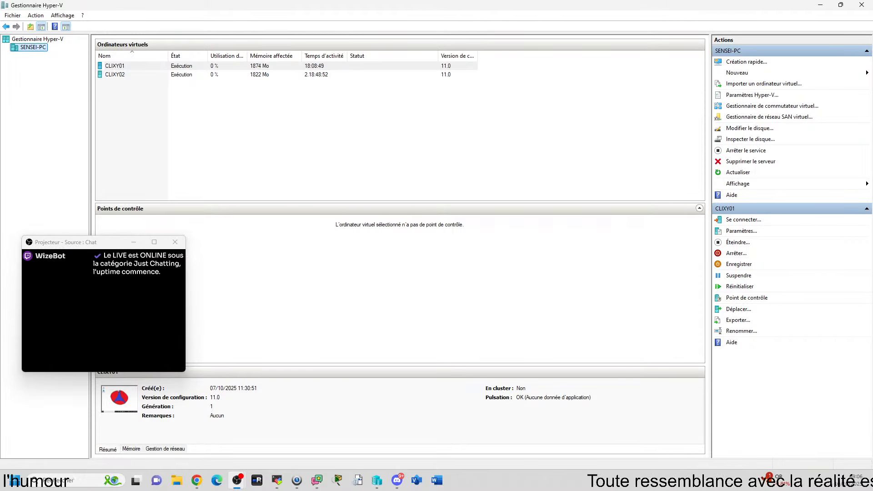
Step: Bring the Chrono projector window onto this screen, shrink it and fit it to its content
drag(872, 163, 381, 168)
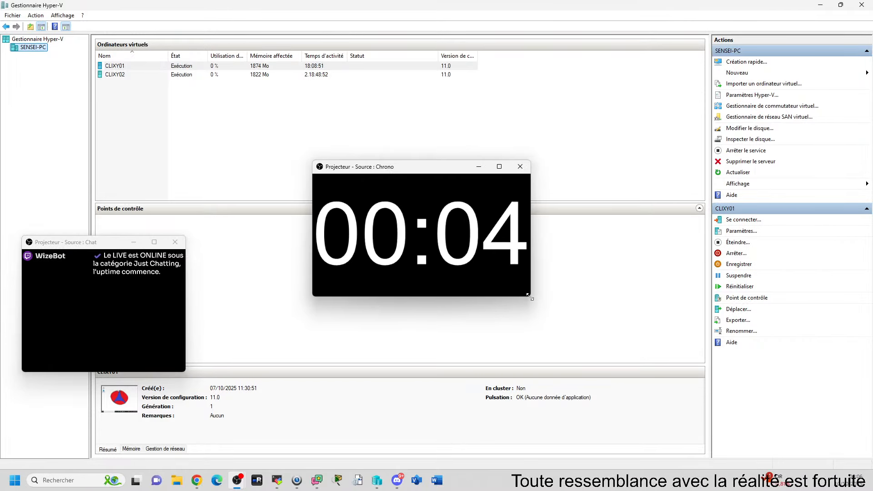
drag(529, 296, 402, 249)
right_click(353, 213)
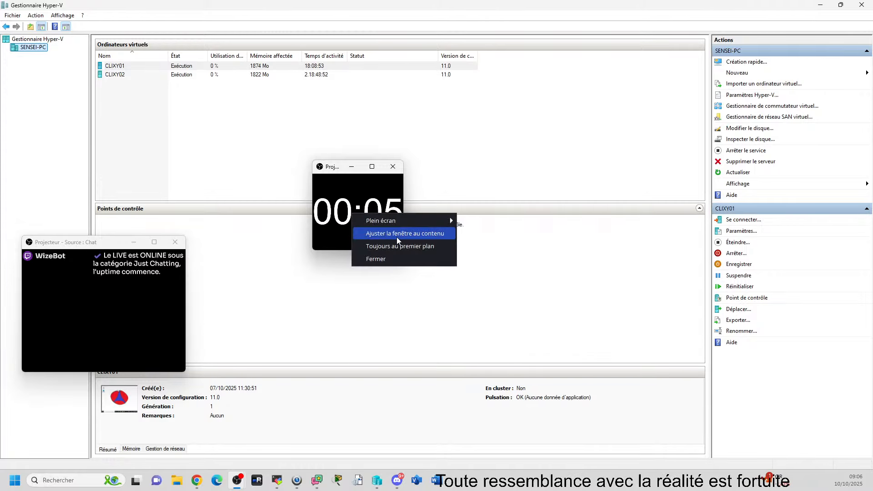
click(396, 233)
Step: Keep the Chrono projector window always in the foreground and place it at the lower edge of the chat projector
right_click(348, 198)
click(383, 231)
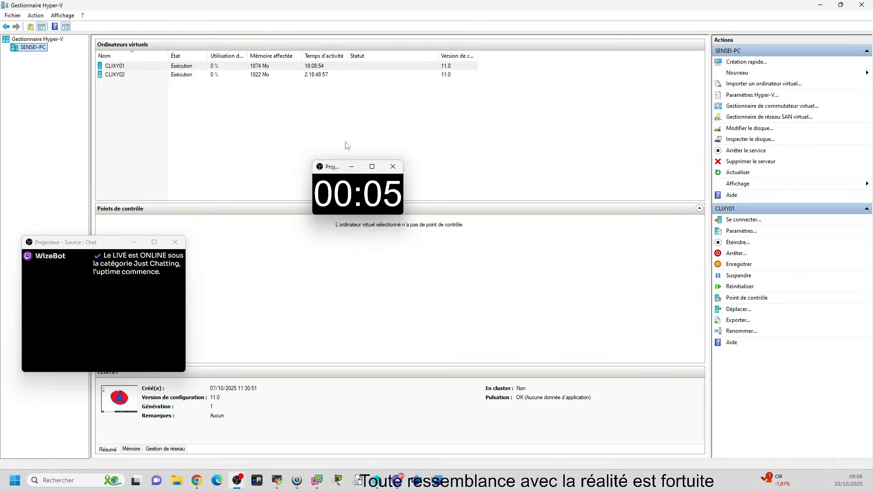
drag(338, 166, 69, 364)
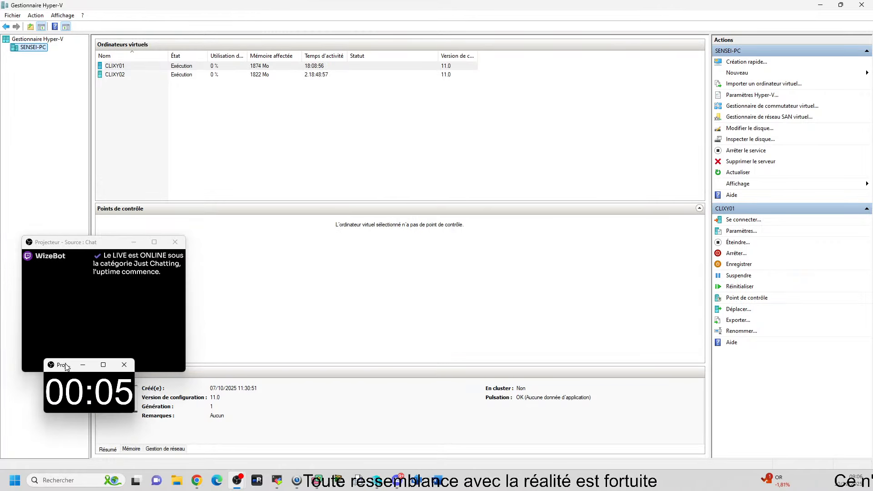
click(68, 304)
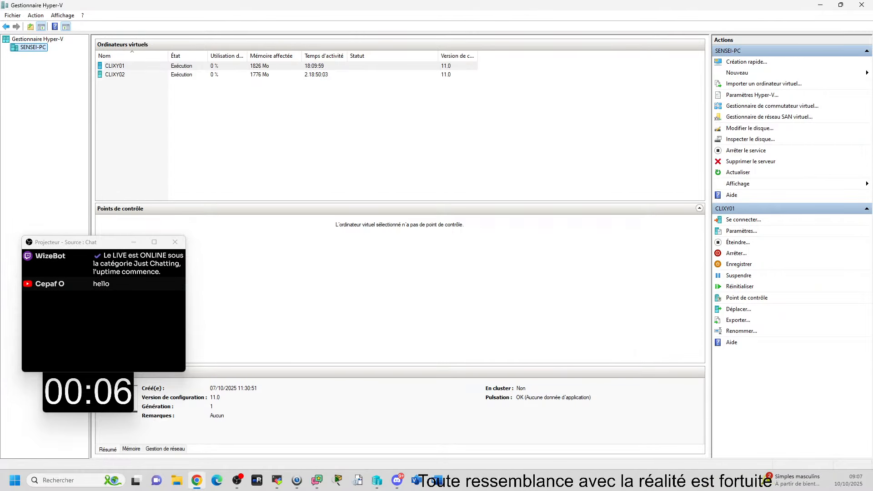
Step: Switch to Chrome and generate a random number between 1 and 17 with Google's generator, moving the chat projector out of the way
drag(872, 86, 196, 1)
click(287, 45)
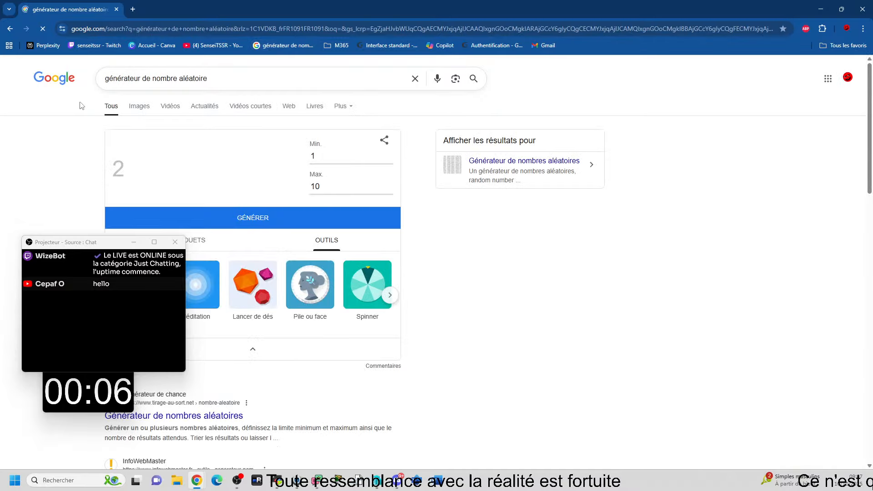
drag(66, 243, 521, 341)
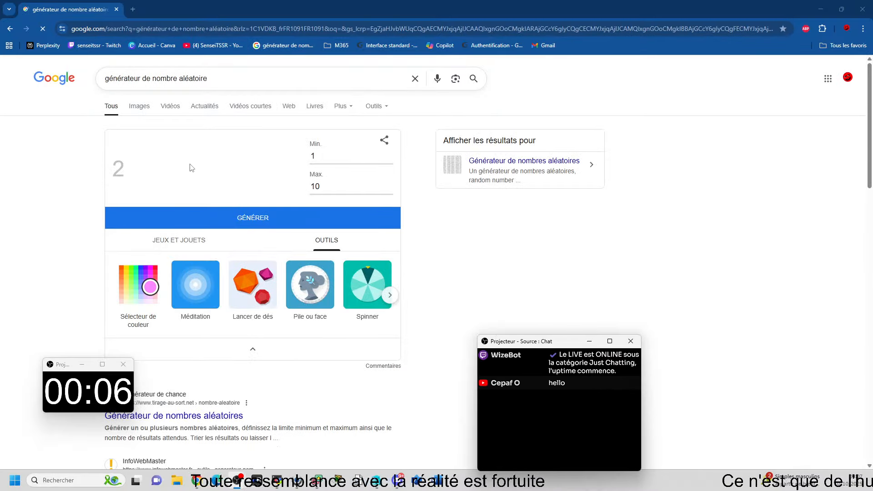
click(317, 156)
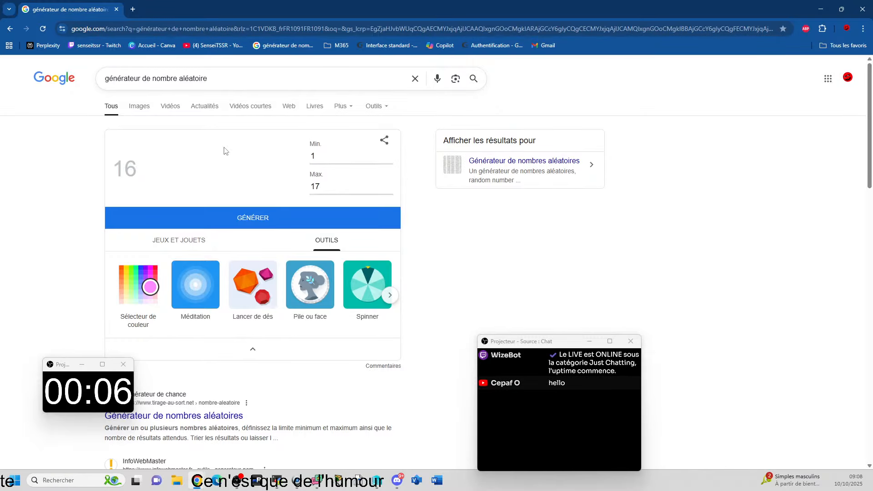
click(117, 10)
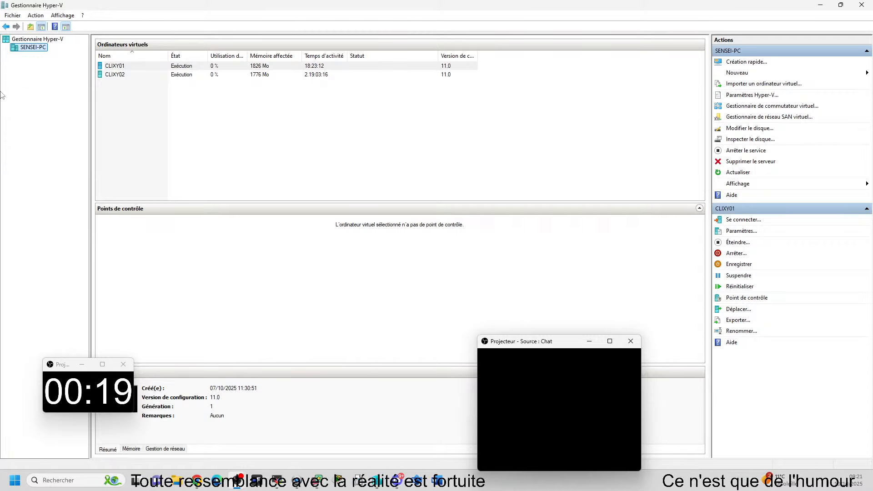
Step: Bring the PCTSSR02 remote session onto this screen maximized and save the Paint drawing on CLIAF01 as Sans titre in PNG format
click(168, 133)
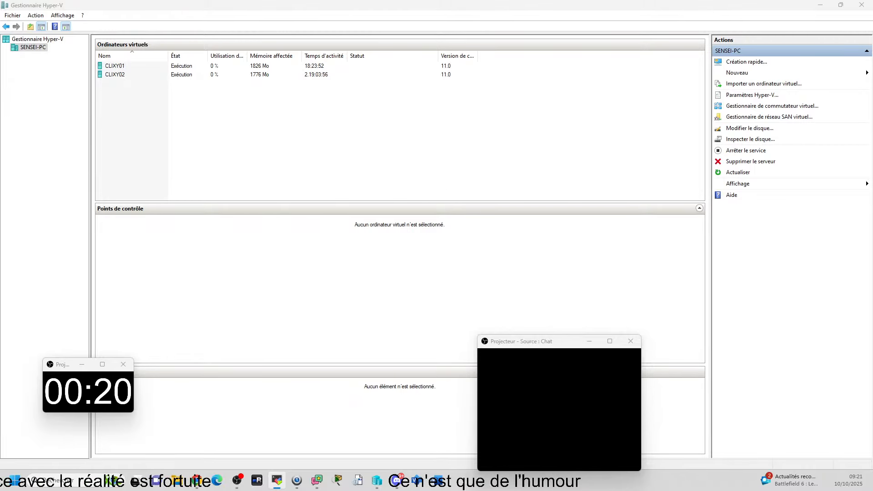
drag(682, 490, 402, 4)
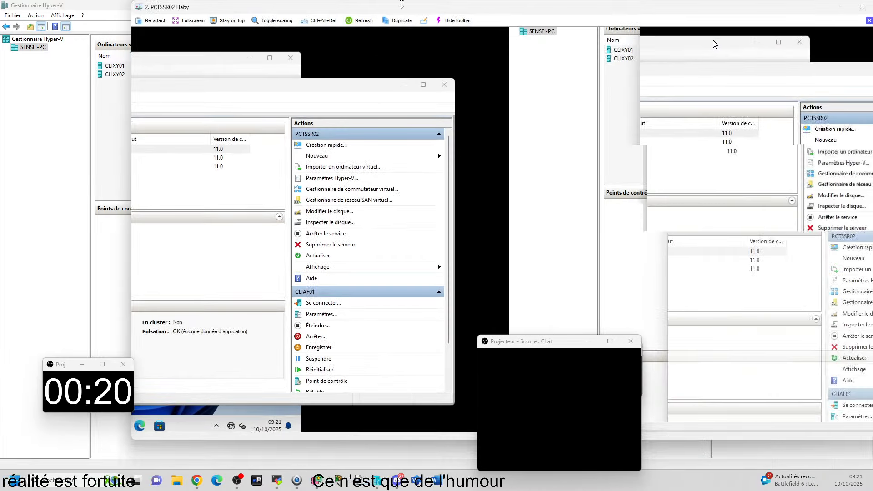
double_click(422, 7)
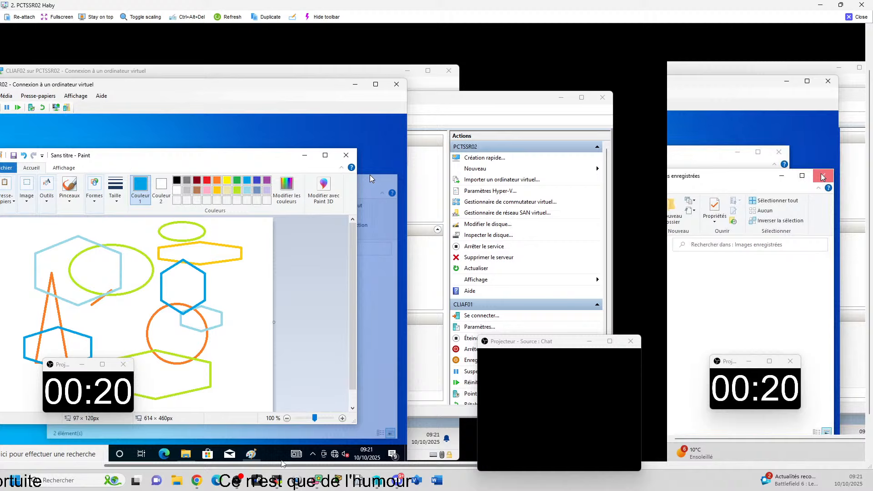
drag(282, 464, 81, 478)
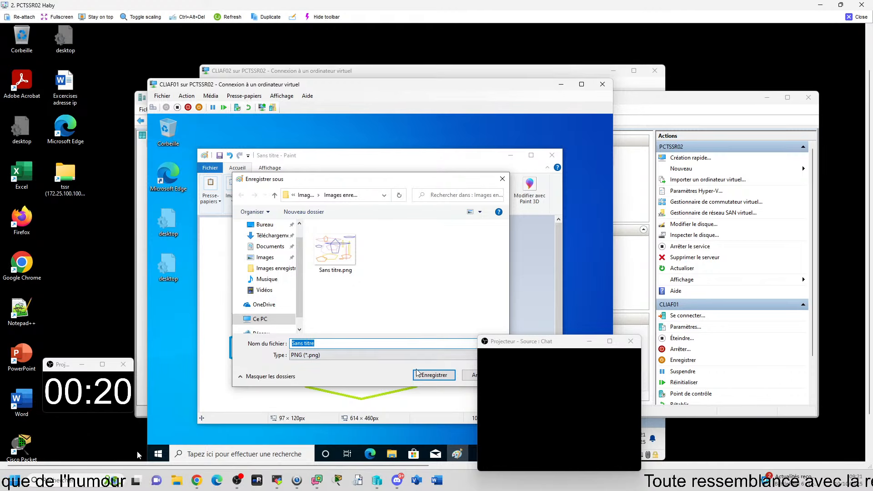
click(432, 375)
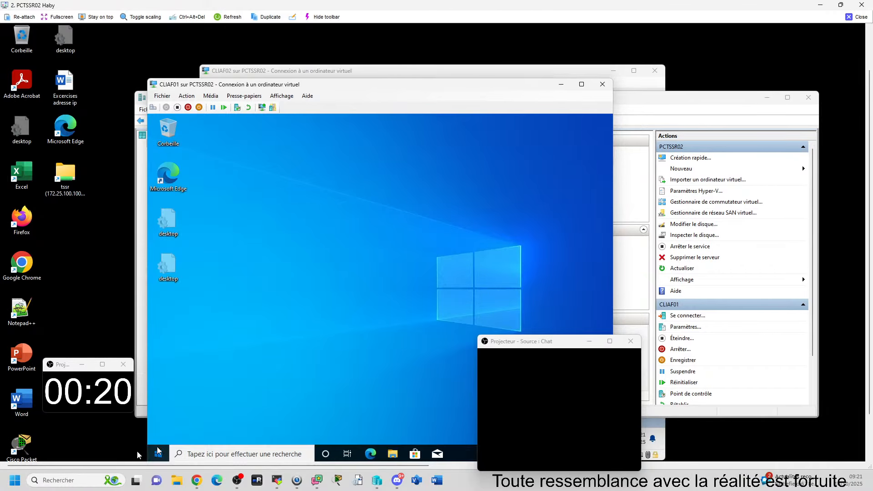
Step: Check in the CLIAF01 virtual machine which user account is signed in and which other accounts are offered
click(159, 452)
click(159, 347)
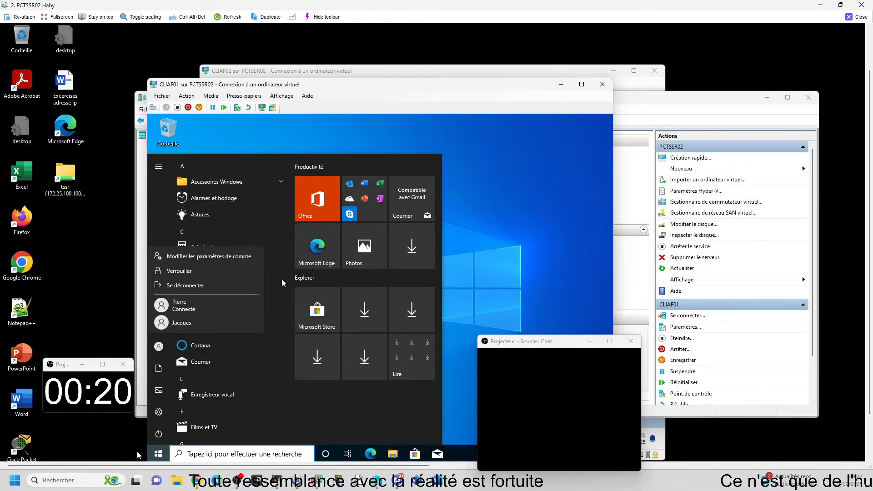
click(540, 282)
click(504, 280)
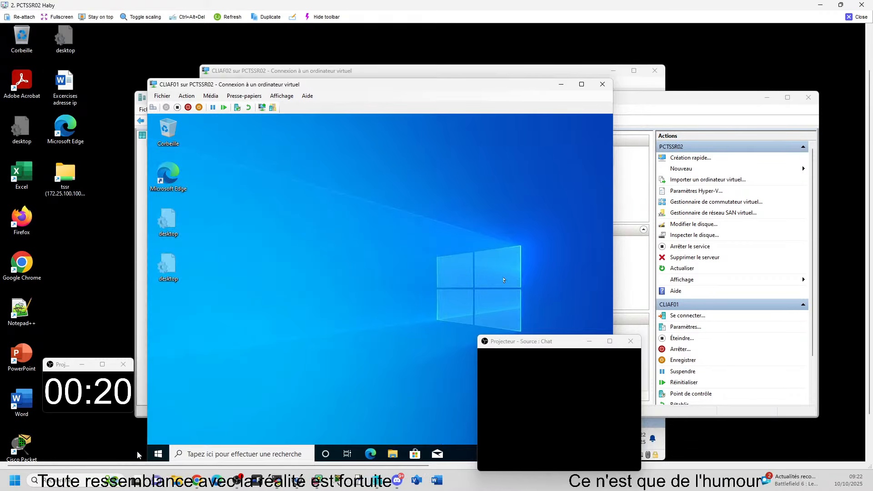
Step: Launch regedit with elevated rights on CLIAF01 and select the HKEY_USERS key
key(super+r)
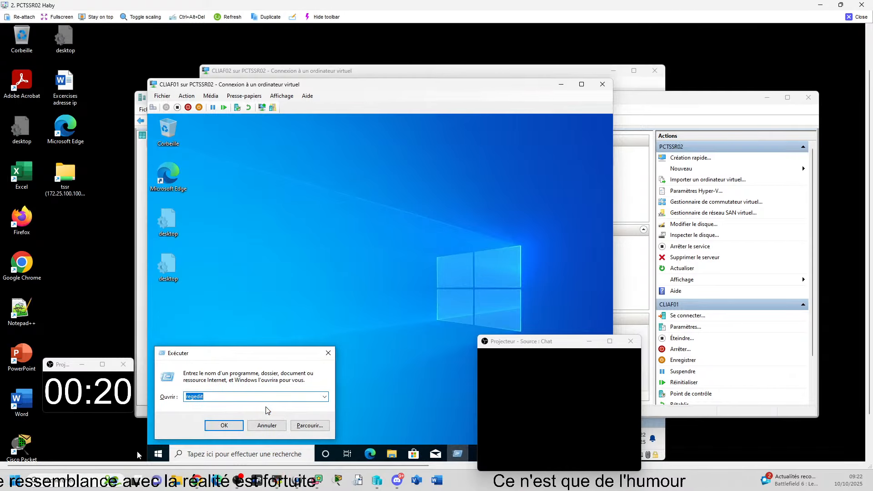
click(224, 425)
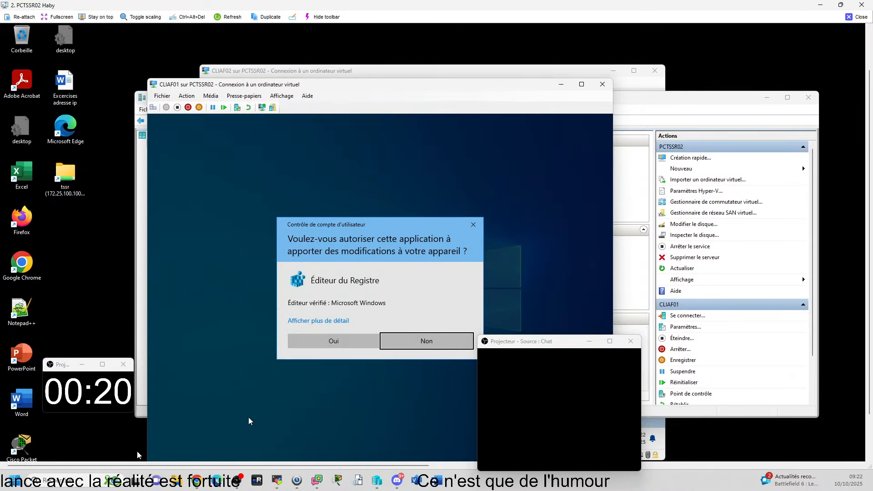
click(303, 342)
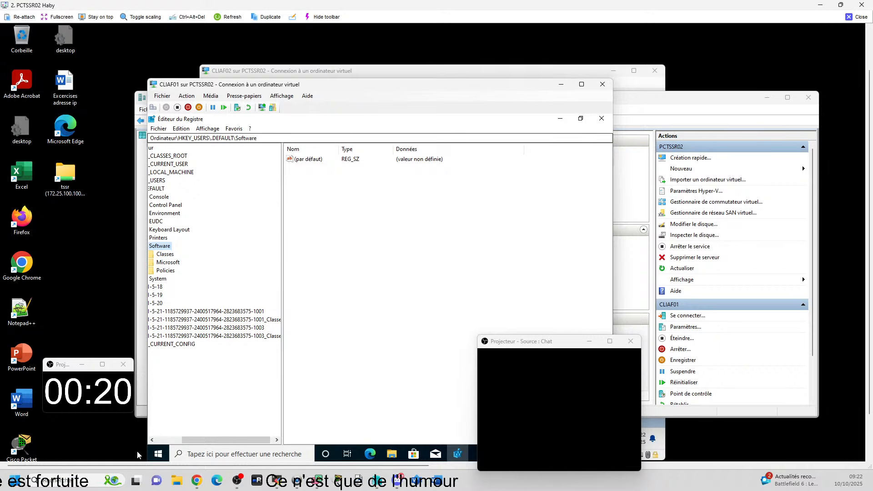
click(225, 449)
click(361, 232)
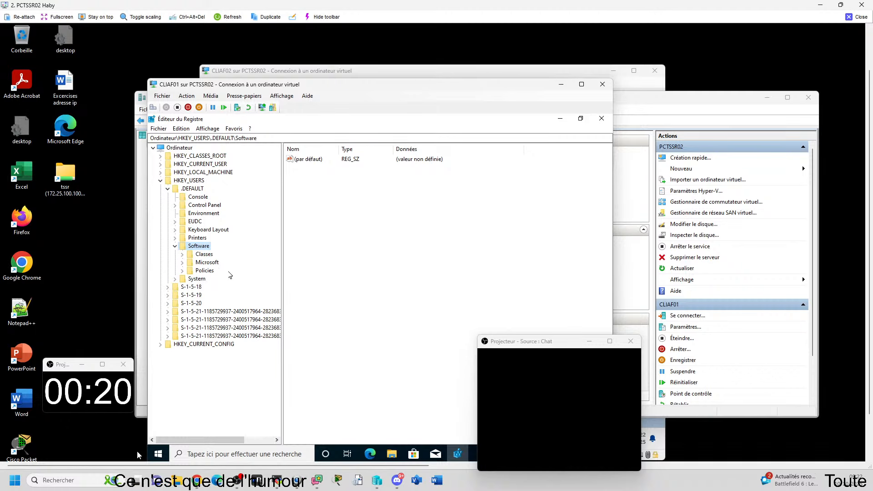
click(159, 130)
click(323, 266)
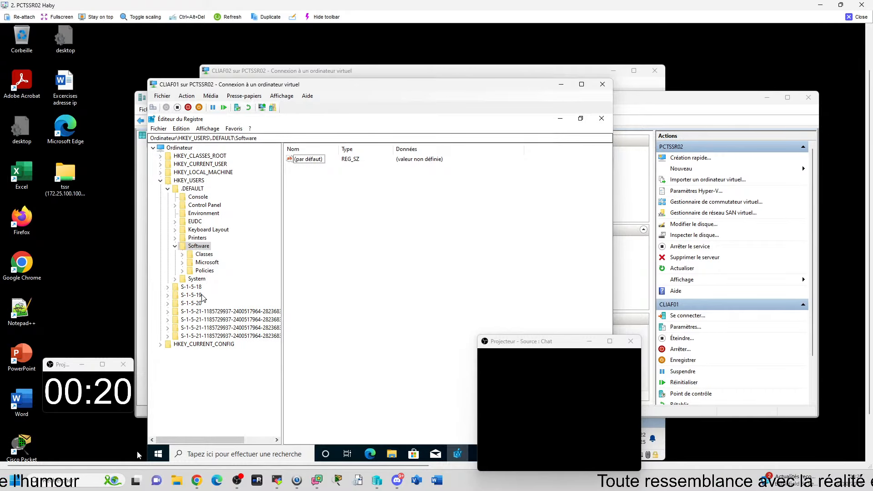
click(190, 181)
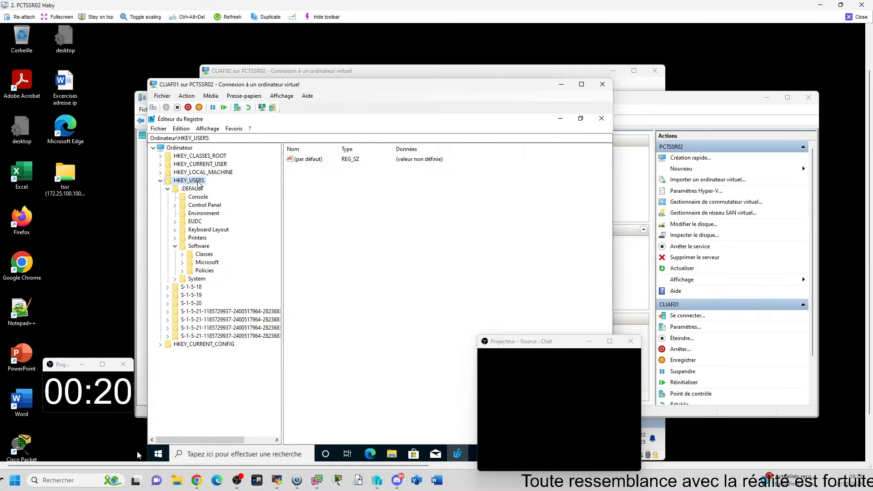
Step: Start loading a hive under HKEY_USERS and browse to the user's DESKTOP-12O460P profile folder in C:\Utilisateurs
click(158, 129)
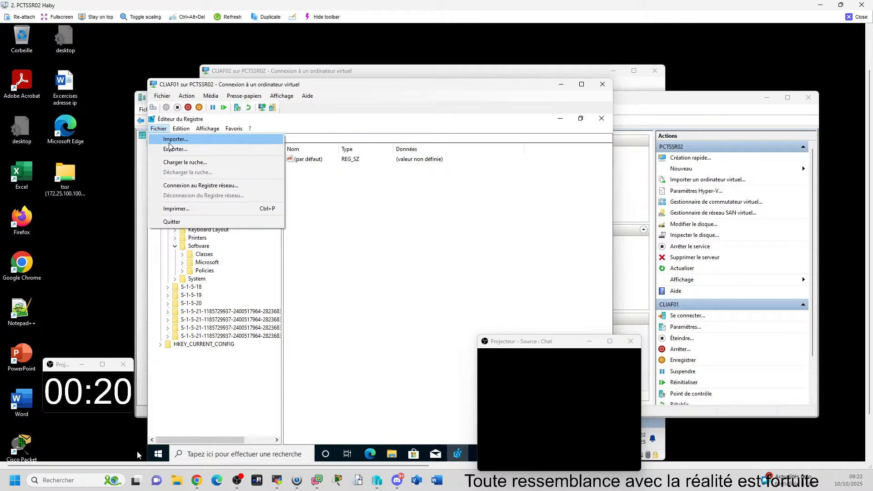
click(178, 164)
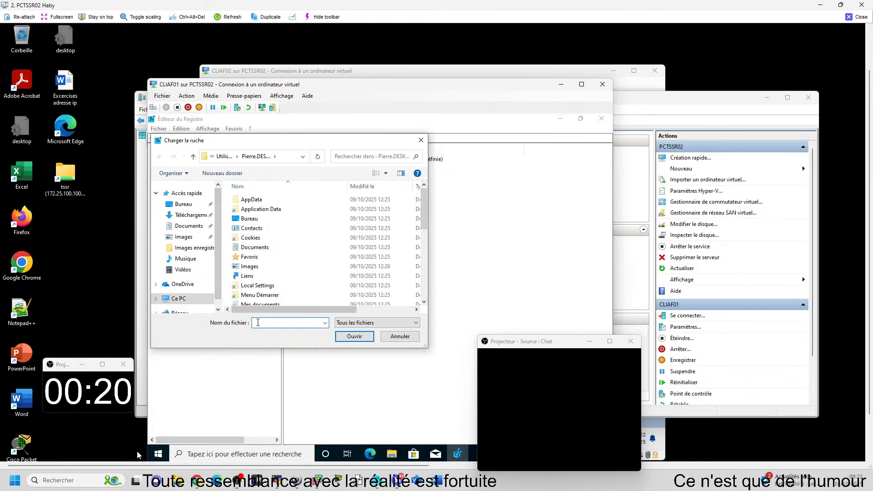
scroll(188, 272, down, 1)
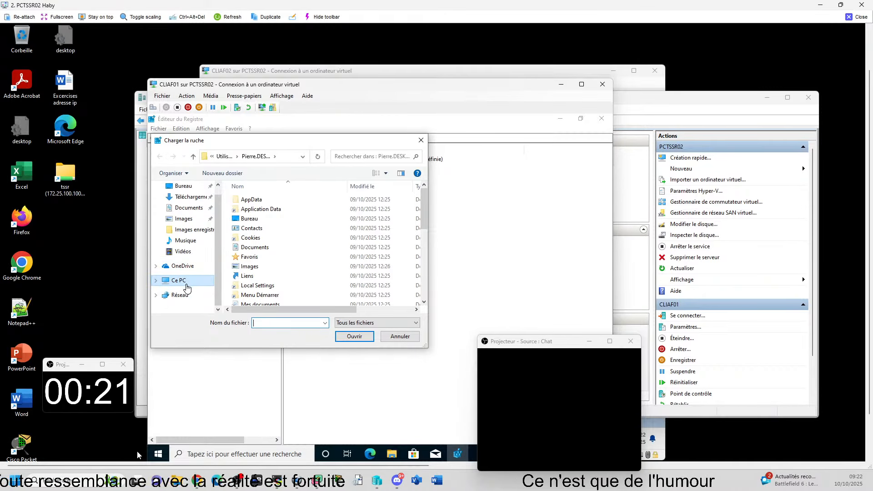
click(185, 286)
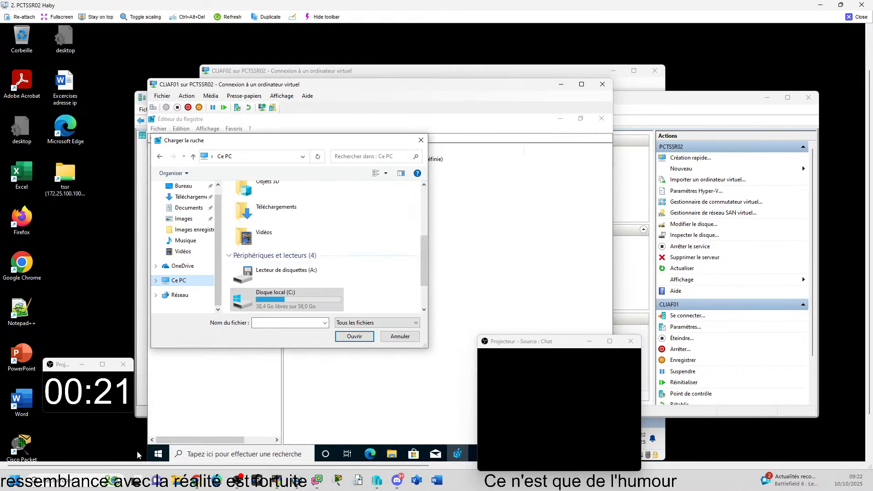
double_click(280, 294)
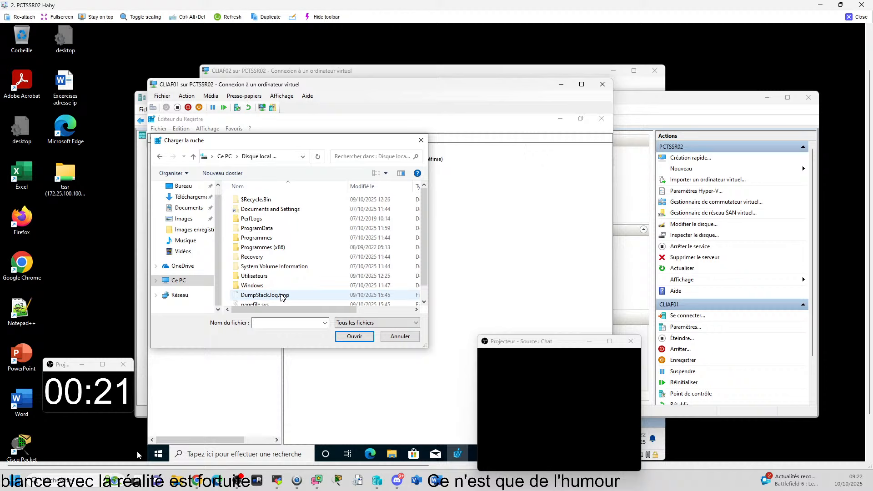
double_click(255, 277)
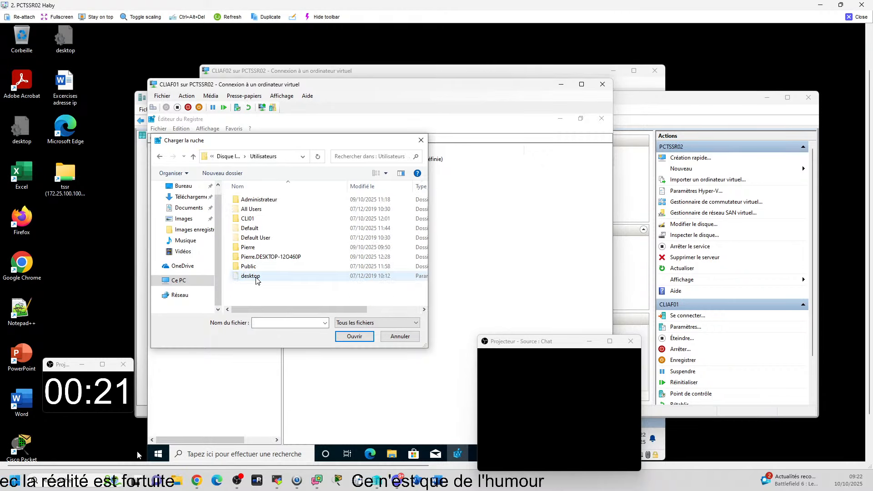
click(275, 261)
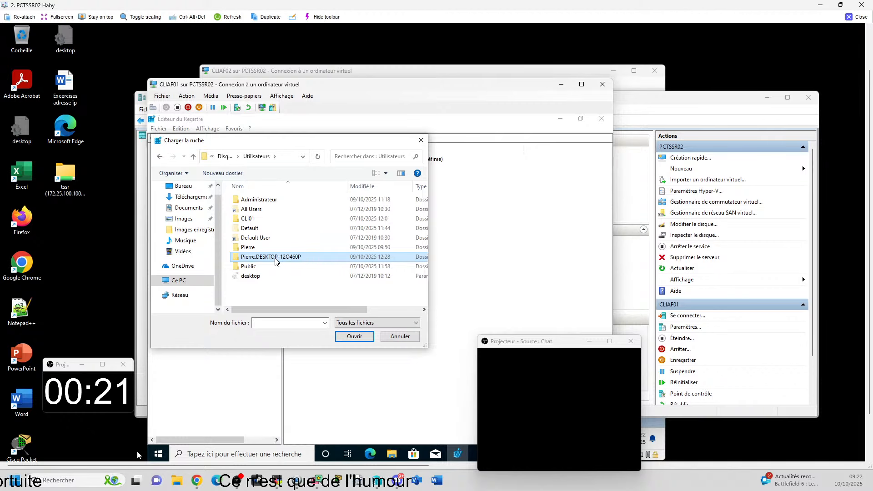
double_click(275, 261)
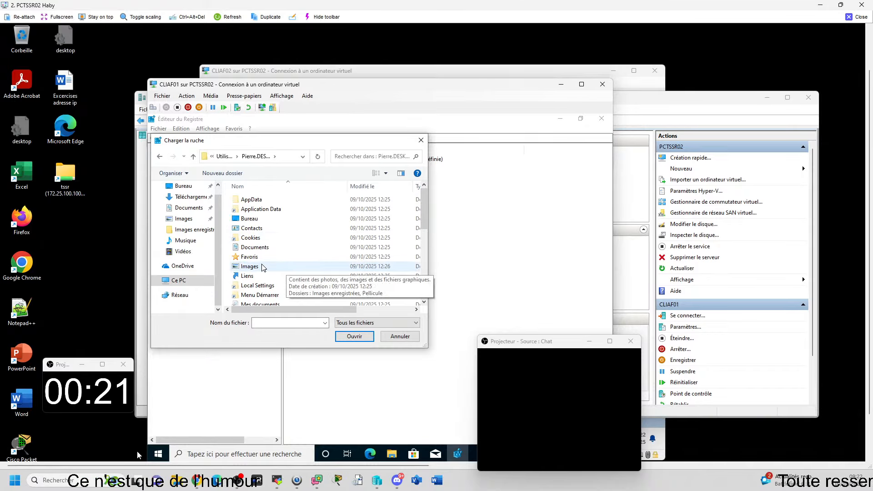
Step: Try to load NTUSER.DAT from the profile folder as a hive, and abandon the hive loading
scroll(270, 266, down, 7)
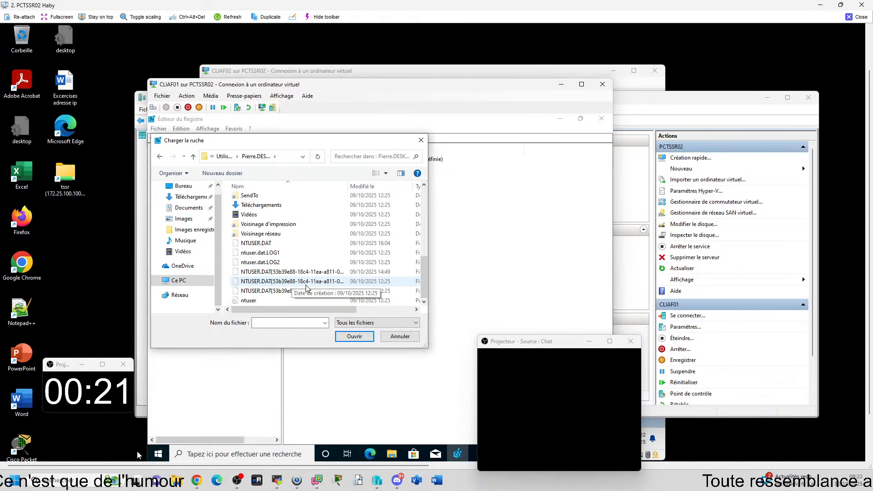
click(268, 244)
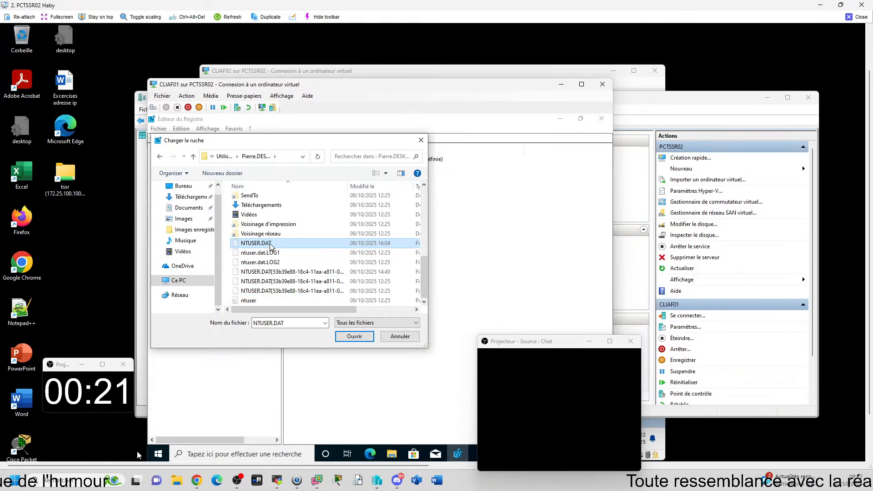
click(355, 336)
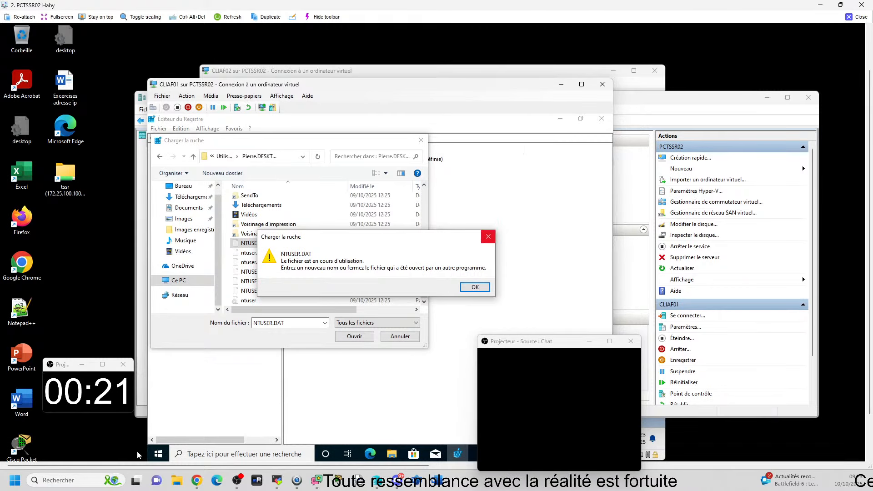
click(474, 288)
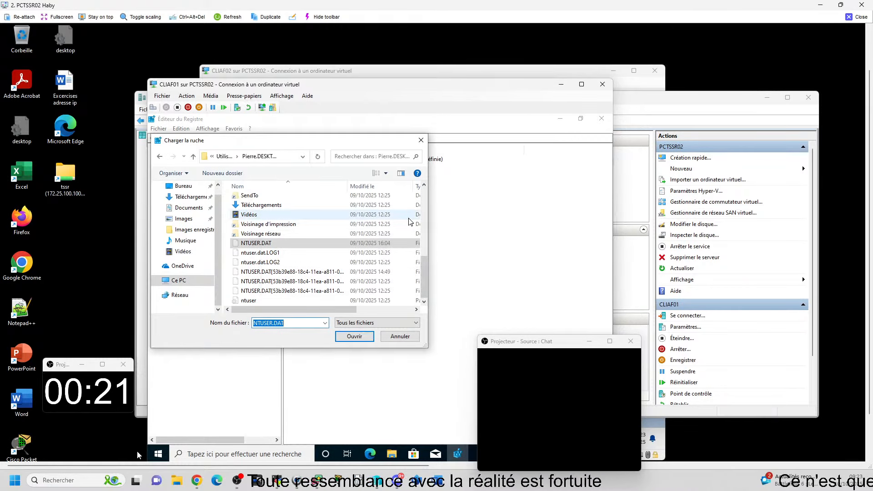
click(421, 141)
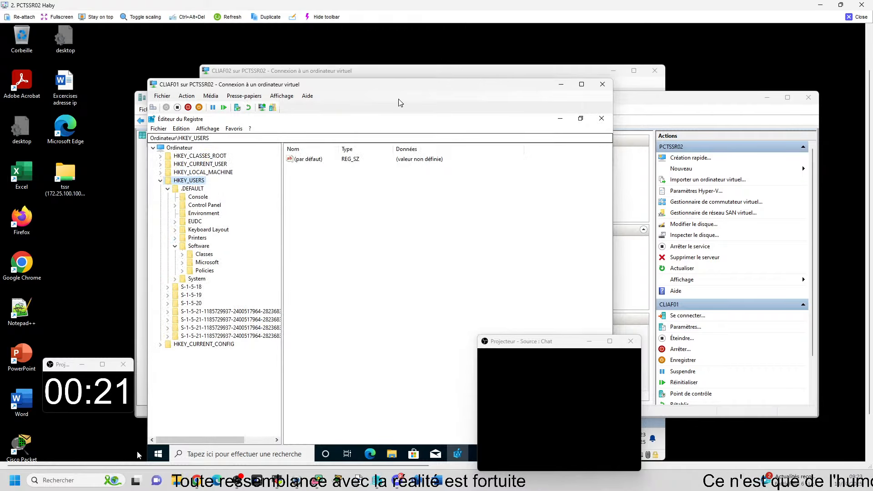
Step: Move the CLIAF01 window aside, switch the virtual machine to the other connected user account, and enter that account's password
drag(411, 90, 522, 89)
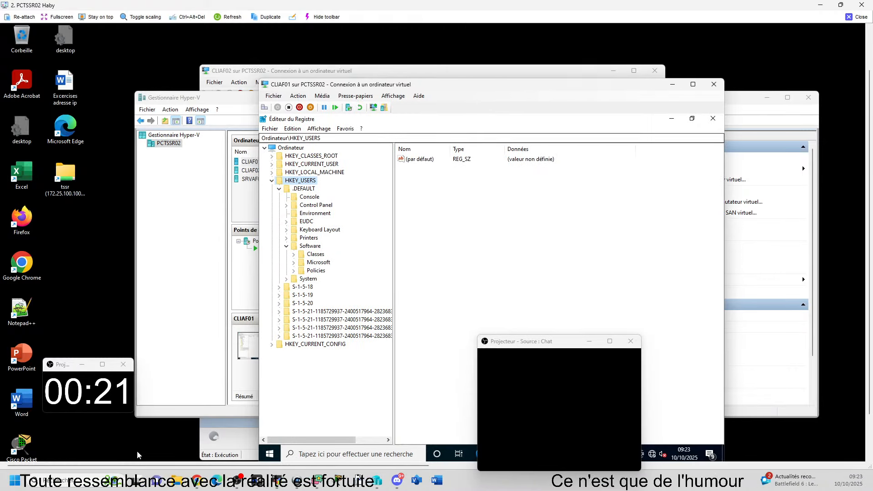
click(269, 454)
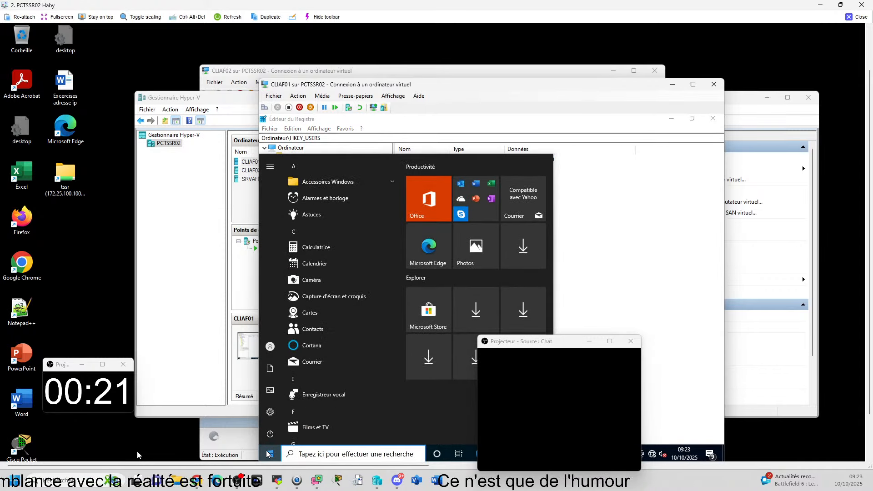
click(657, 279)
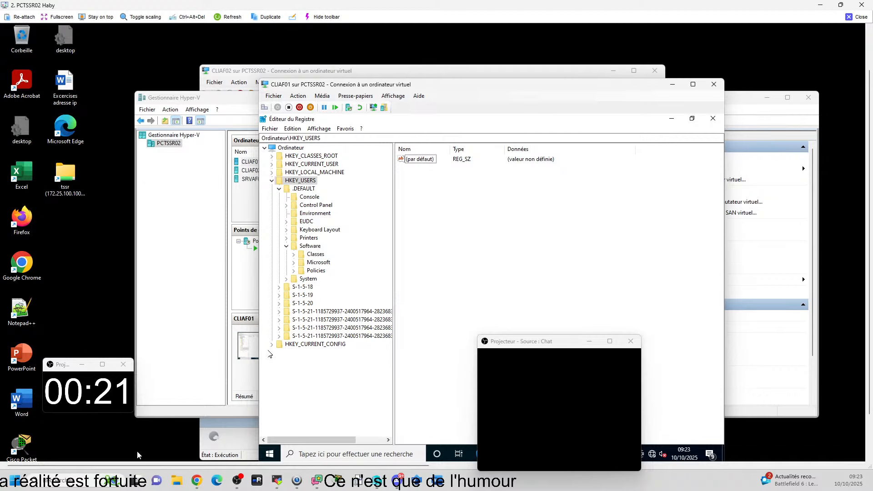
key(super)
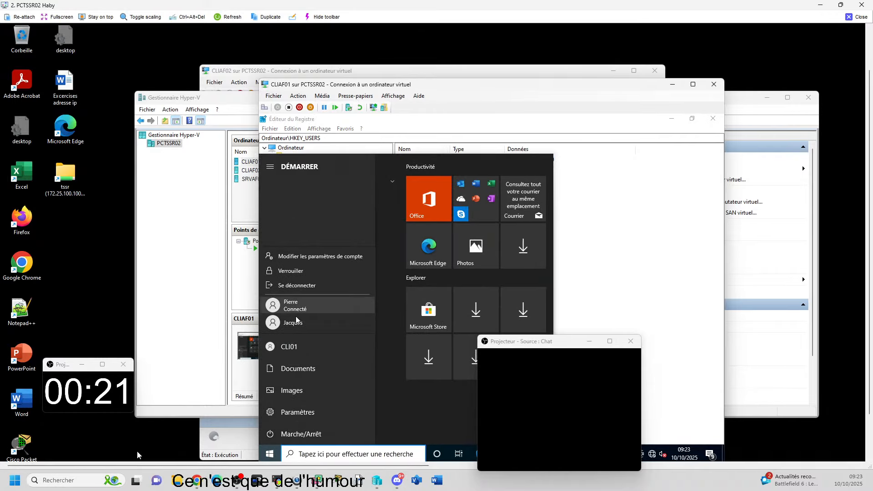
click(299, 308)
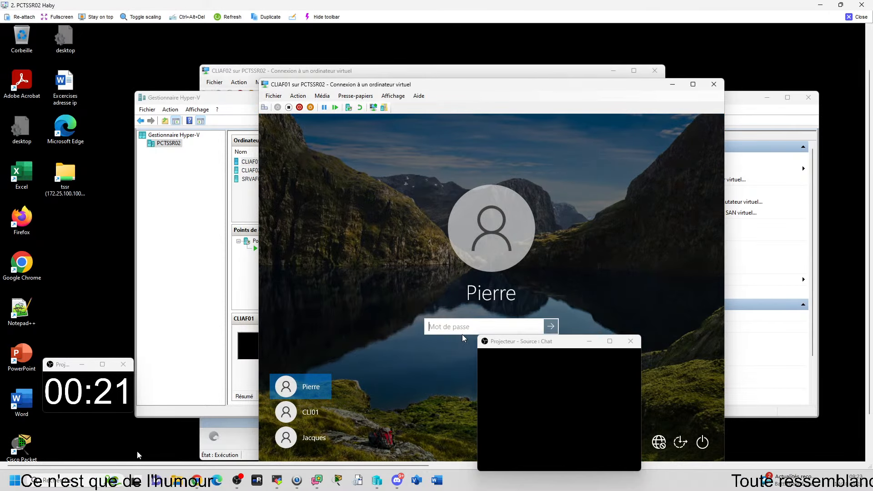
text(***)
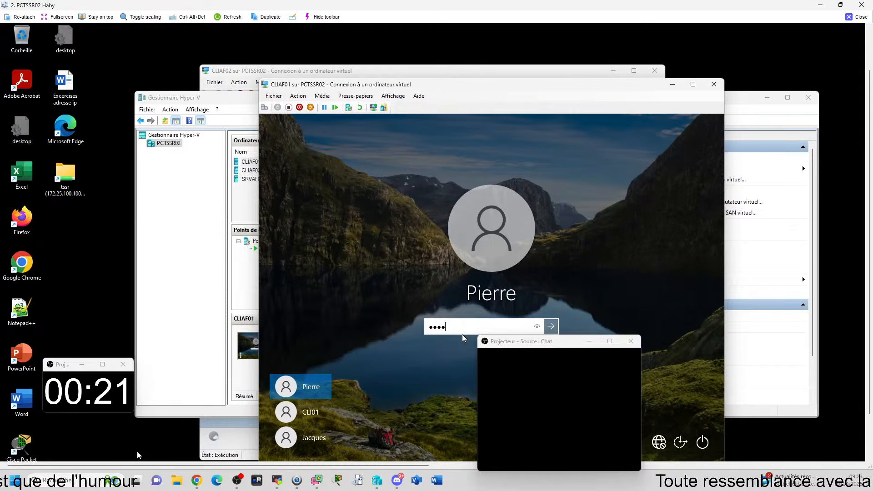
text(***)
key(Return)
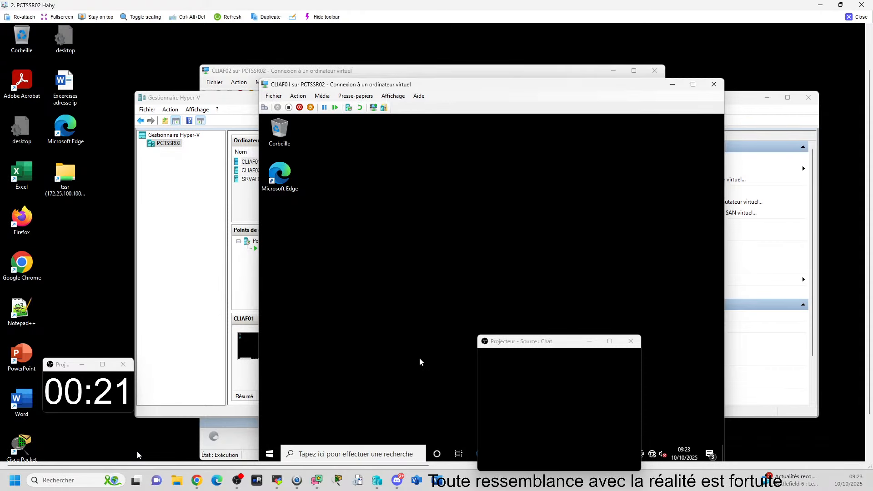
Step: Close the Registry Editor left open in this user's session and sign the user out of CLIAF01
key(super+r)
click(347, 429)
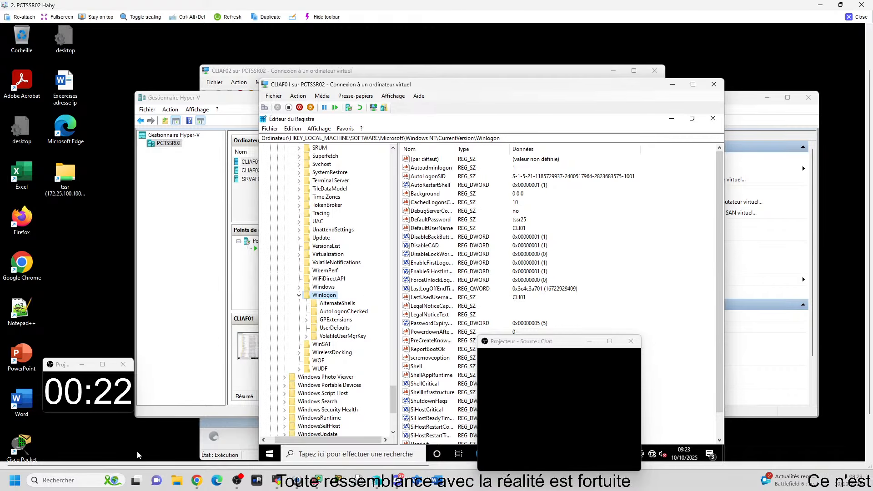
click(720, 120)
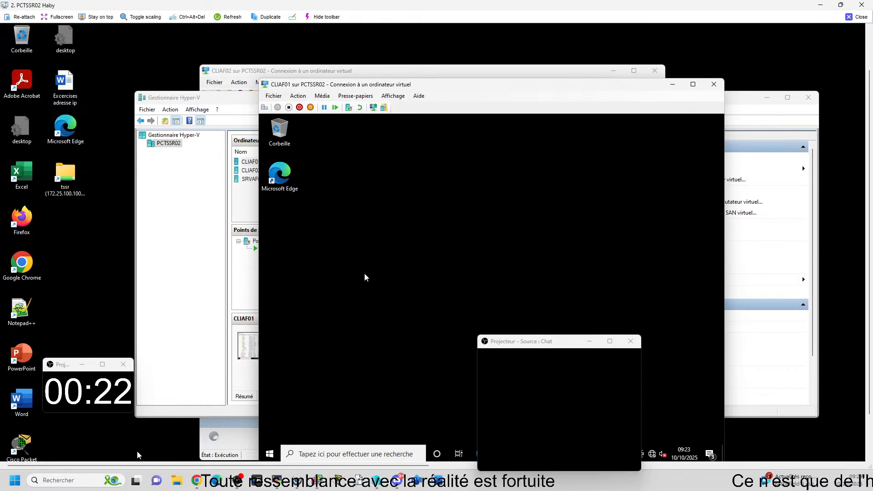
click(269, 454)
click(270, 346)
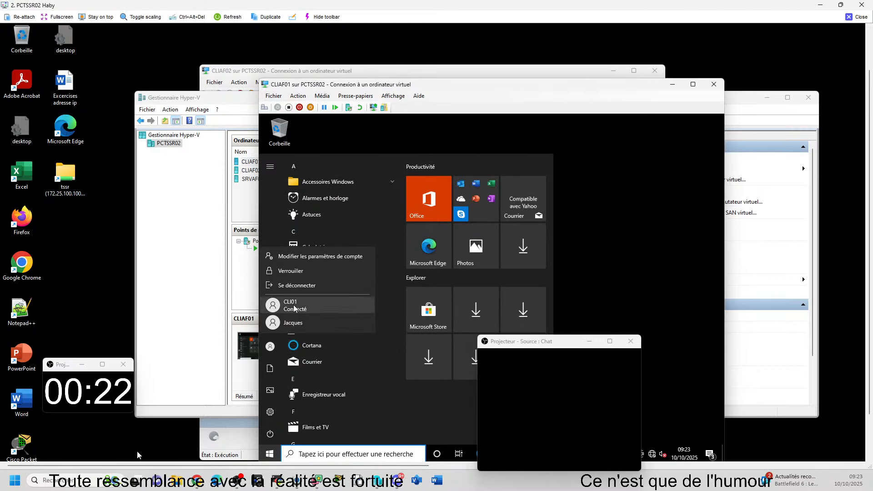
click(297, 285)
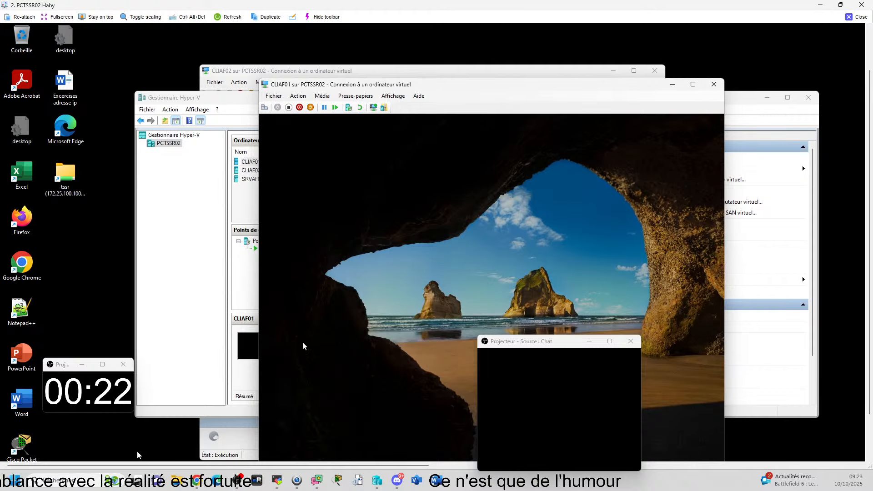
Step: Sign back in to the CLI01 account with its password and return to the Registry Editor
click(307, 413)
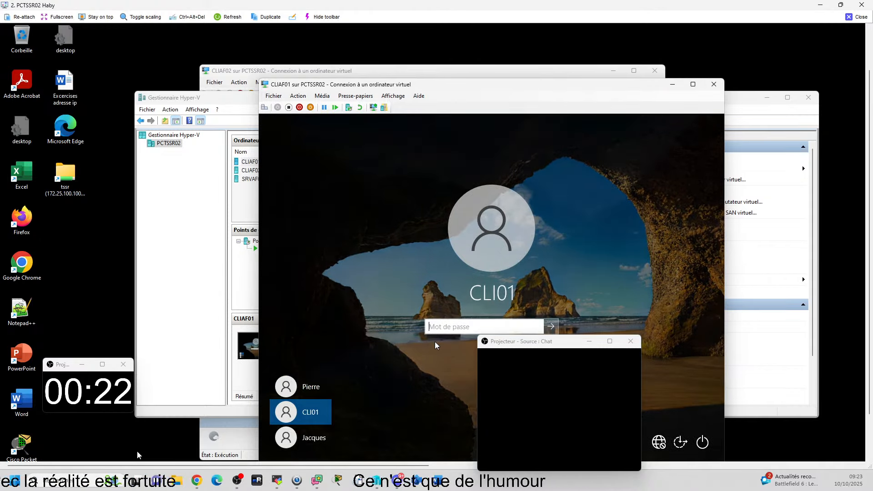
text(••••••)
key(Return)
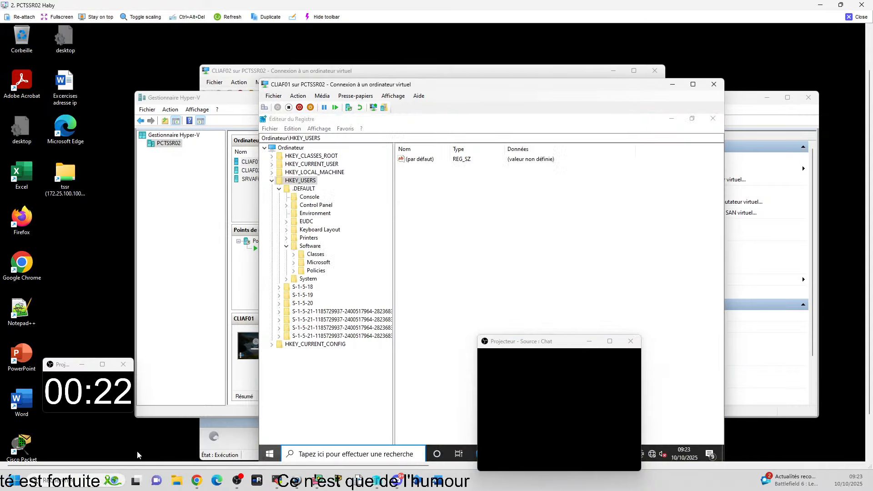
click(640, 260)
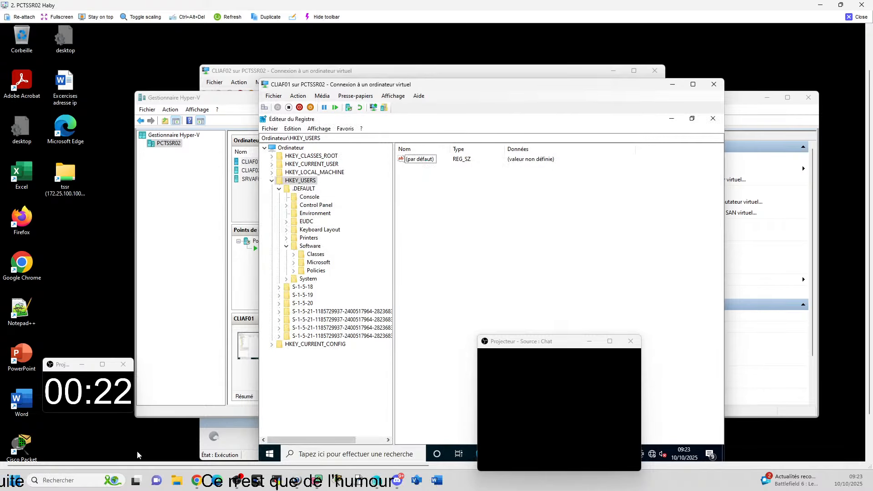
Step: Load NTUSER.DAT from the signed-out user's profile folder as a hive under HKEY_USERS, naming the key with the user's first name
click(270, 128)
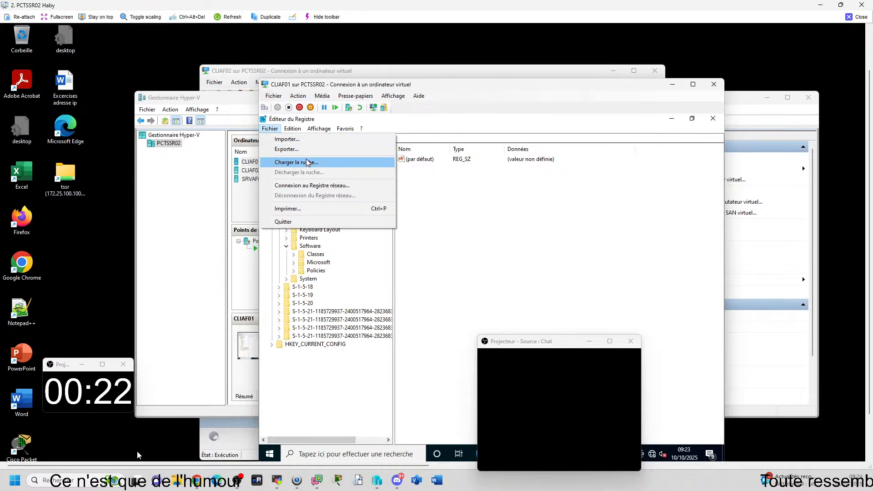
click(307, 164)
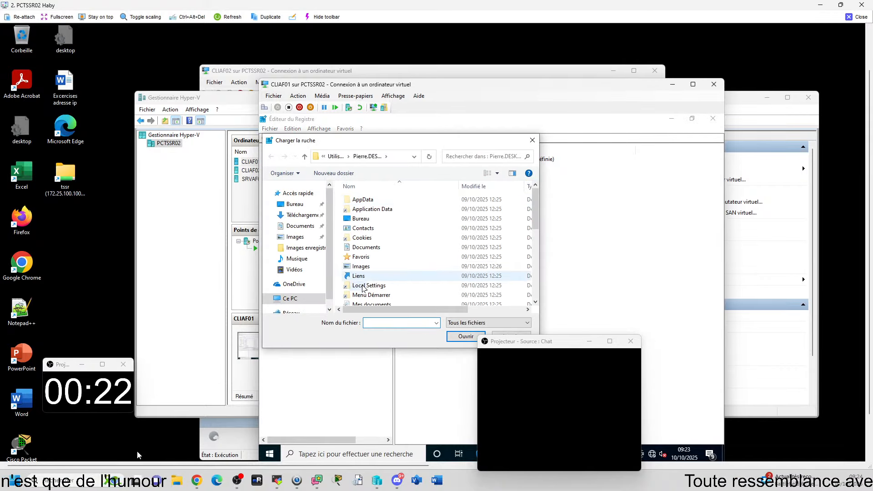
scroll(391, 275, down, 4)
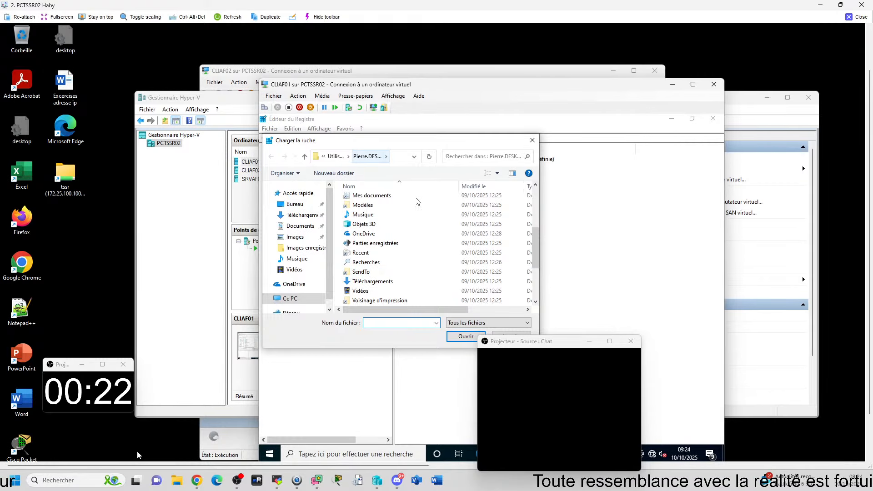
scroll(386, 246, down, 3)
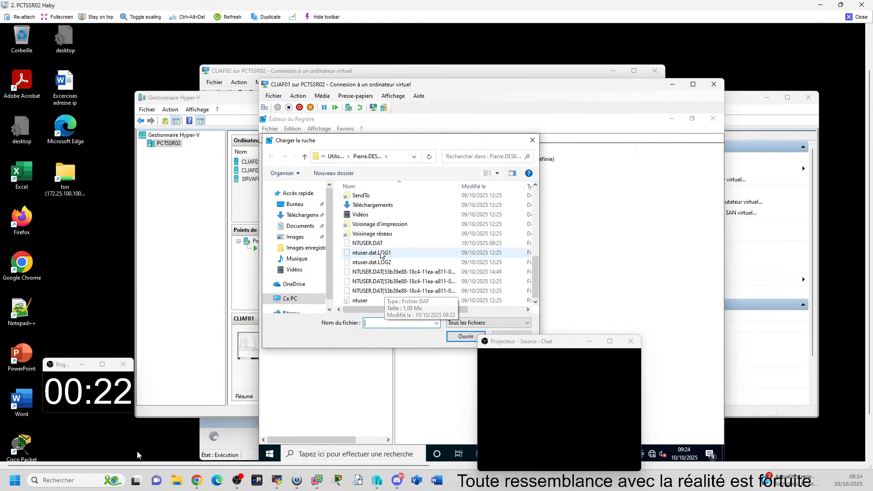
click(381, 244)
click(463, 337)
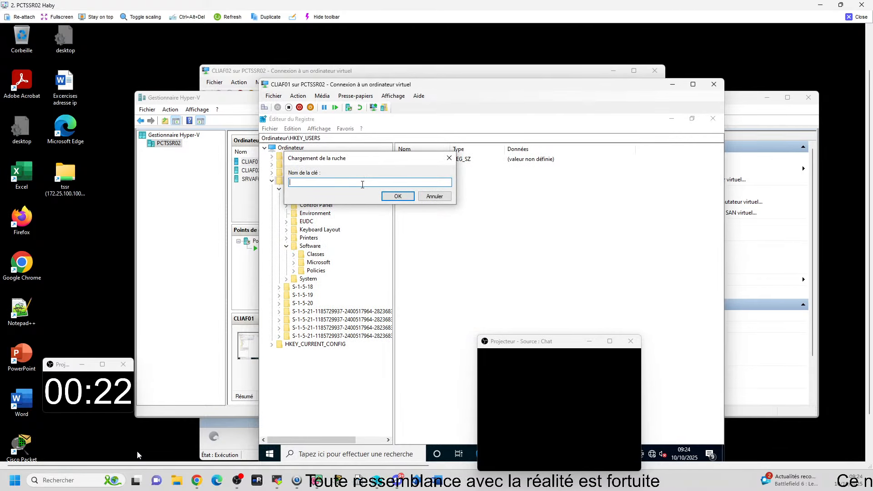
text(Pierre)
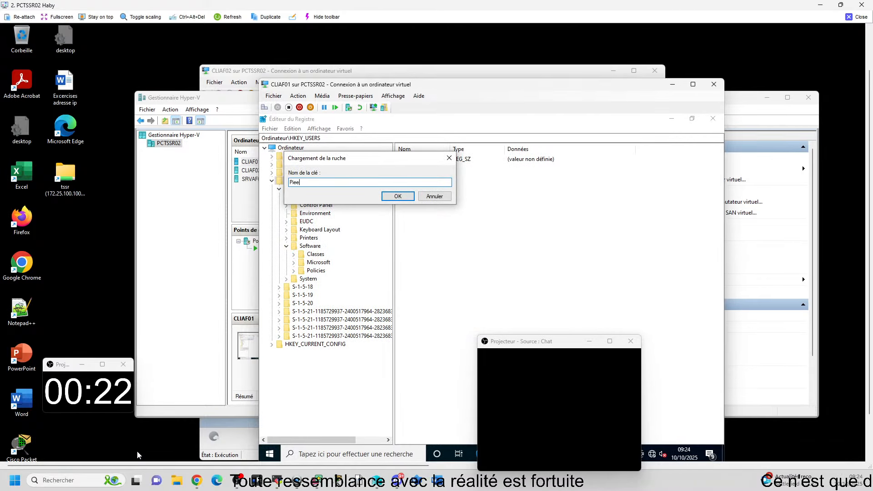
click(397, 195)
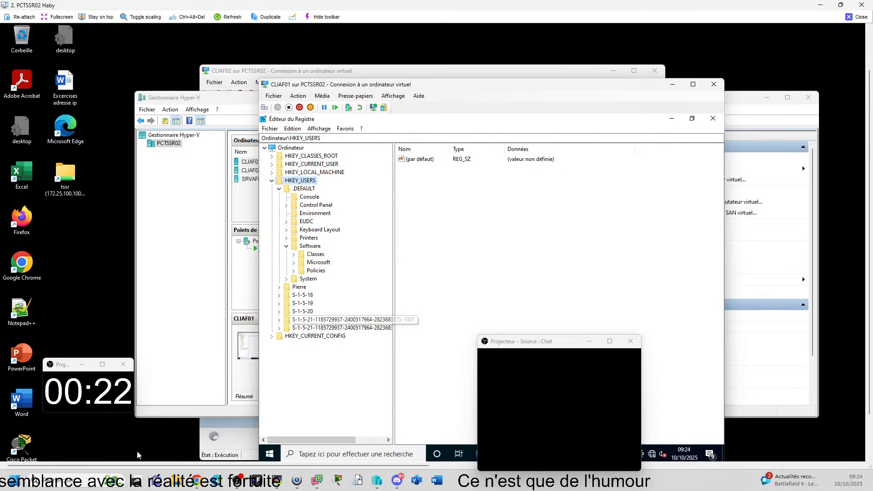
Step: Expand the newly loaded user hive down to Control Panel\Desktop and display that key's values
click(298, 287)
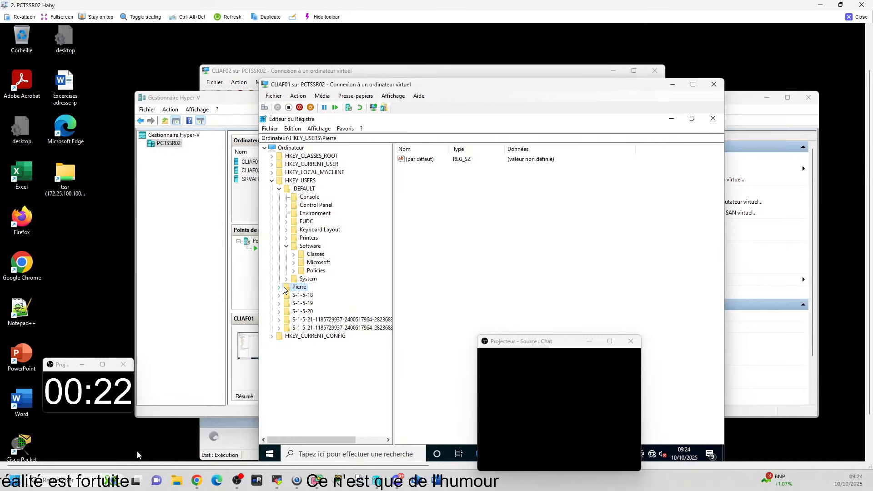
double_click(293, 288)
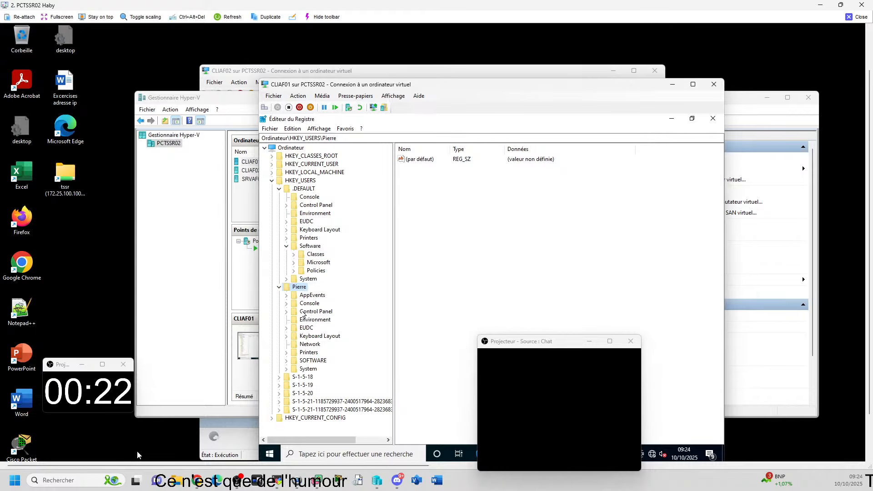
click(287, 312)
scroll(337, 356, down, 1)
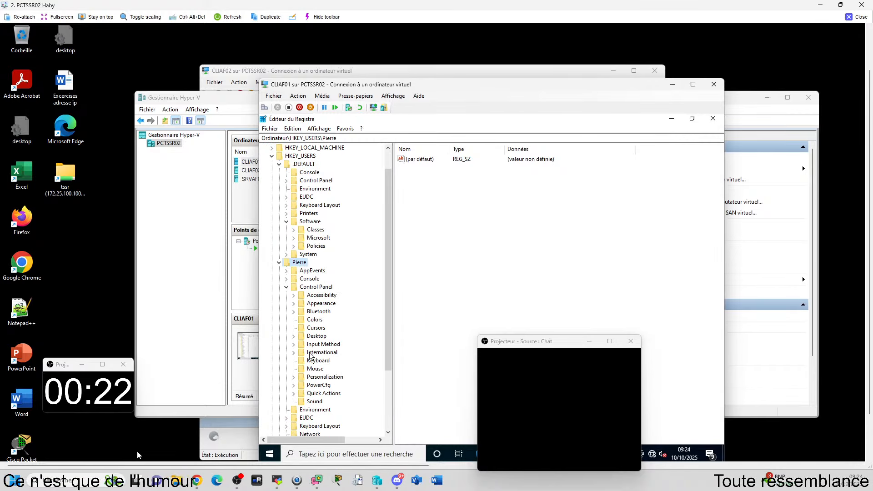
click(294, 337)
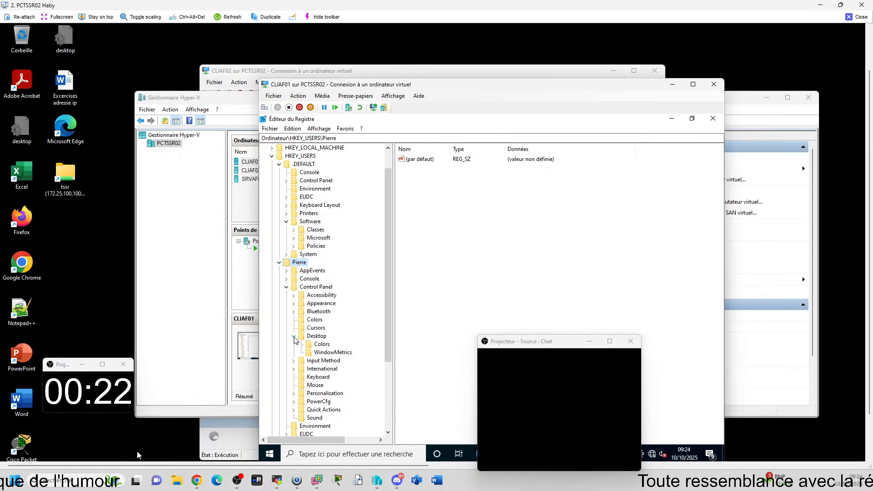
click(316, 336)
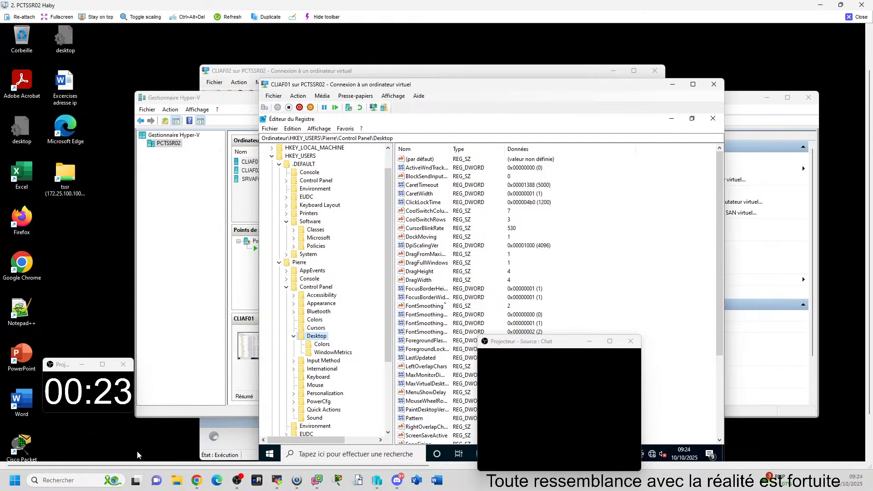
Step: Open the WallPaper string value of the Desktop key for editing
scroll(434, 366, down, 3)
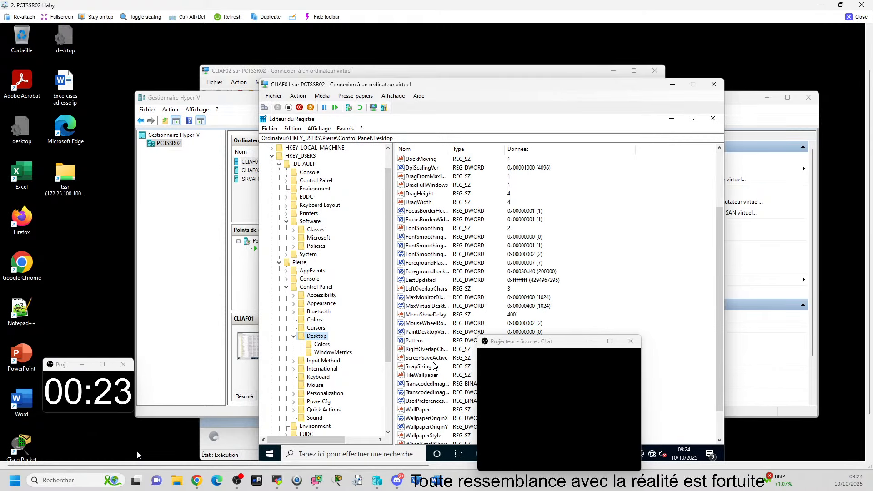
scroll(435, 366, down, 1)
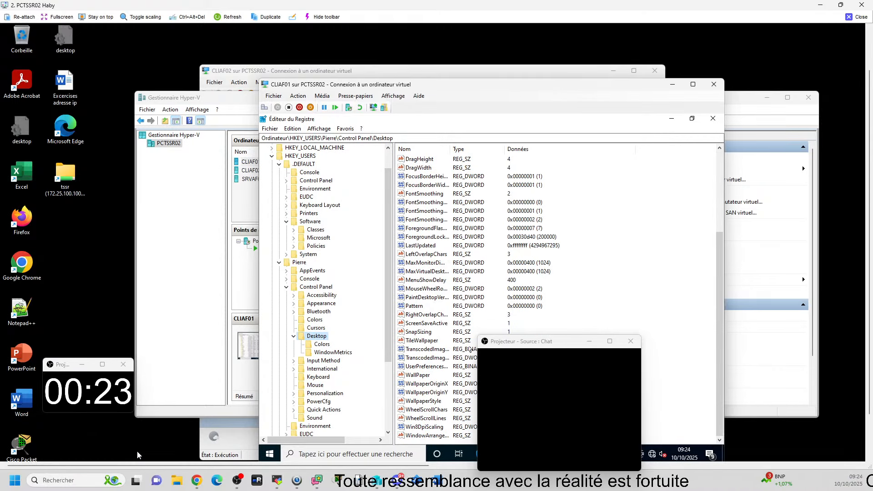
click(418, 376)
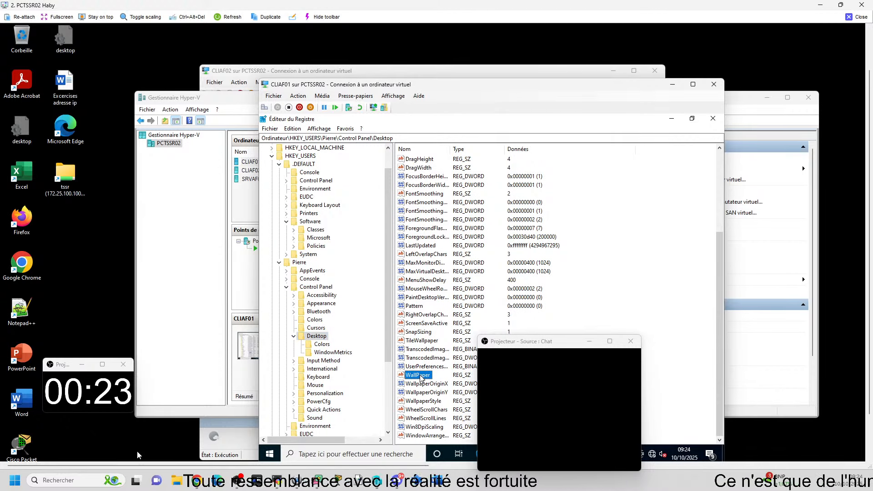
double_click(421, 377)
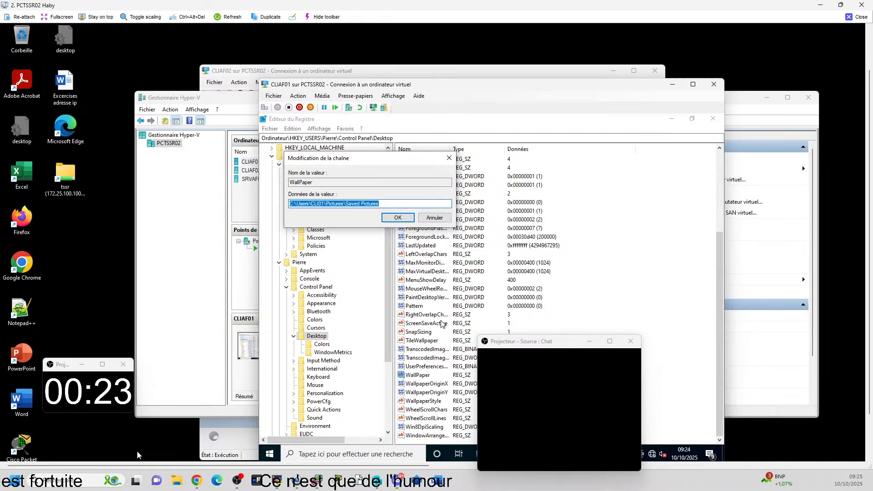
Step: Open File Explorer, browse to Images > Images enregistrées, select Sans titre.png and display the folder's full path
key(super+e)
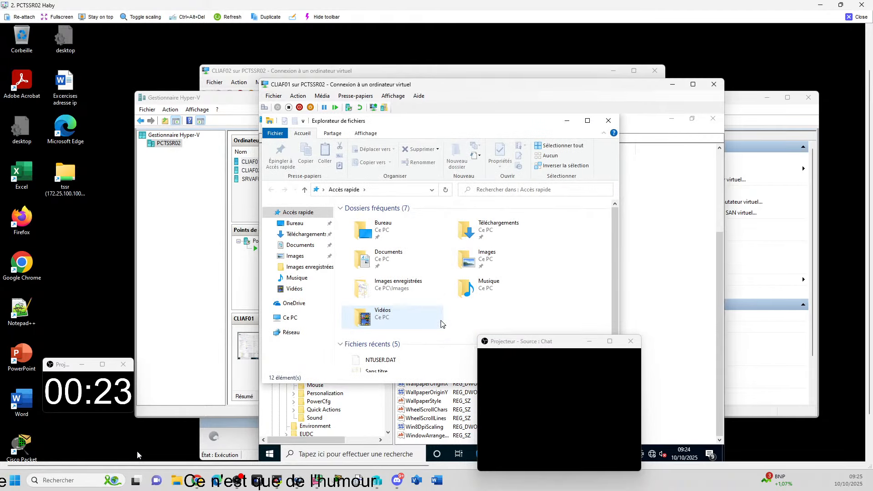
double_click(508, 262)
double_click(363, 233)
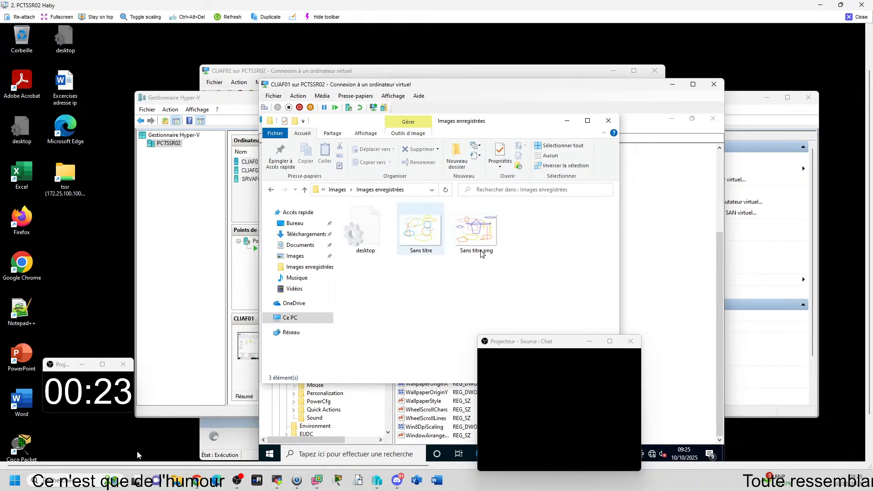
click(479, 241)
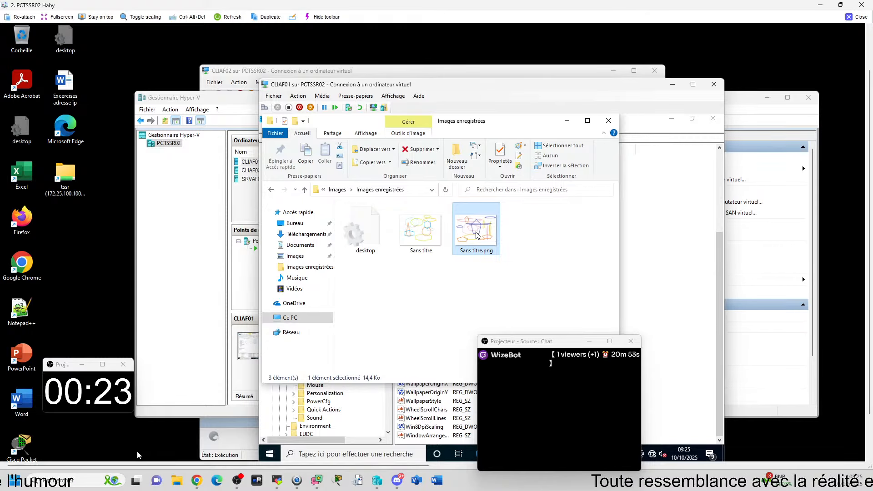
click(432, 191)
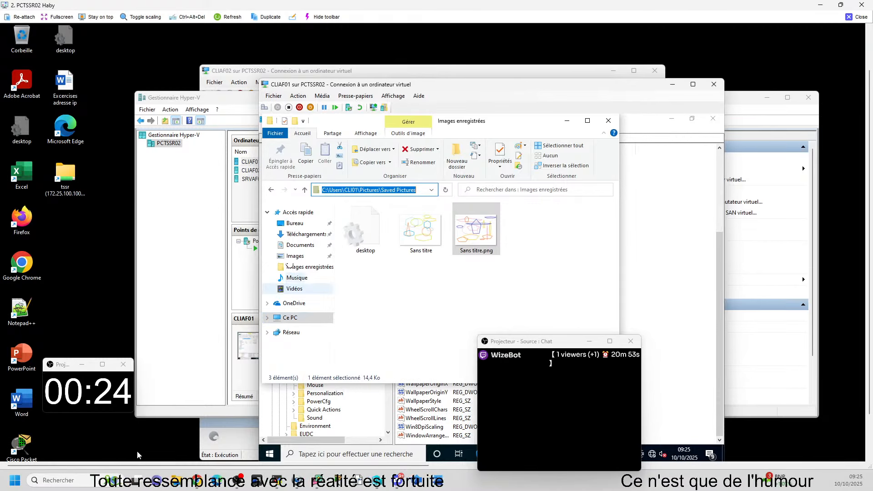
Step: Create a new folder named ImagesP at the root of the C: drive
click(305, 322)
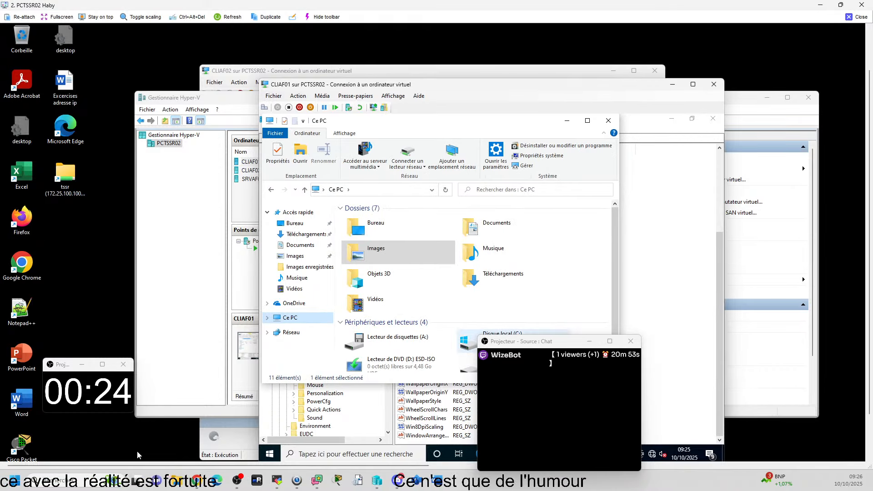
double_click(467, 342)
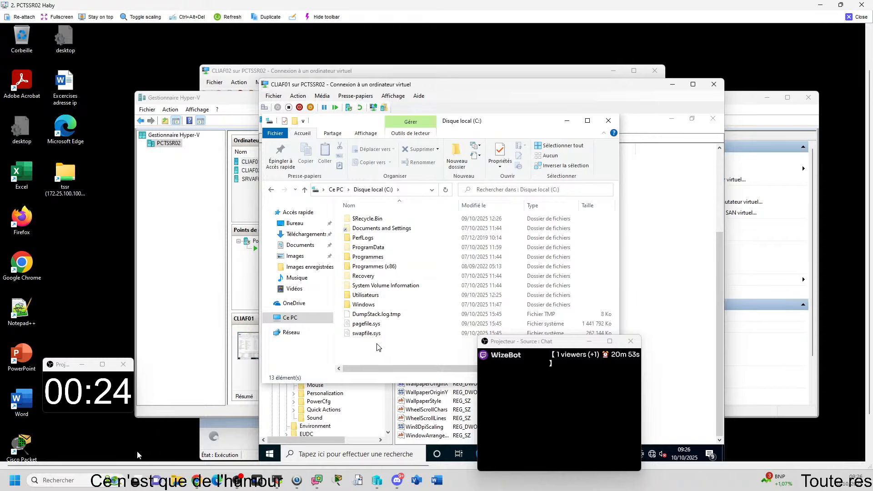
right_click(377, 347)
mouse_move(455, 323)
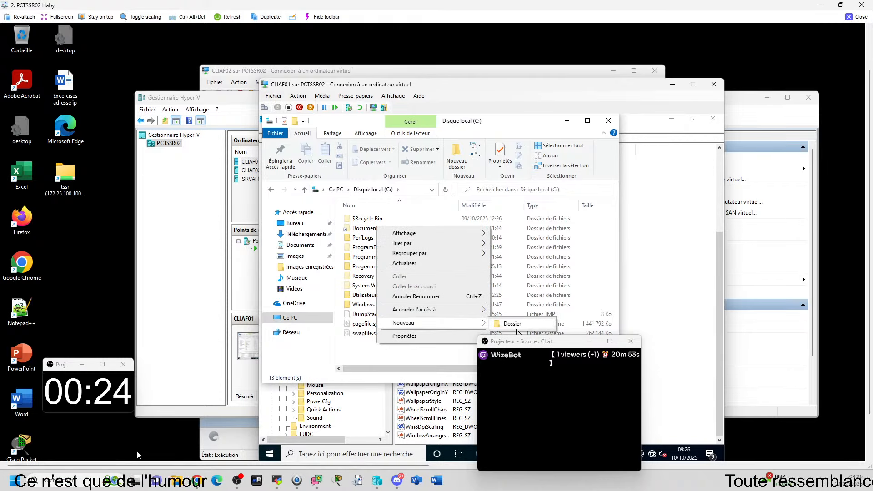
click(513, 325)
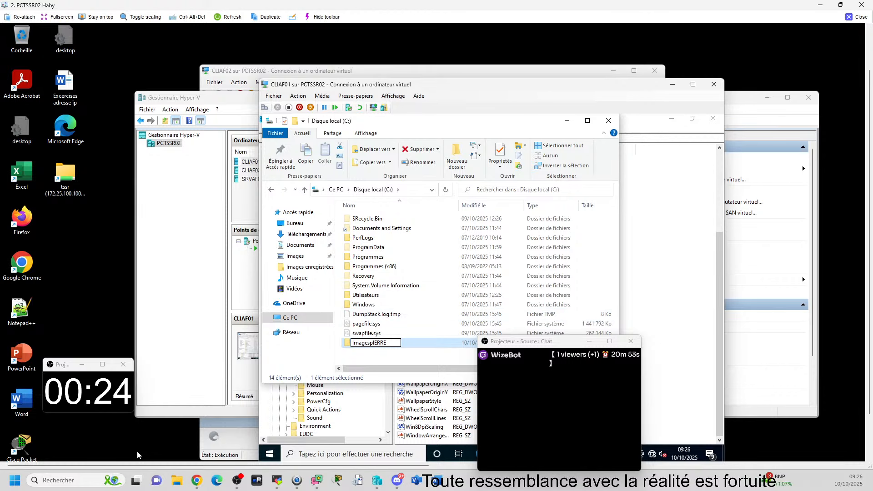
key(BackSpace)
key(BackSpace)
key(BackSpace)
key(BackSpace)
text(P)
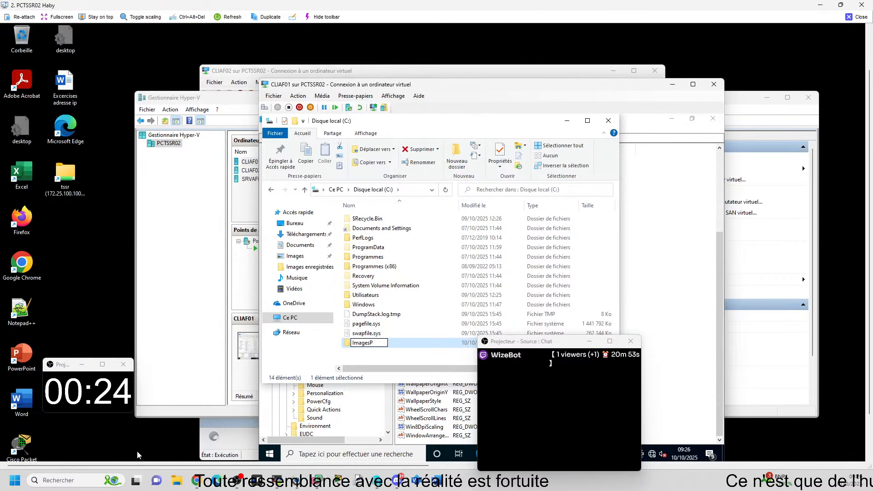
click(382, 346)
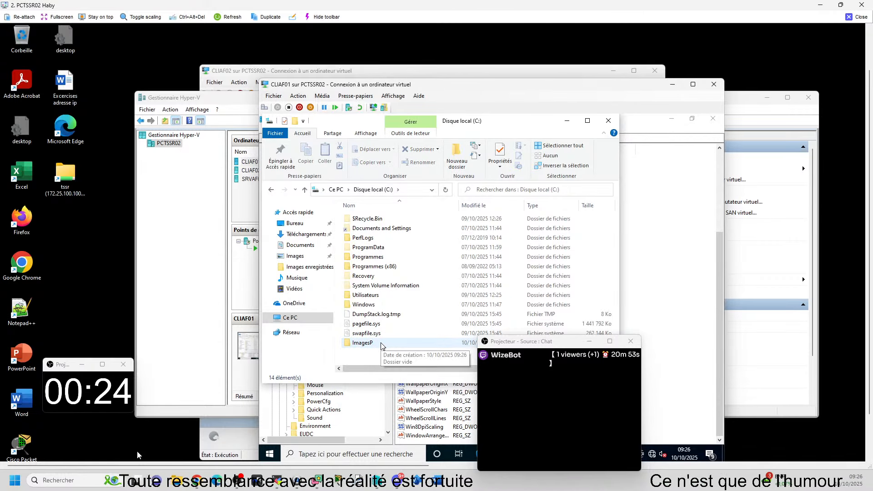
Step: Copy Sans titre.png from the Images enregistrées folder into C:\ImagesP
double_click(364, 343)
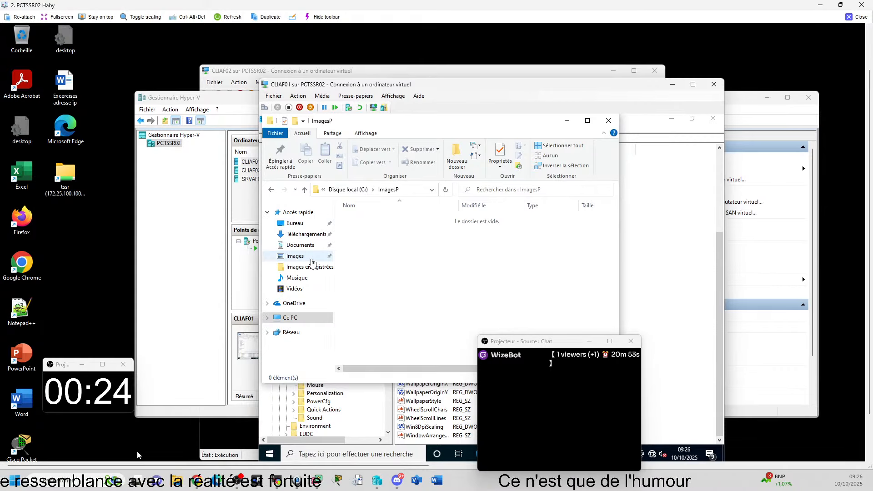
click(298, 258)
click(365, 239)
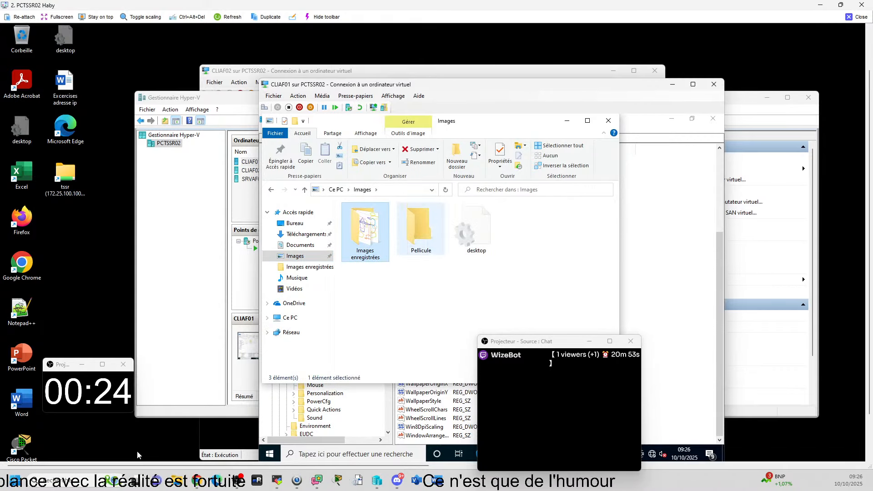
double_click(365, 239)
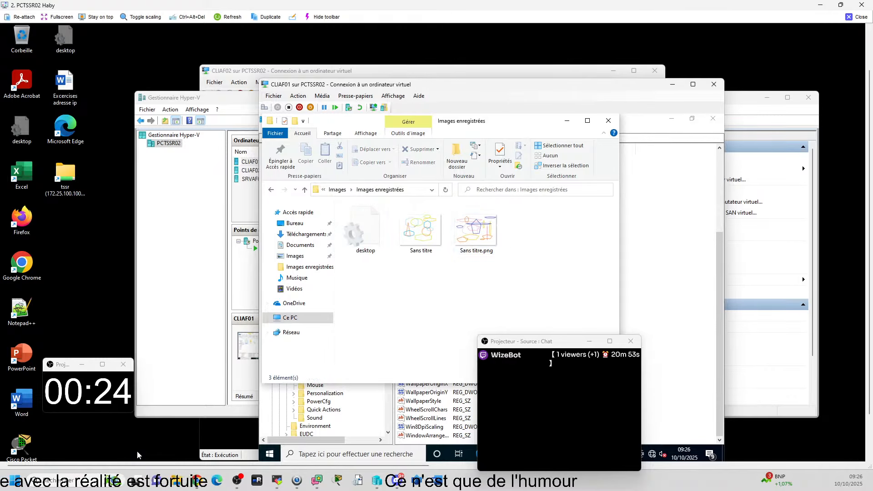
click(471, 237)
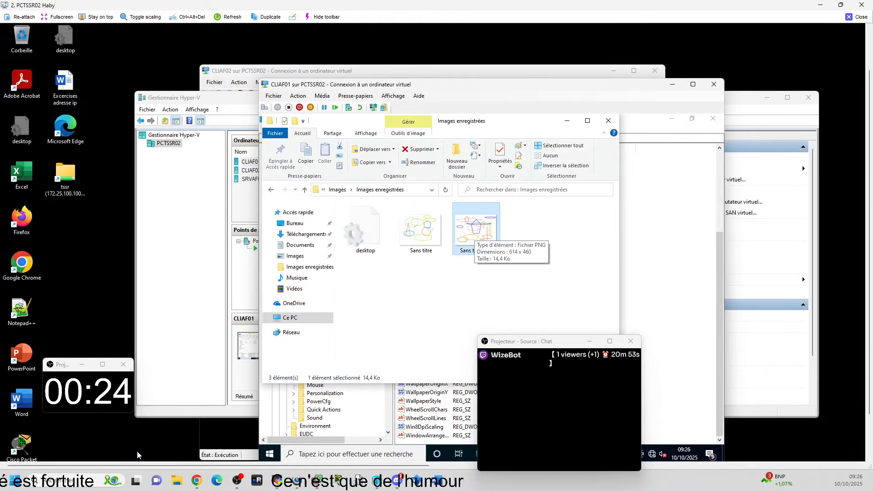
click(290, 317)
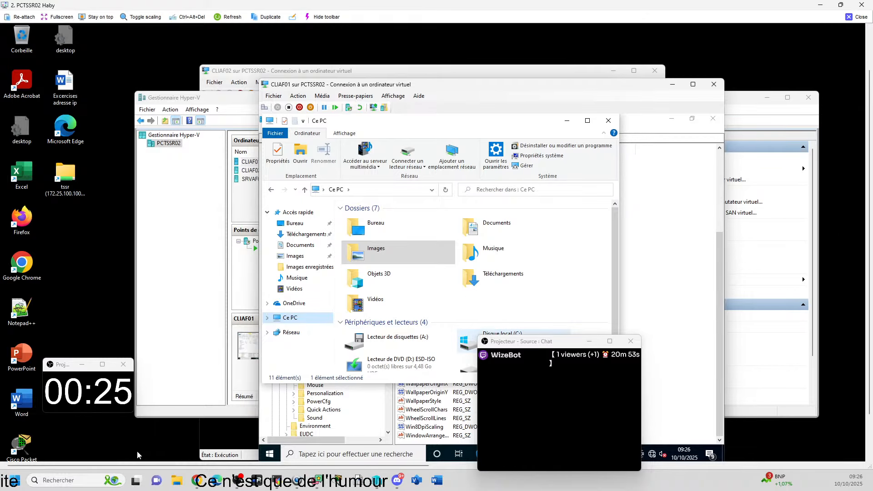
double_click(468, 340)
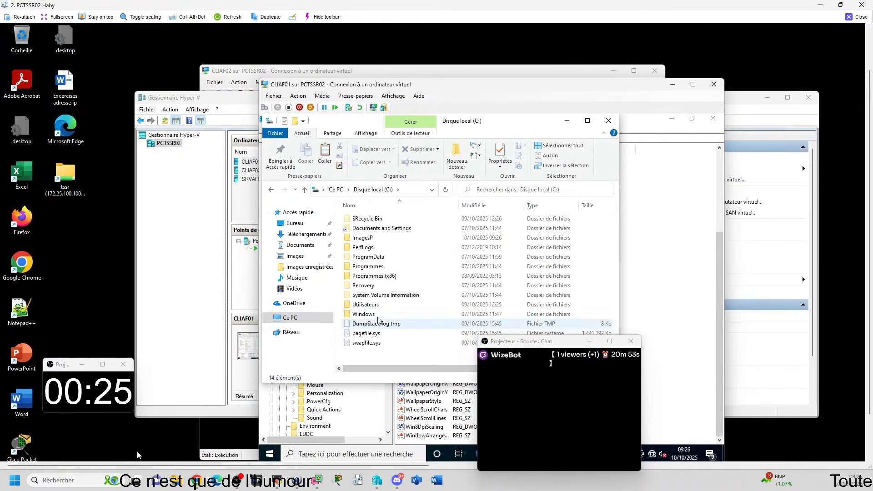
click(375, 242)
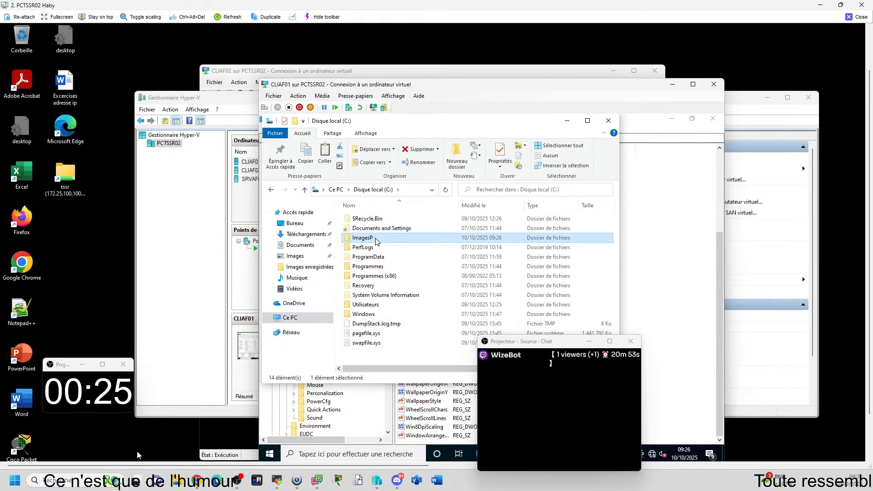
double_click(376, 241)
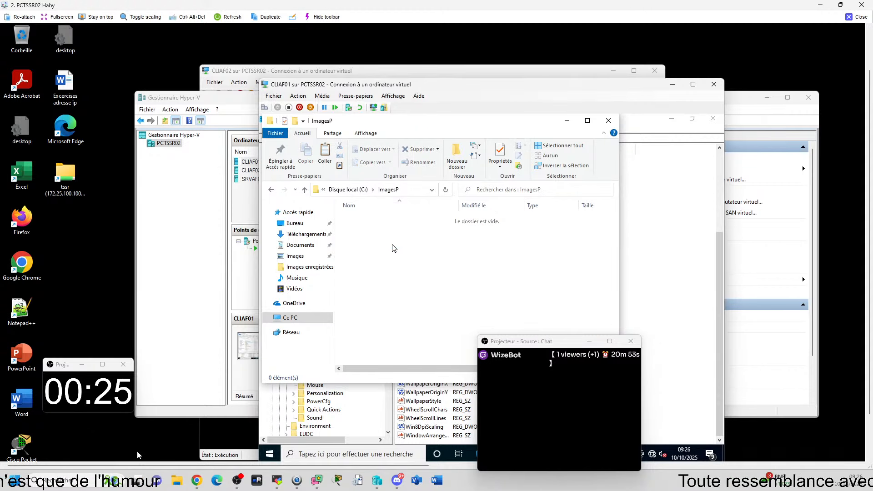
key(ctrl+v)
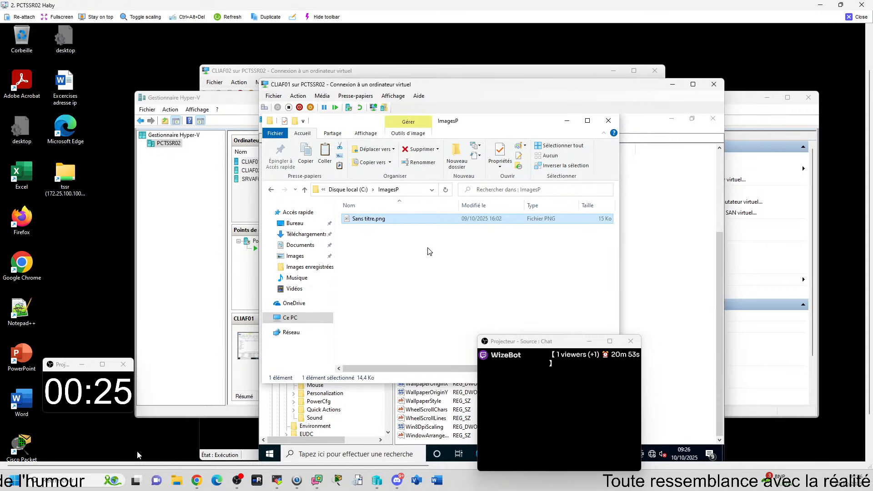
click(427, 258)
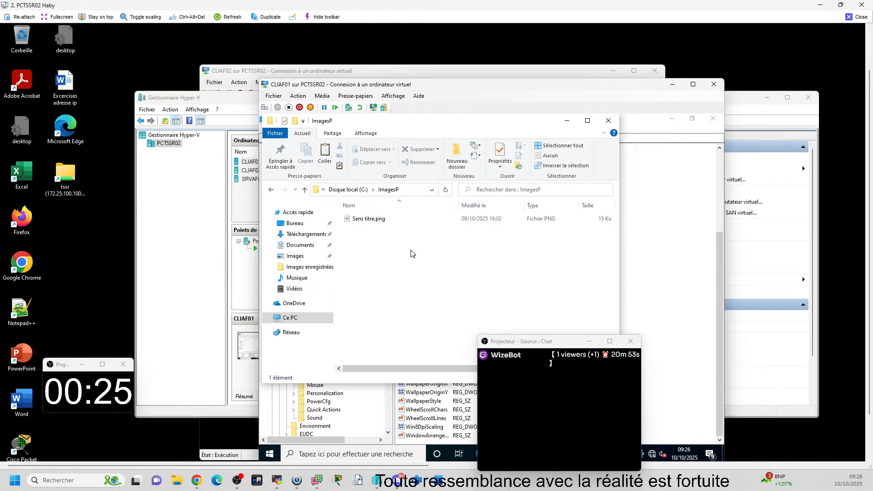
Step: Display the full path of the ImagesP folder and copy it for the wallpaper value
click(380, 219)
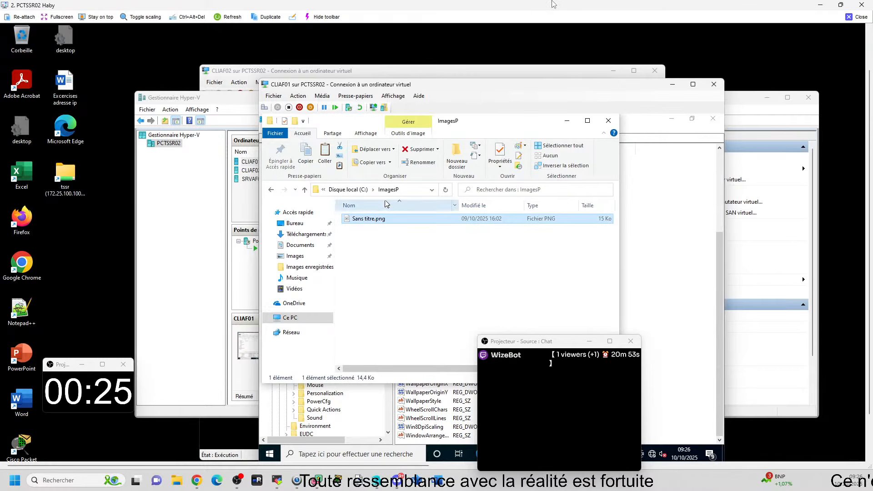
click(417, 189)
click(411, 236)
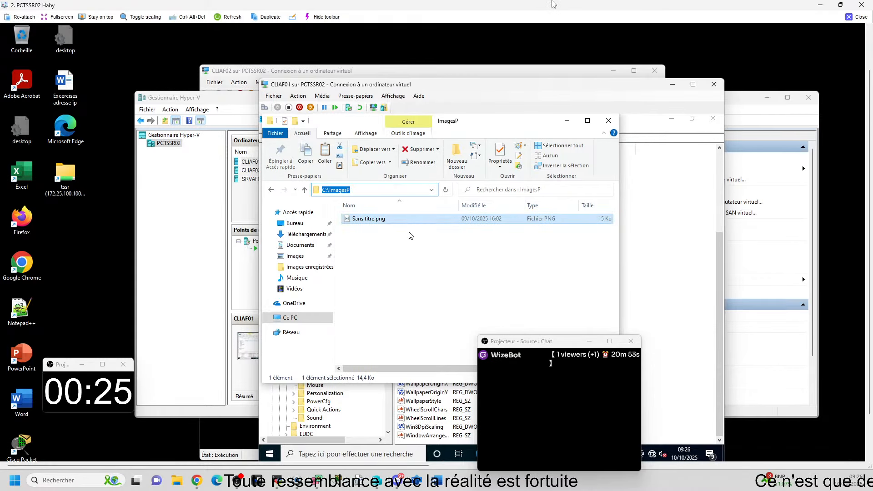
click(431, 189)
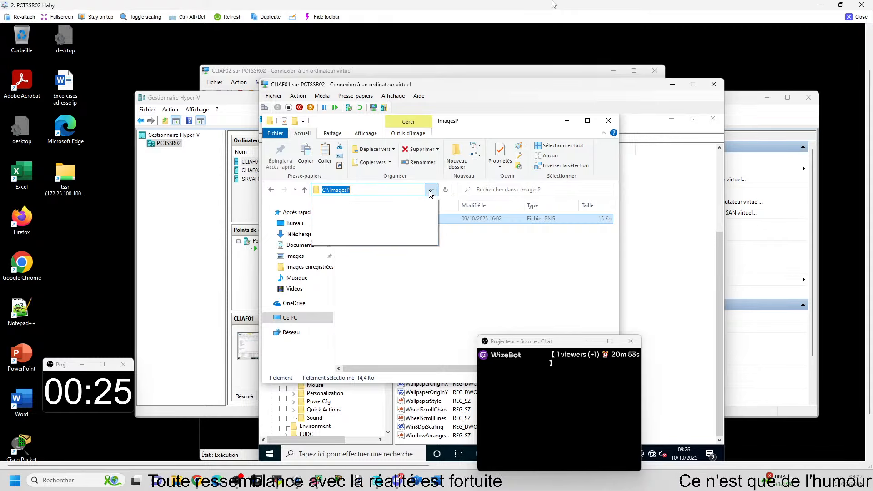
click(366, 190)
click(366, 190)
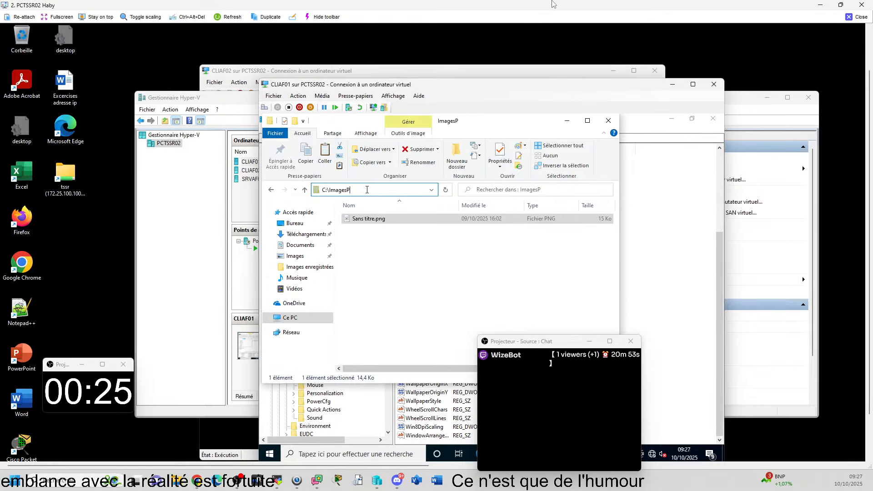
double_click(365, 189)
click(367, 191)
double_click(367, 190)
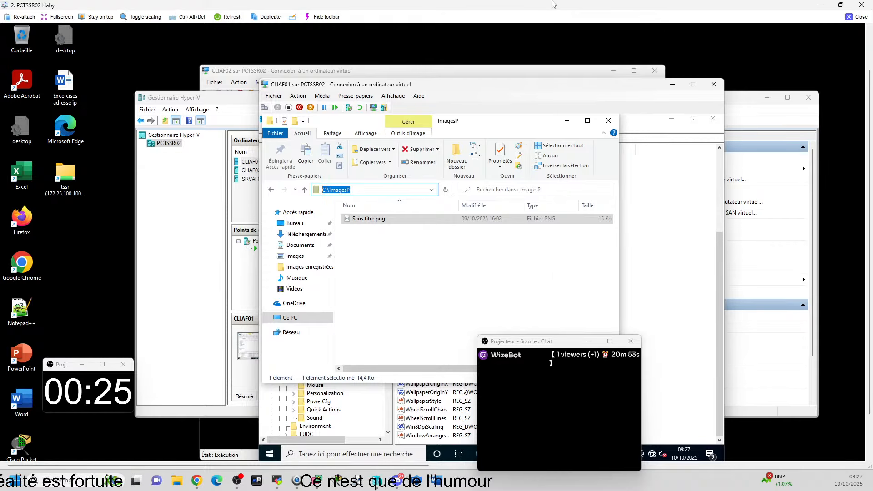
Step: Return to the Registry Editor and set the WallPaper value data to C:\ImagesP\sans titre.png
key(alt+Tab)
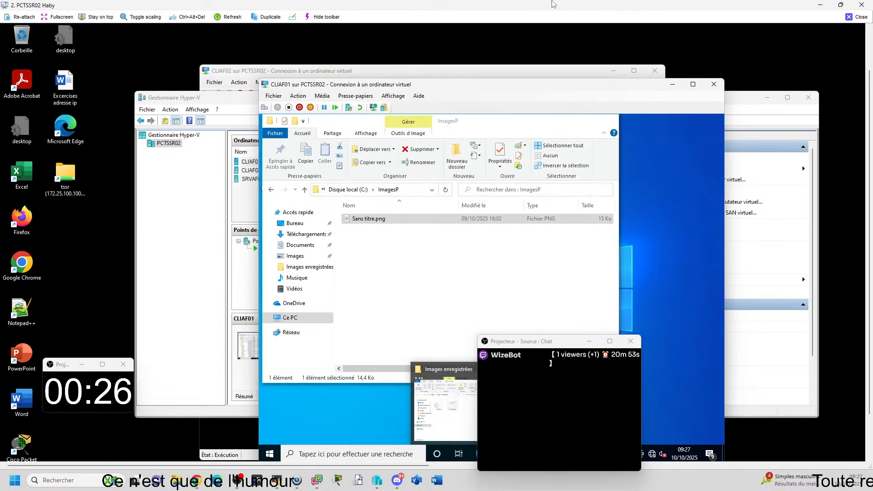
click(541, 404)
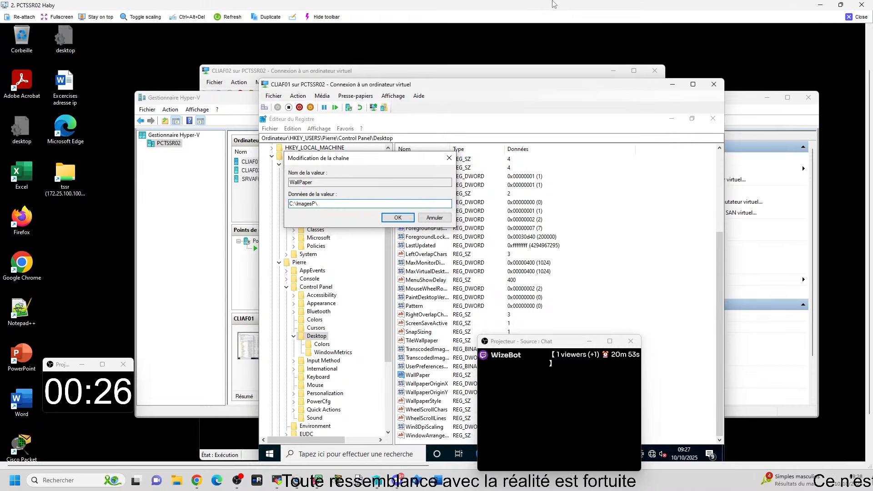
text(sanst)
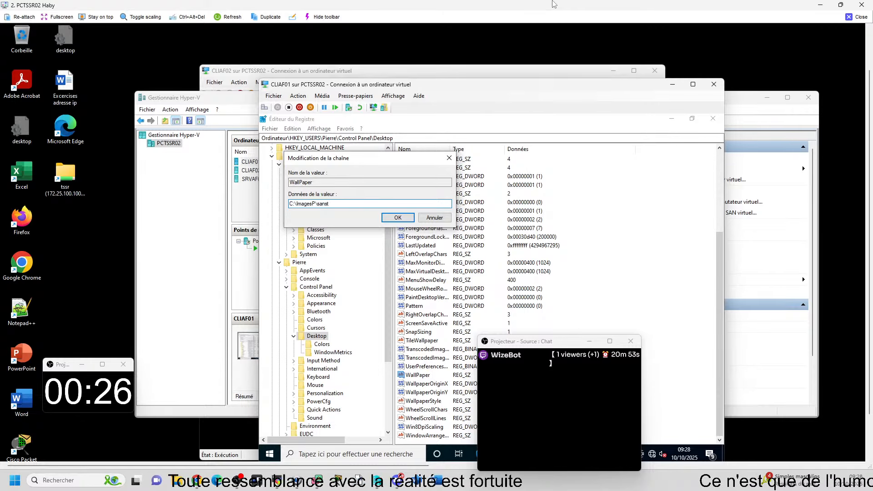
key(BackSpace)
text(ti)
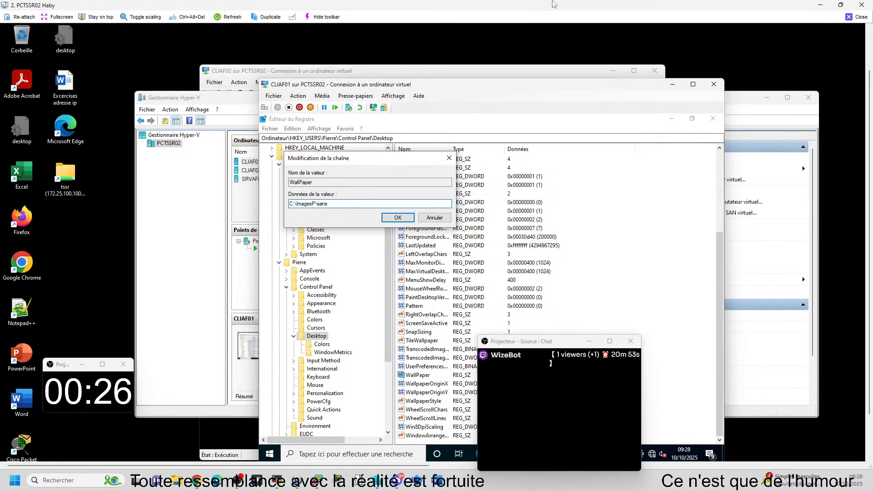
text(tre )
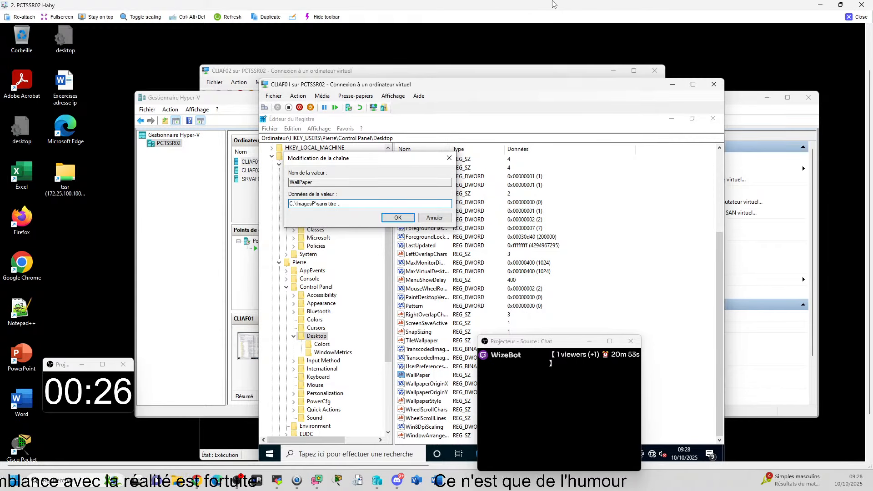
text(.p)
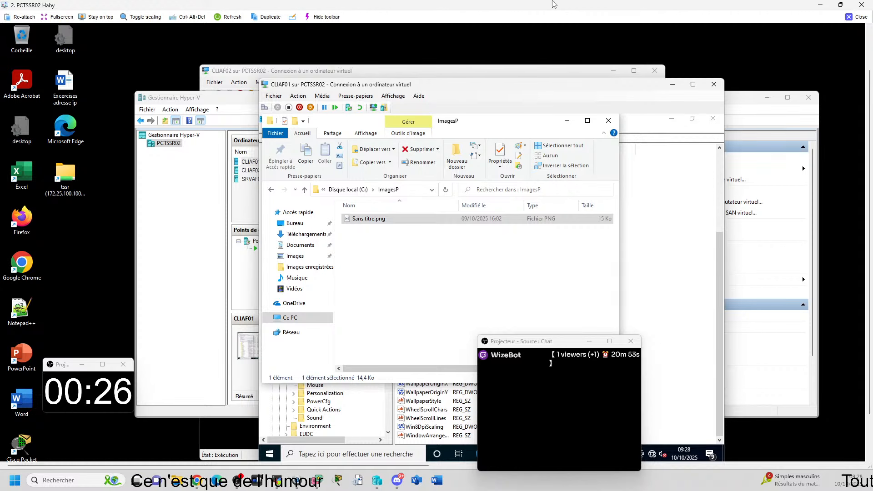
click(273, 402)
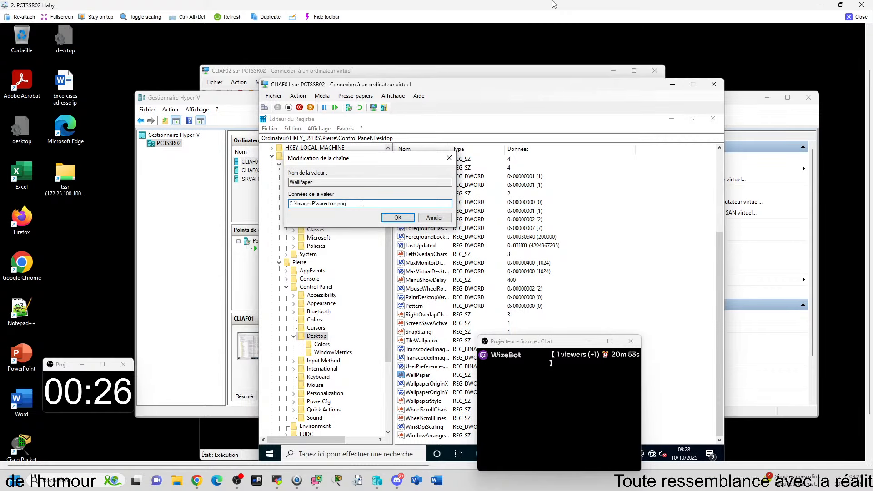
click(397, 218)
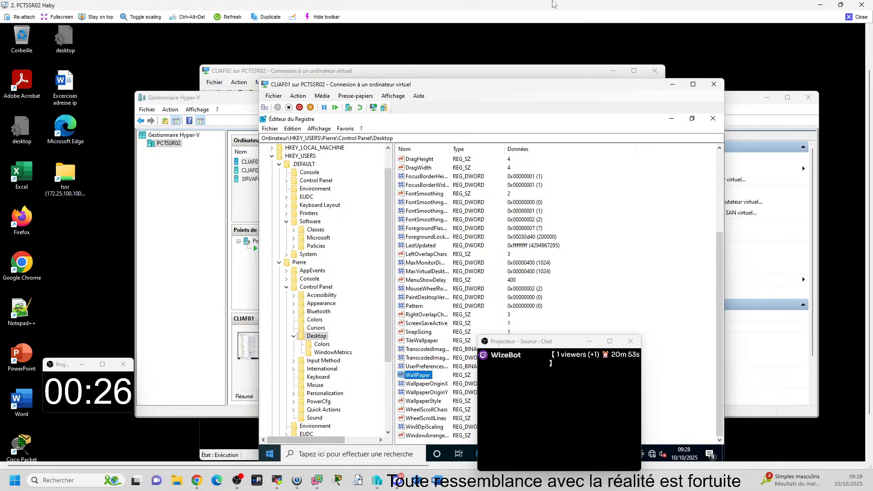
click(273, 458)
mouse_move(269, 347)
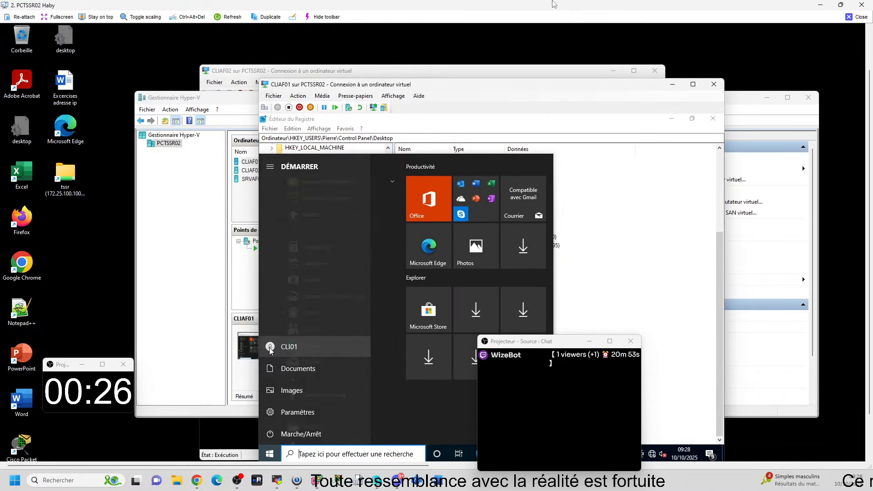
click(716, 389)
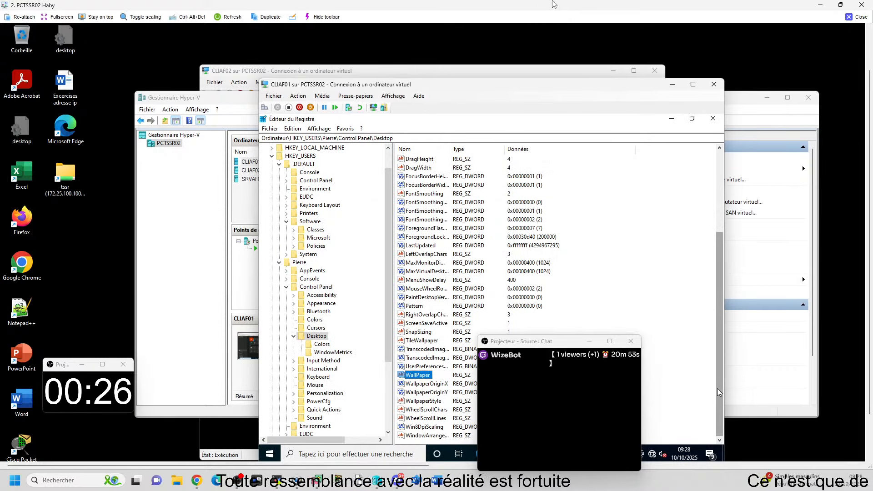
Step: Unload the signed-out user's hive from HKEY_USERS
click(264, 128)
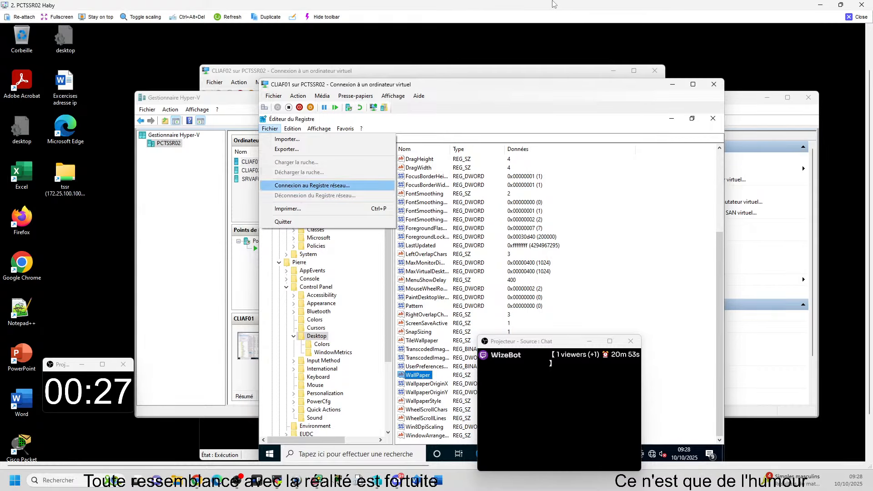
click(299, 263)
click(269, 129)
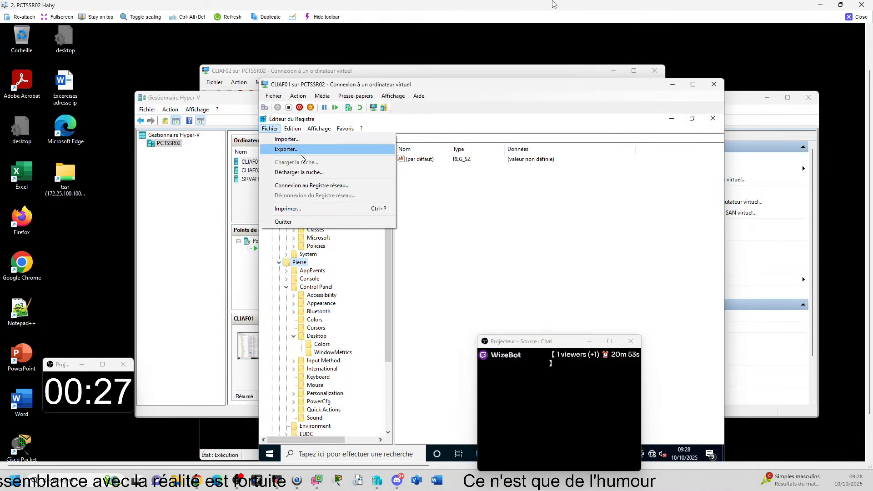
click(299, 172)
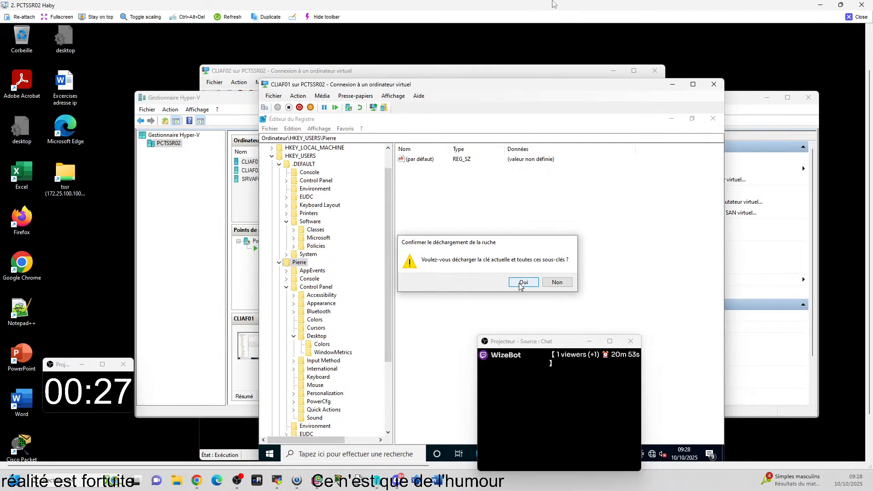
click(521, 283)
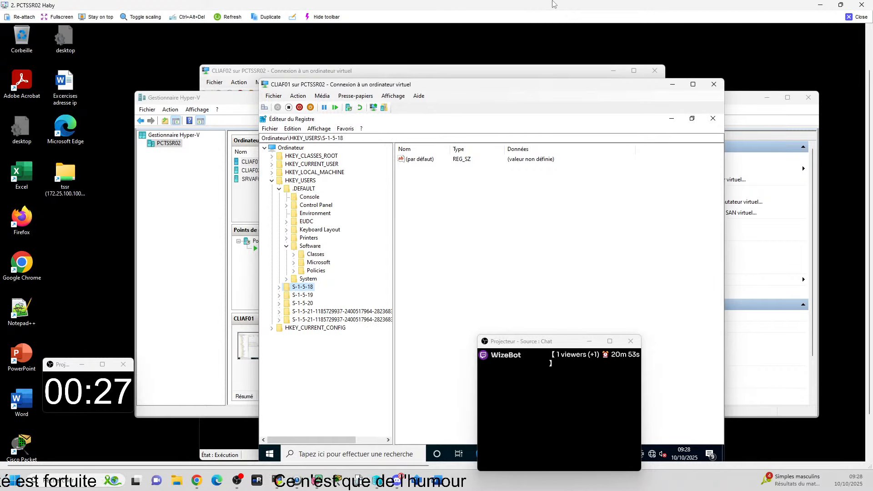
Step: Switch to the account whose wallpaper was edited and sign in with its account password
click(270, 454)
click(270, 347)
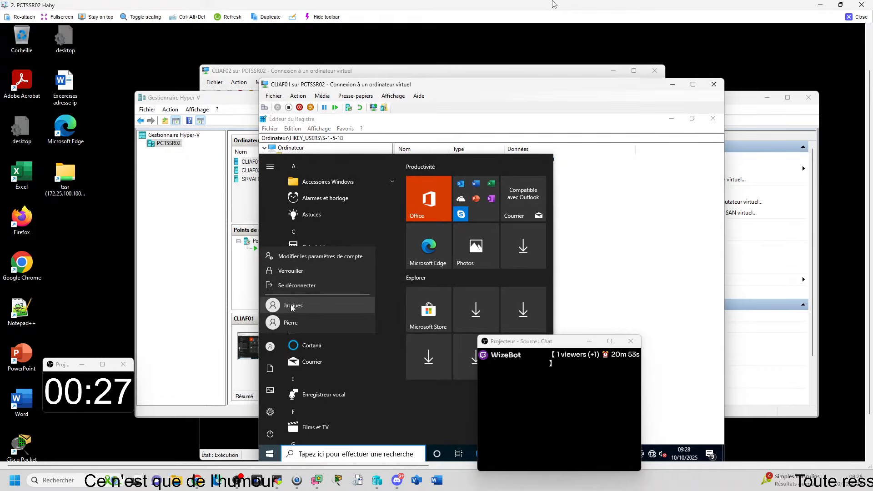
click(291, 322)
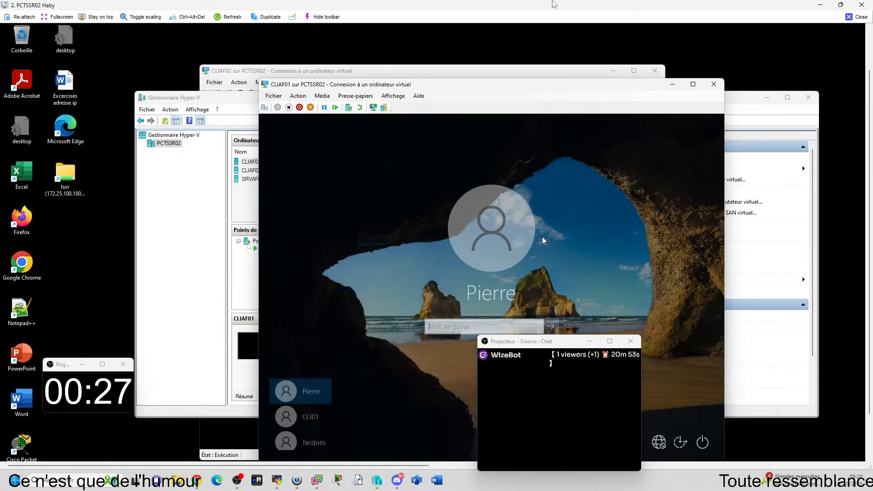
text(•••)
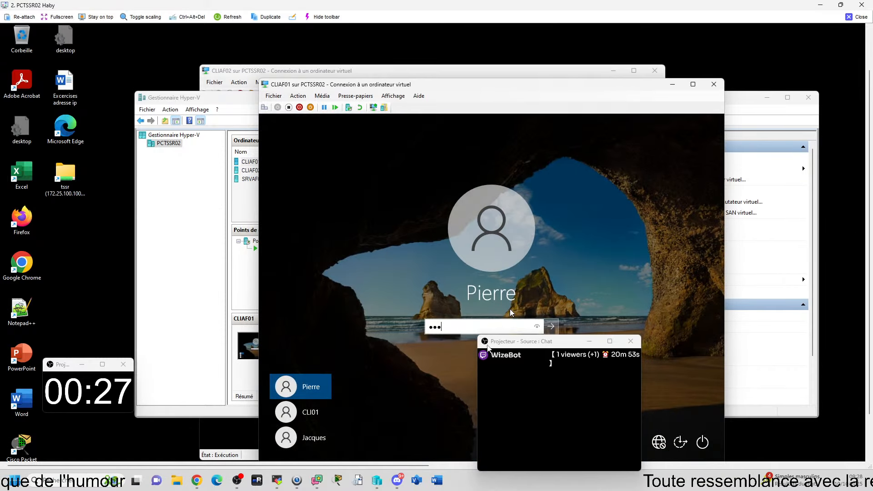
text(•••••)
drag(487, 346, 44, 245)
key(Return)
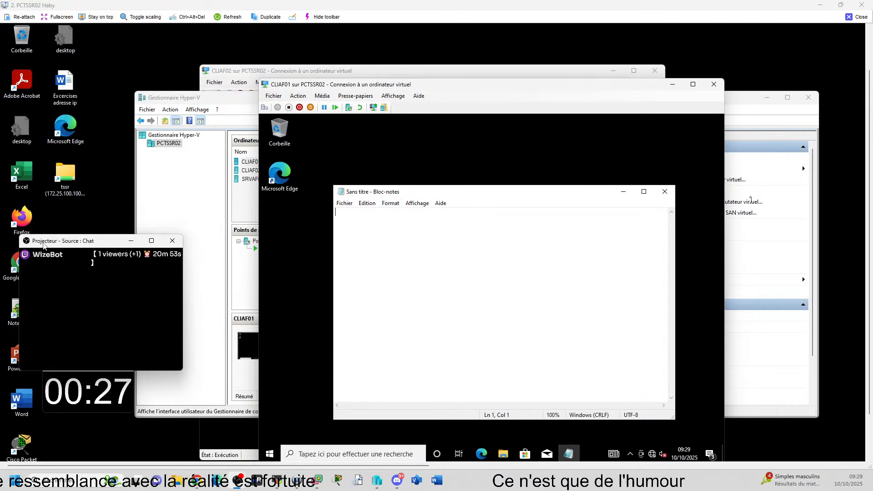
Step: Close the empty Notepad window and switch back to the CLI01 session with its account password
click(665, 192)
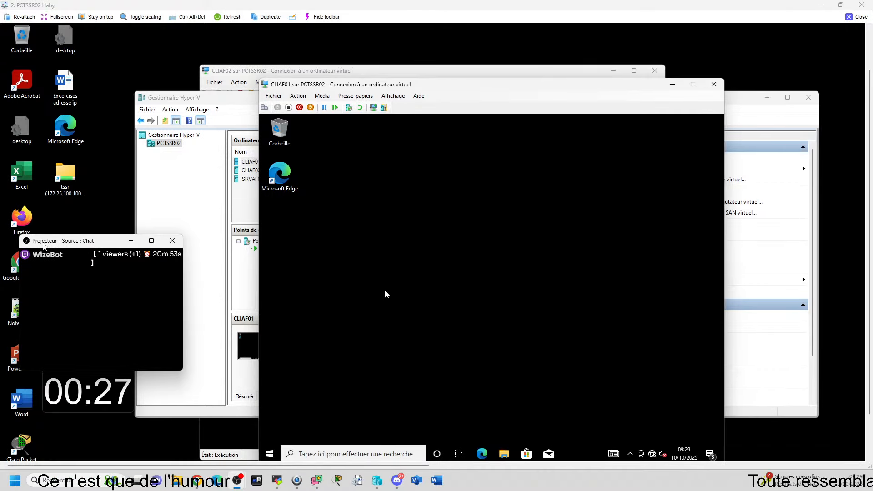
click(271, 454)
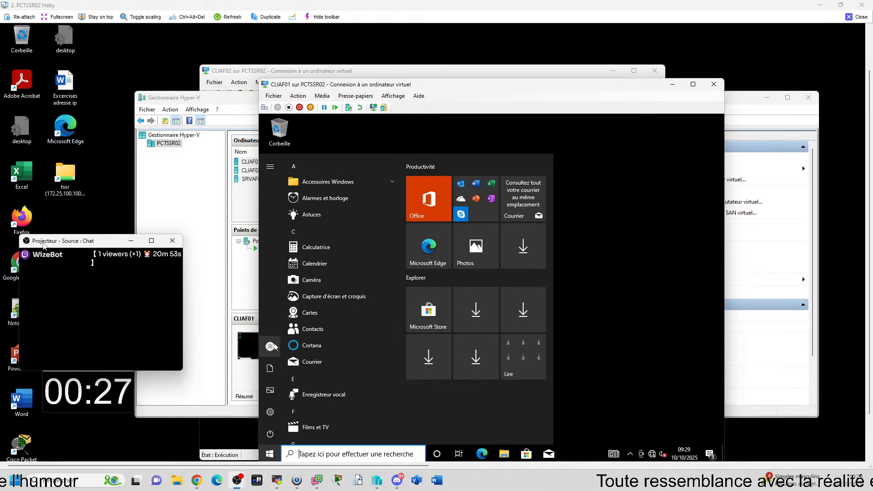
mouse_move(271, 348)
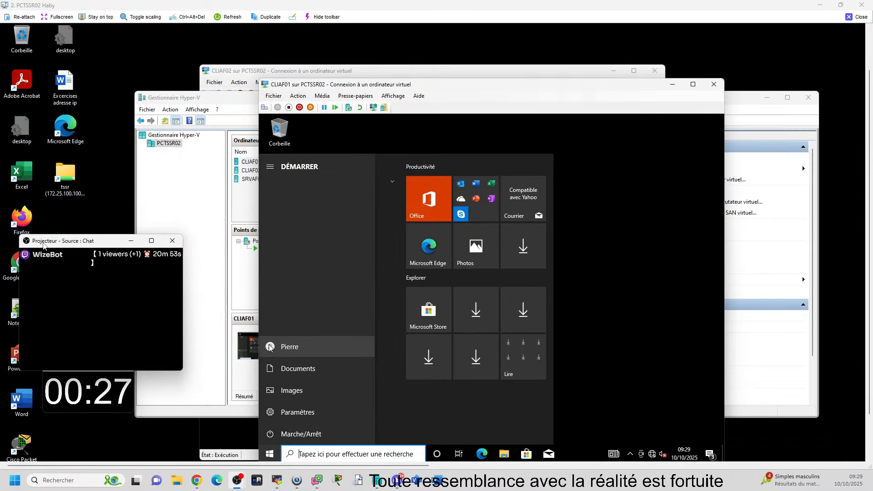
click(271, 346)
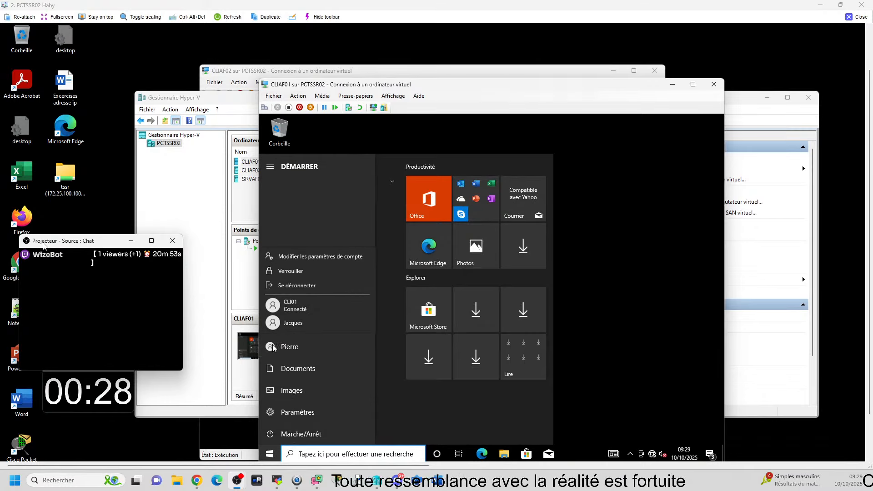
click(291, 305)
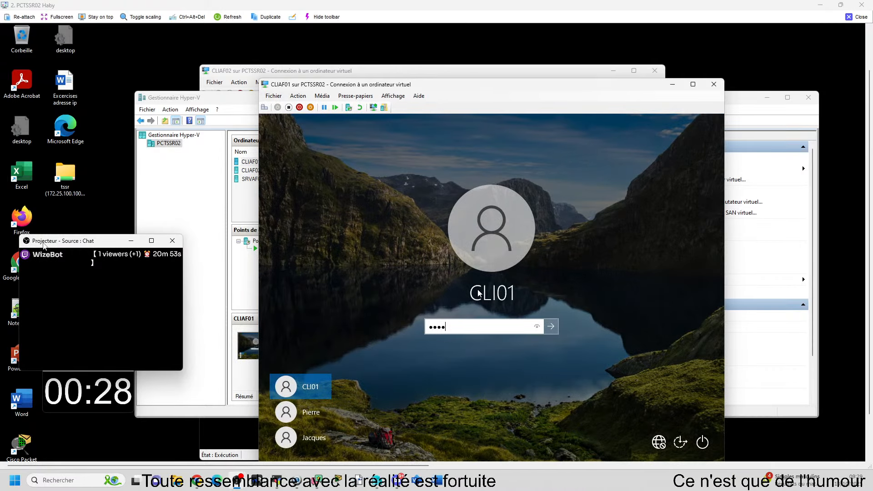
key(Return)
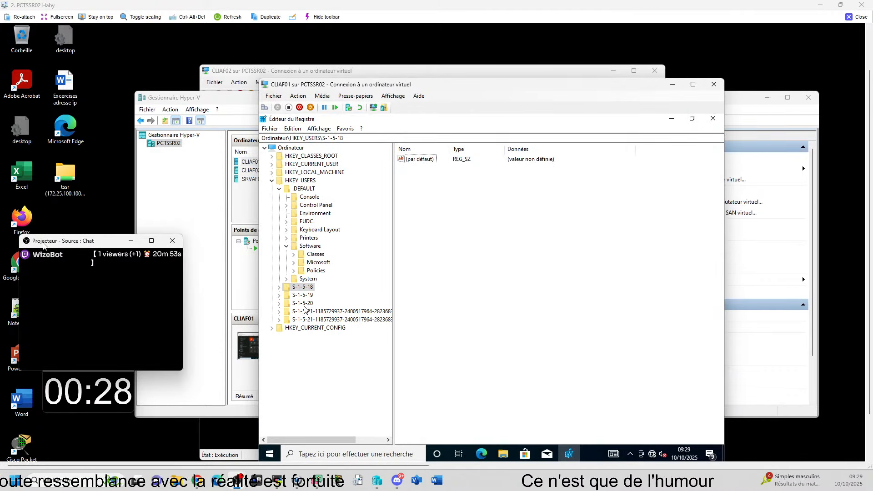
click(292, 181)
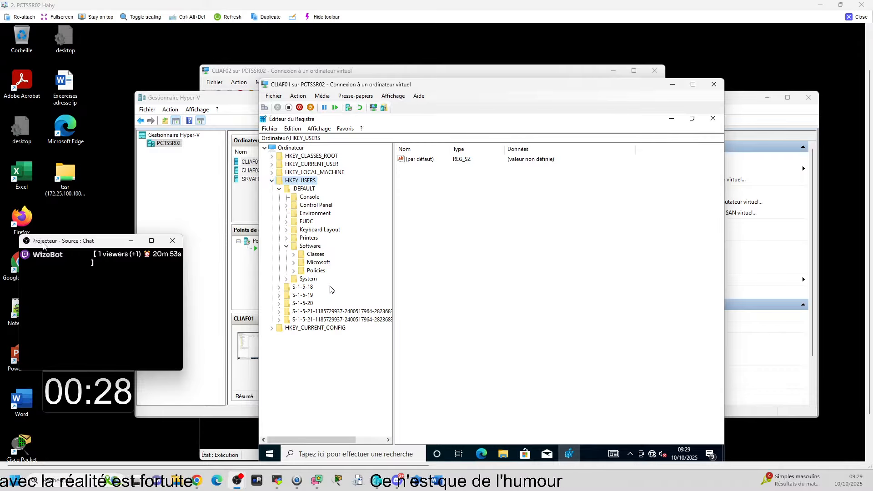
double_click(287, 192)
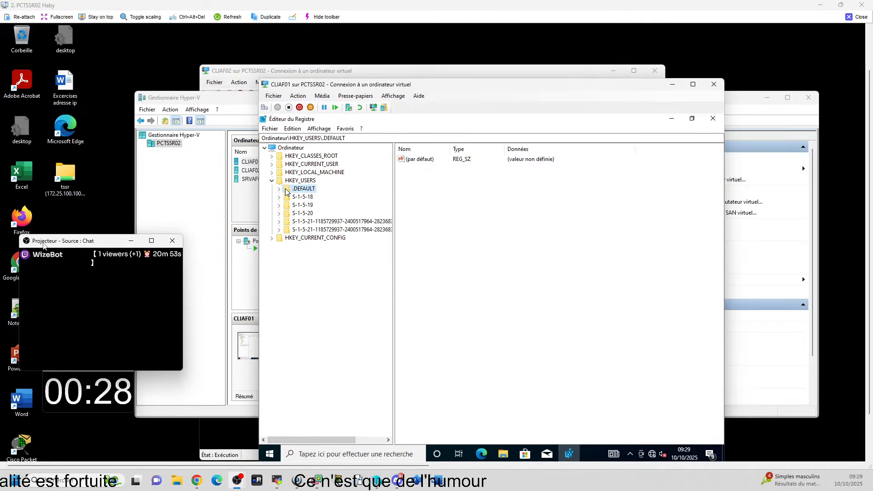
click(278, 190)
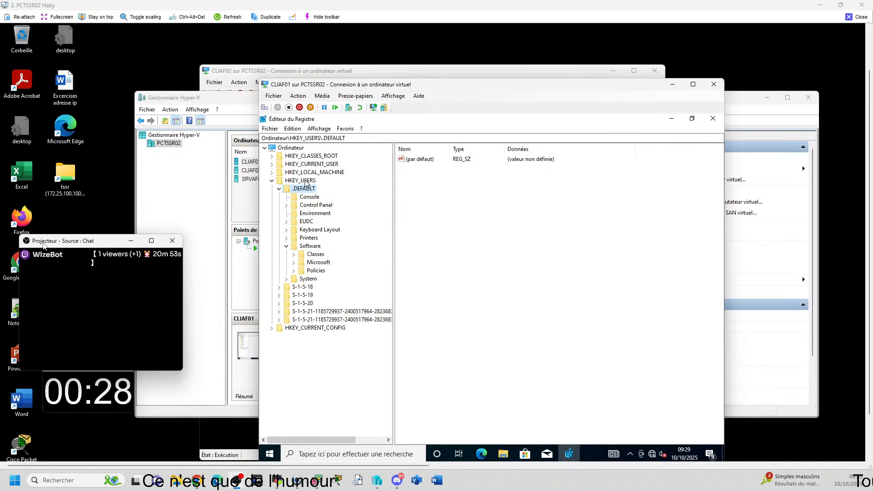
click(271, 182)
click(272, 183)
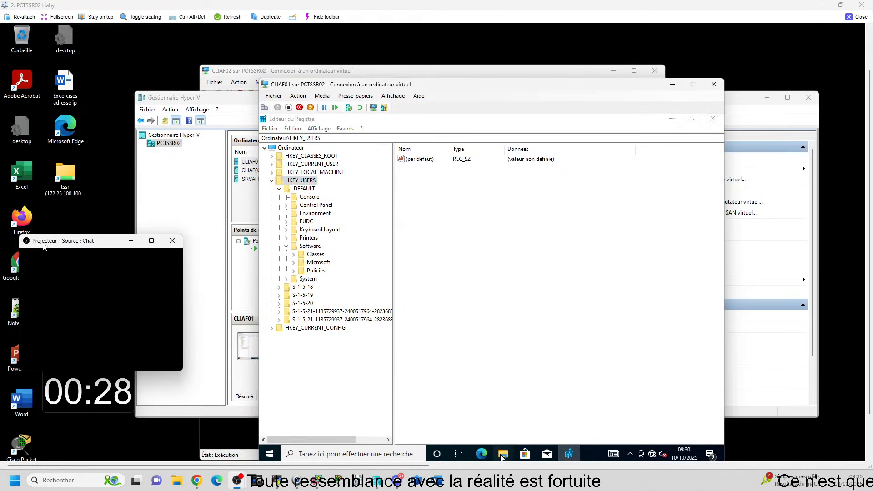
Step: Rename Sans titre.png in C:\ImagesP as Sanstitre.png, removing the space from the file name
mouse_move(503, 453)
click(536, 413)
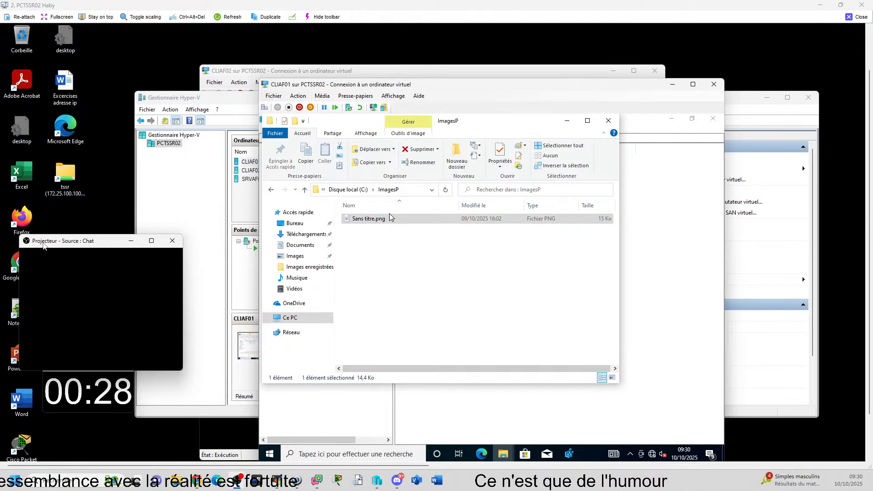
click(390, 218)
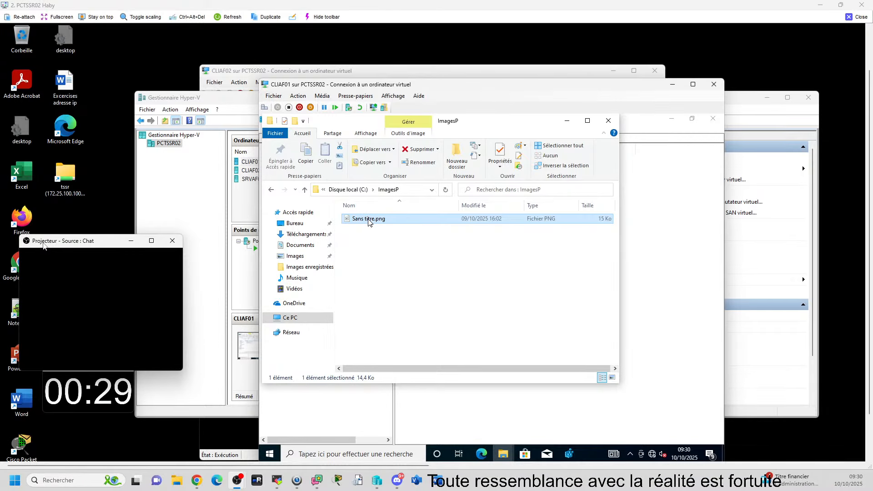
click(370, 224)
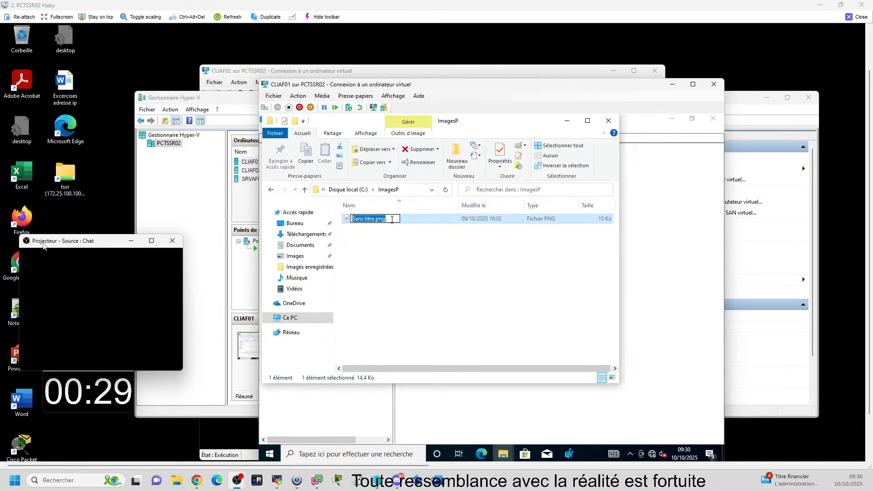
click(366, 218)
key(BackSpace)
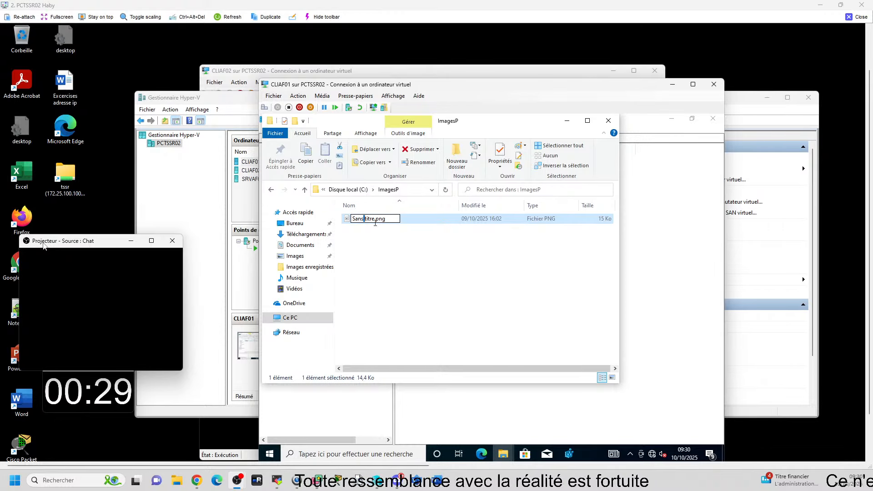
click(435, 243)
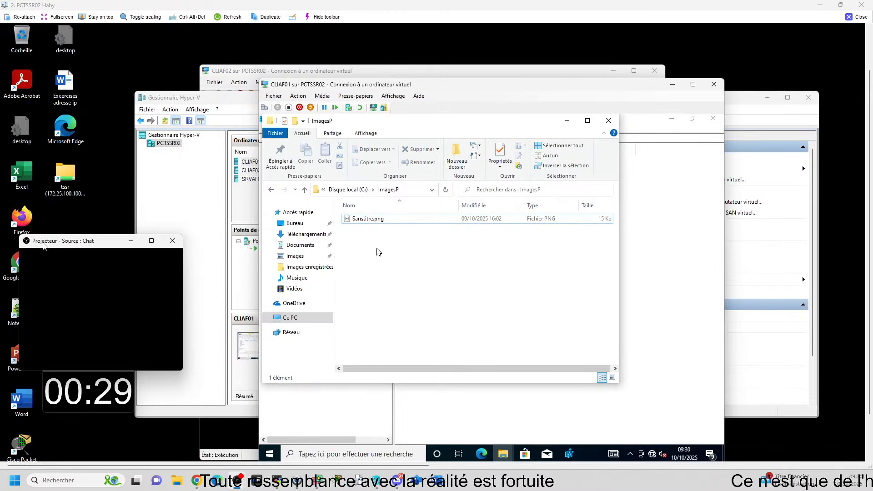
click(186, 231)
Step: Return to the Registry Editor and open the dialog for loading a hive under HKEY_USERS
click(503, 454)
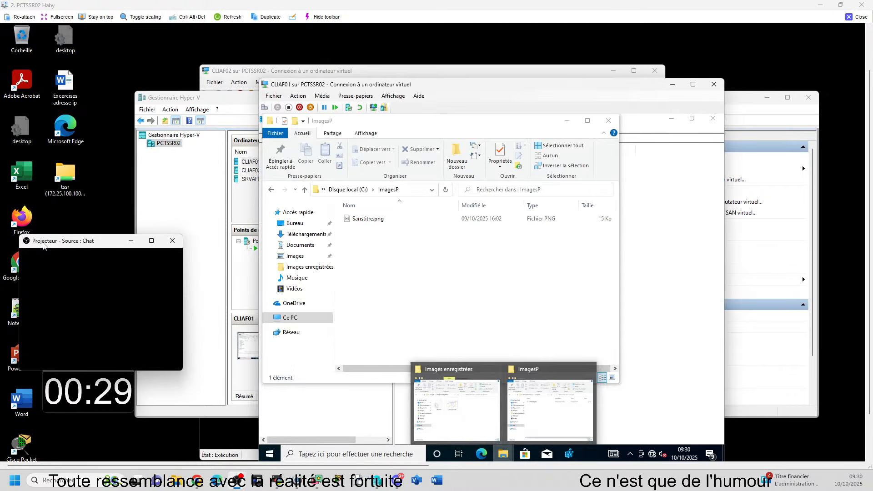
click(568, 454)
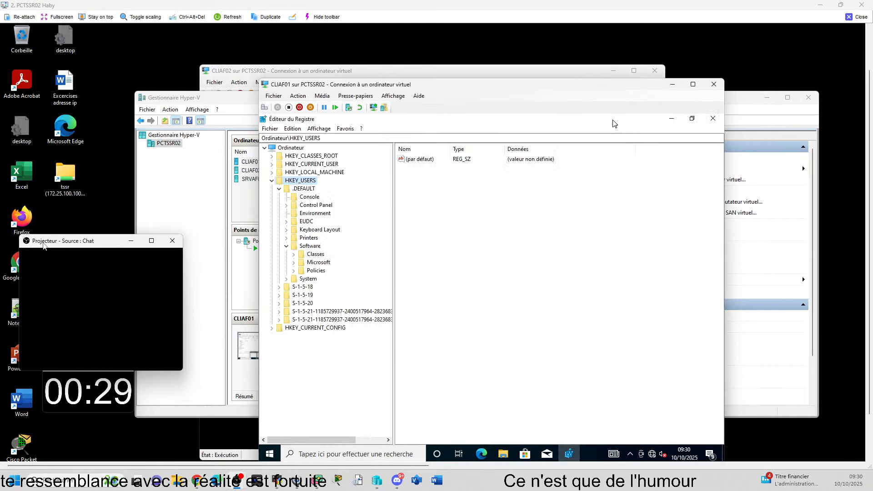
click(273, 181)
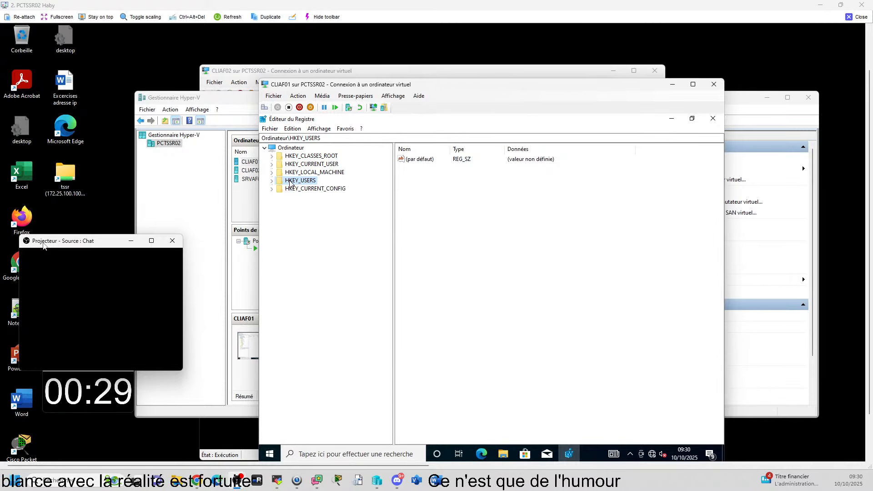
click(272, 181)
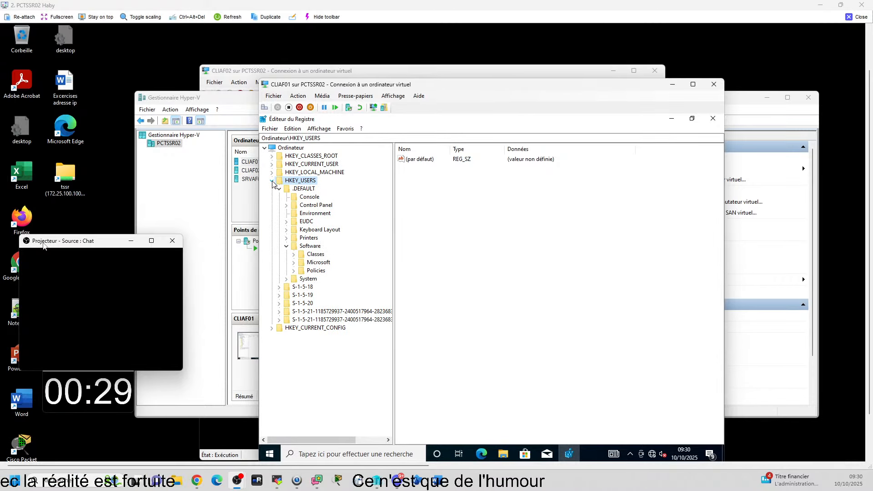
click(270, 129)
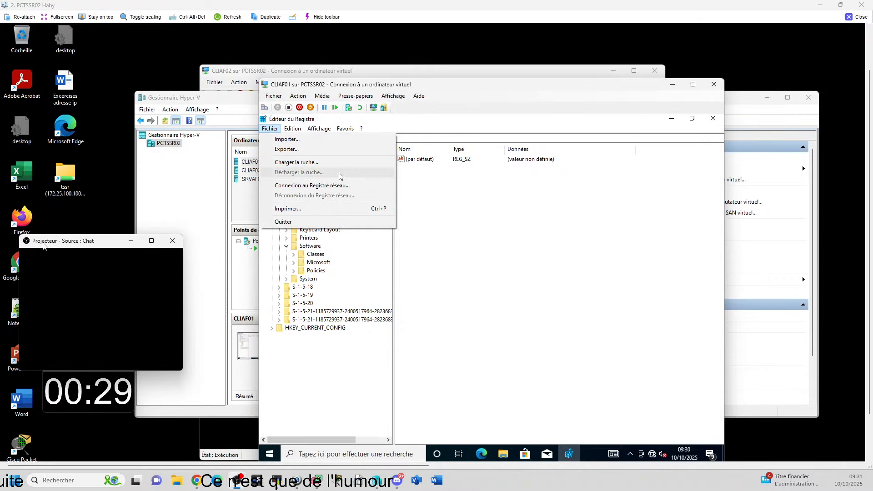
click(296, 163)
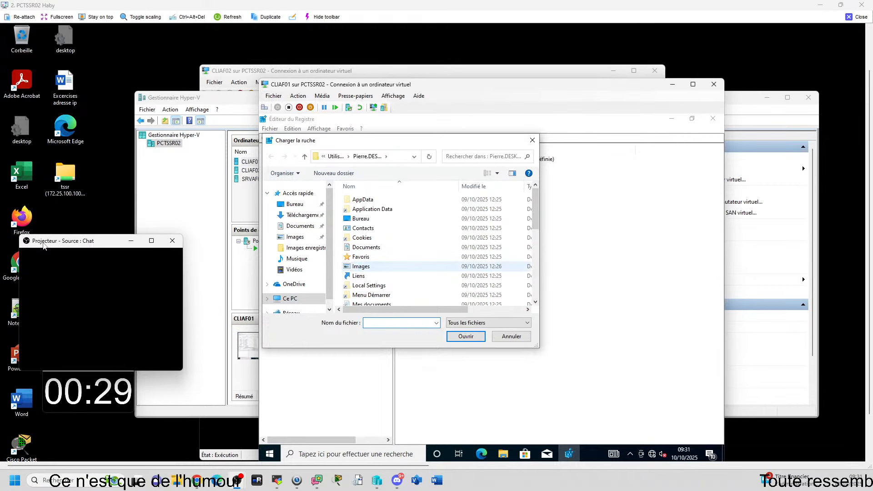
Step: Switch to the session of the user whose wallpaper is being changed, enter the account password, and sign that user out
key(super)
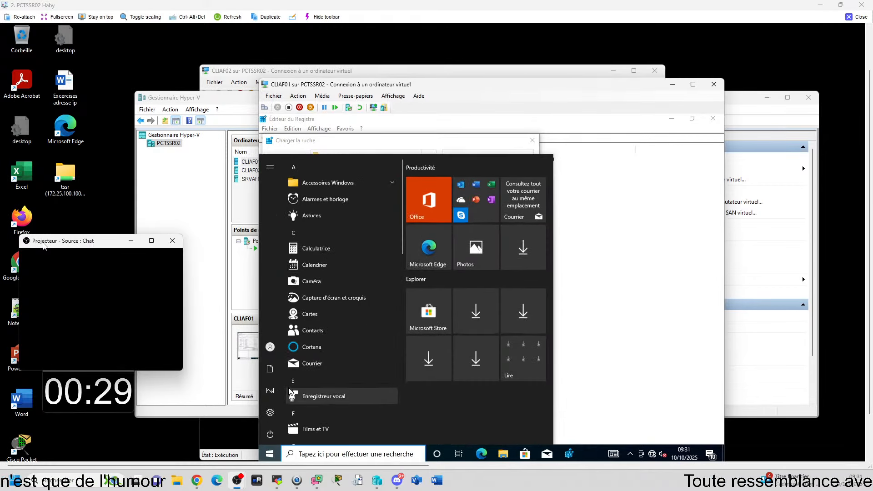
click(266, 347)
click(295, 306)
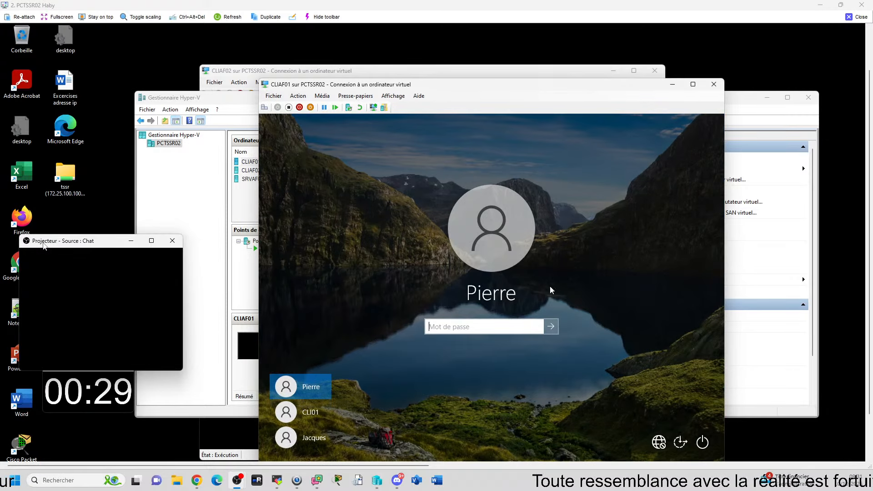
text(*****)
key(Return)
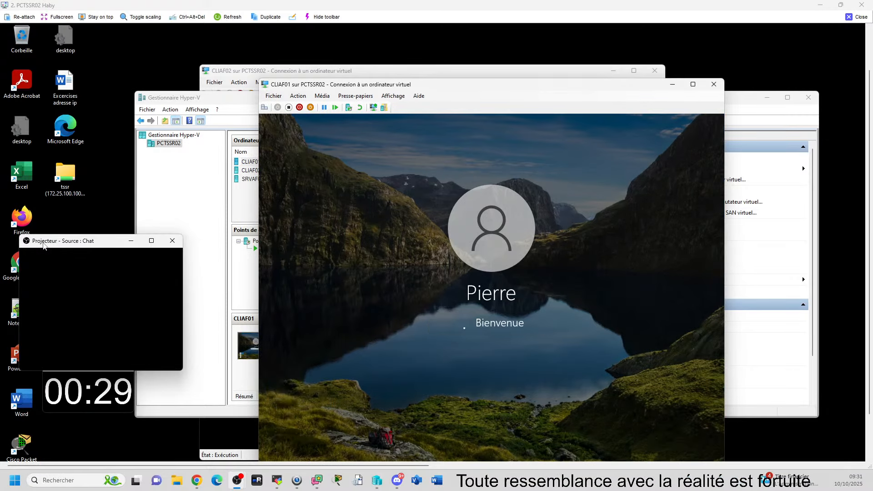
click(280, 347)
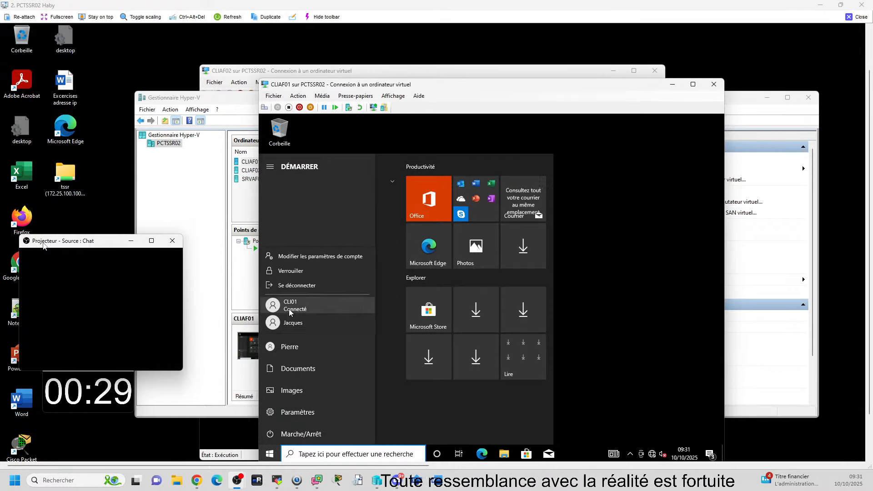
click(288, 285)
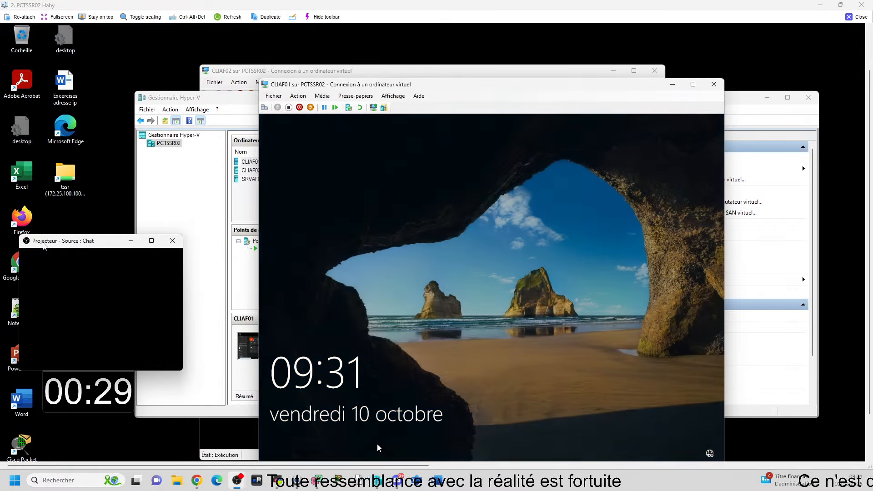
click(378, 443)
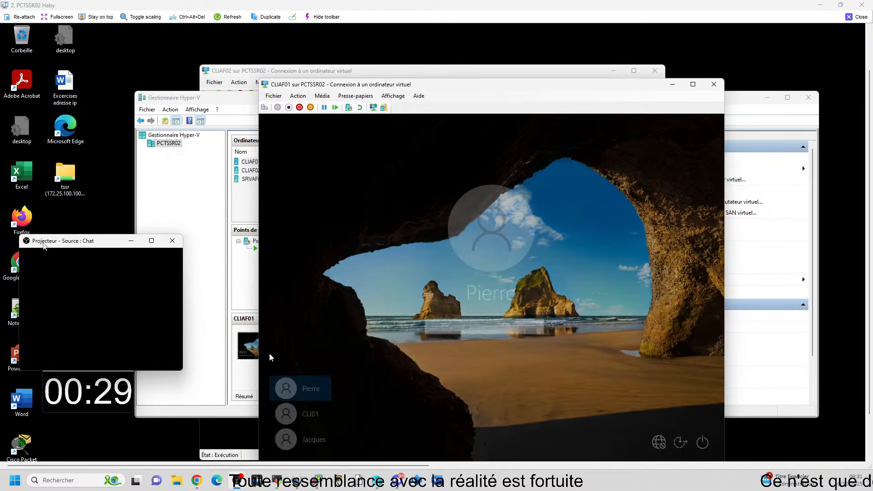
Step: Sign back in to the CLI01 session with its account password
click(308, 414)
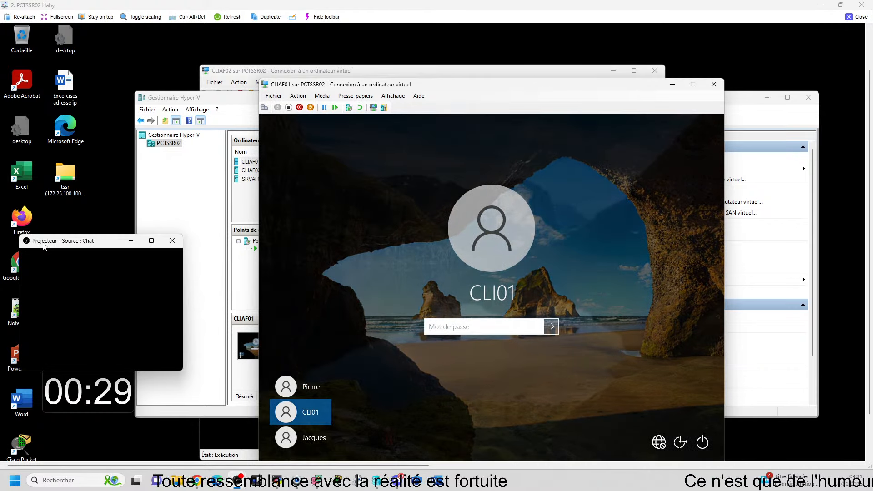
text(•••••••)
key(Return)
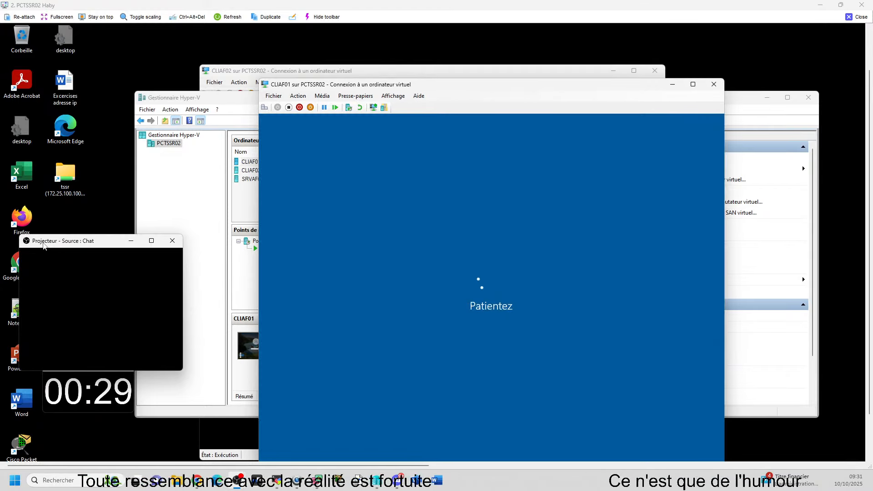
click(646, 311)
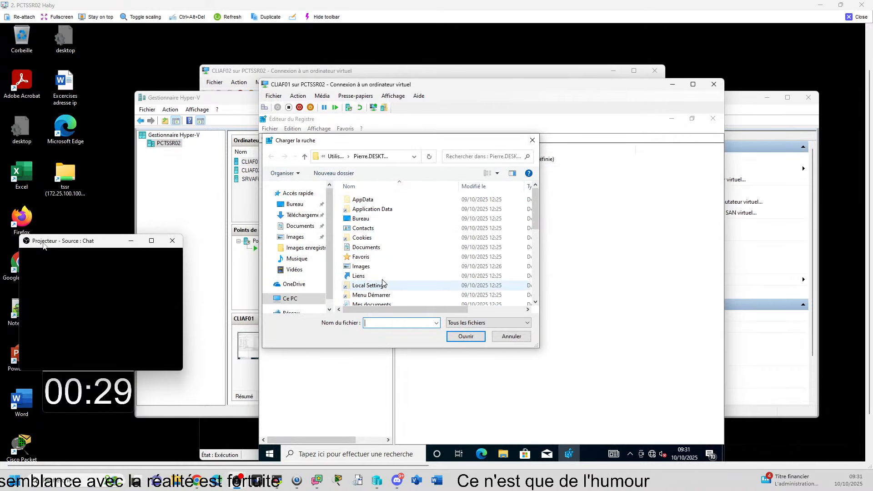
Step: Load NTUSER.DAT from the other user's profile folder as a hive under HKEY_USERS, entering the user's name as the key name
scroll(382, 282, down, 2)
scroll(382, 282, down, 4)
click(437, 244)
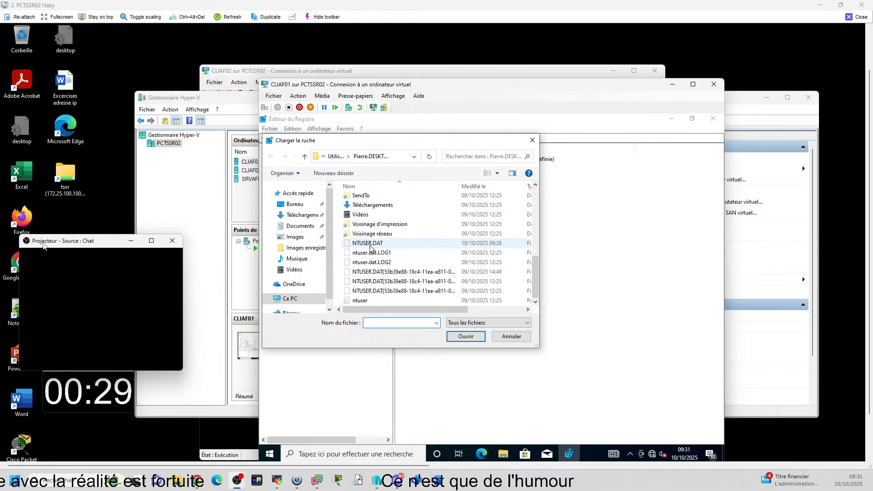
click(465, 337)
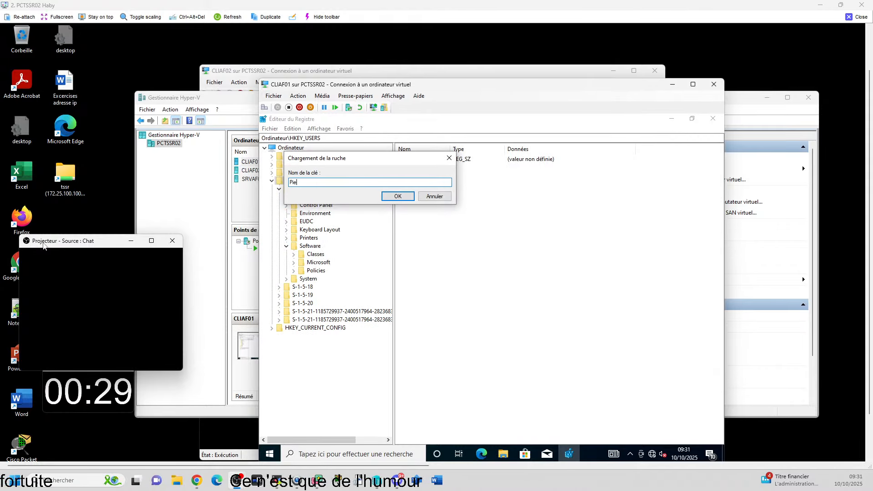
click(396, 197)
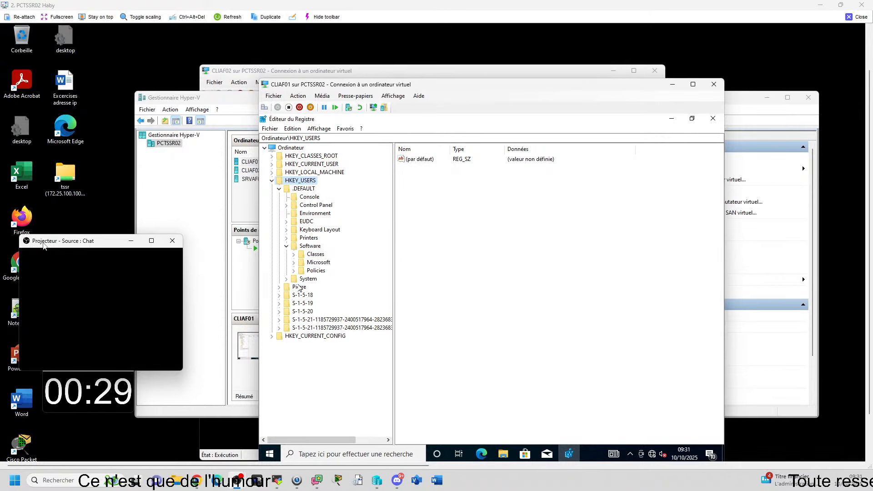
Step: Expand the loaded user hive to Control Panel\Desktop and open its WallPaper value for editing
click(280, 288)
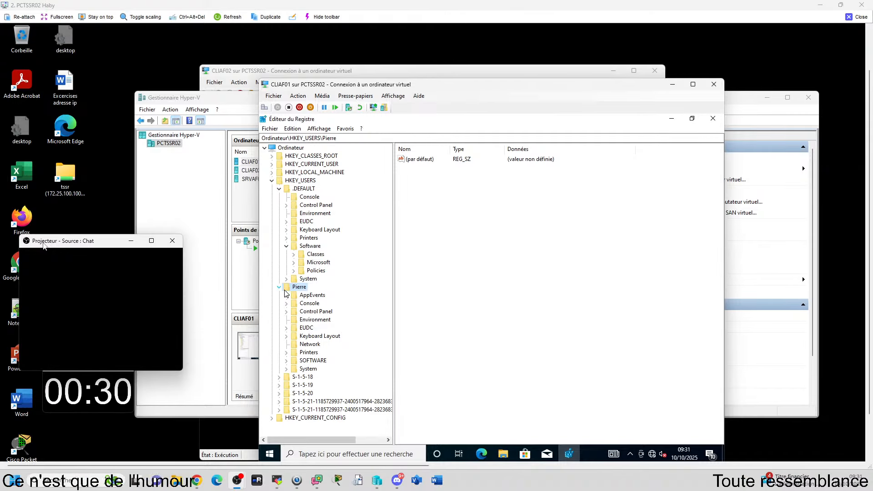
click(287, 312)
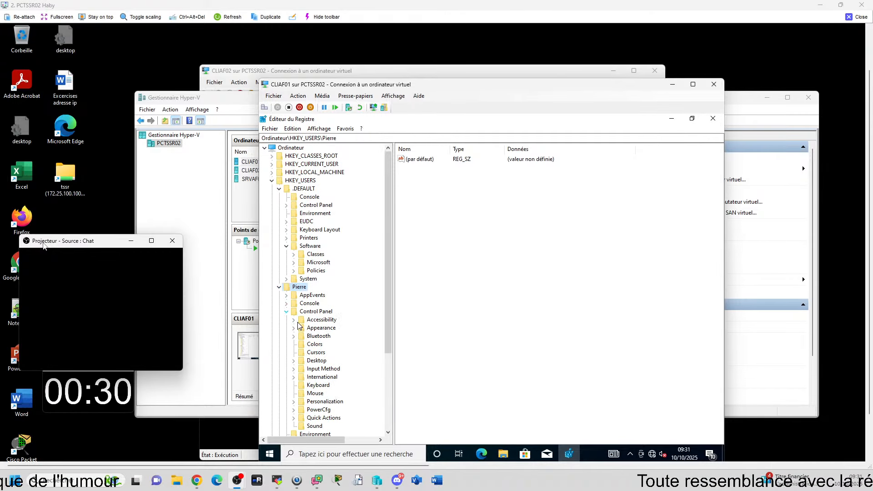
scroll(321, 387, down, 3)
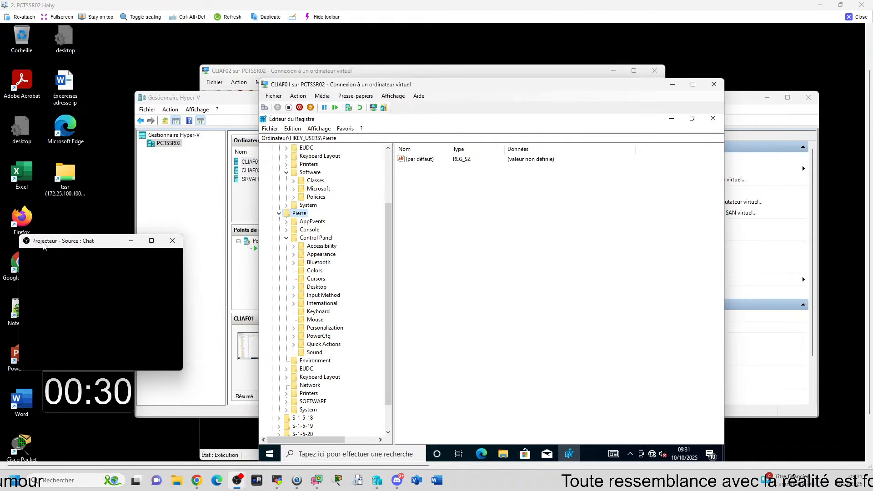
click(293, 287)
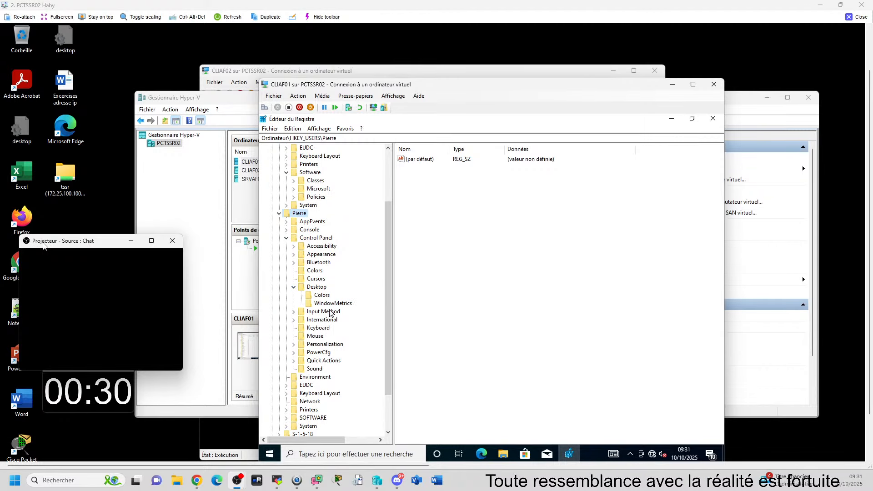
click(313, 288)
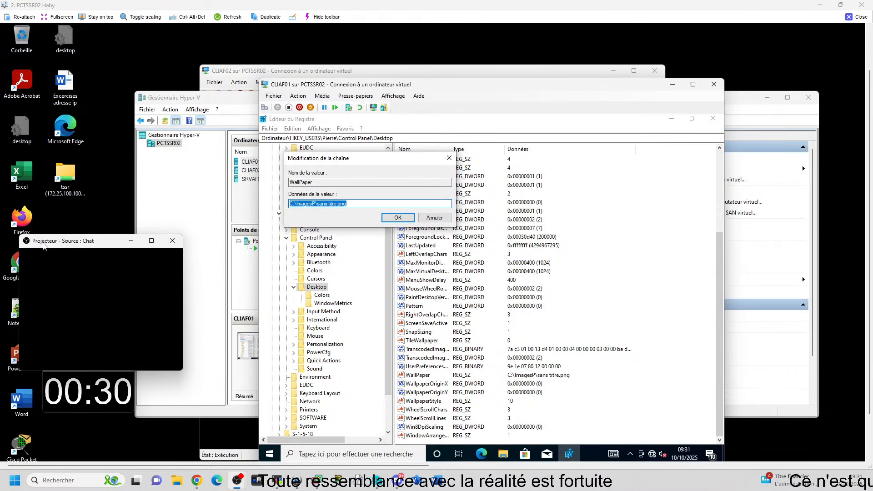
Step: Open the C:\ImagesP folder in a new File Explorer window and copy its folder path
key(super+r)
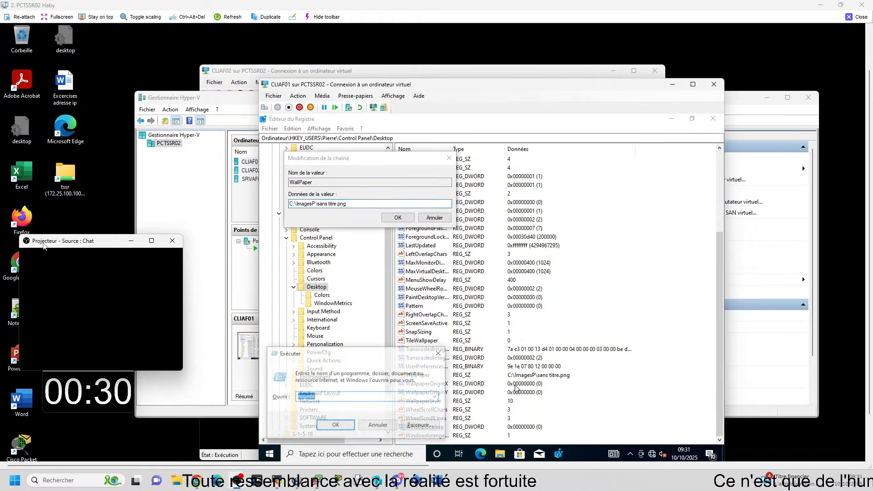
click(439, 353)
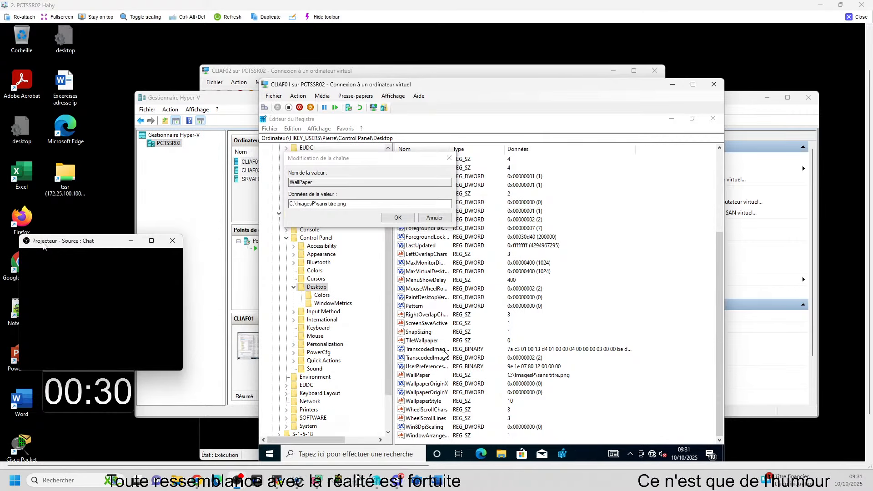
key(super+e)
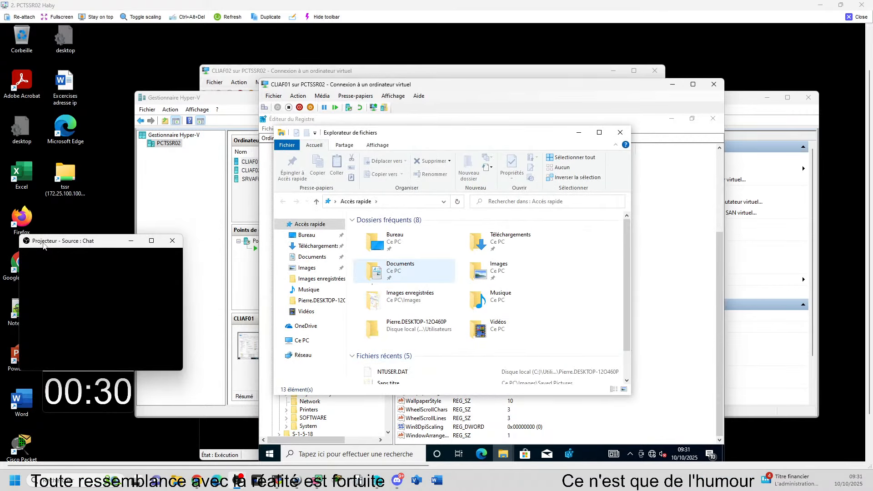
click(301, 340)
double_click(495, 350)
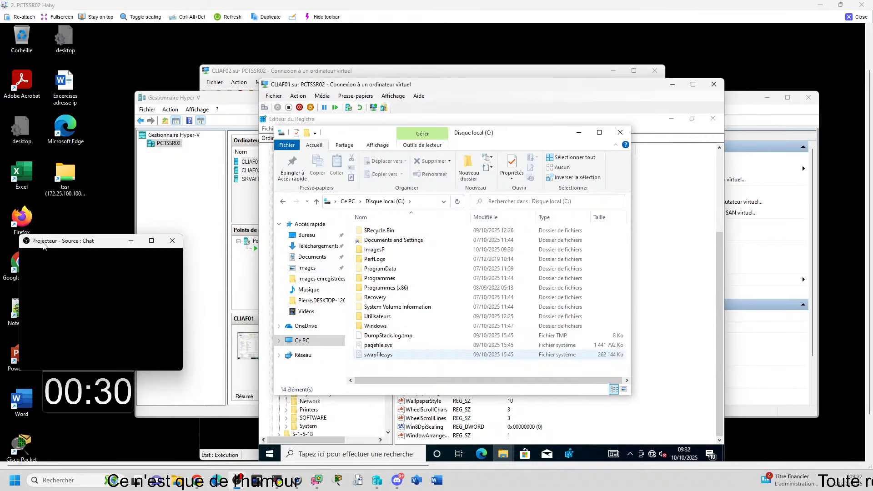
double_click(374, 250)
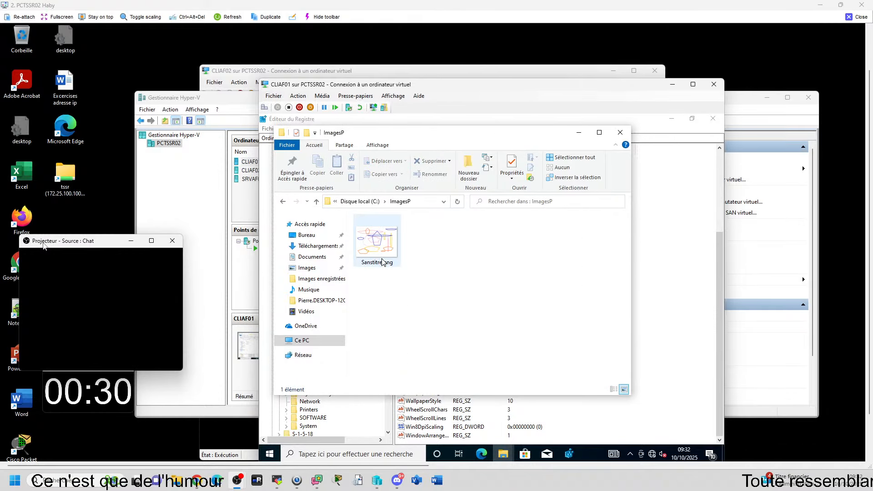
click(382, 265)
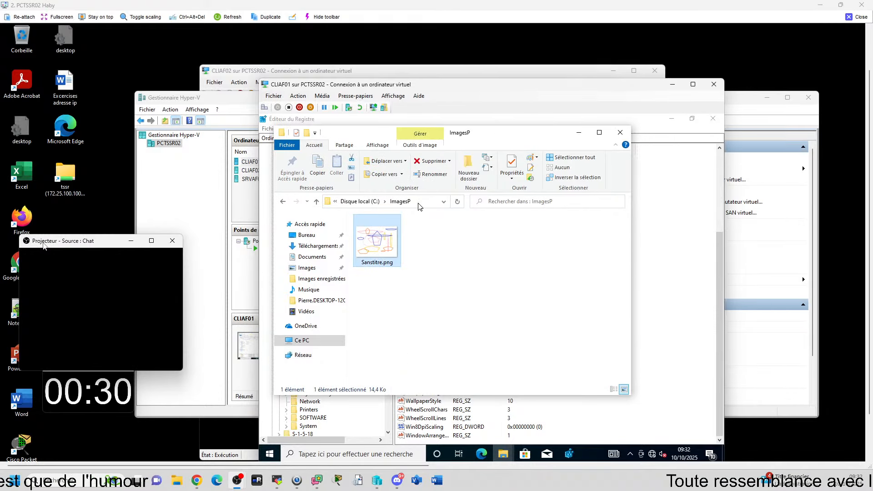
click(418, 205)
key(ctrl+c)
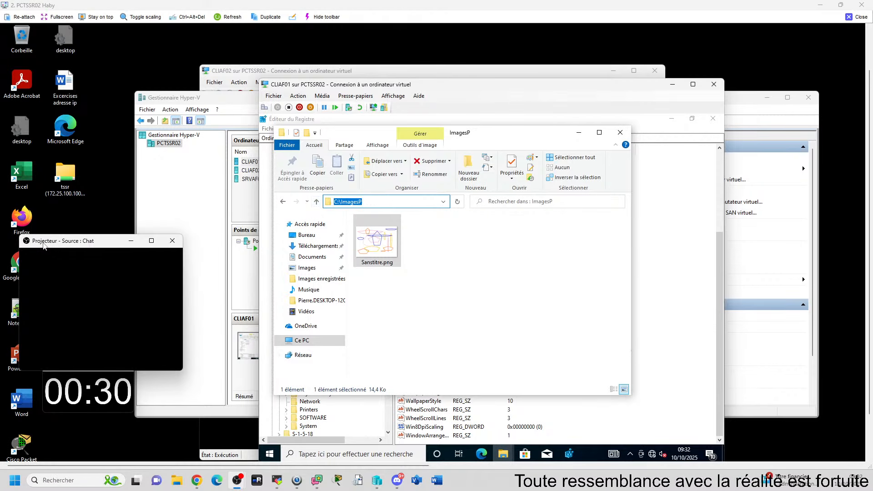
Step: Replace the WallPaper value data with the copied folder path C:\ImagesP
click(694, 263)
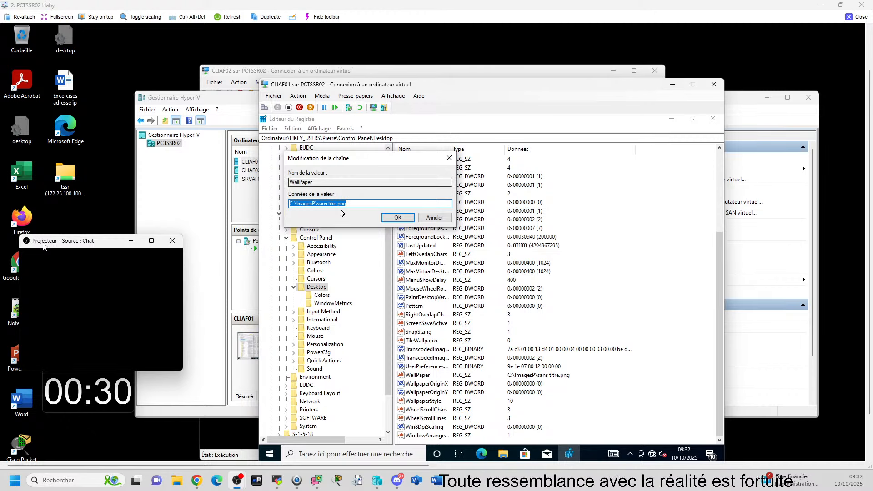
drag(352, 204, 262, 210)
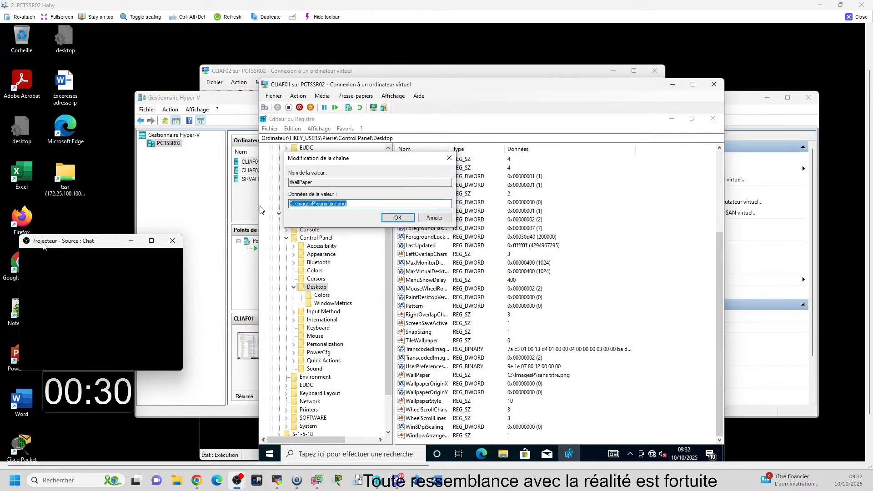
key(ctrl+v)
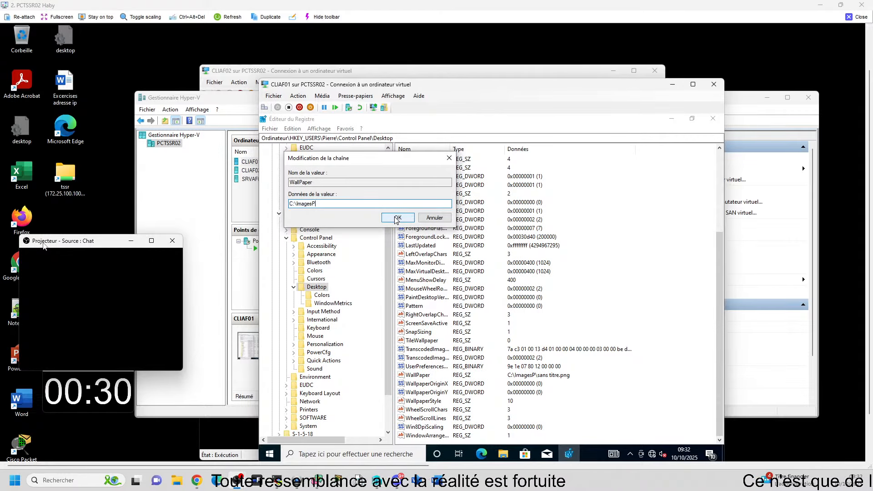
Step: Check the image's file name in the ImagesP folder and extend the WallPaper value data to "C:\ImagesP \sans"
click(503, 454)
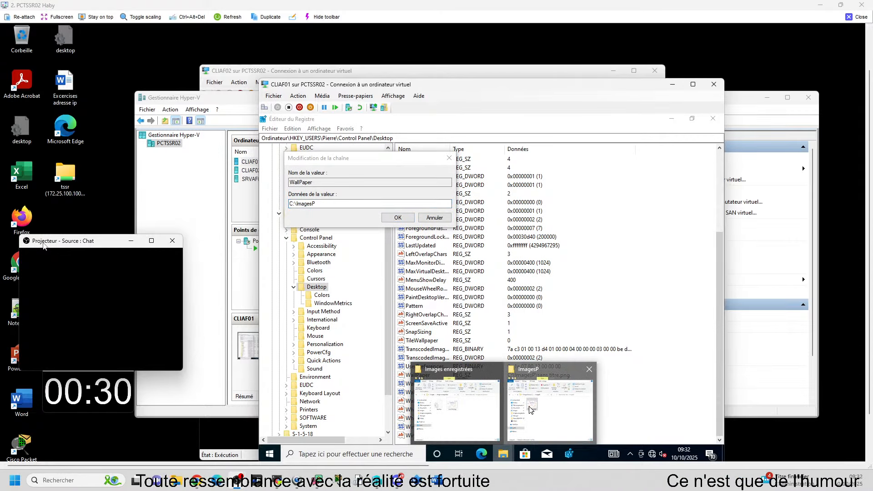
click(533, 408)
mouse_move(497, 459)
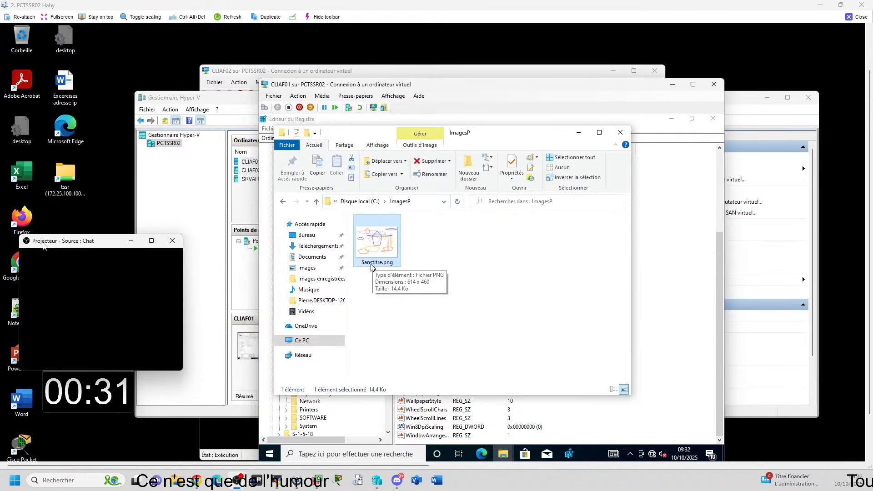
click(269, 169)
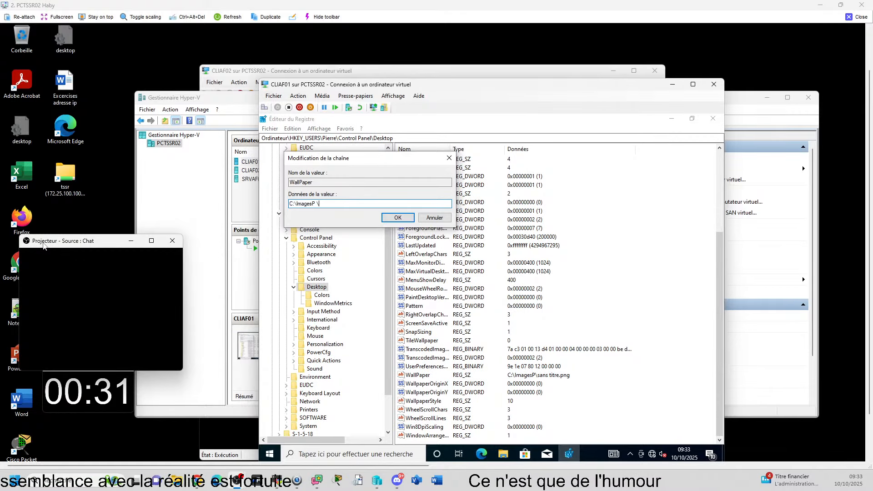
text(\)
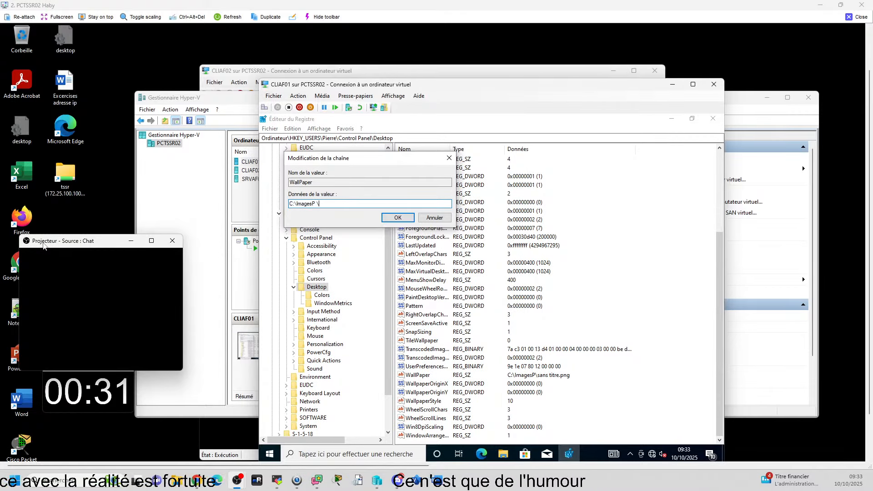
text(sanstitre.png)
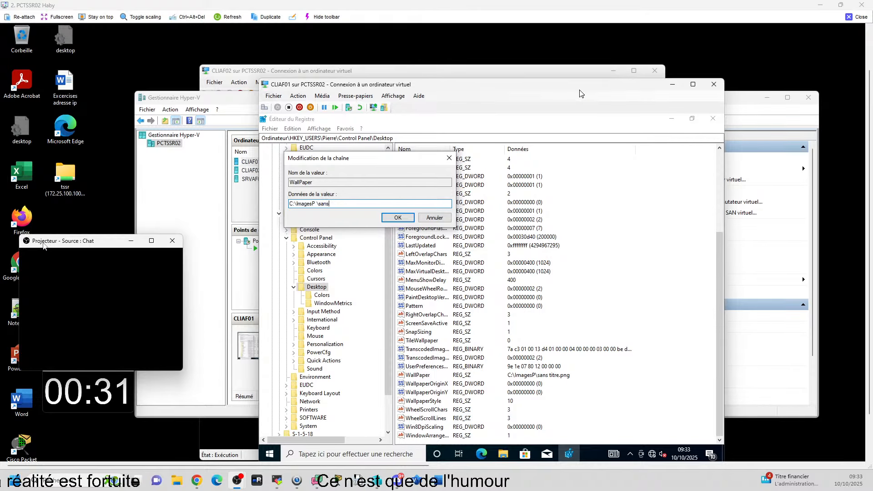
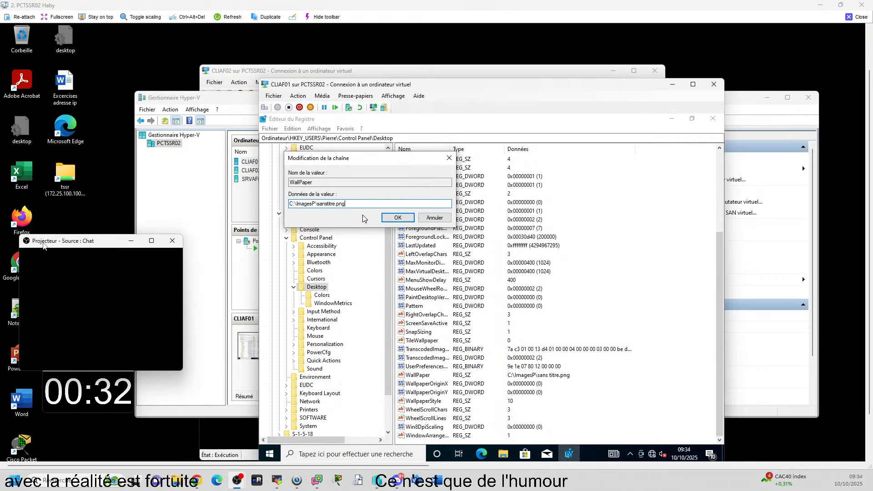
Step: Set the WallPaper value data to C:\ImagesP\sanstitre.png and unload the user's hive from HKEY_USERS
click(391, 219)
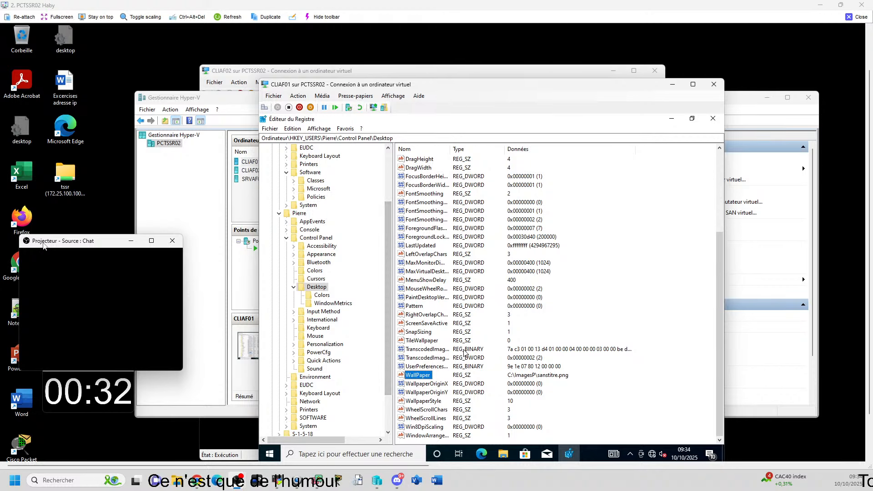
key(alt+f)
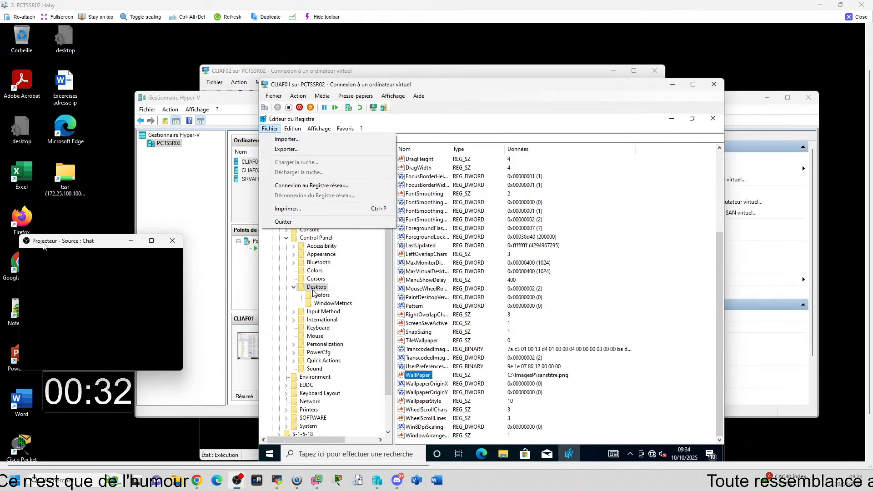
click(276, 276)
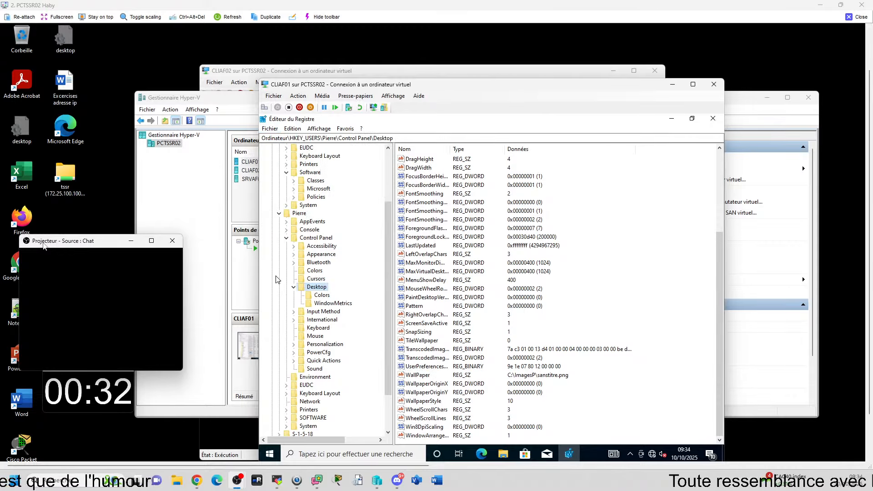
click(300, 214)
key(alt+f)
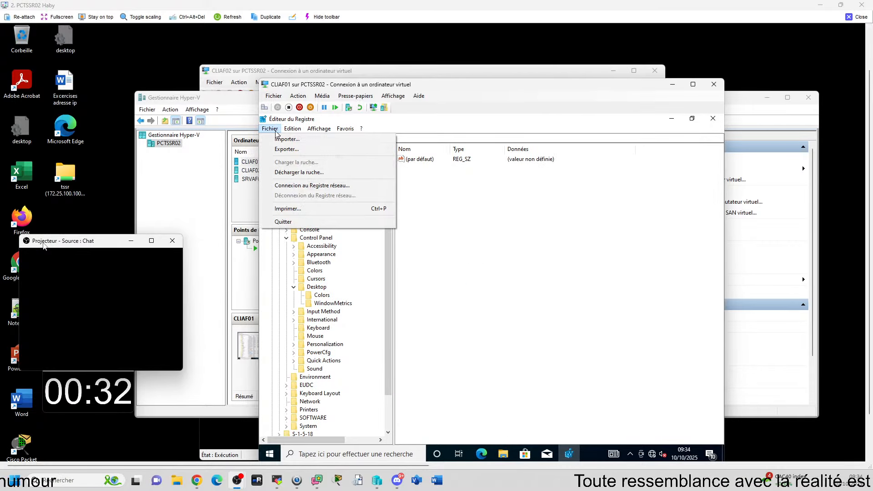
click(301, 172)
click(509, 284)
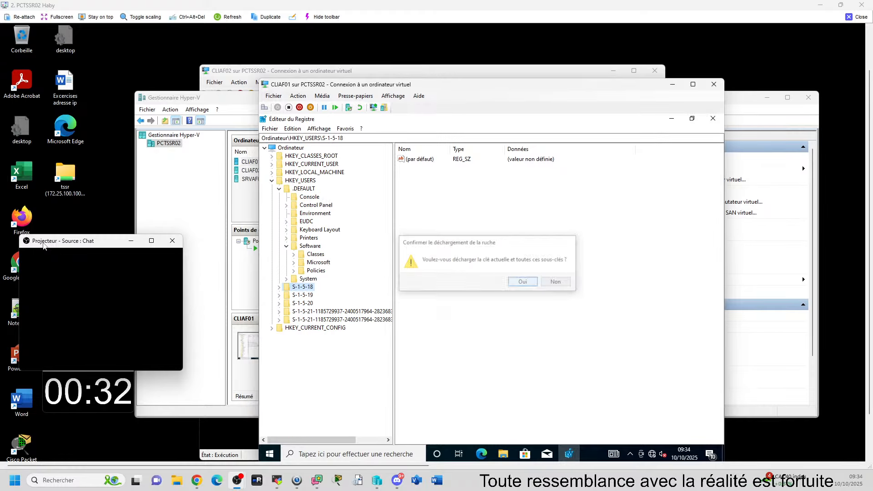
Step: Switch CLIAF01 to the session of the user whose hive was edited, enter the account password and close the empty Notepad window
key(super)
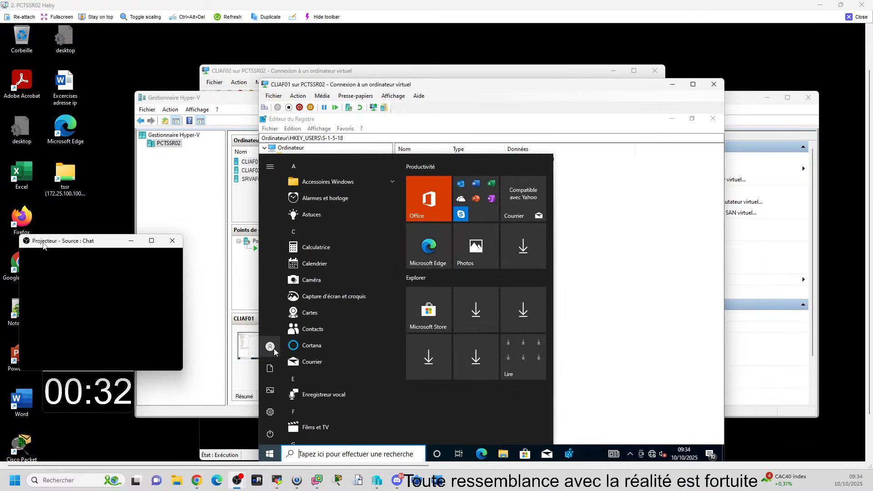
click(271, 347)
click(291, 322)
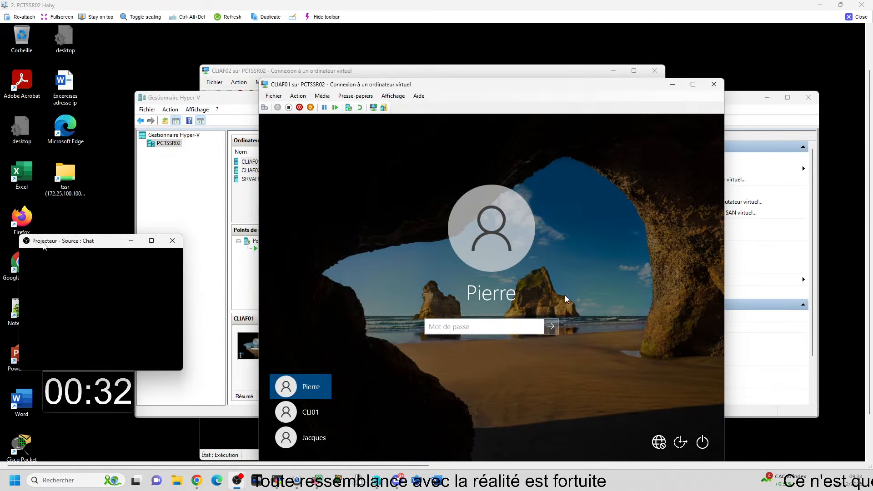
text(•••••)
key(Return)
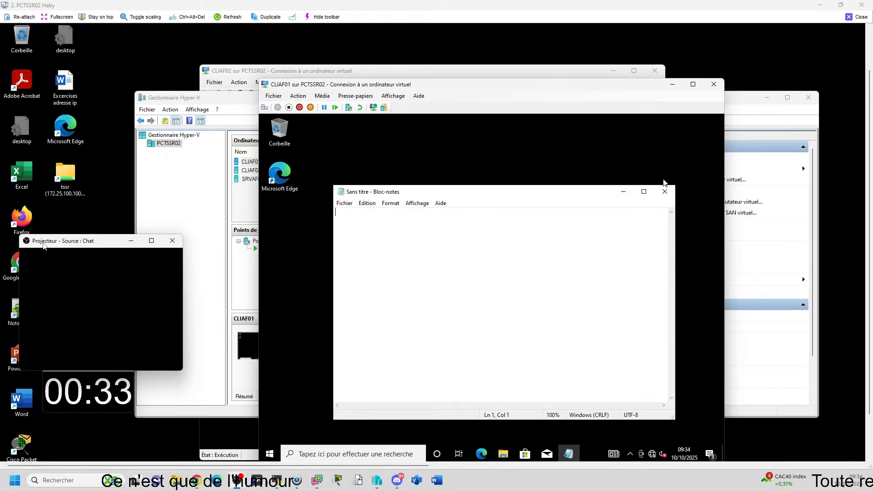
click(668, 192)
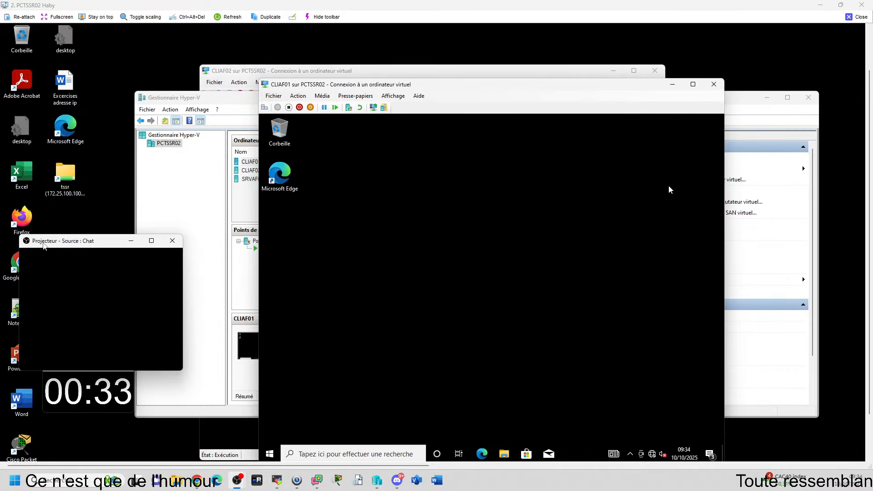
Step: View the Sanstitre.png image stored in the C:\ImagesP folder
key(super+e)
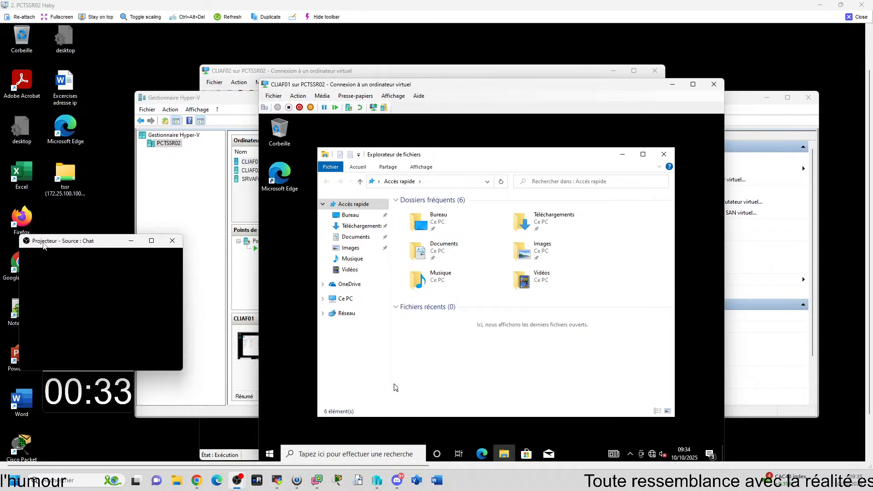
click(358, 303)
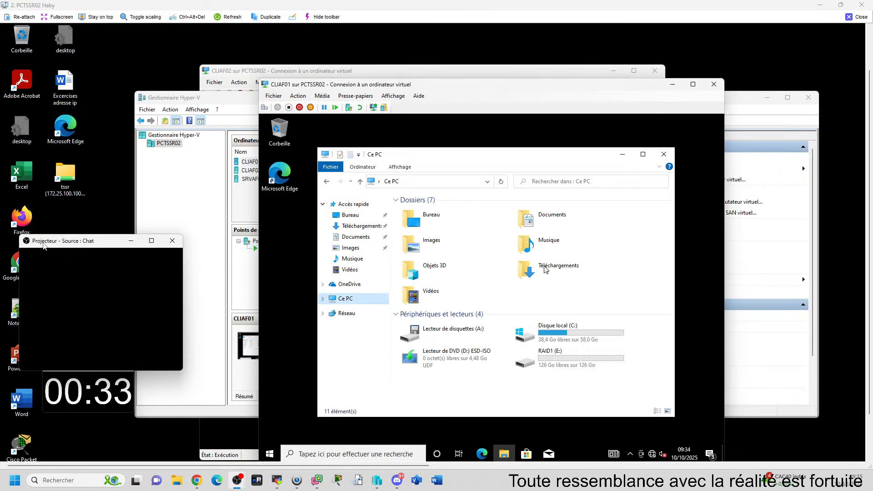
double_click(546, 332)
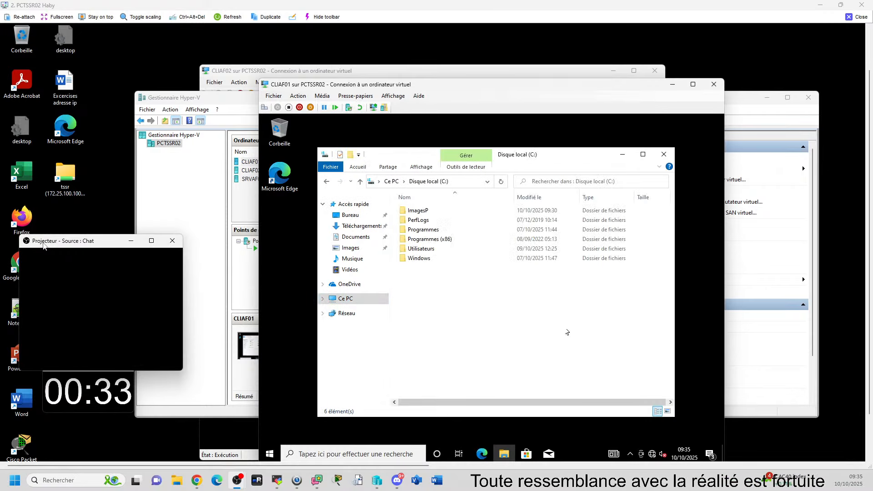
double_click(417, 211)
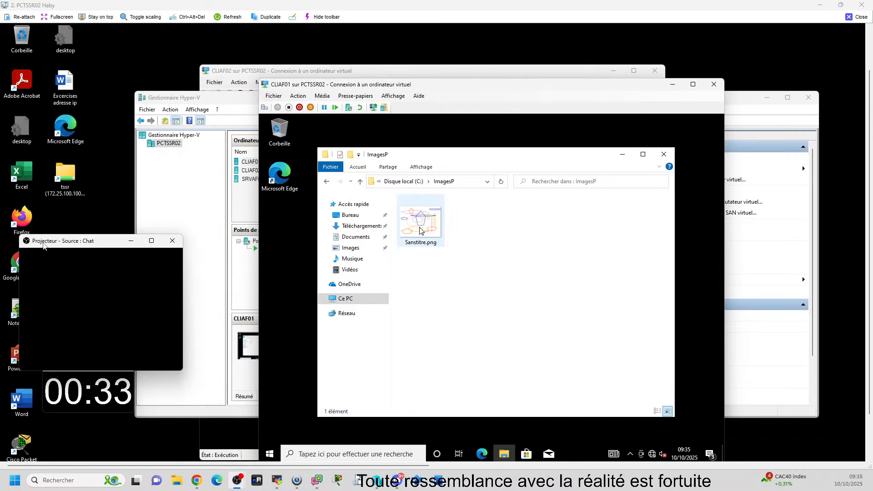
double_click(420, 227)
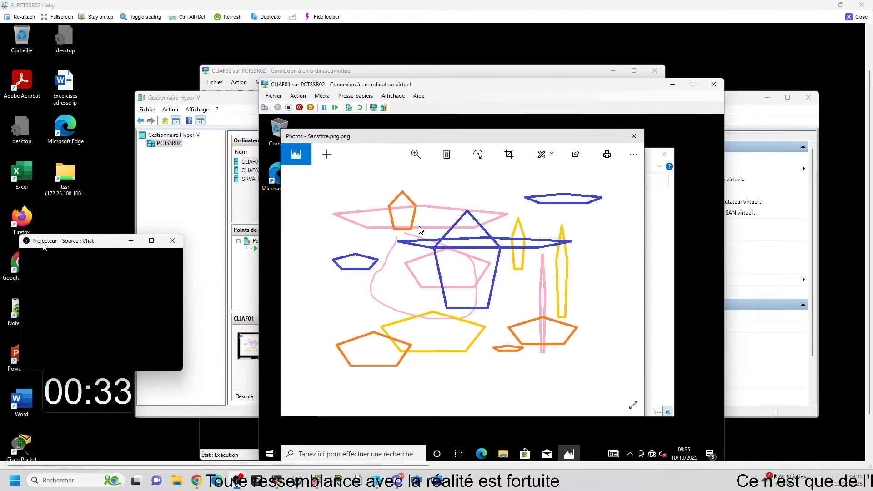
click(632, 139)
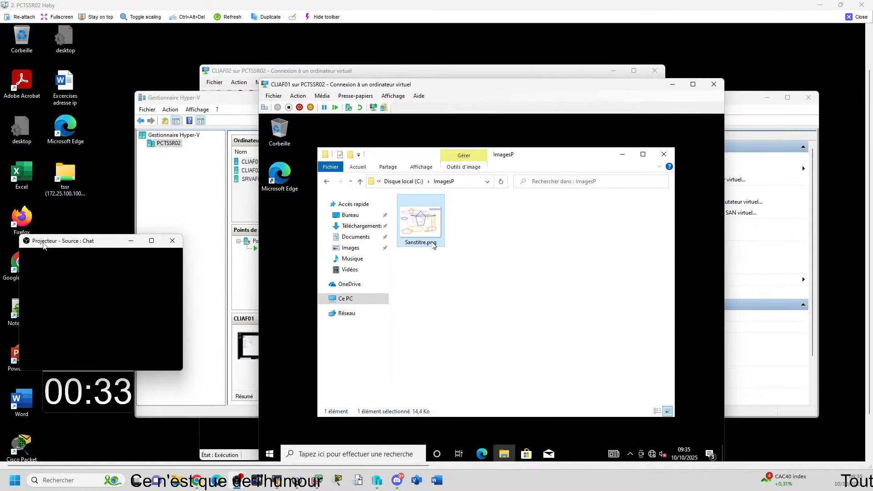
Step: Rename the image in C:\ImagesP to Sanstitre and close File Explorer
click(431, 245)
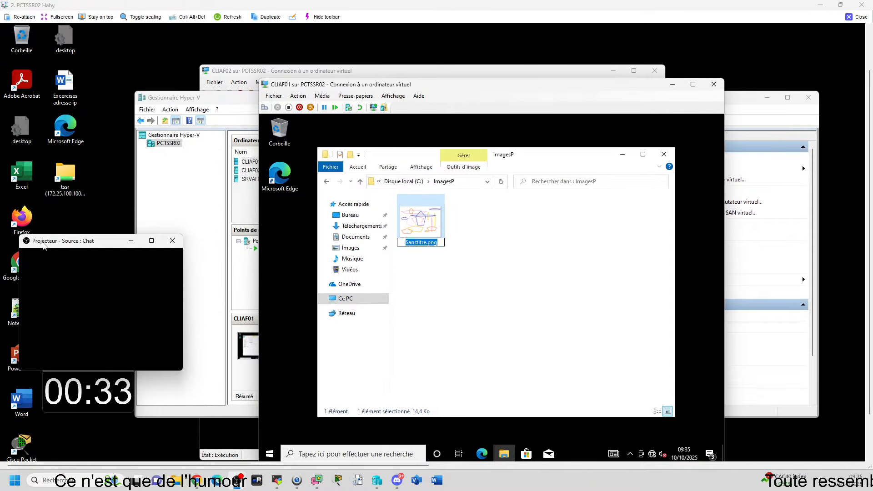
click(471, 260)
click(472, 259)
click(432, 243)
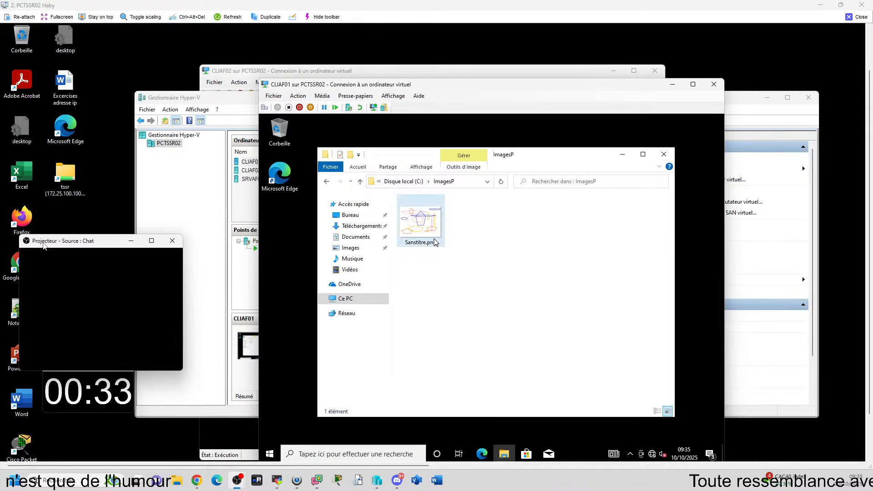
click(437, 244)
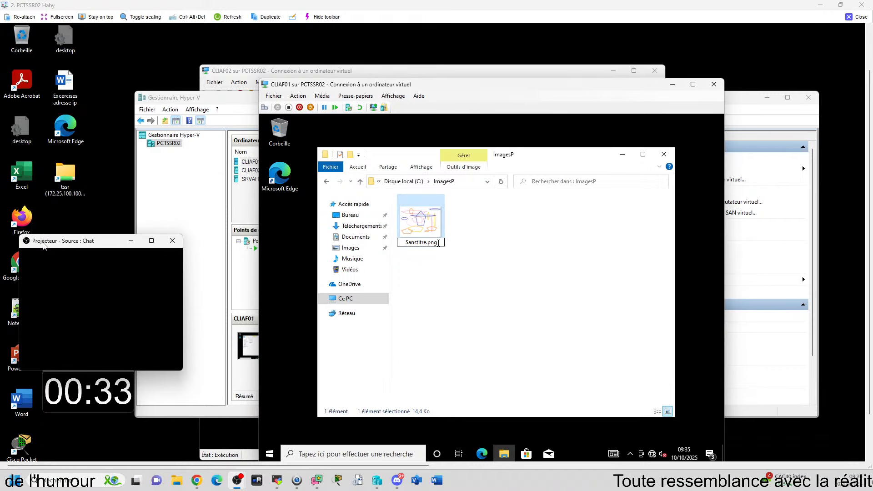
click(500, 260)
click(664, 154)
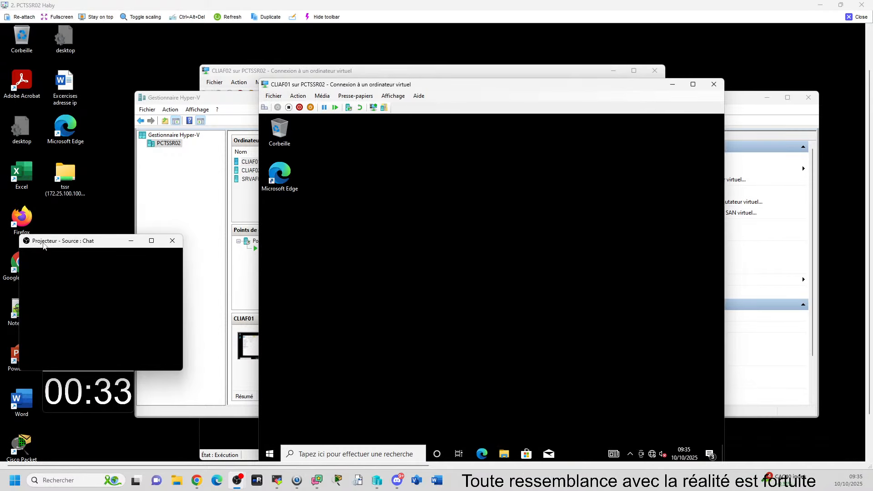
Step: Sign out of the user's session, sign back in with the account password and close the empty Notepad window
click(269, 453)
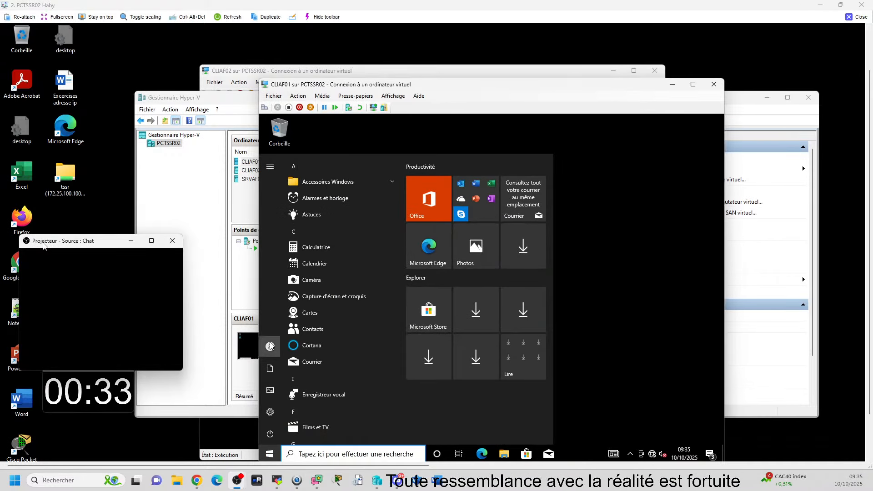
click(288, 348)
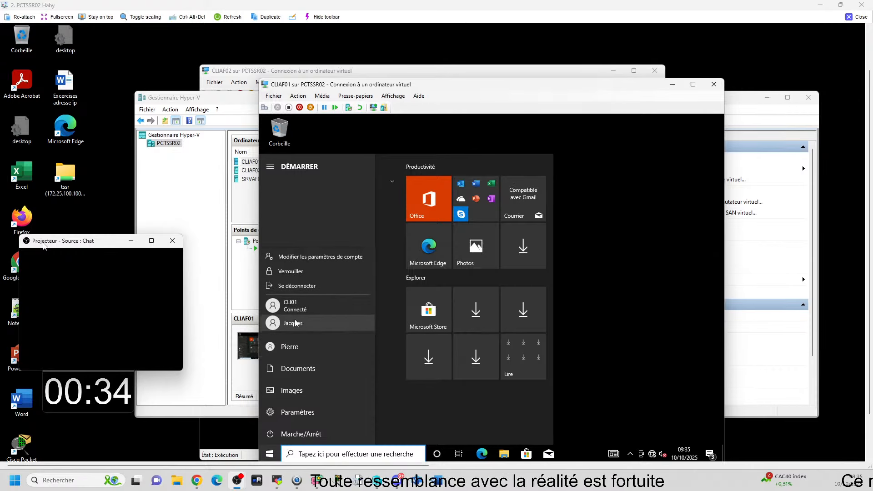
click(312, 287)
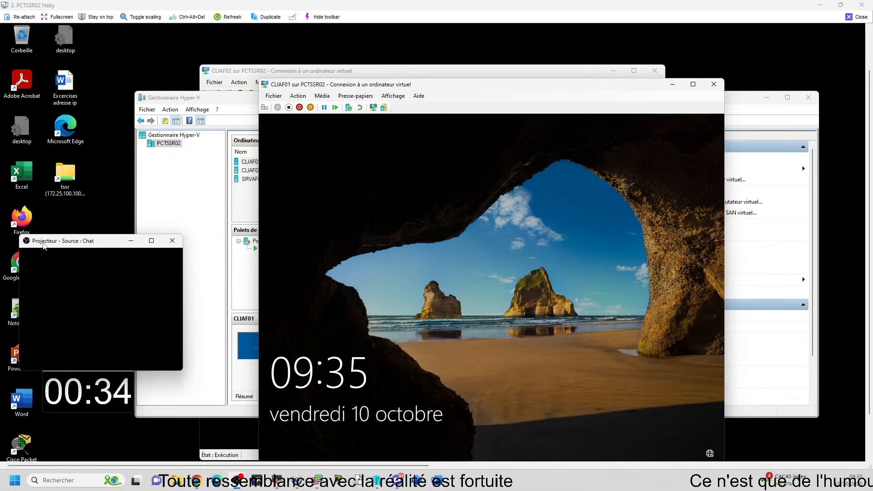
key(Return)
text(●●●●●●)
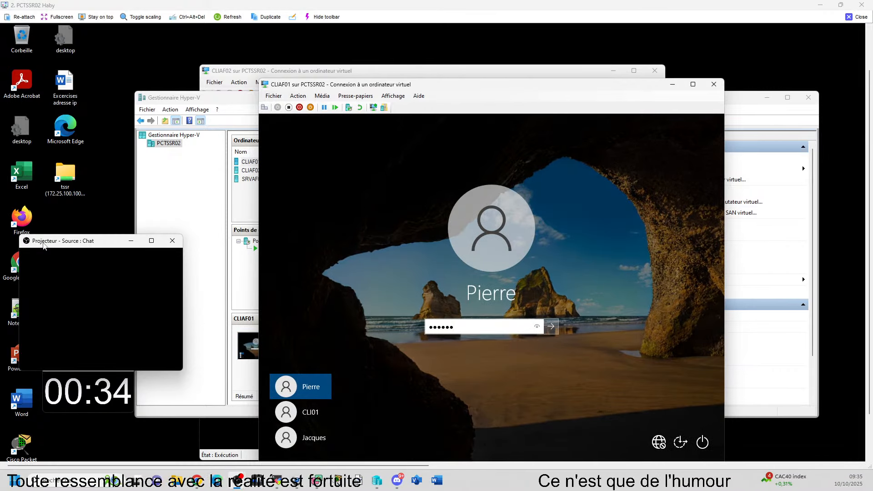
key(Return)
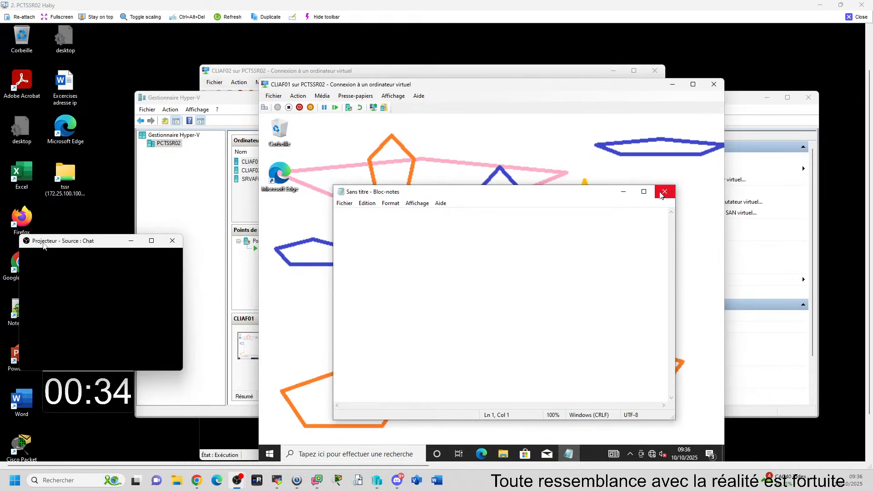
click(666, 197)
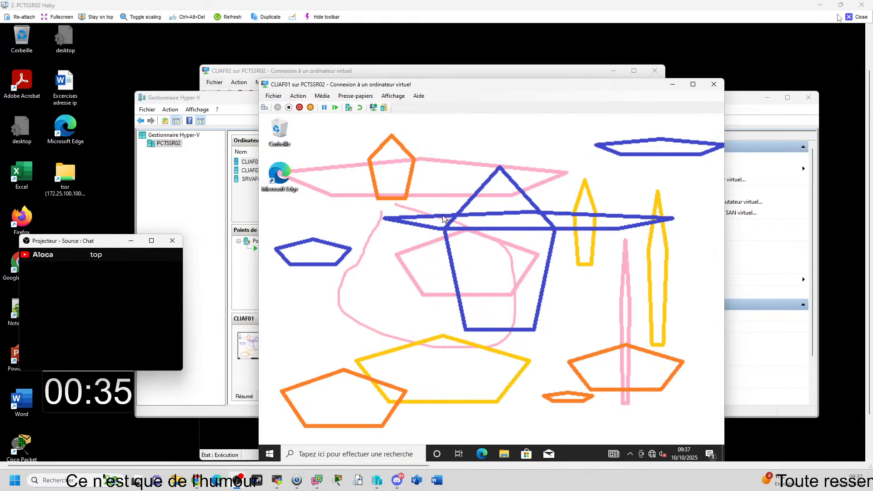
Step: Close the PCTSSR02 remote view and review the wallpaper registry notes on a maximised PCTSSR10 view, minimising it when finished
click(861, 20)
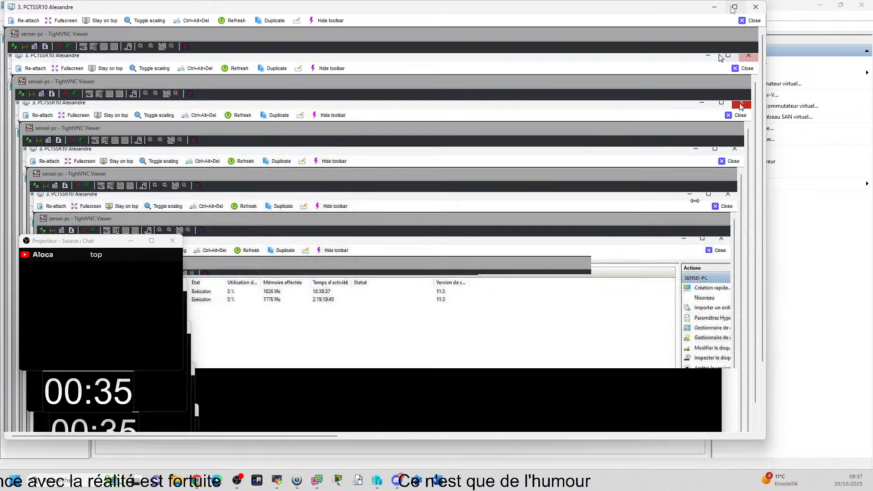
click(734, 7)
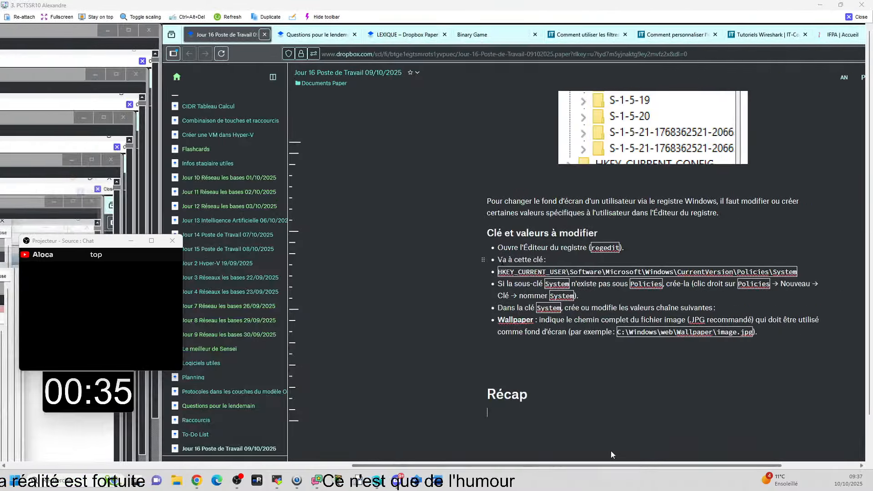
drag(610, 451, 719, 443)
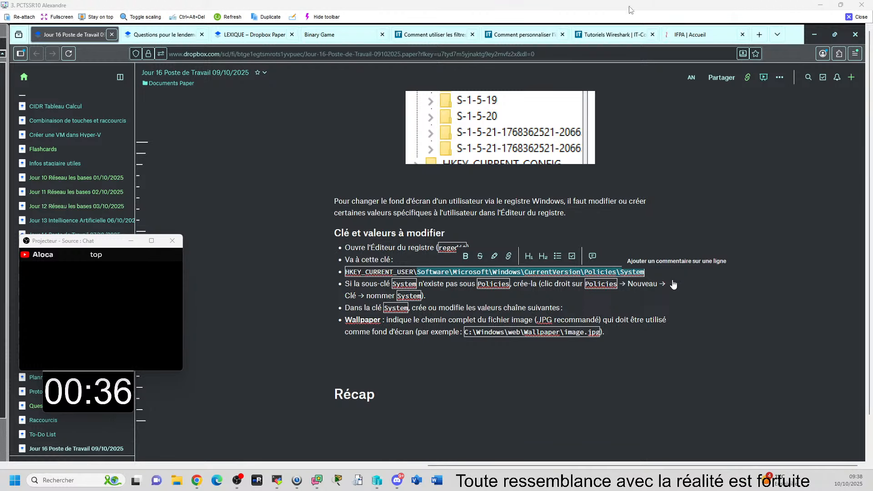
click(821, 5)
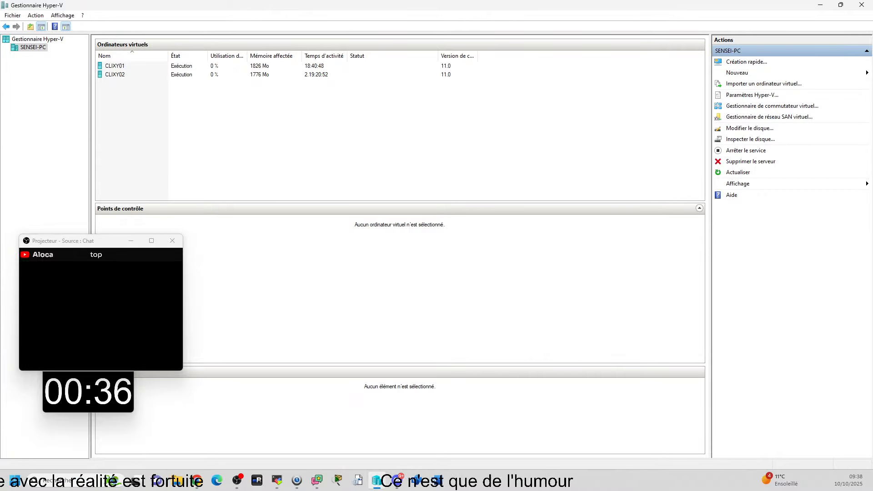
Step: Maximise the PCTSSR15 remote view and show its CLUB01 virtual machine
drag(872, 73, 478, 6)
click(741, 7)
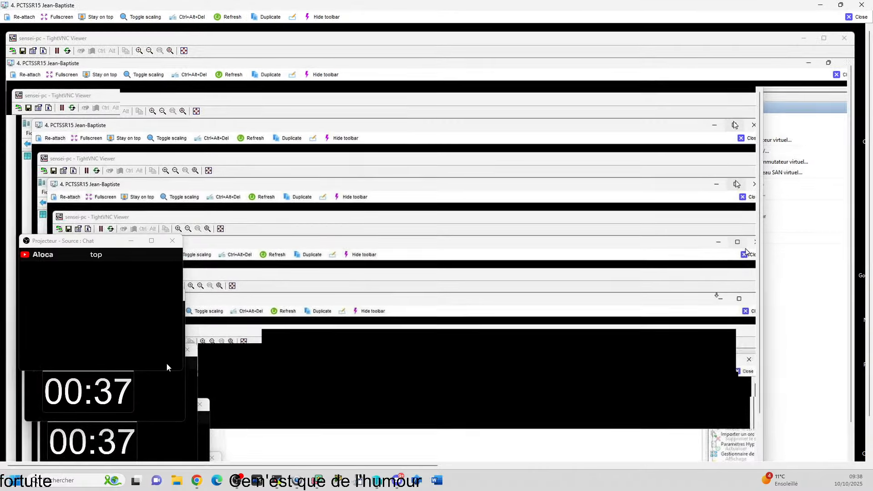
drag(222, 465, 562, 465)
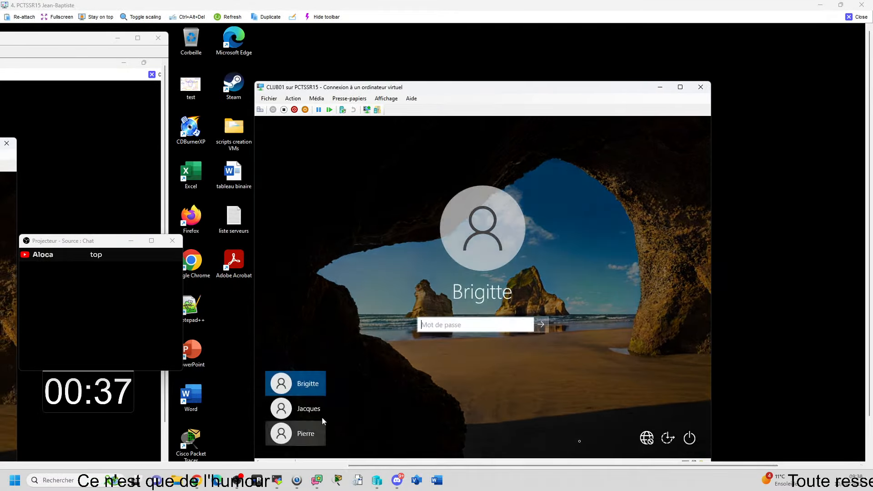
Step: Choose the third listed account on CLUB01's sign-in screen and submit its account password
click(302, 440)
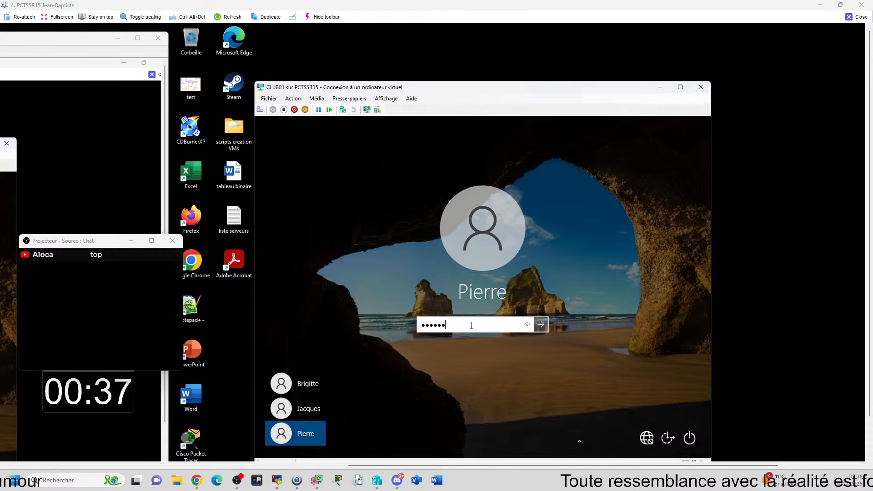
key(Return)
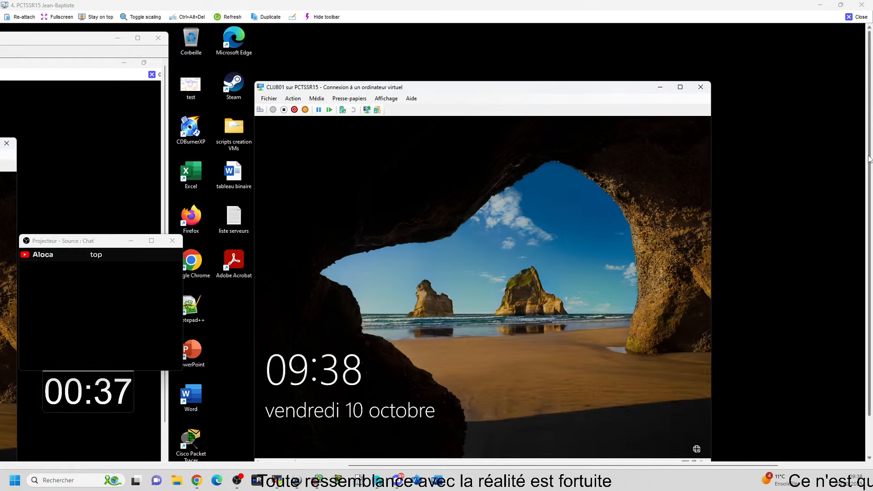
drag(869, 159, 870, 186)
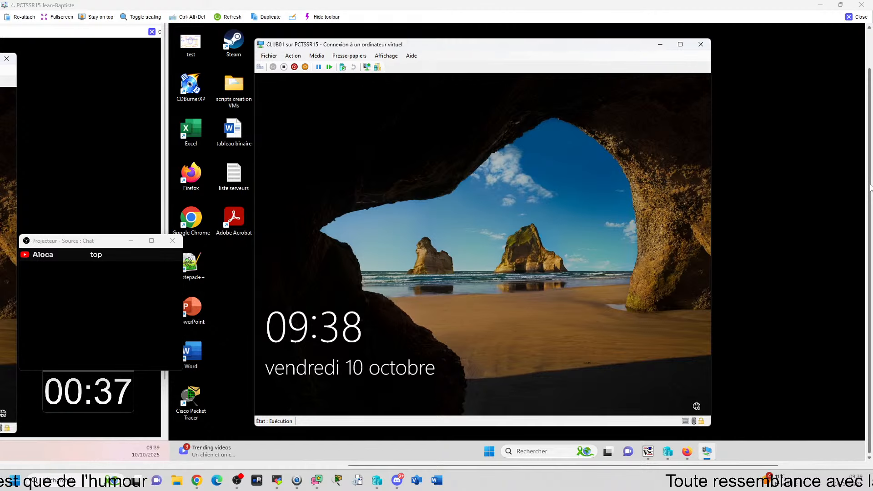
click(416, 255)
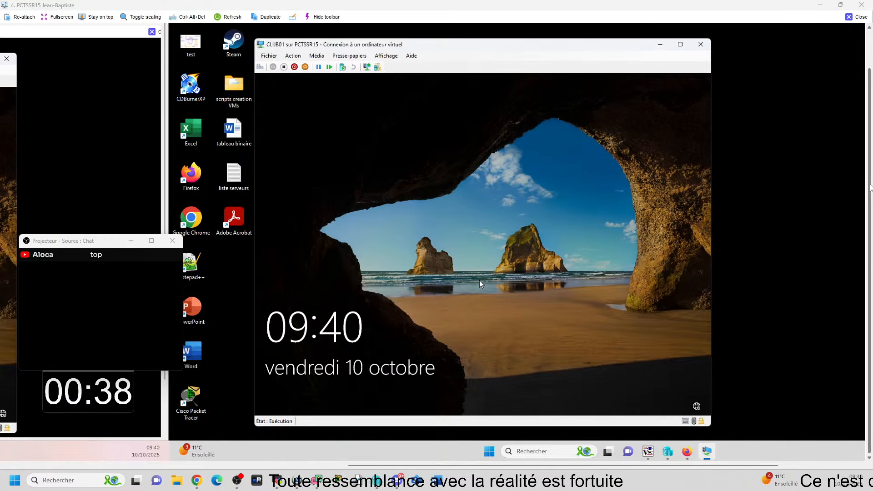
Step: Dismiss CLUB01's lock screen, select the last account in the list and sign in with its account password
click(363, 293)
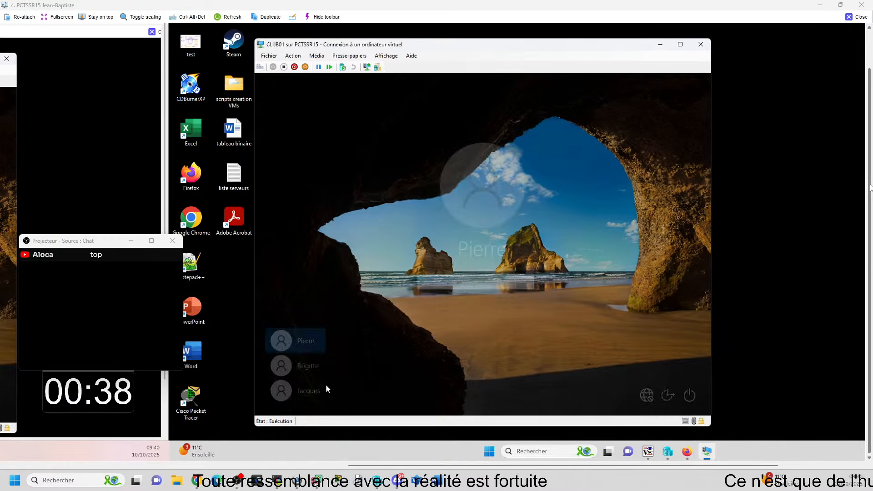
click(309, 394)
click(455, 282)
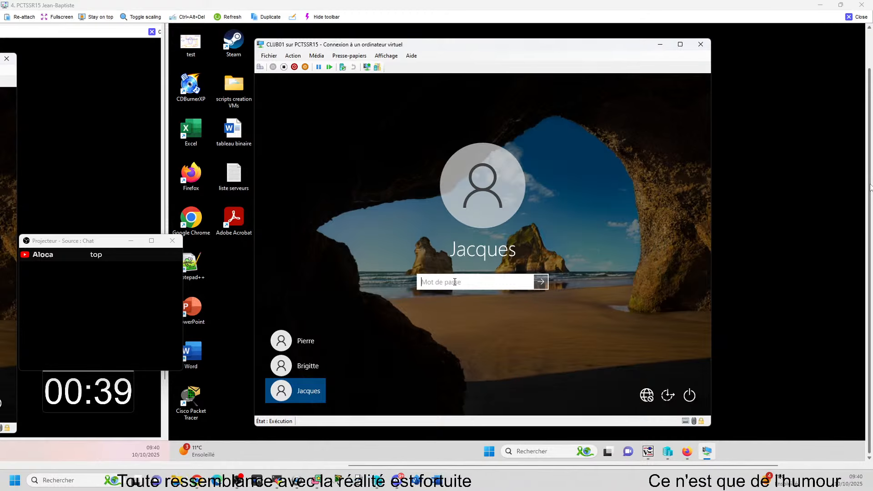
text(•••••)
key(Return)
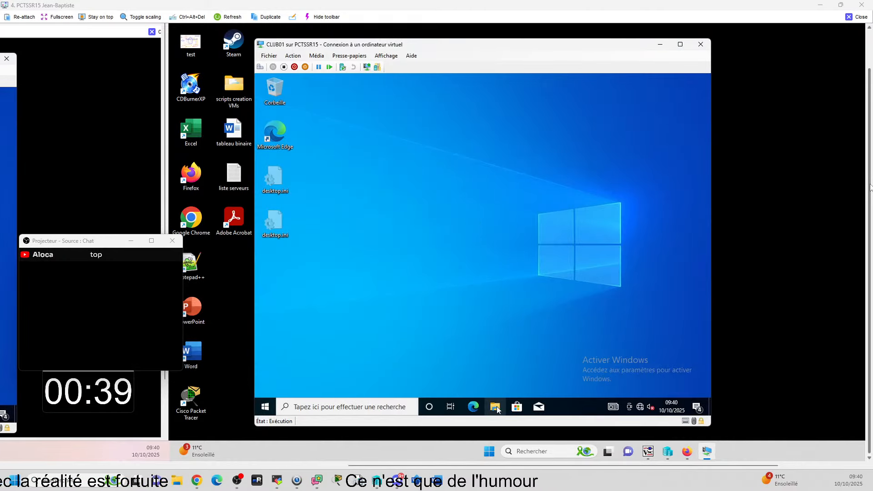
Step: Browse to C:\Utilisateurs in File Explorer, closing the empty Notepad window
key(super+e)
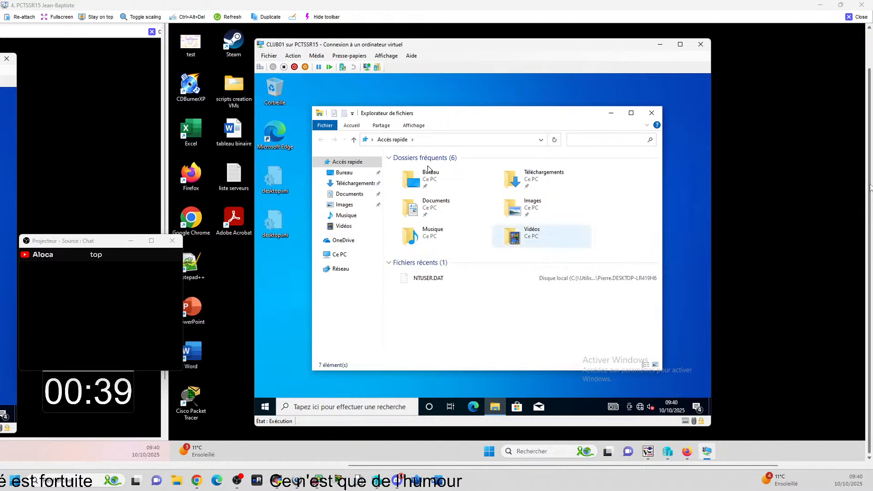
click(354, 140)
double_click(443, 183)
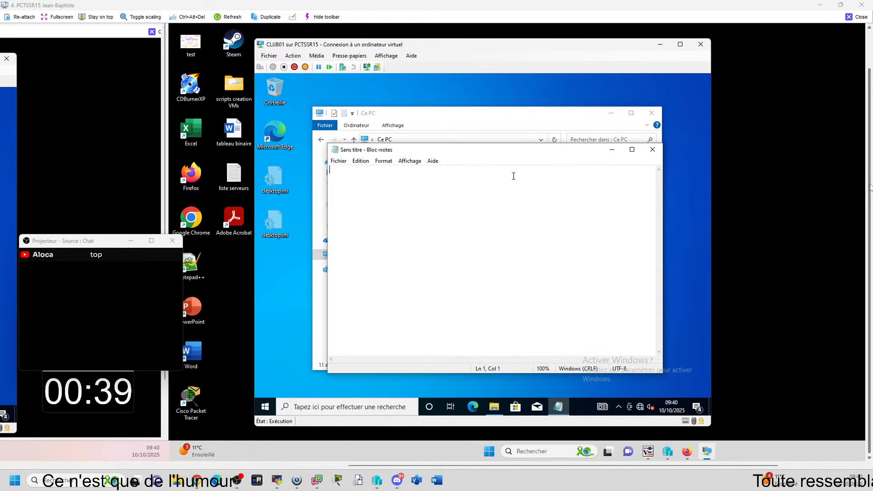
click(654, 150)
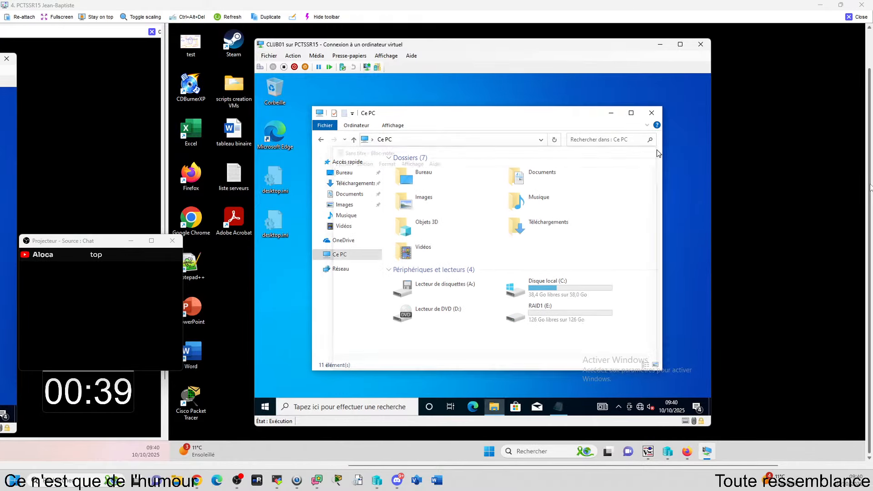
double_click(535, 289)
double_click(420, 243)
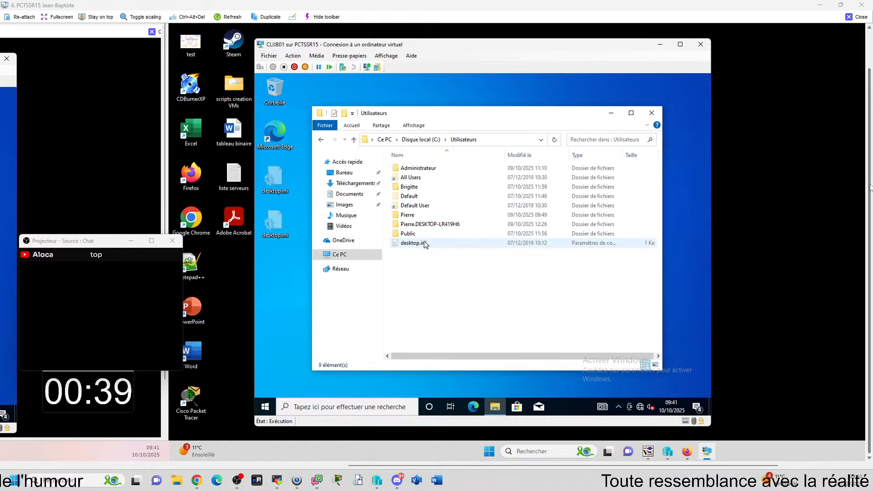
Step: Append .old to the name of the user profile folder ending in DESKTOP-LR419H6 and close File Explorer
right_click(457, 225)
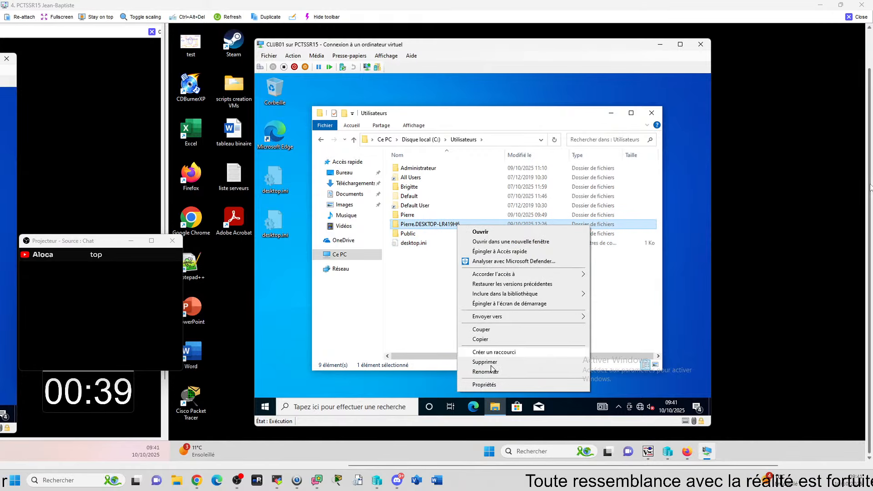
click(486, 372)
key(End)
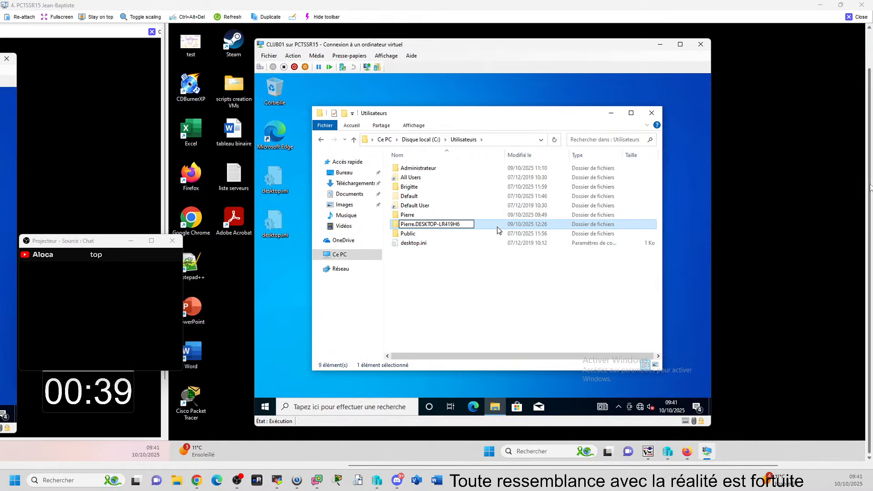
text(.old)
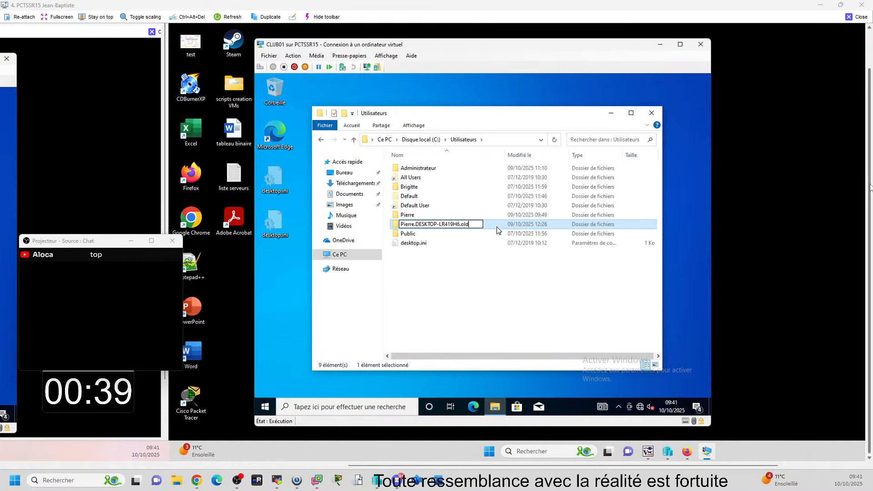
click(548, 281)
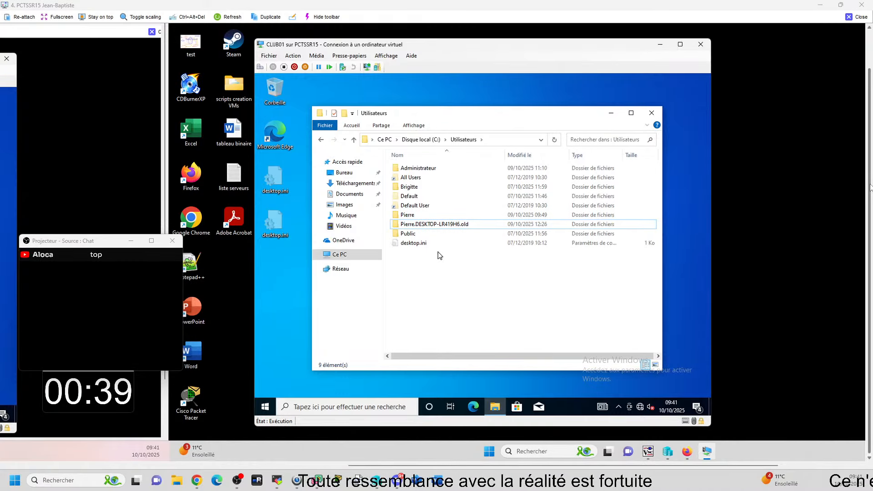
click(651, 113)
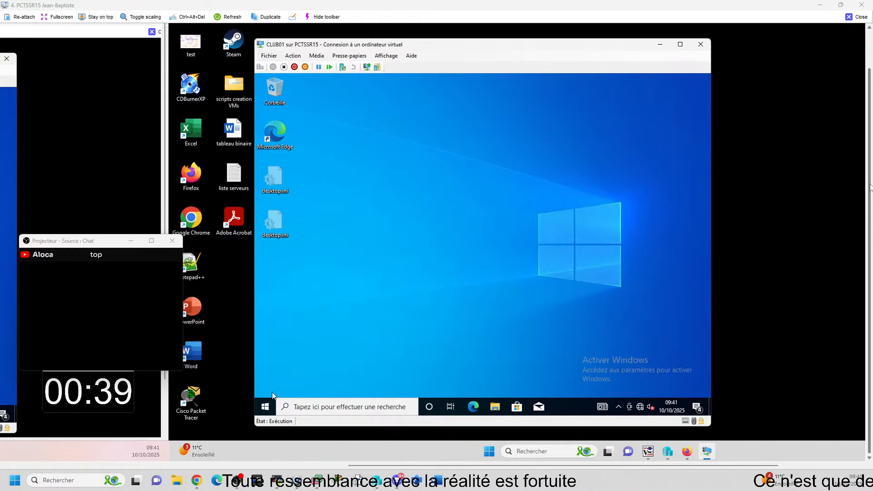
Step: Sign out of the current Windows session on CLUB01
click(269, 400)
click(265, 386)
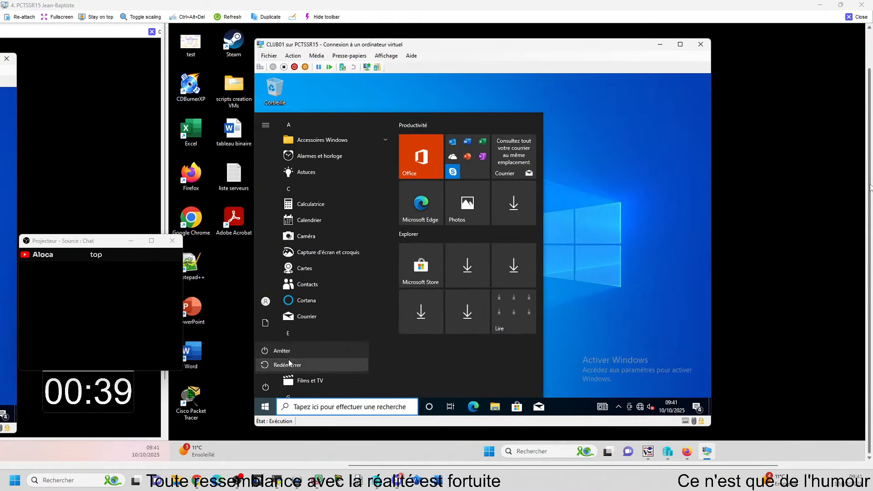
click(265, 302)
click(266, 301)
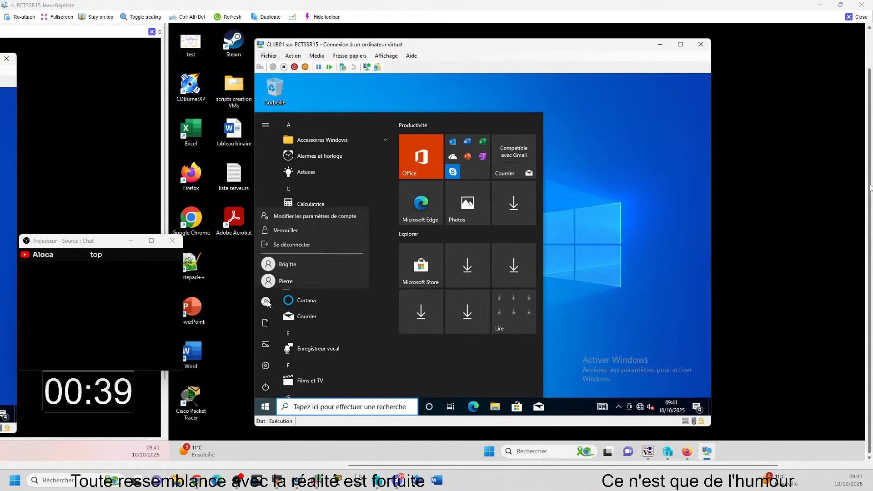
click(295, 241)
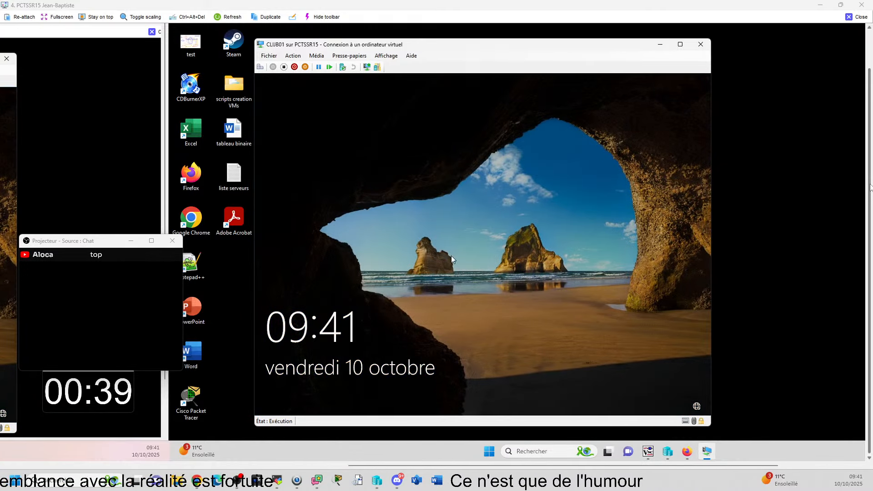
Step: Sign in to the account whose profile folder was renamed, using its account password
click(438, 268)
click(295, 391)
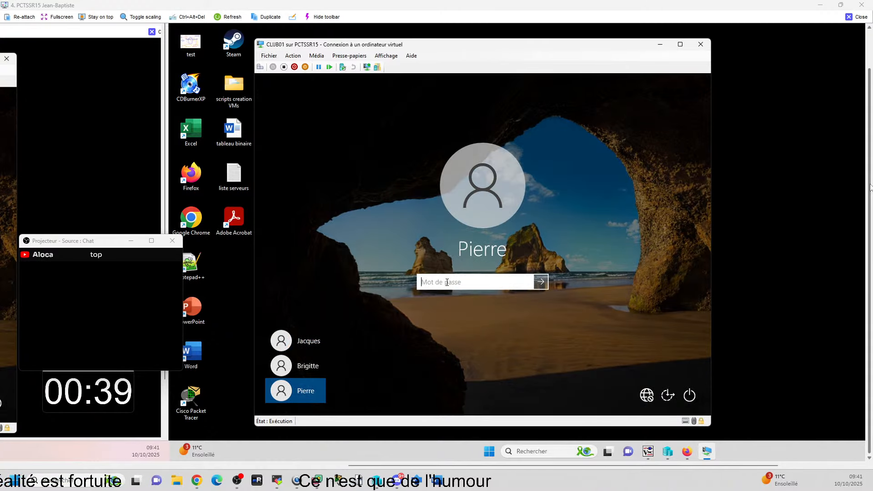
key(Return)
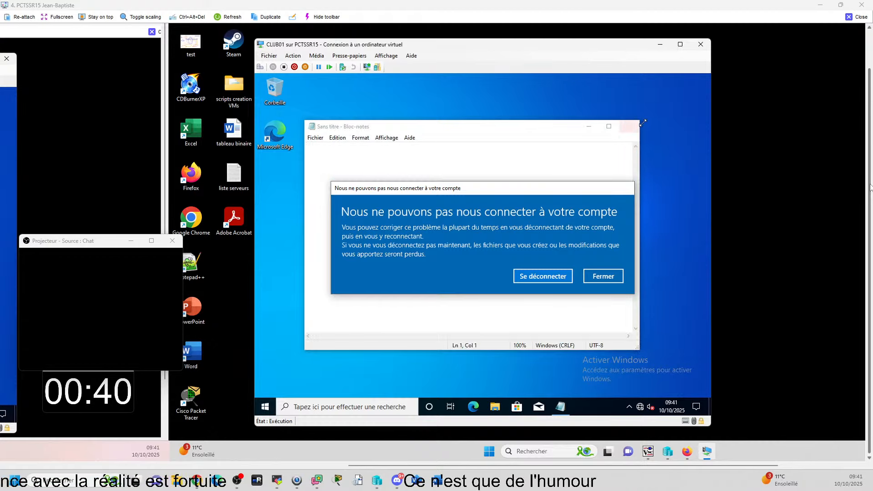
Step: Sign out from the account connection notice and sign back in to the same account with its password
click(536, 278)
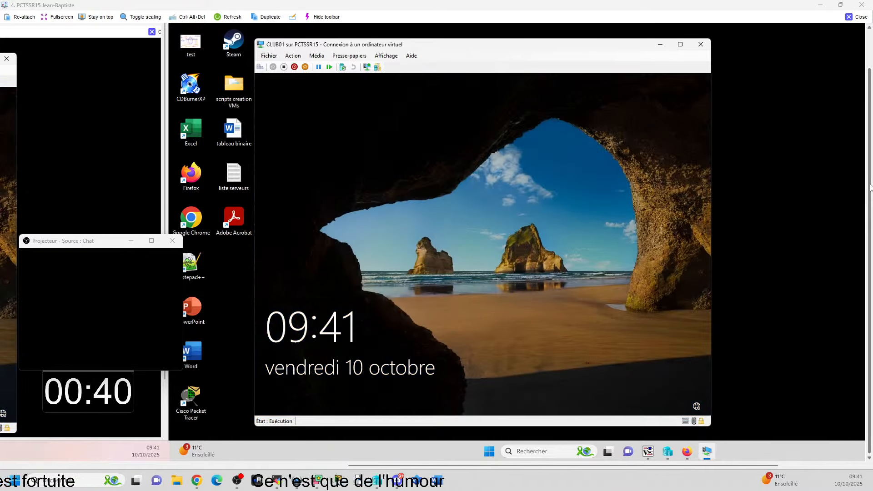
click(444, 243)
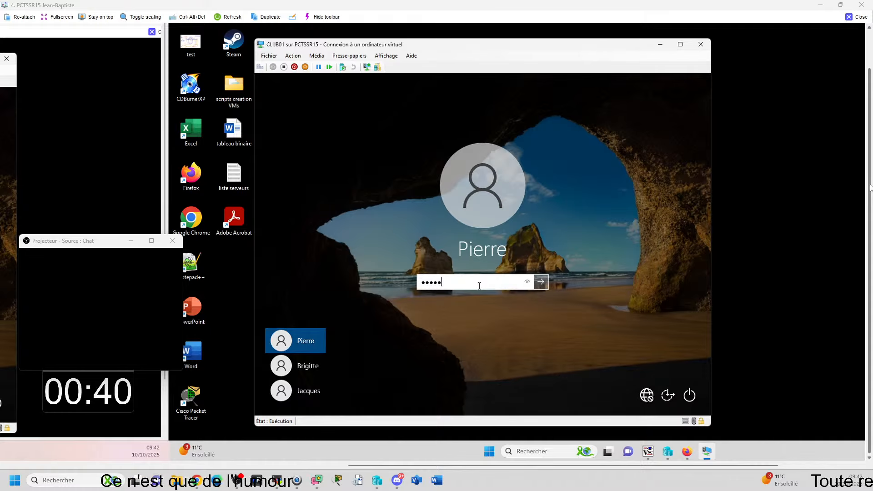
key(Return)
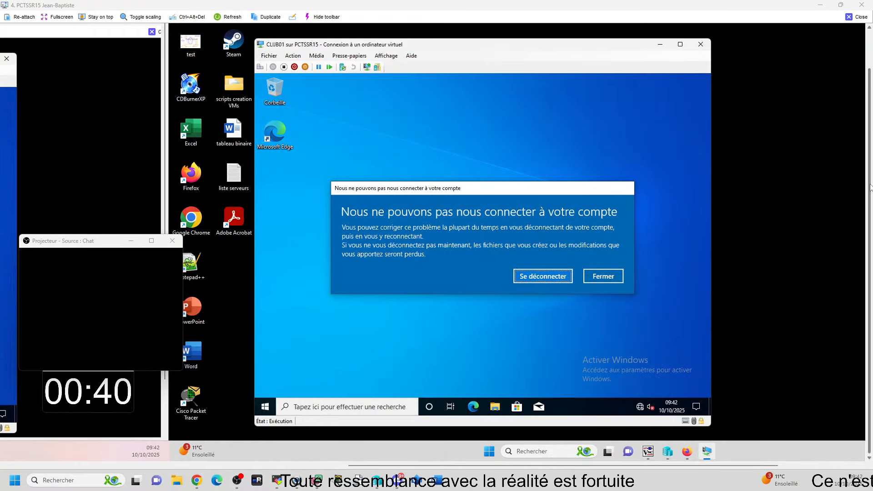
Step: Dismiss the account connection notice, close the empty Notepad window and sign out of this session
click(609, 275)
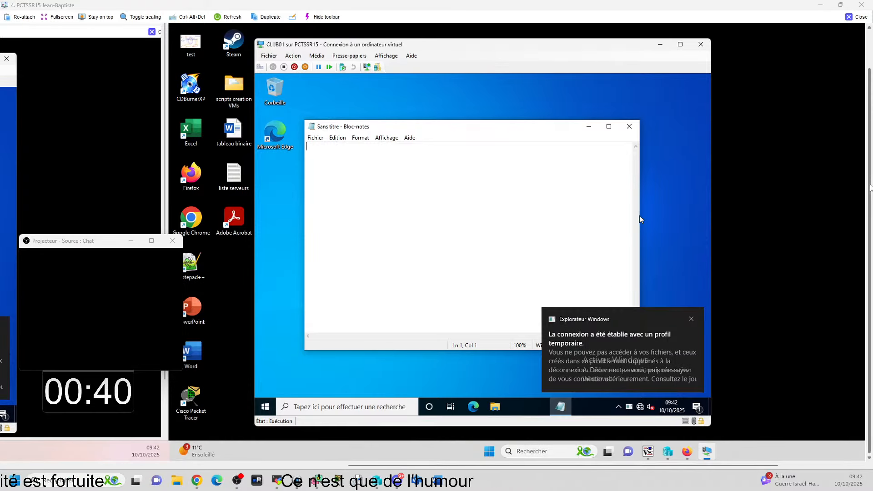
click(629, 127)
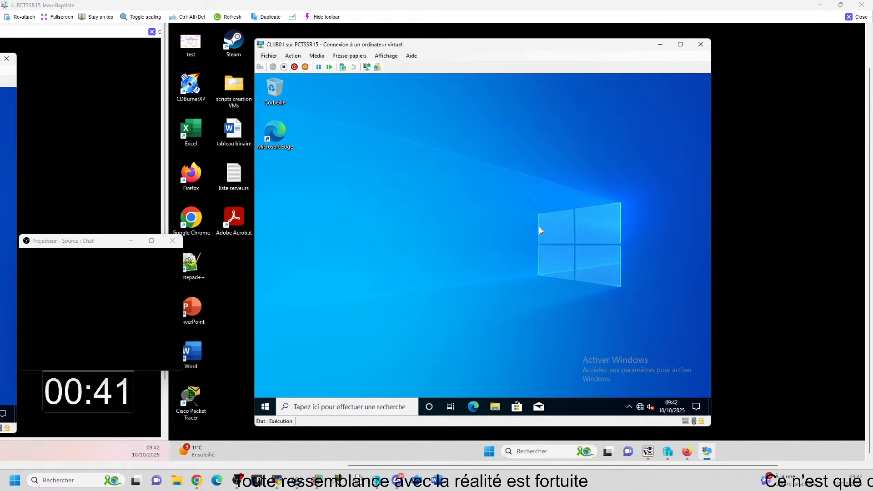
click(265, 406)
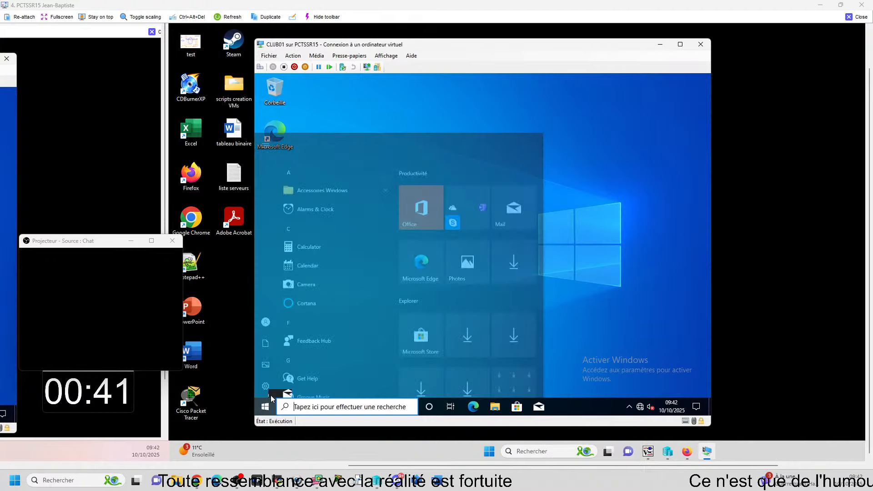
click(270, 299)
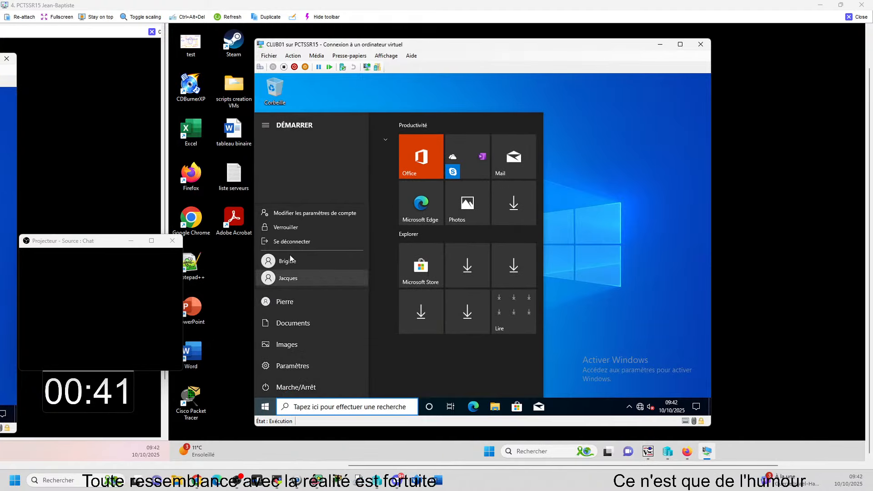
click(291, 241)
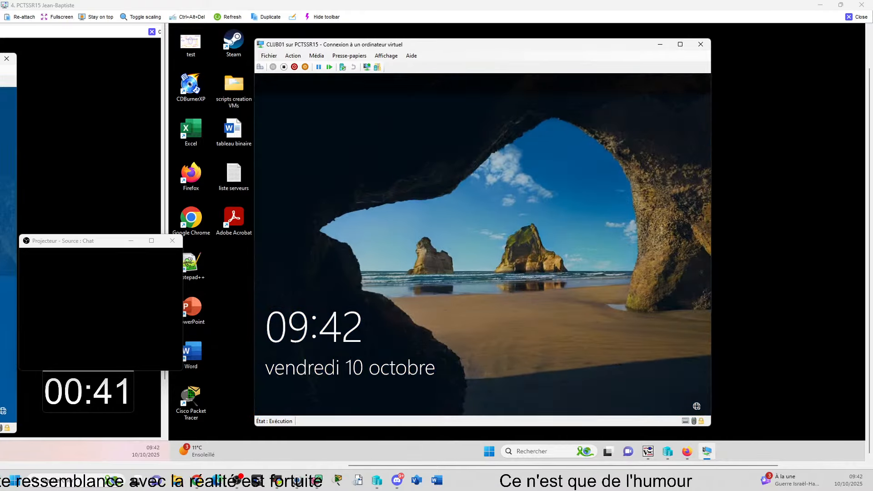
Step: Switch to the last listed account on the sign-in screen and enter its account password to sign in
click(412, 307)
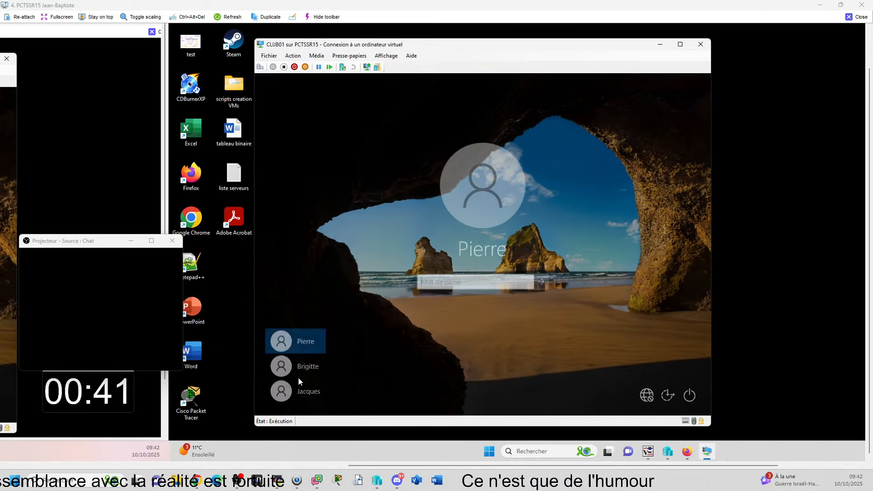
click(300, 390)
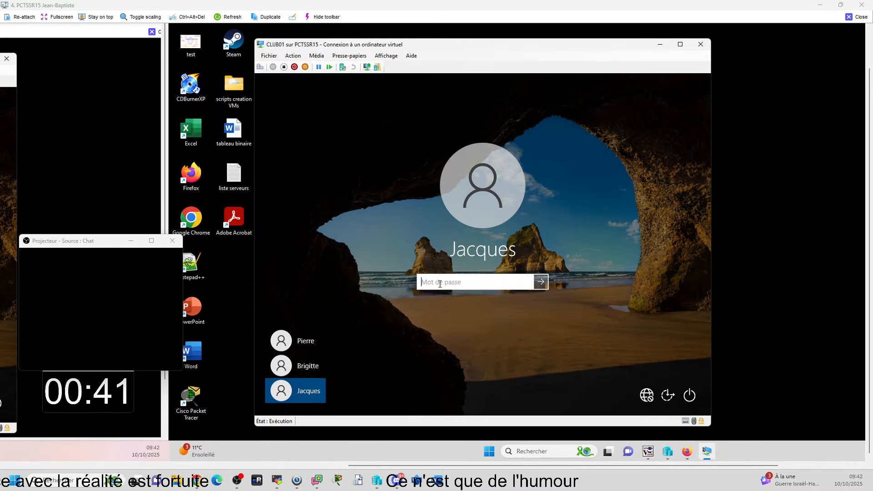
text(•••••)
key(Return)
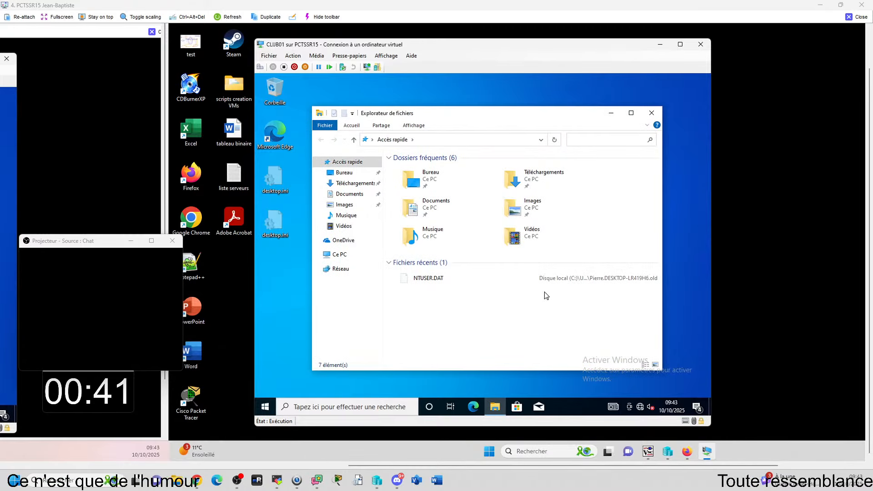
Step: Browse to C:\Utilisateurs in File Explorer and check the affected user's two profile folders, including the .old one
click(372, 141)
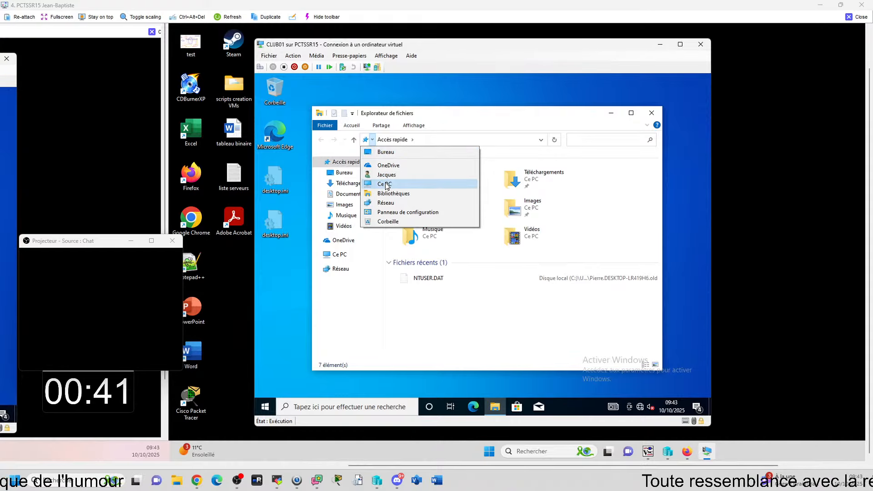
click(382, 177)
double_click(531, 287)
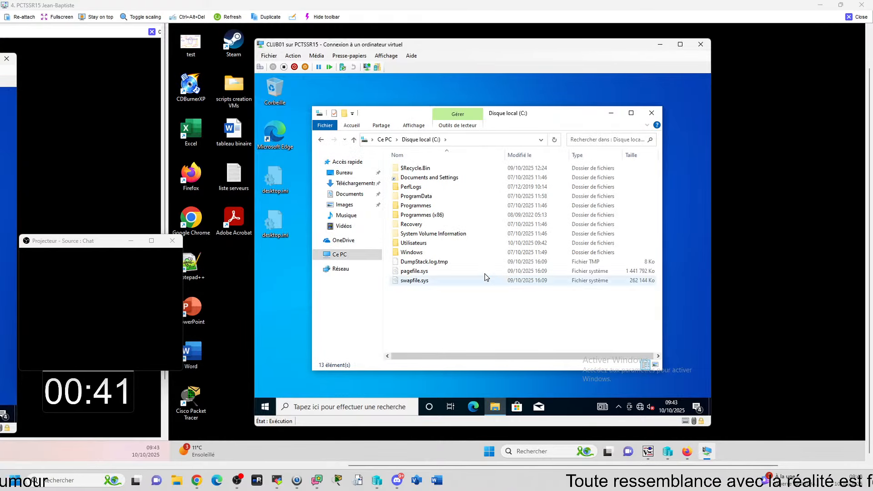
click(652, 149)
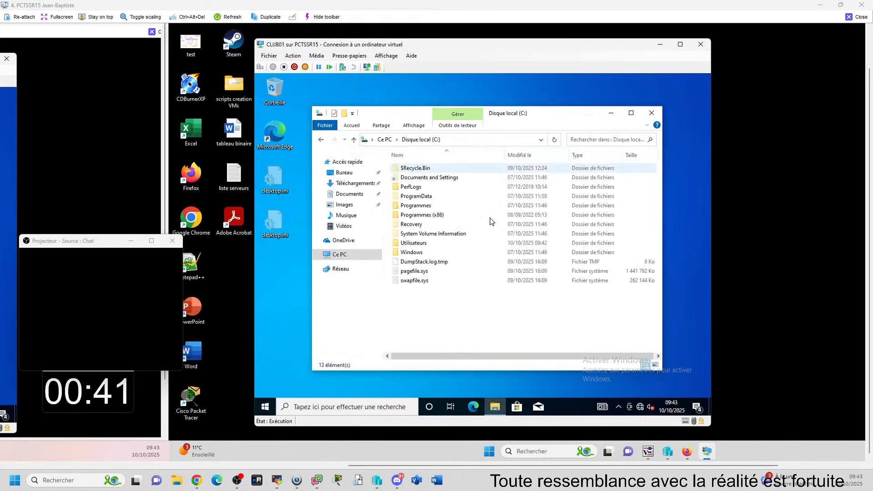
click(423, 243)
double_click(423, 244)
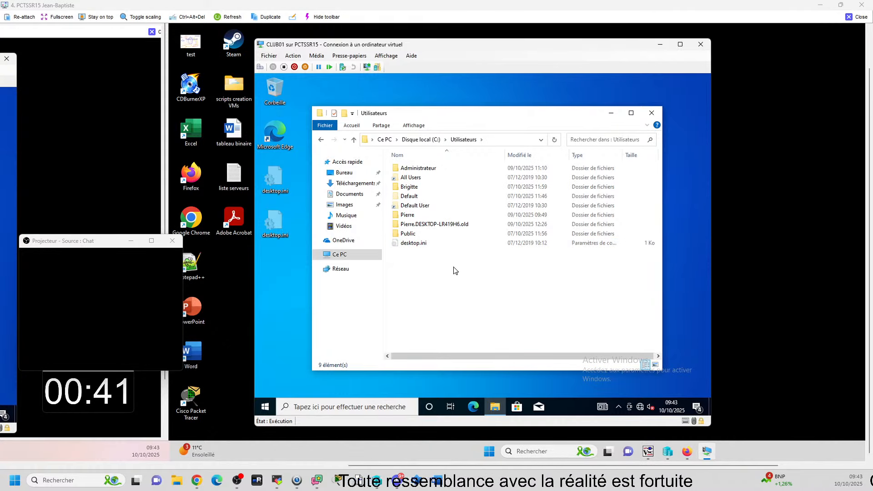
click(412, 216)
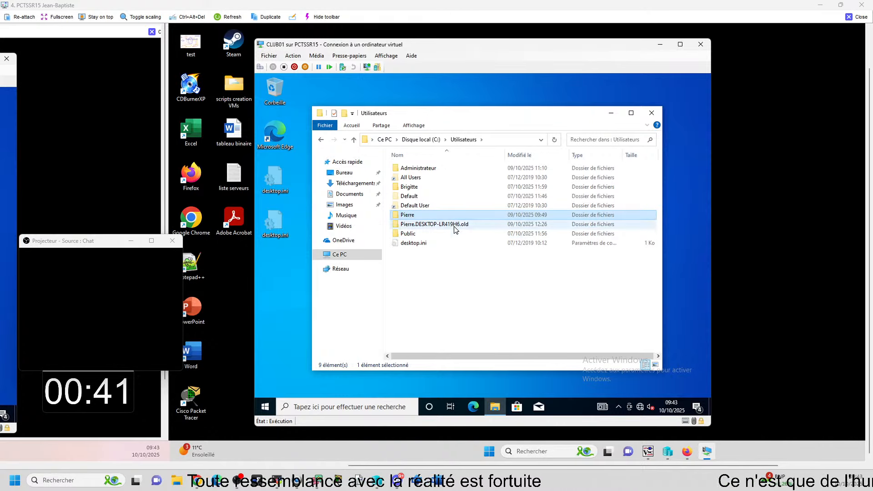
click(482, 224)
click(472, 301)
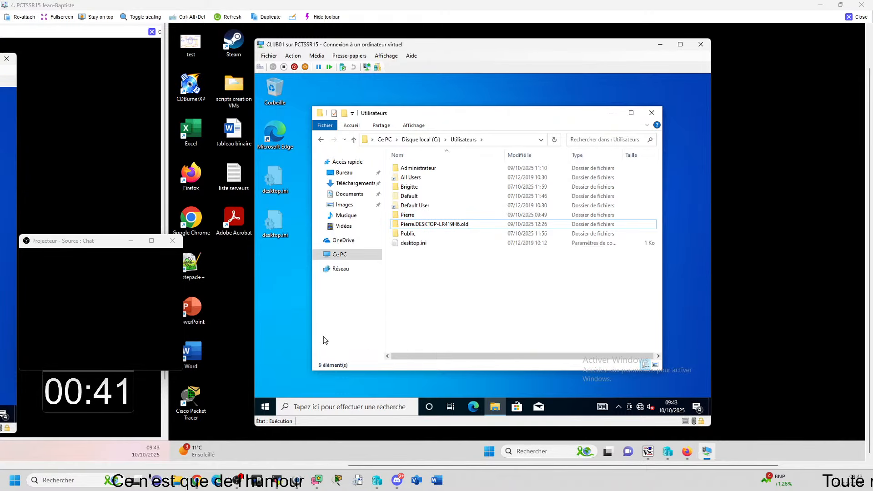
Step: Open the Registry Editor, widen the key tree to show full names, then select HKEY_USERS and collapse S-1-5-18
key(super+r)
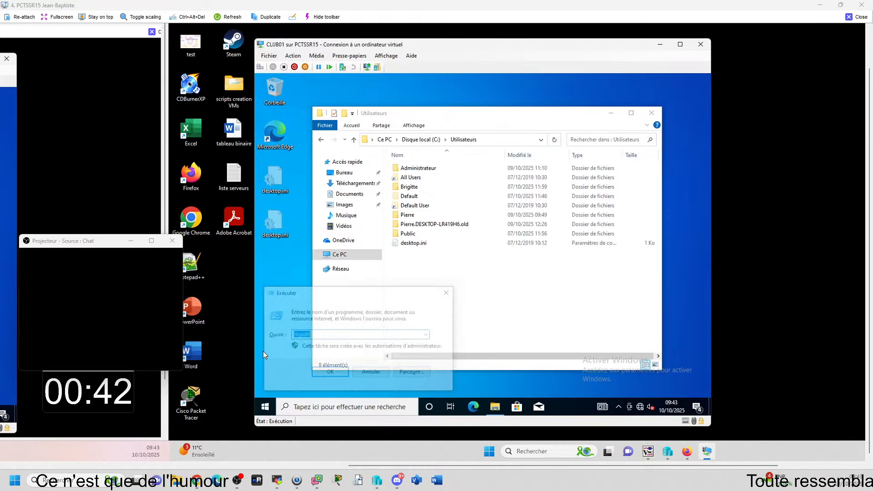
key(Return)
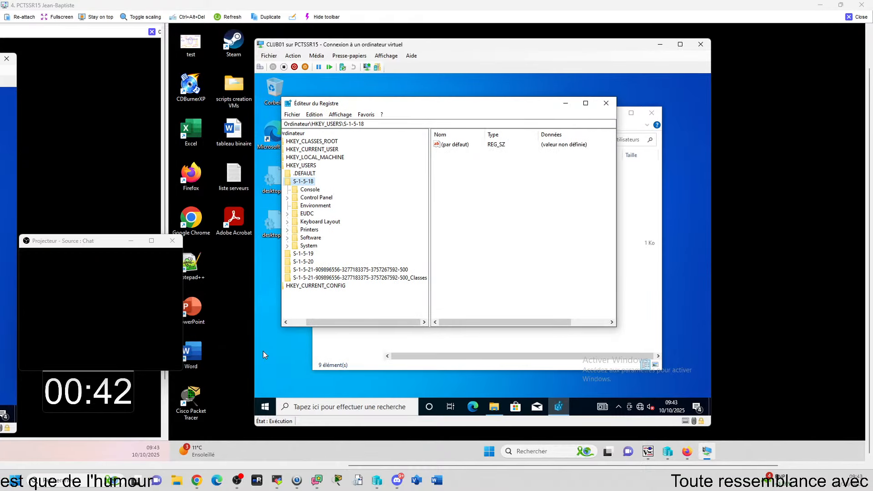
drag(429, 187, 460, 187)
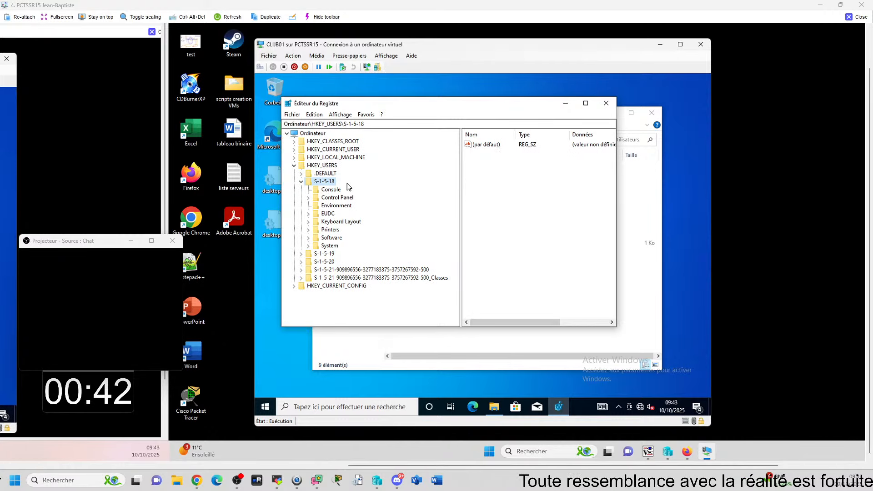
click(328, 166)
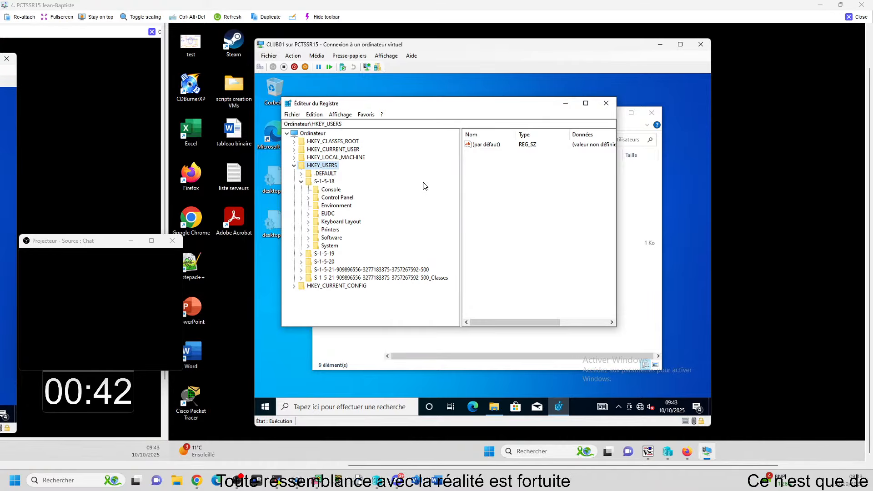
click(302, 181)
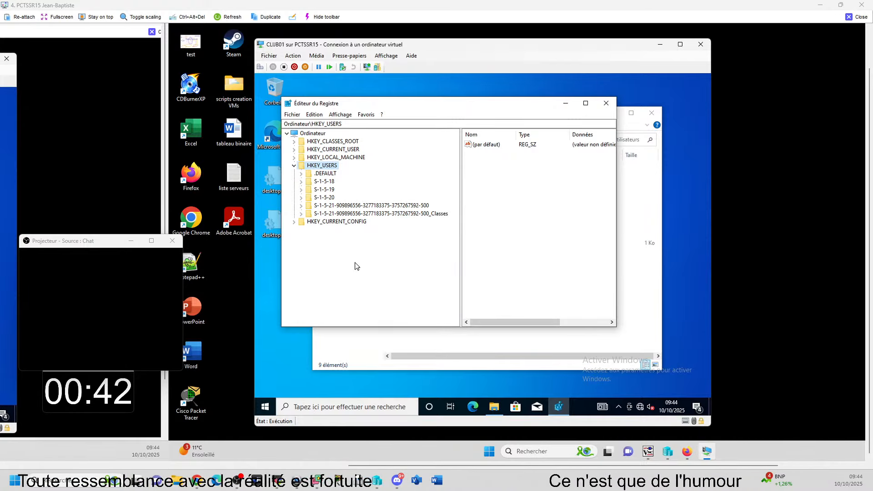
Step: Inspect HKEY_USERS\S-1-5-19 down to System\CurrentControlSet\Control\Network\NetworkLocationWizard, then maximize the editor and collapse System
click(328, 190)
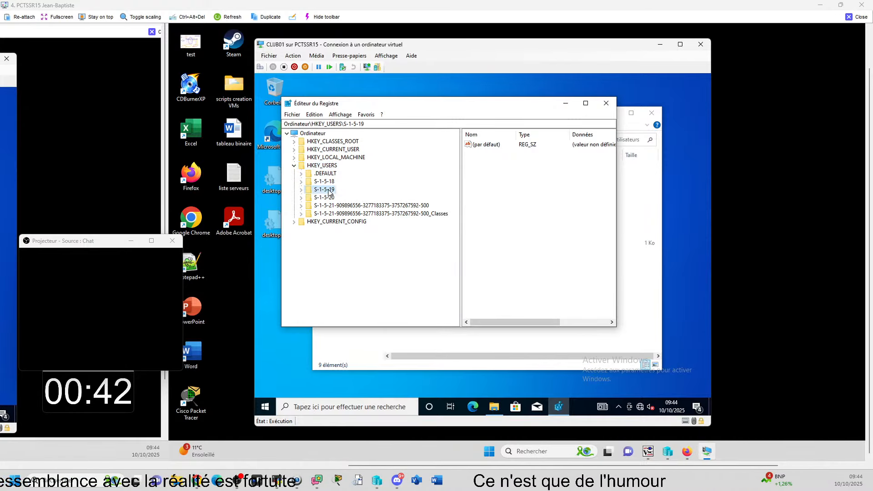
right_click(329, 190)
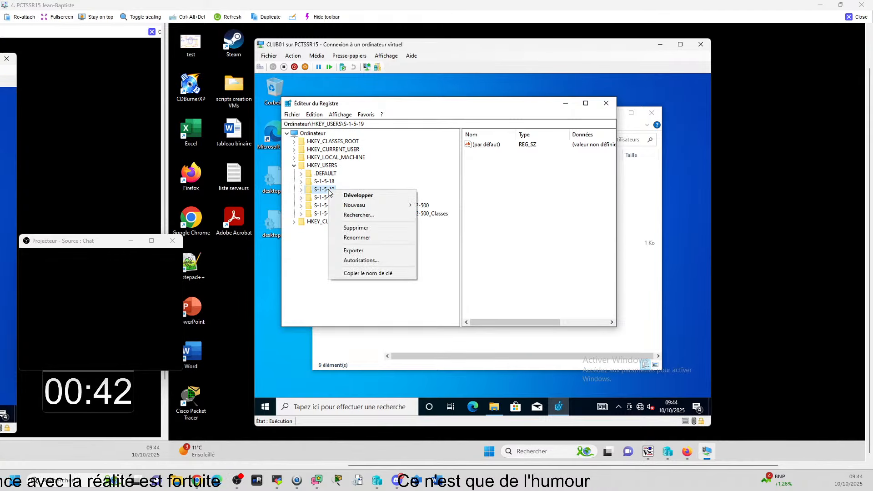
click(360, 197)
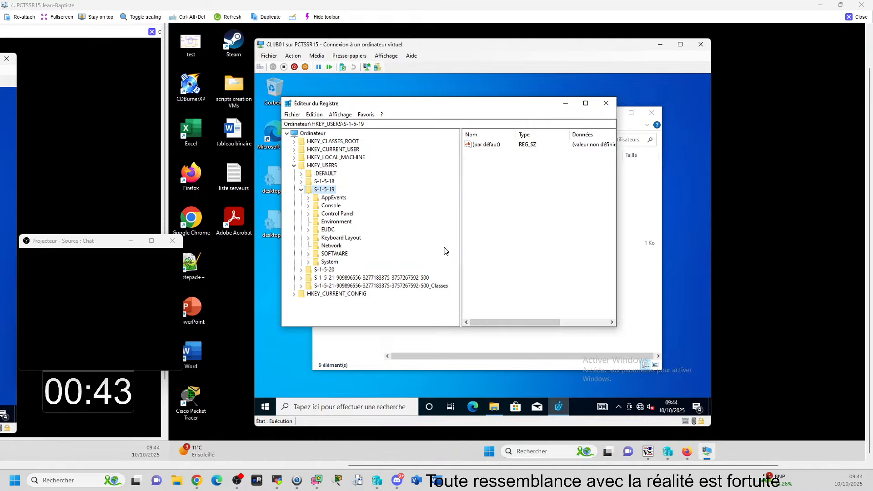
double_click(337, 263)
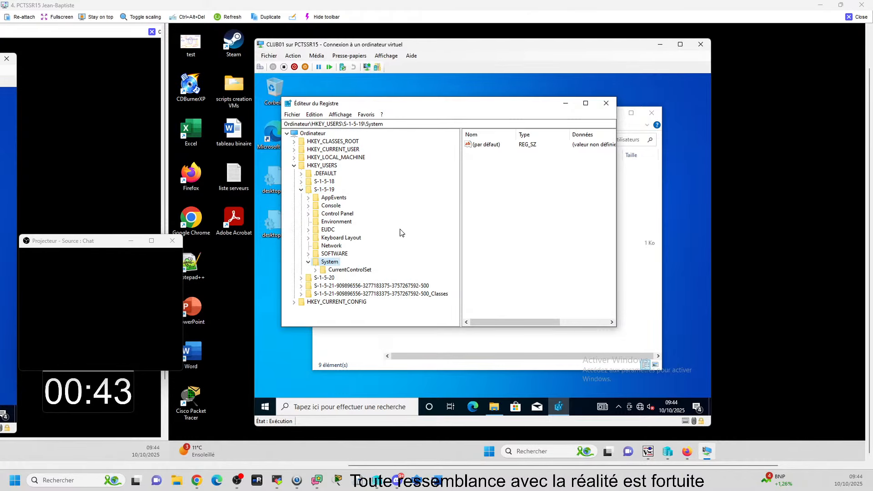
double_click(366, 271)
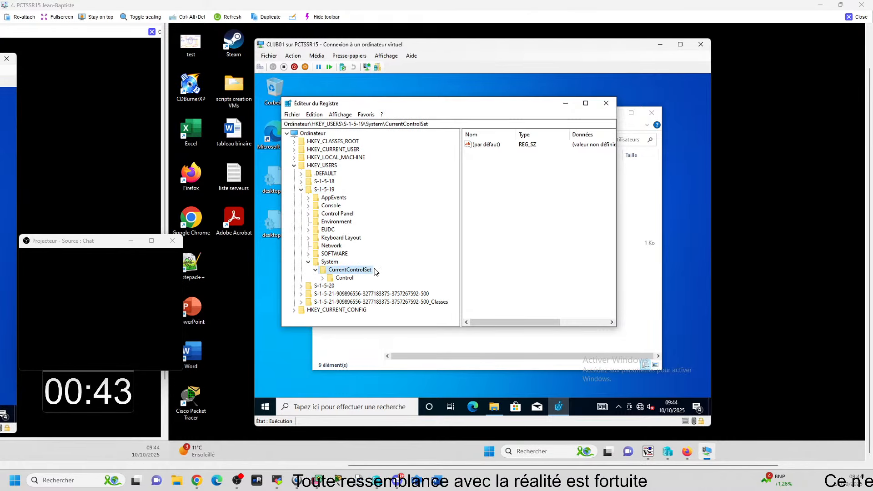
double_click(345, 279)
double_click(353, 286)
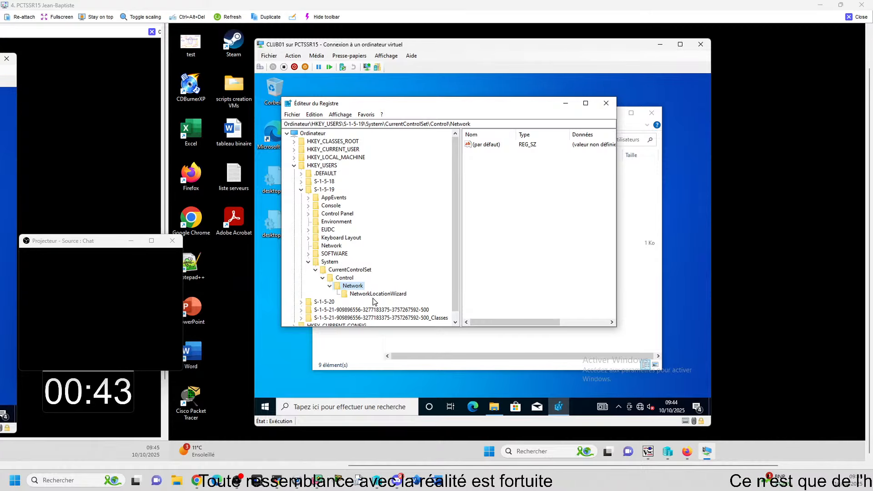
click(377, 295)
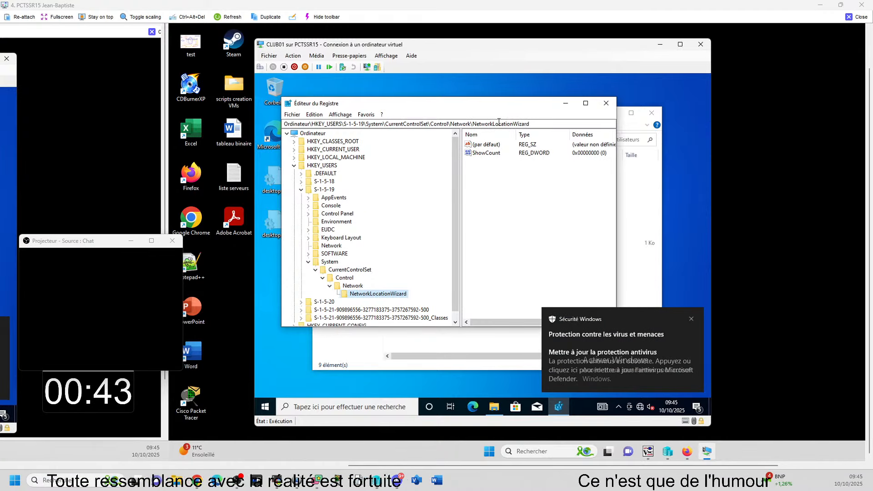
double_click(476, 105)
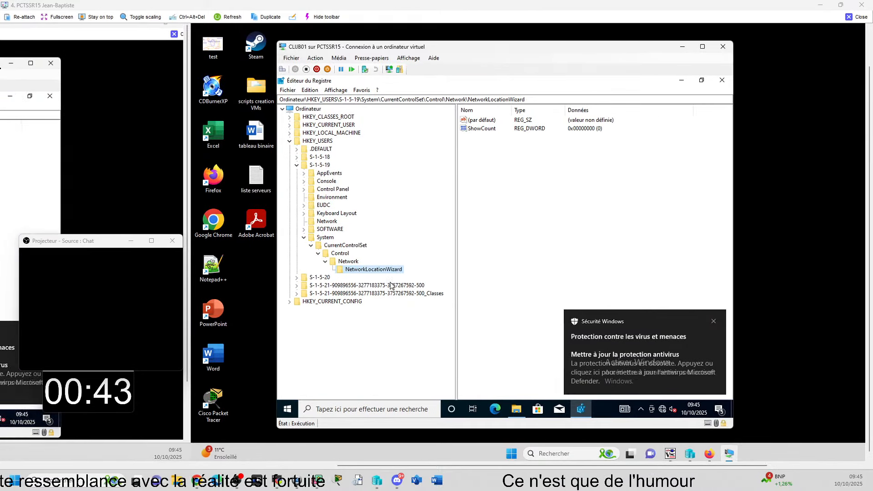
click(304, 238)
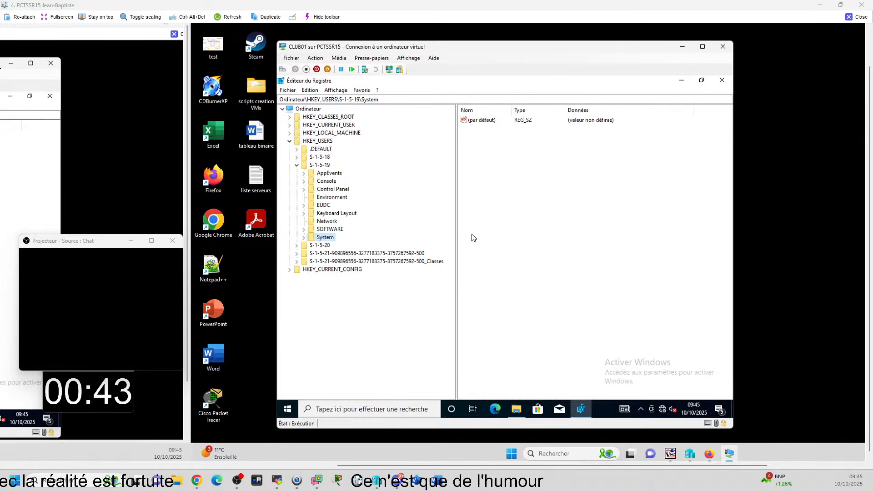
Step: Examine the Environment values of the S-1-5-19 account under HKEY_USERS
scroll(473, 237, left, 1)
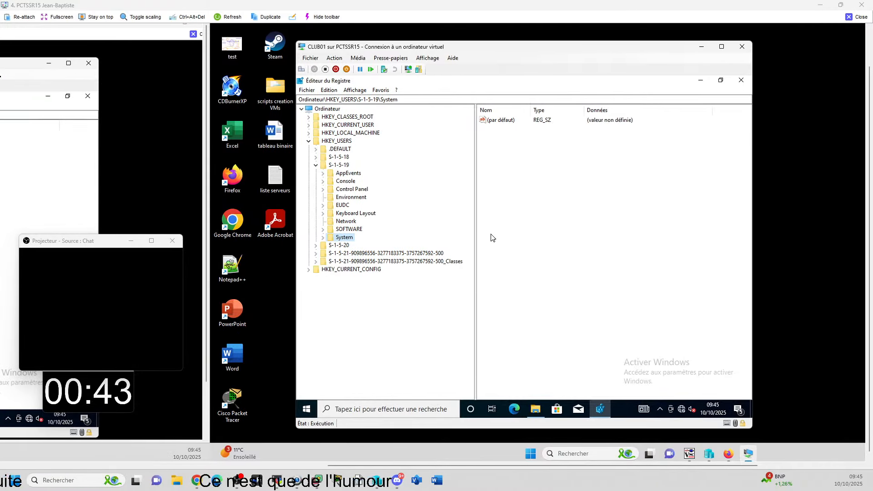
scroll(493, 238, left, 1)
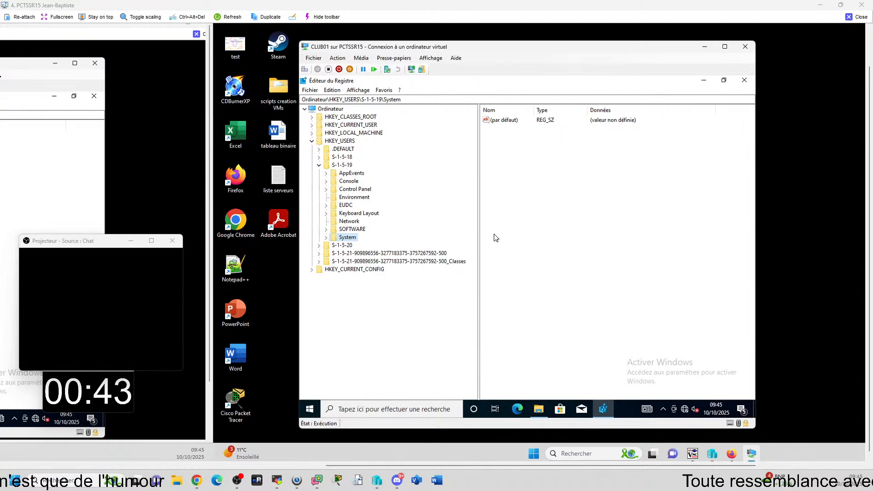
scroll(496, 238, left, 1)
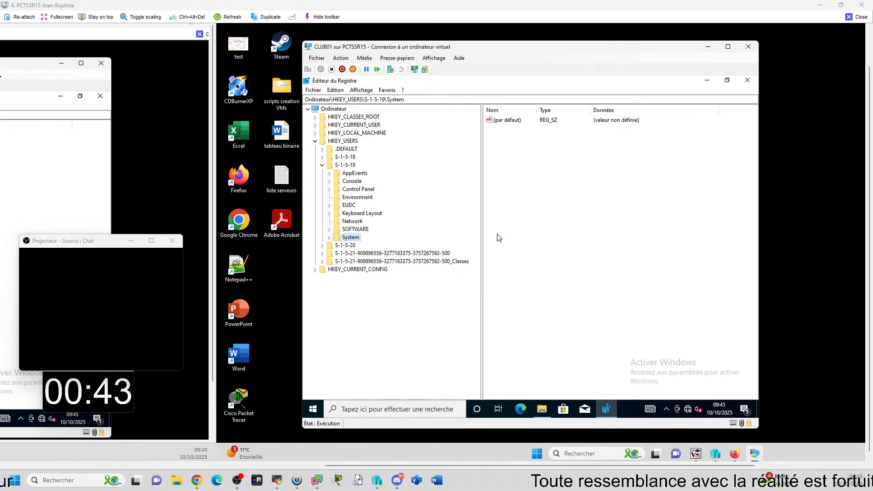
scroll(499, 238, left, 1)
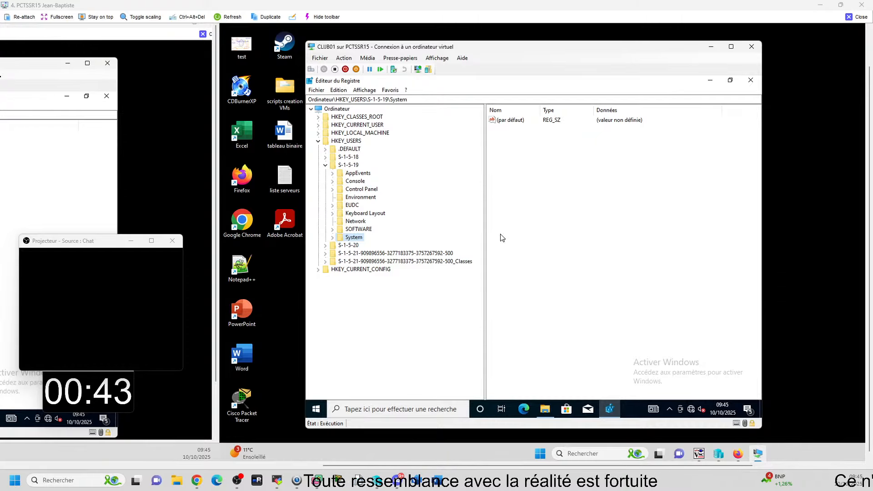
scroll(502, 238, left, 1)
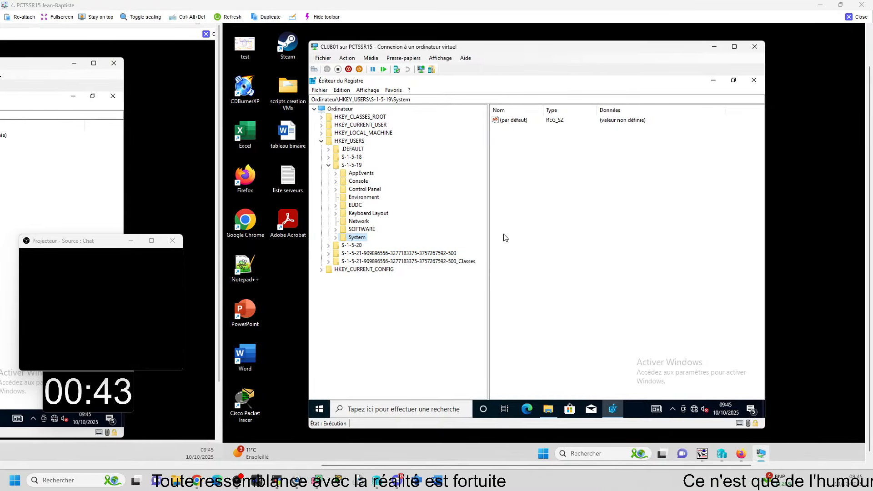
scroll(505, 238, left, 3)
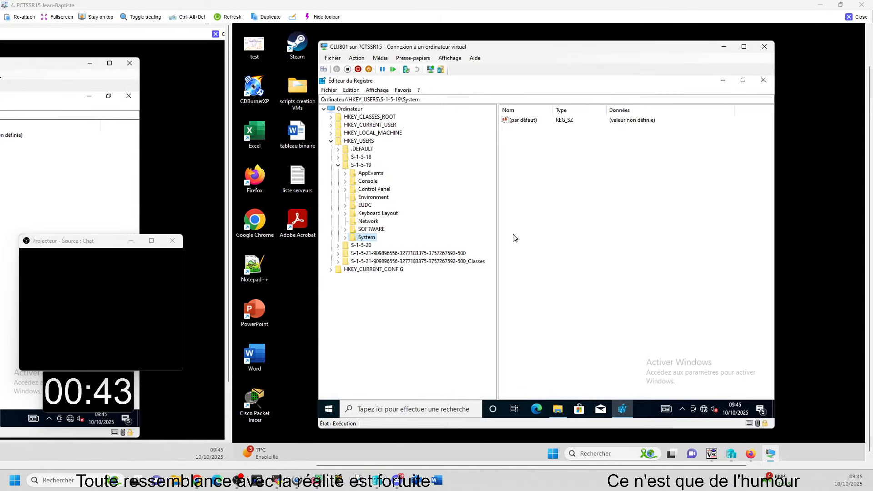
scroll(514, 237, left, 1)
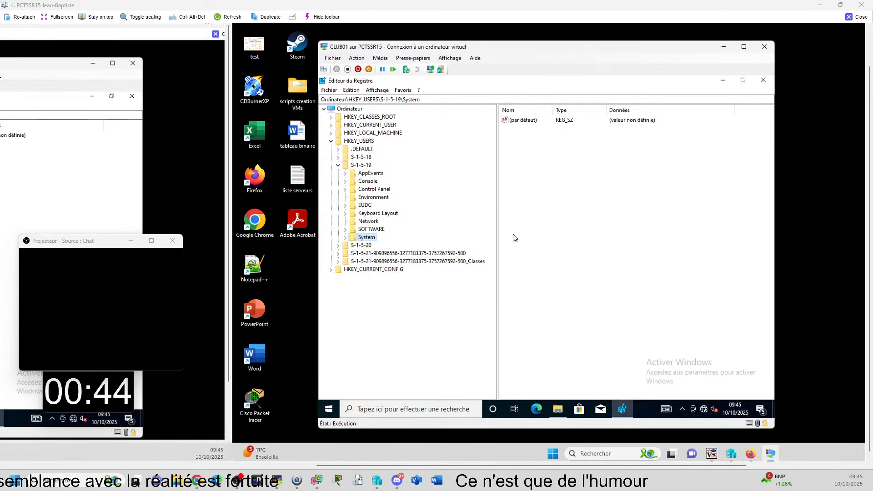
scroll(531, 234, left, 1)
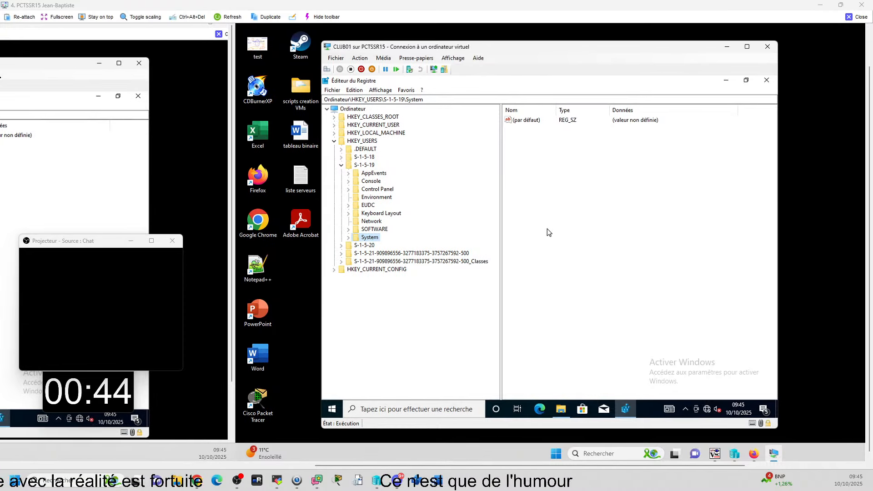
click(377, 198)
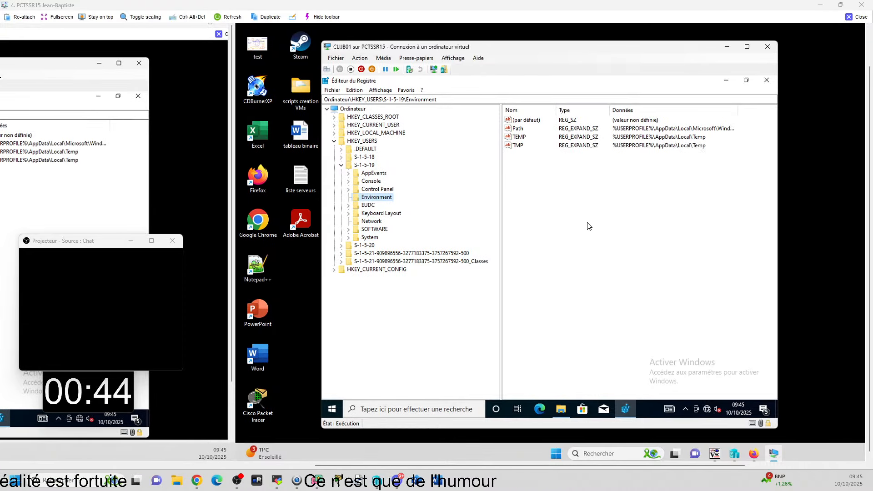
scroll(589, 226, left, 1)
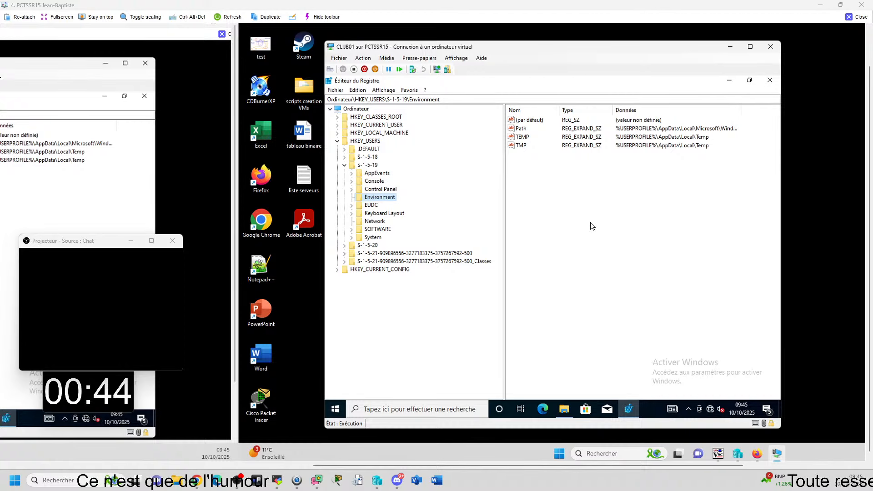
scroll(591, 226, left, 1)
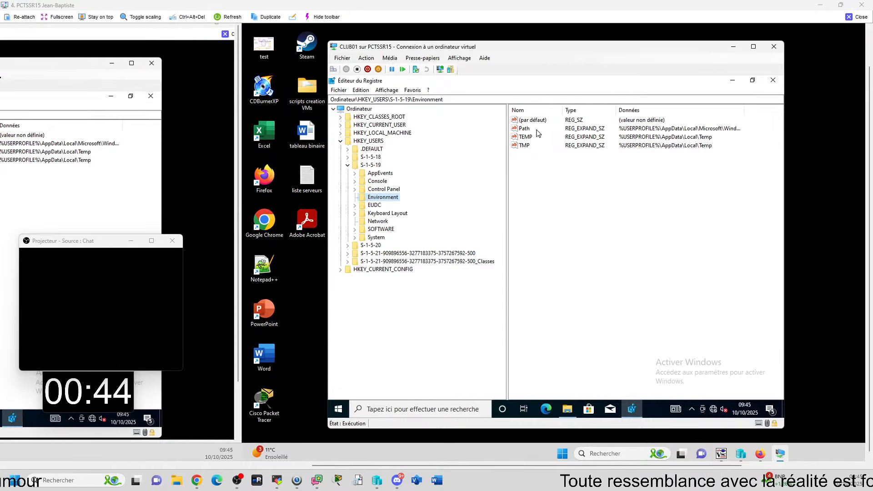
scroll(413, 214, left, 1)
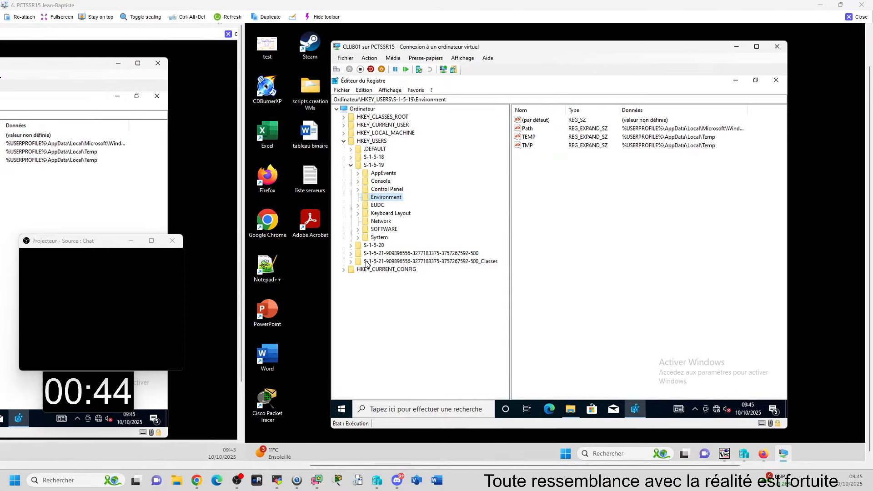
Step: Check the Environment values of the account SID ending in -500, then collapse that key
double_click(389, 254)
scroll(549, 289, left, 1)
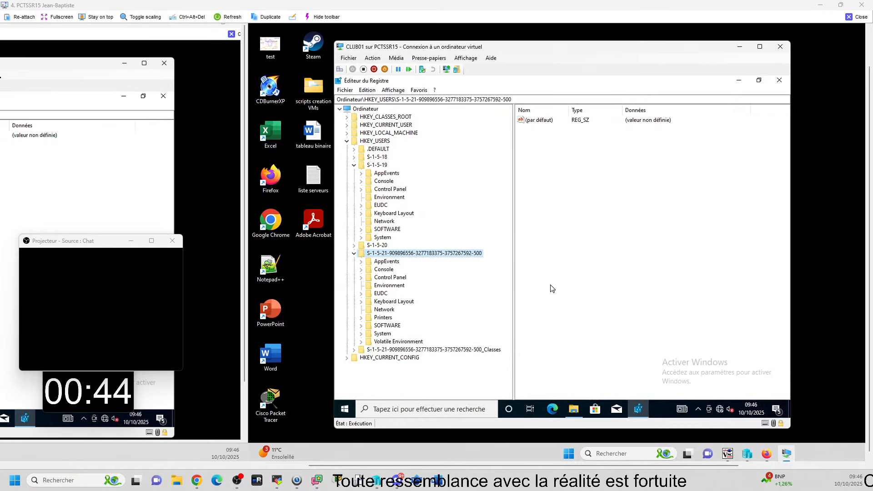
click(390, 285)
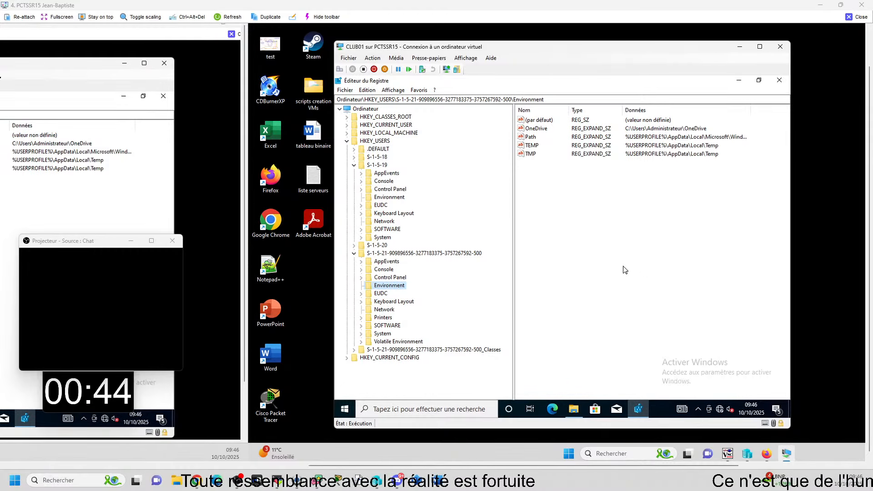
click(357, 254)
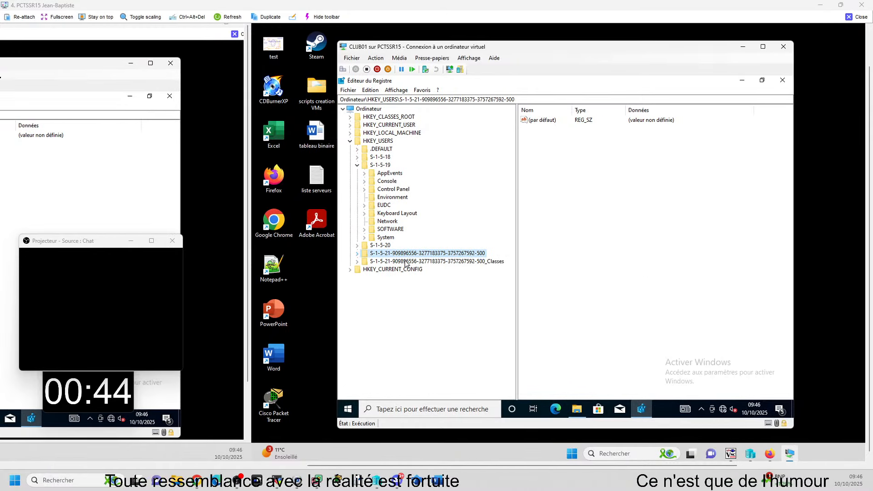
Step: Expand S-1-5-20 under HKEY_USERS and check its Environment values
key(Up)
key(Right)
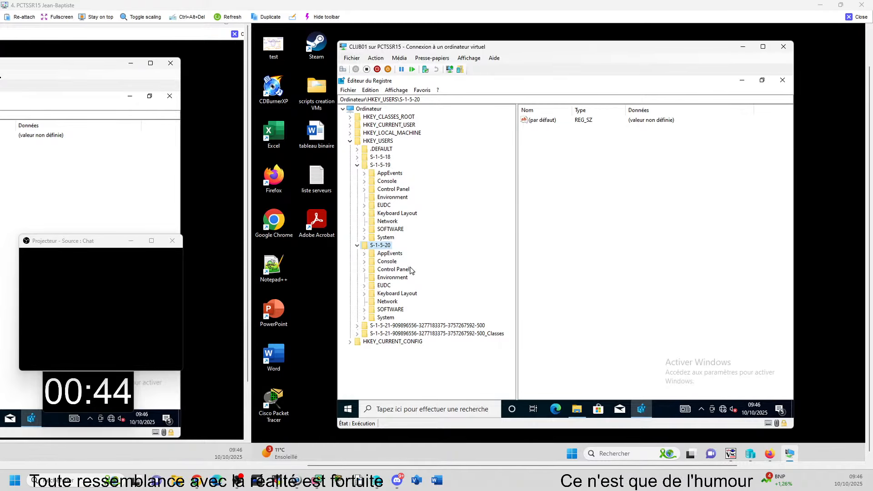
click(393, 277)
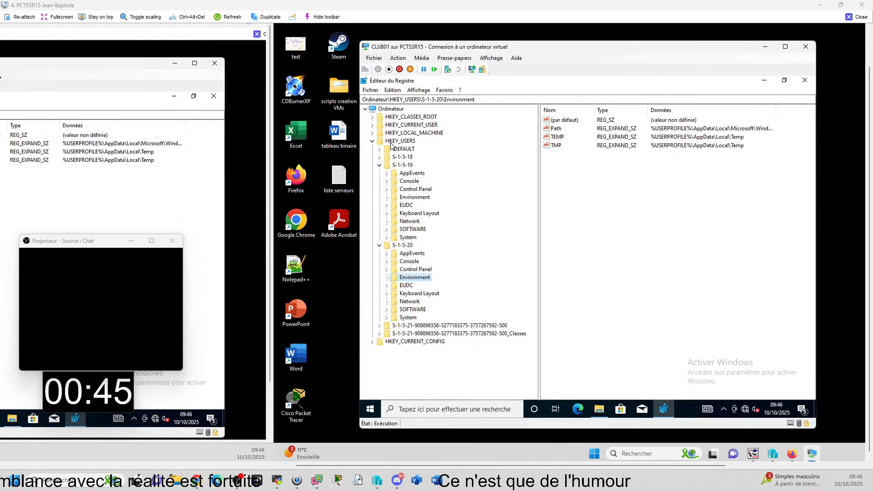
Step: Collapse HKEY_USERS and search the registry from there for the affected user's name in keys, values and data
double_click(404, 142)
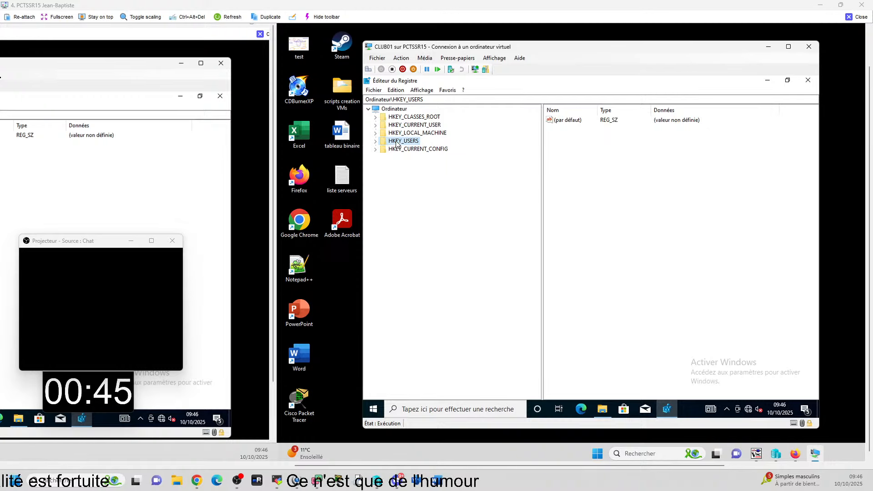
key(ctrl+f)
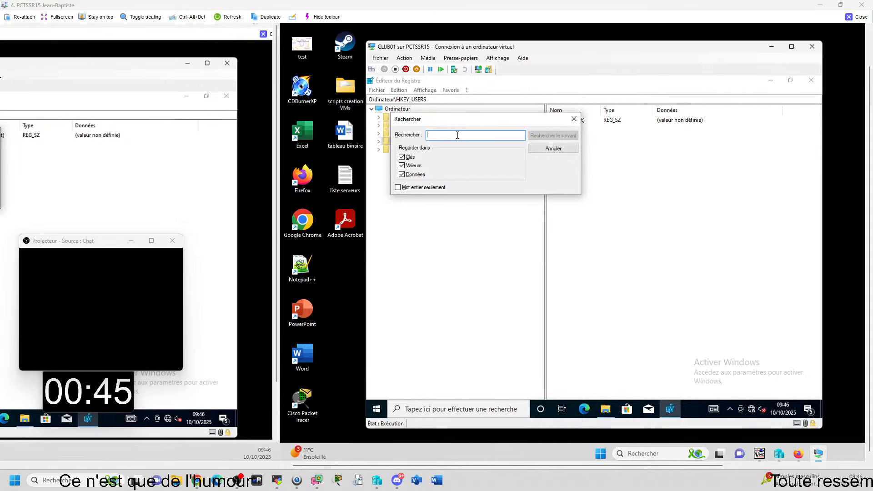
text(pierre)
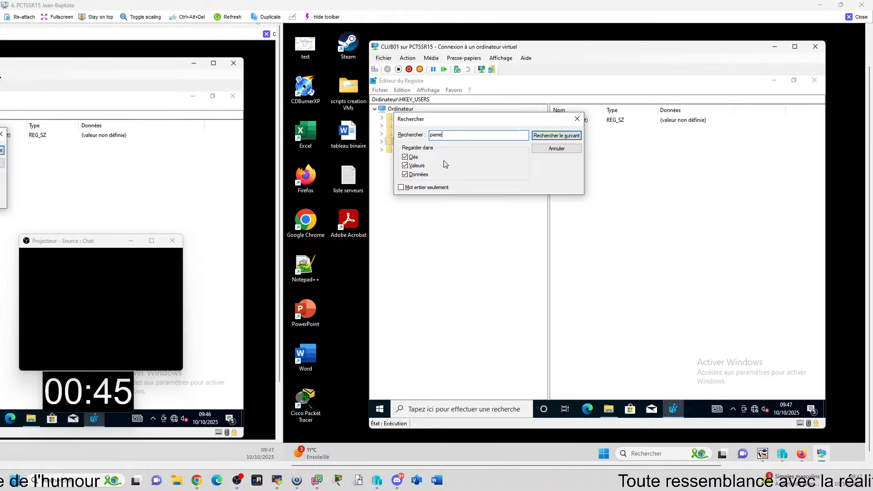
click(544, 135)
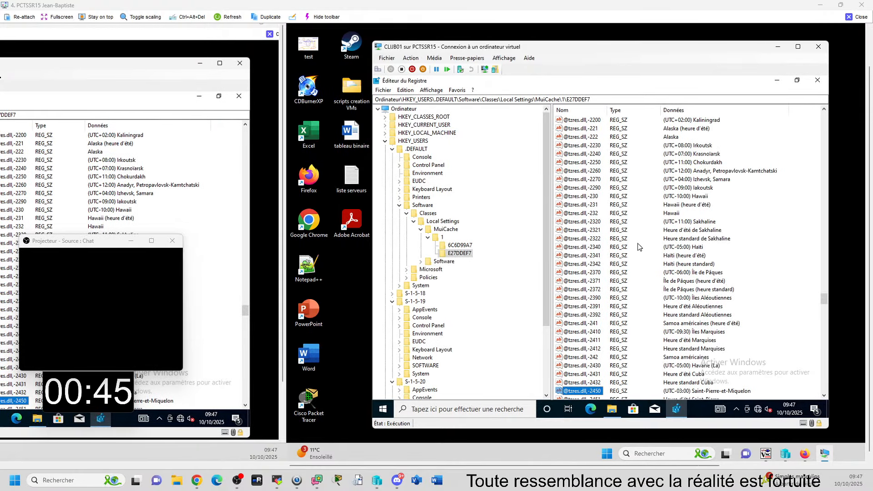
Step: Continue the registry search for the affected user's name through further matches, and return to the HKEY_USERS key
scroll(640, 247, left, 2)
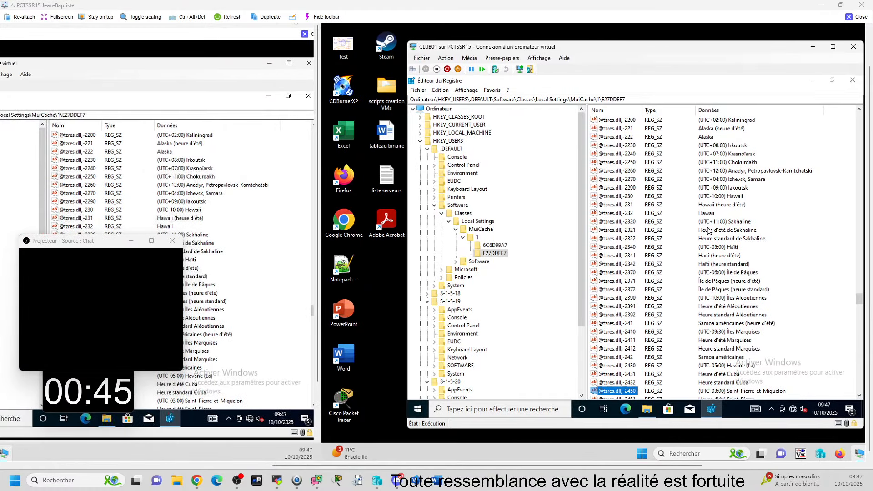
scroll(532, 162, left, 1)
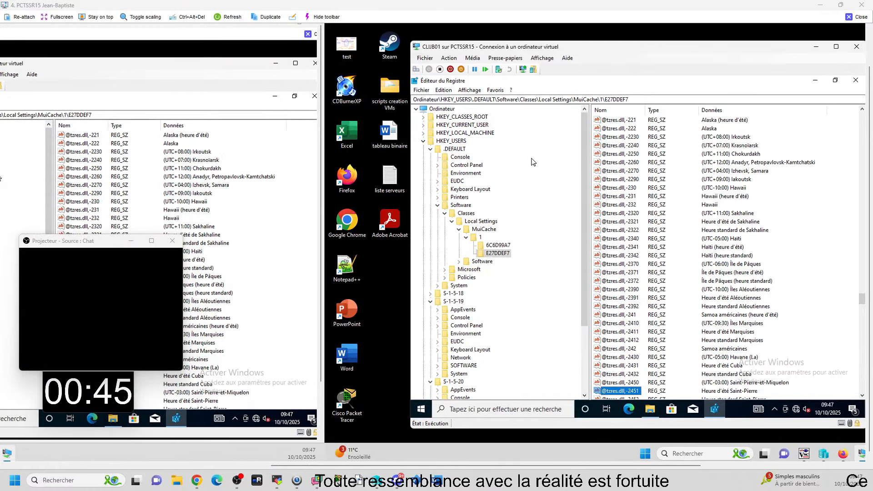
key(Down)
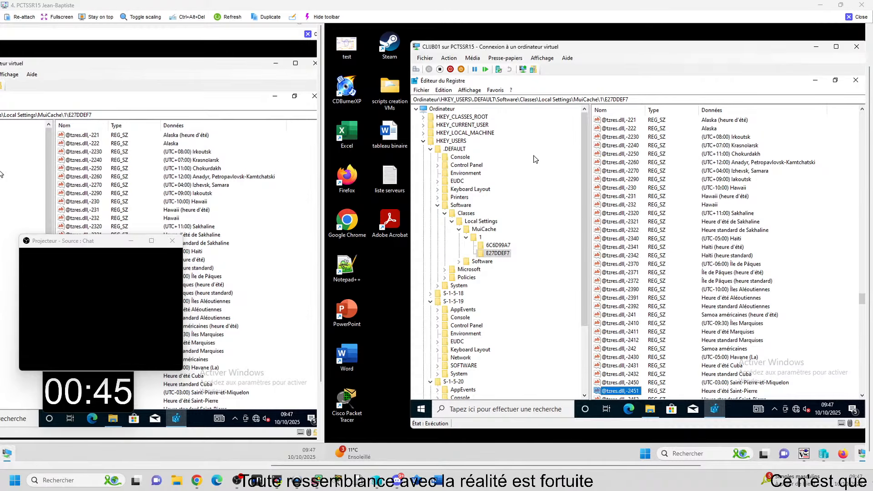
key(Down)
scroll(536, 159, left, 1)
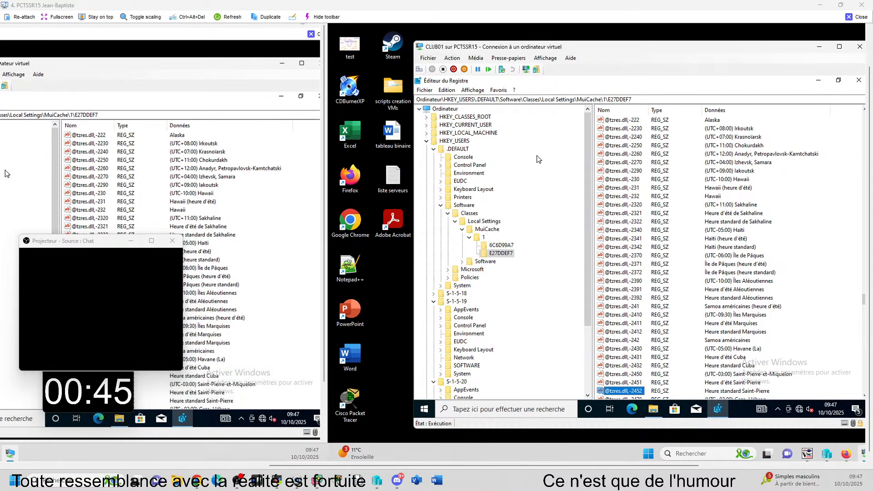
key(F3)
scroll(539, 159, left, 1)
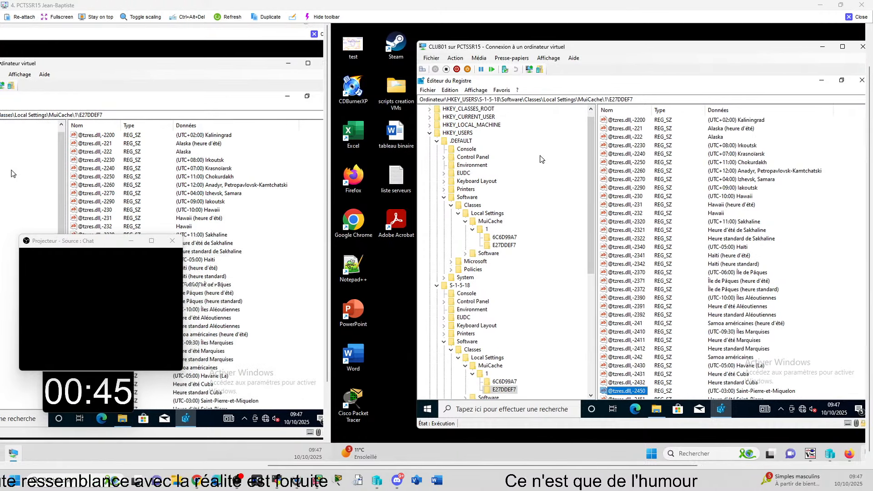
click(468, 134)
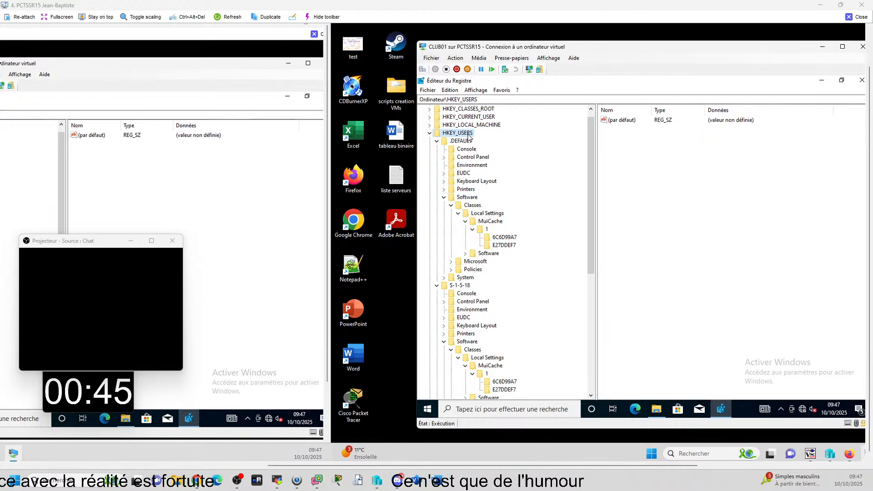
right_click(468, 134)
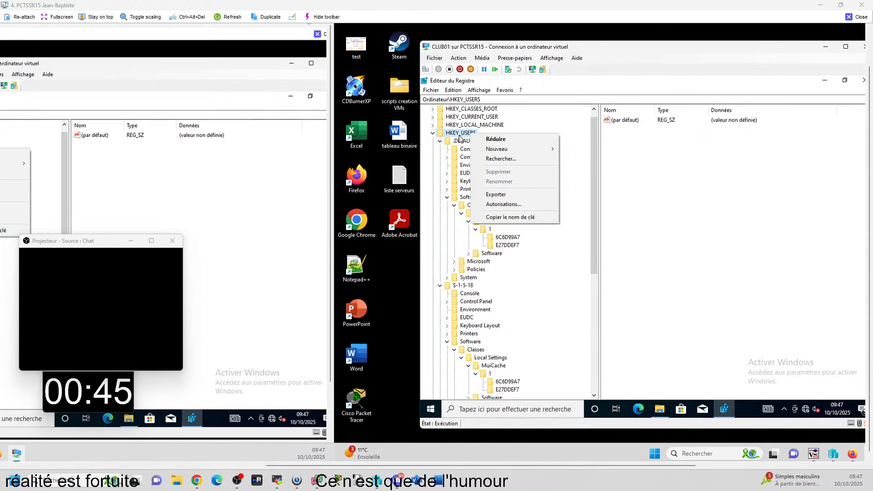
key(Escape)
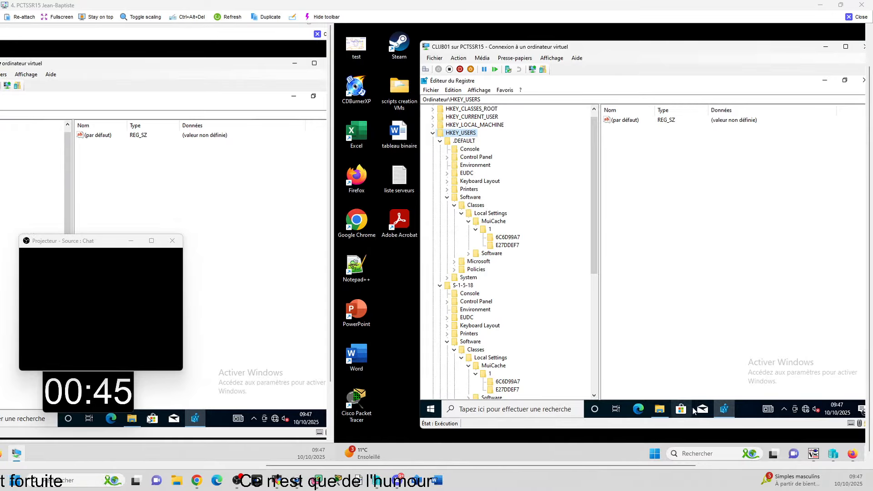
Step: Check the contents of the user's .old profile folder in C:\Utilisateurs and return to the parent folder
click(824, 80)
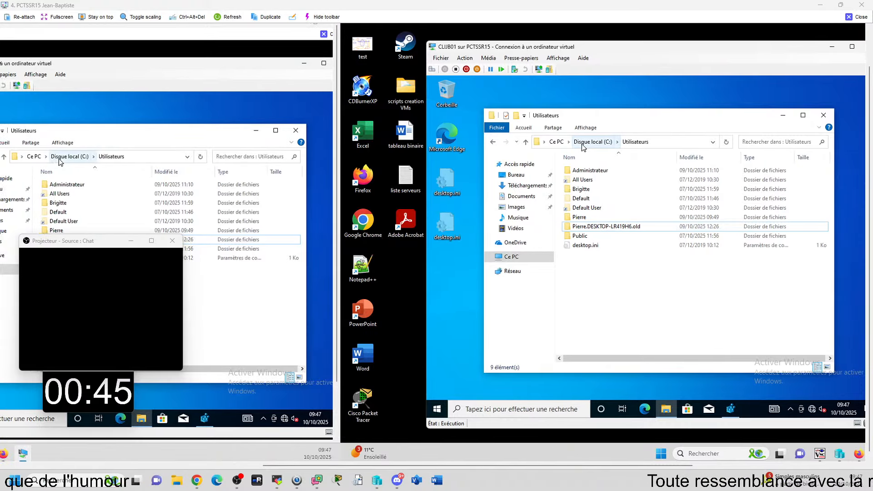
double_click(604, 226)
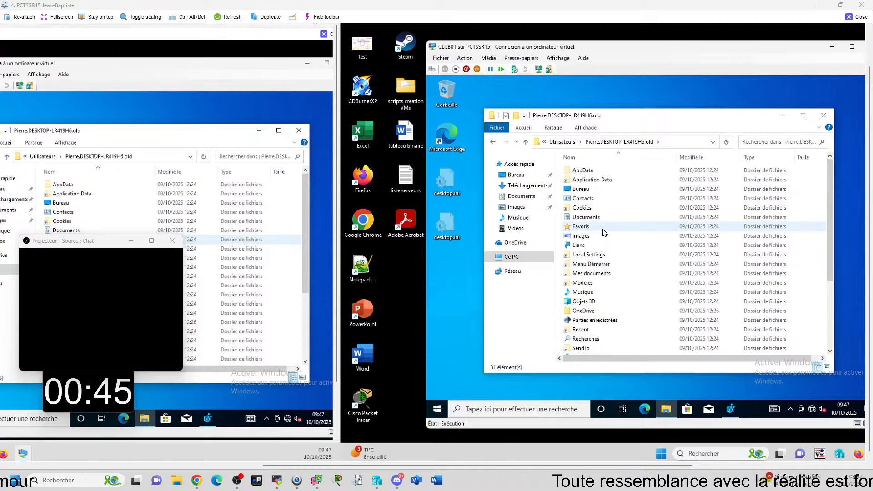
click(526, 142)
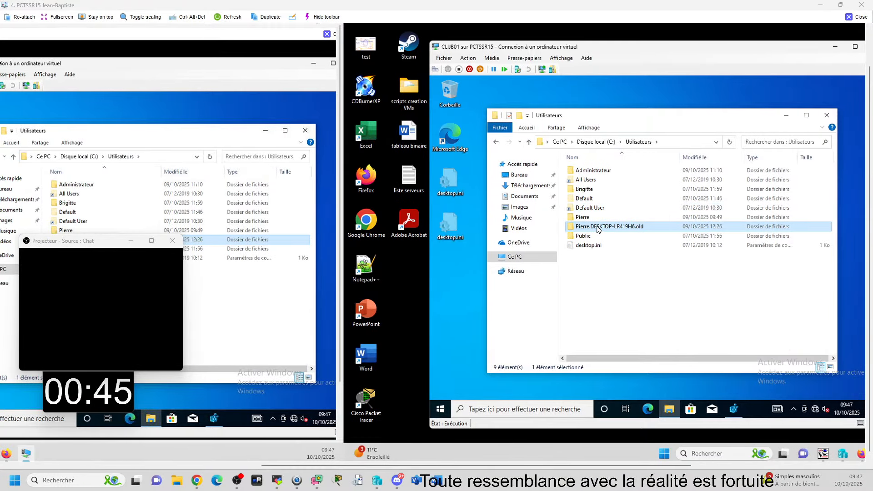
click(597, 227)
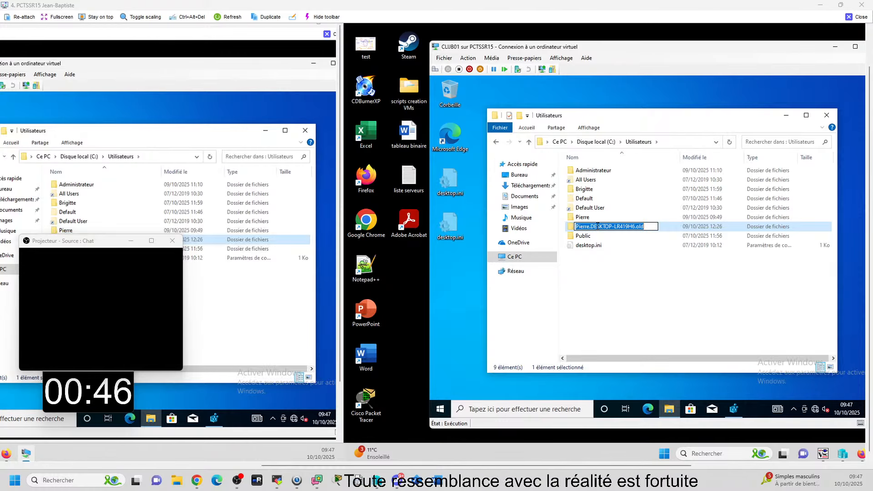
key(Left)
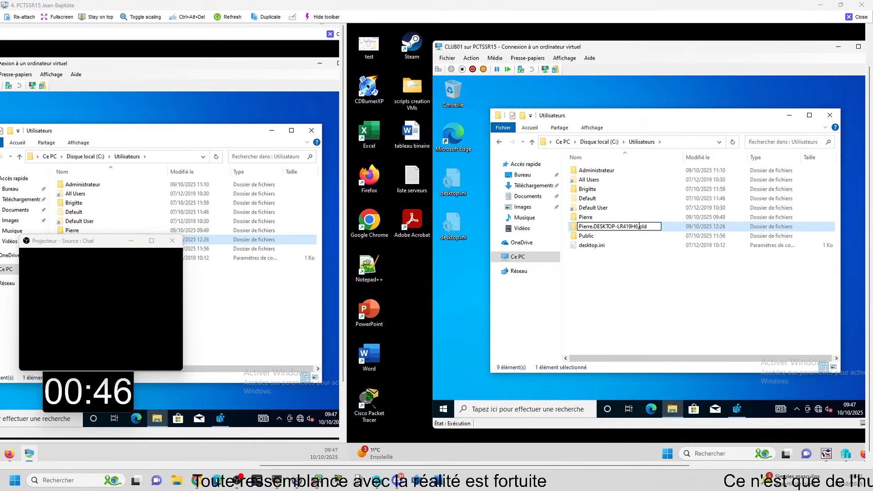
drag(638, 226, 529, 229)
key(BackSpace)
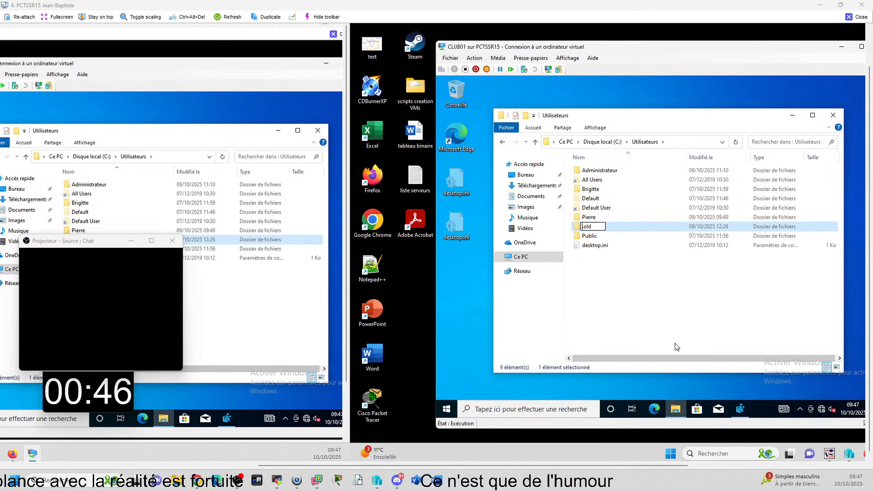
key(Escape)
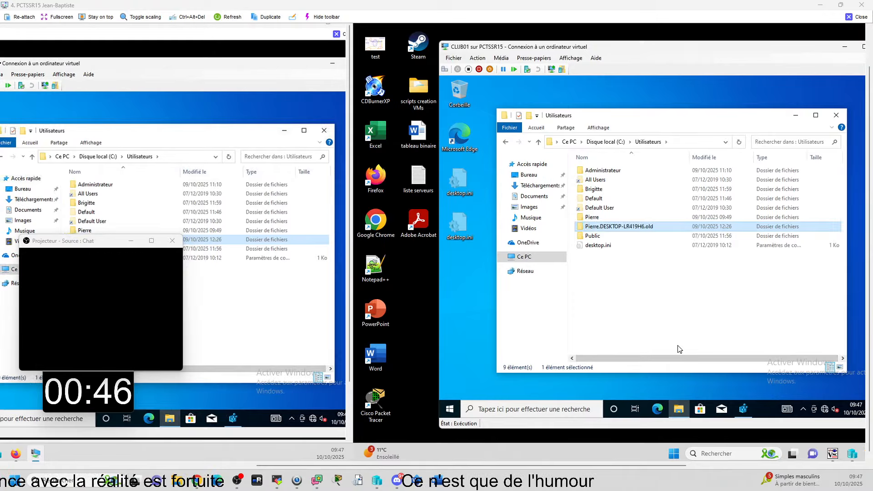
Step: Copy the name of the user's .old profile folder without the .old suffix, leaving the folder itself unrenamed
click(642, 227)
key(ctrl+c)
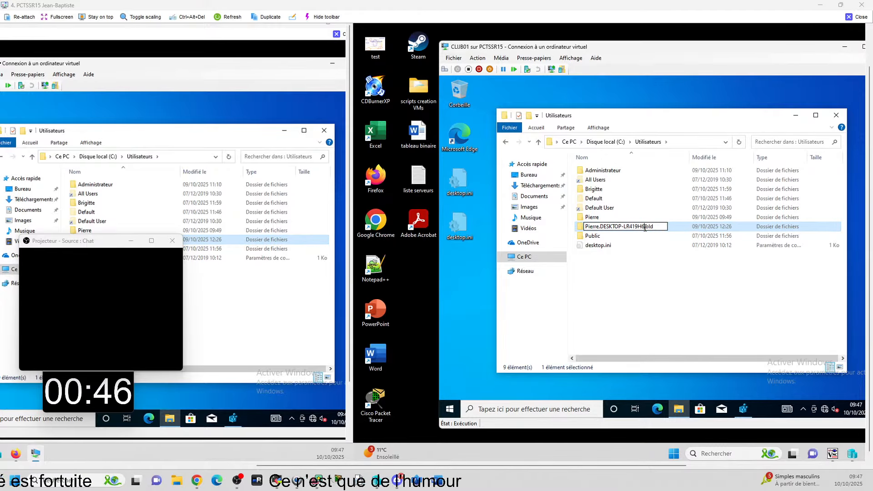
key(shift+Left)
key(shift+Left)
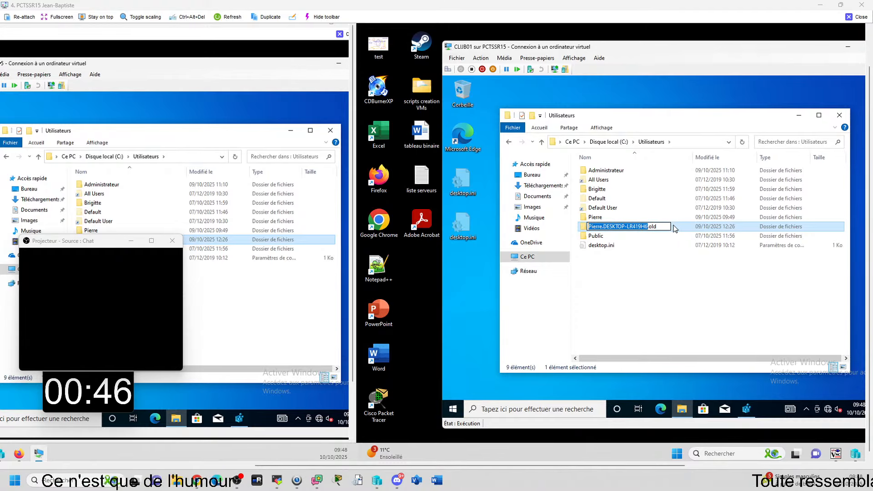
key(Escape)
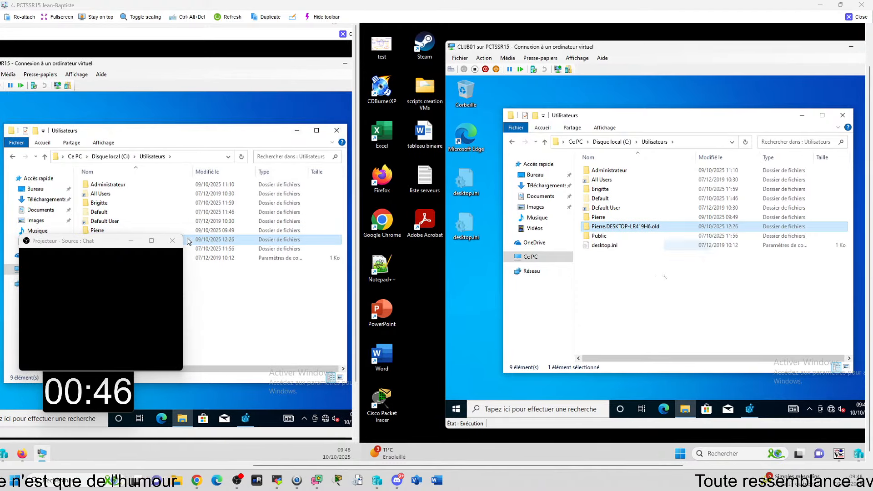
click(650, 299)
Step: Search the registry from HKEY_USERS for the copied profile folder name in keys, values and data
click(750, 410)
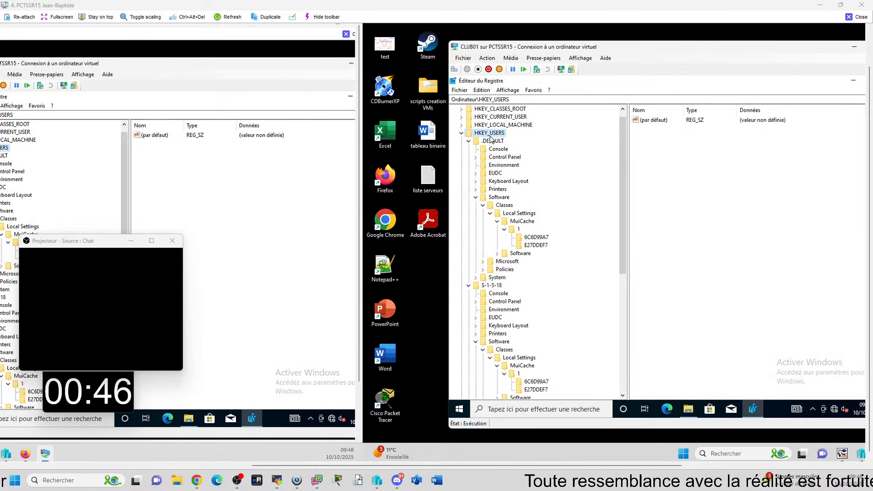
key(F3)
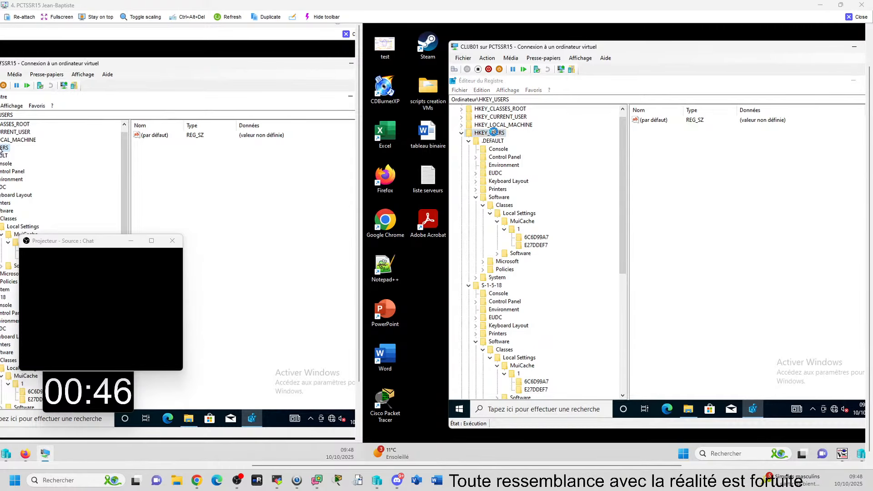
click(495, 134)
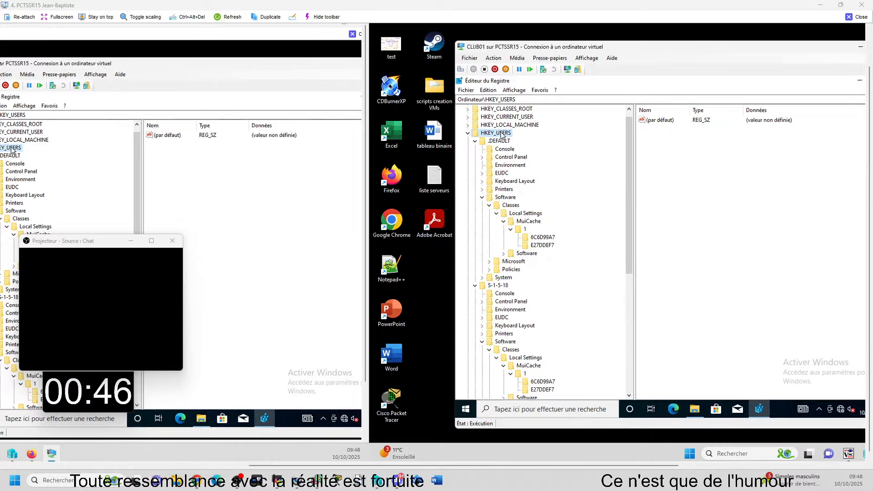
key(ctrl+f)
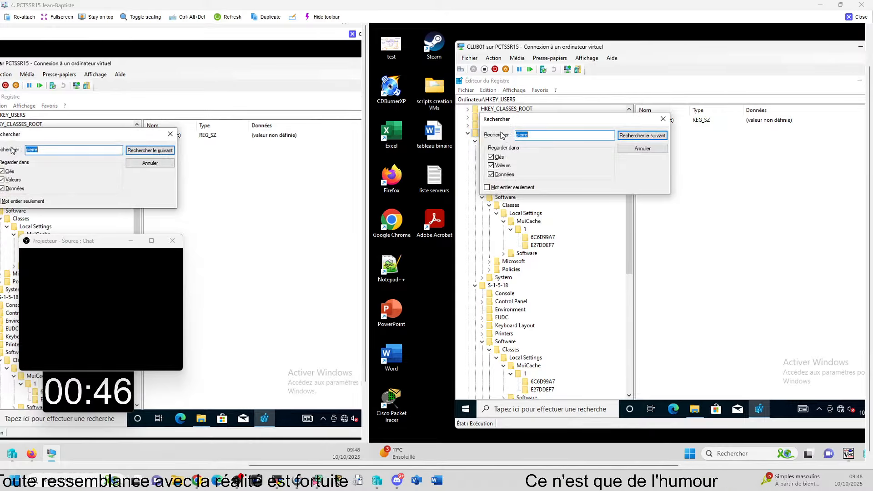
key(ctrl+v)
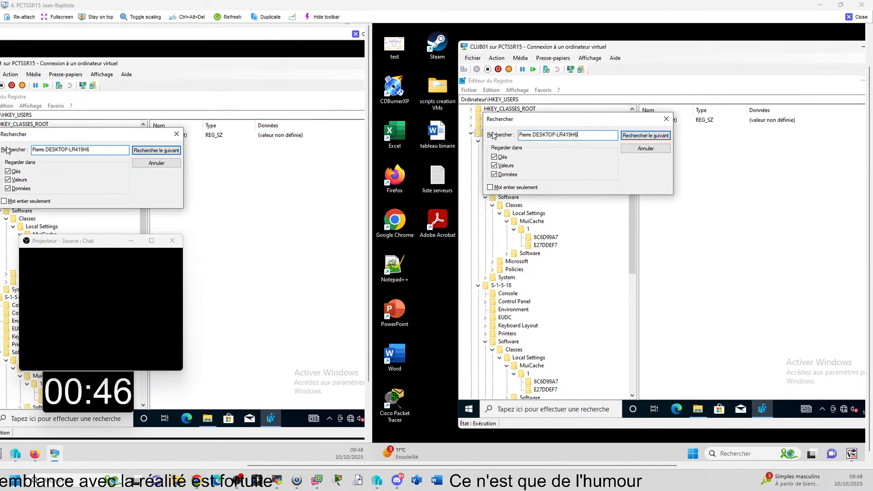
click(638, 137)
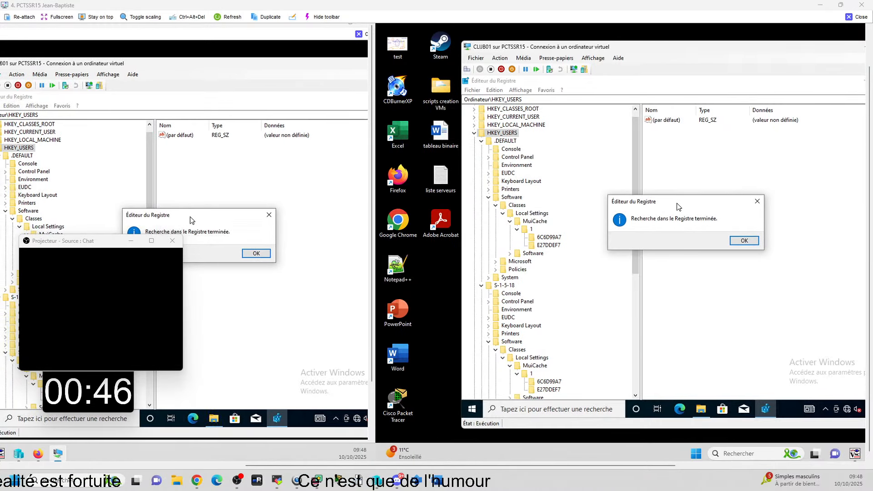
click(747, 242)
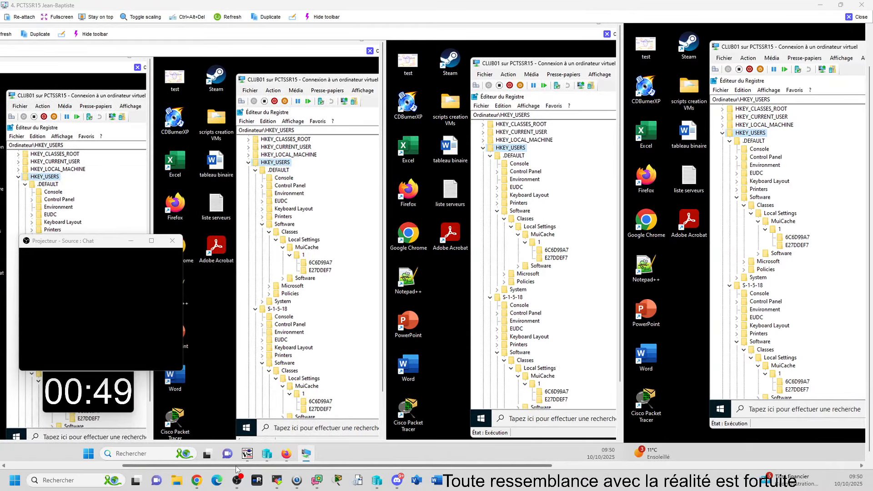
Step: Expand the registry branch HKEY_LOCAL_MACHINE\SOFTWARE\Microsoft
drag(236, 466, 479, 468)
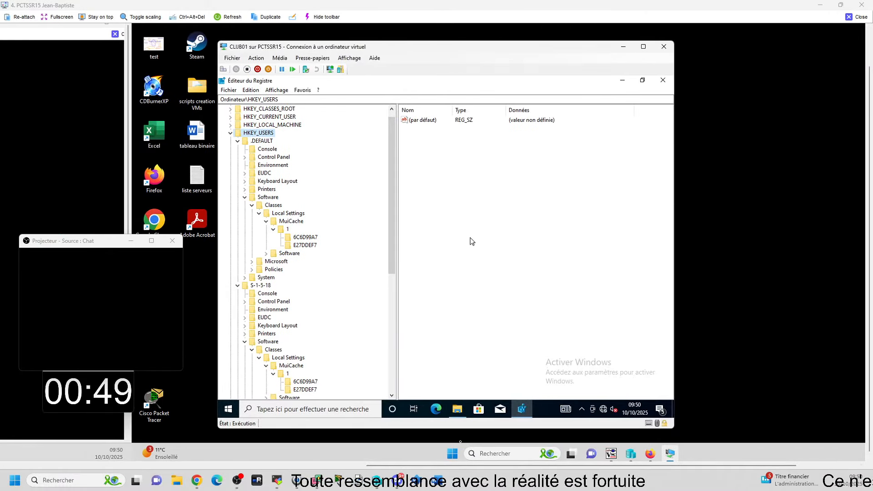
scroll(266, 164, up, 1)
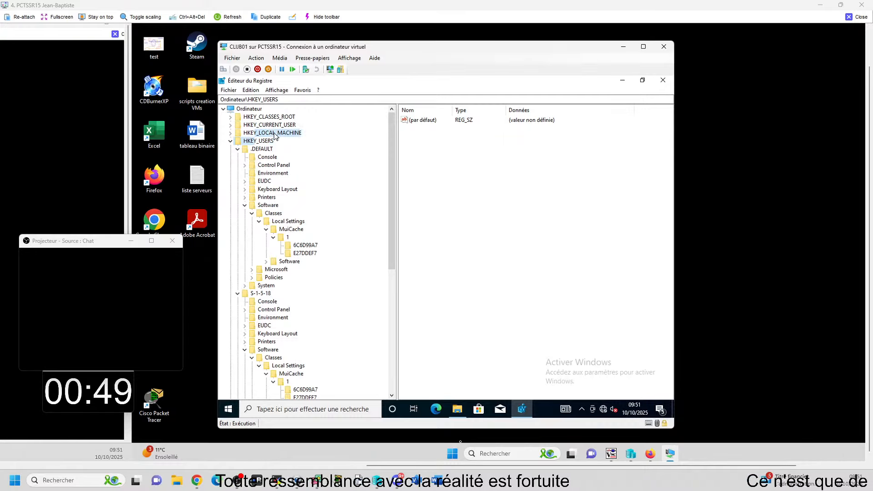
double_click(266, 135)
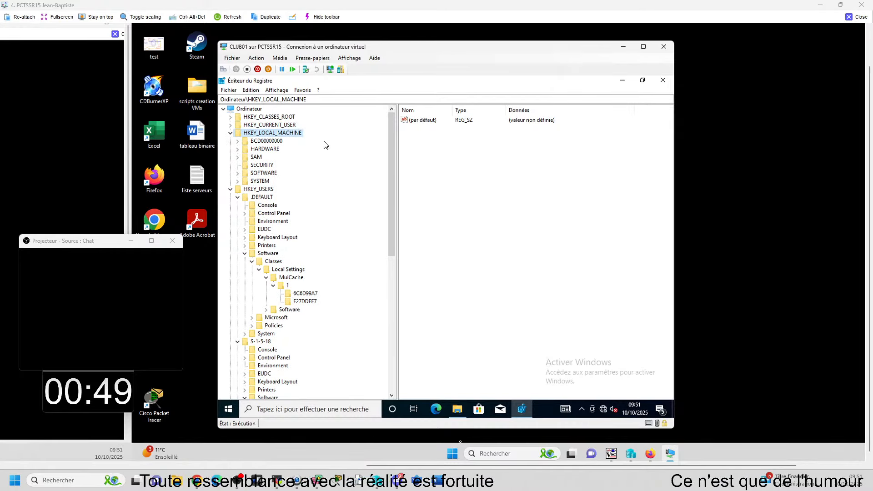
double_click(273, 173)
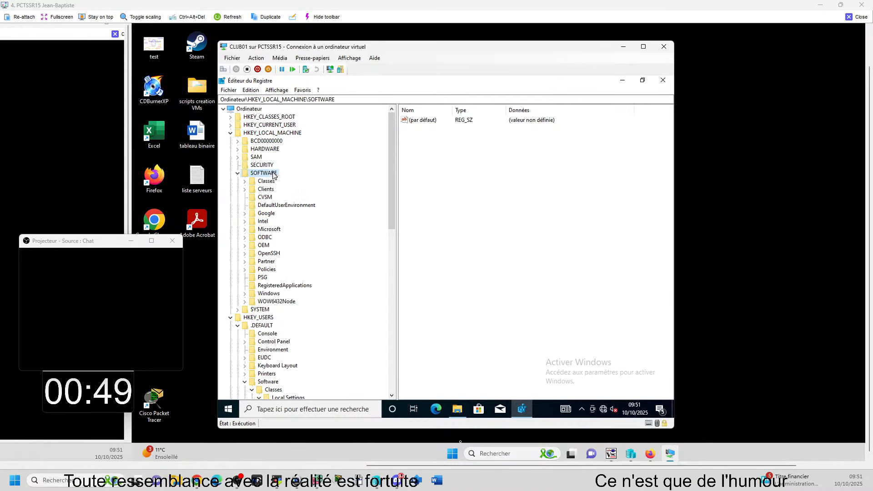
double_click(271, 230)
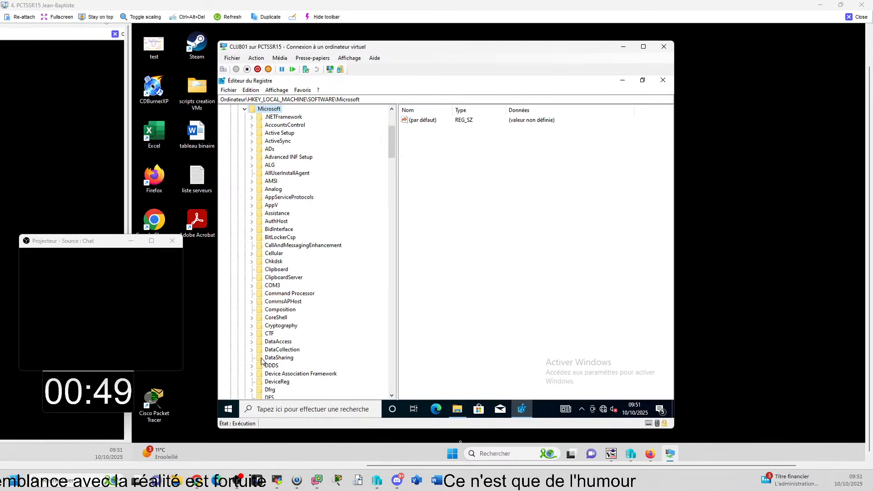
Step: Expand the Windows NT\CurrentVersion\ProfileList key under HKEY_LOCAL_MACHINE\SOFTWARE\Microsoft
scroll(282, 341, down, 12)
scroll(282, 341, down, 20)
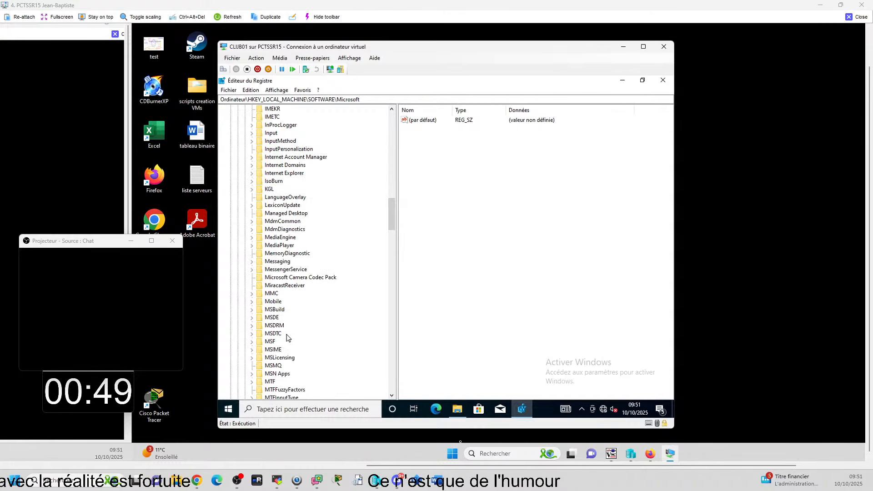
scroll(287, 330, down, 15)
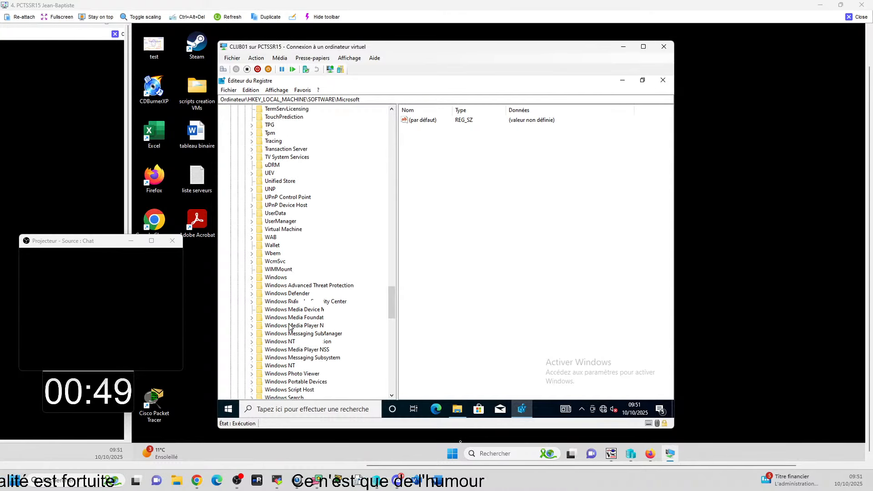
double_click(287, 342)
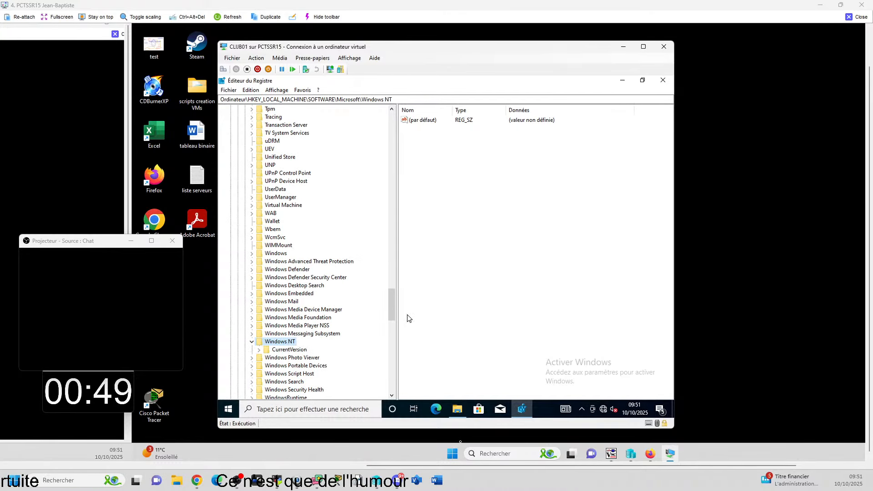
double_click(300, 351)
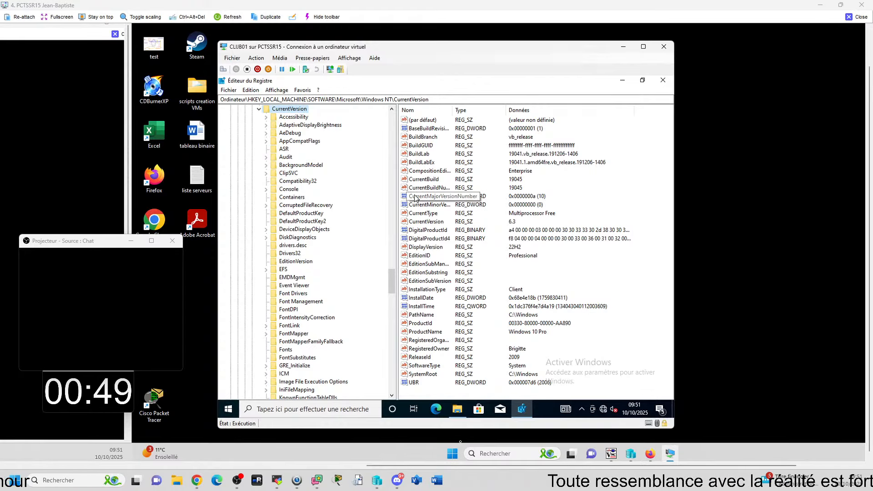
scroll(298, 272, down, 13)
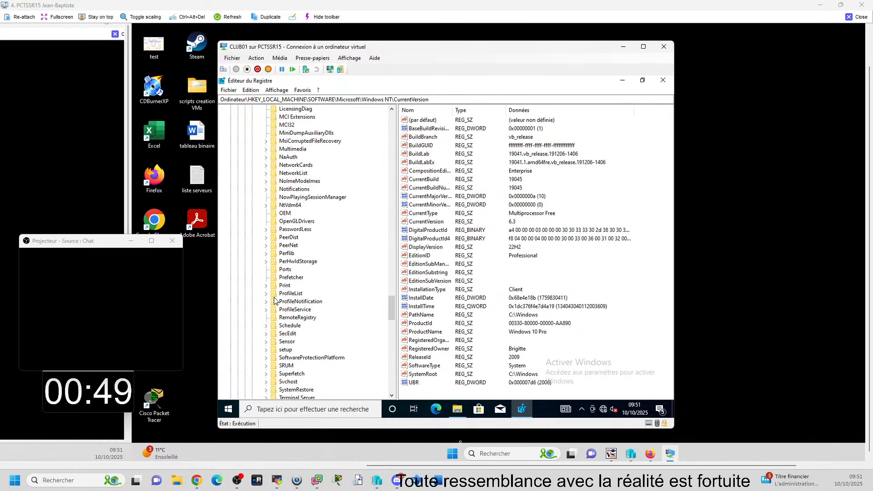
double_click(300, 294)
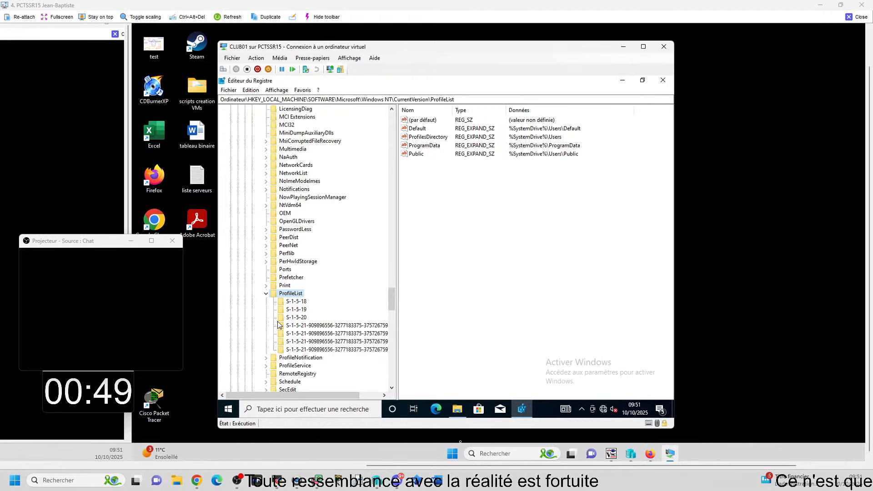
Step: Examine the values of the SID subkeys under ProfileList, including the one ending in -1003.bak, and widen the key tree
click(296, 302)
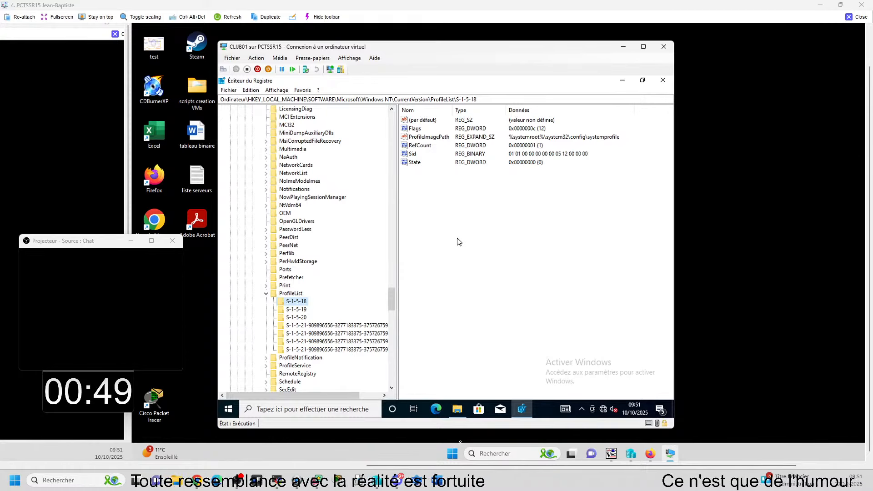
click(298, 310)
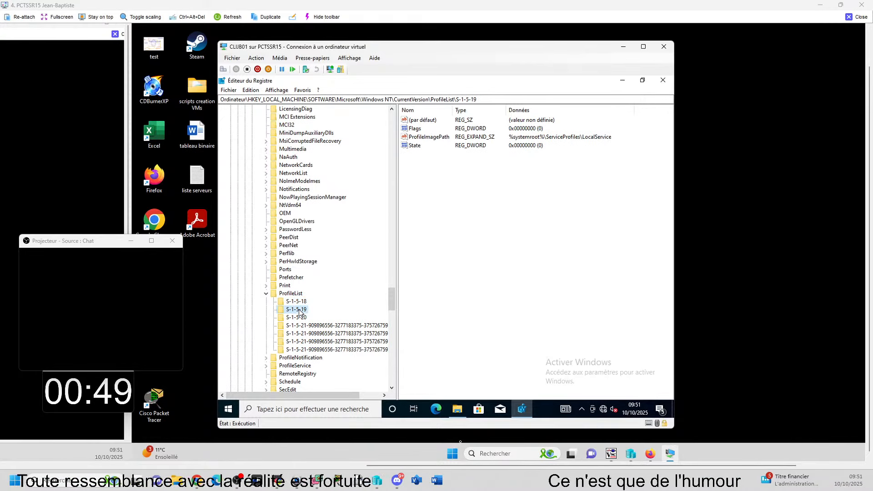
click(298, 318)
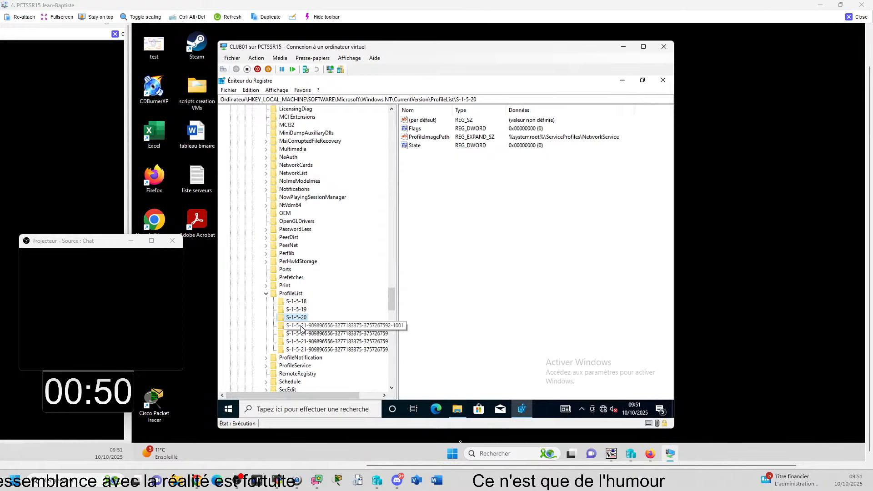
click(302, 326)
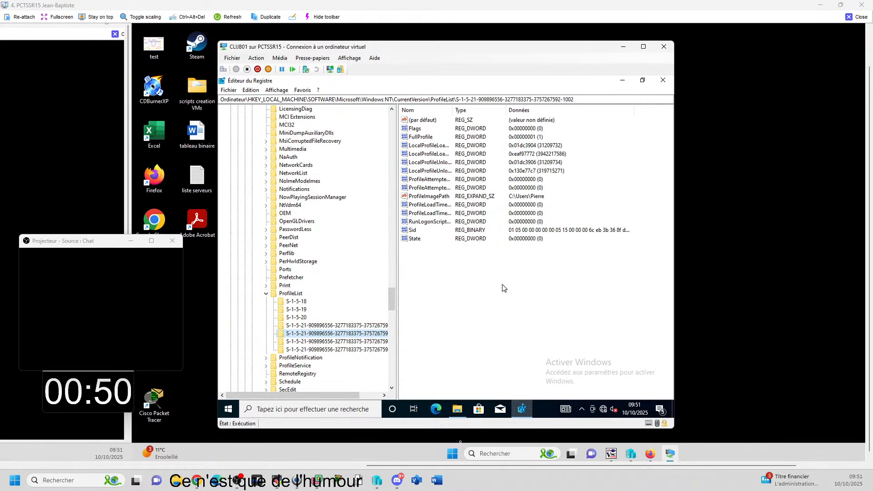
click(339, 341)
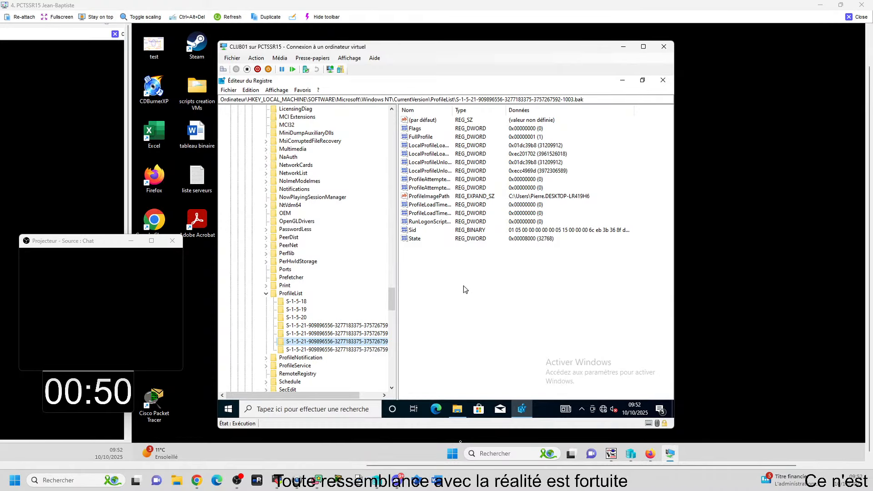
drag(397, 326, 409, 327)
Step: Delete the ProfileList subkey ending in -1003.bak with all its subkeys, and close the Registry Editor
scroll(328, 309, down, 7)
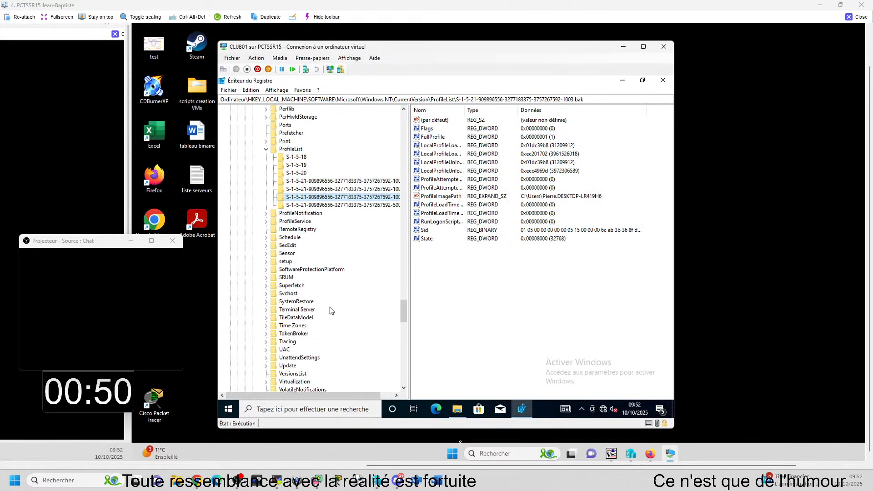
scroll(288, 221, down, 10)
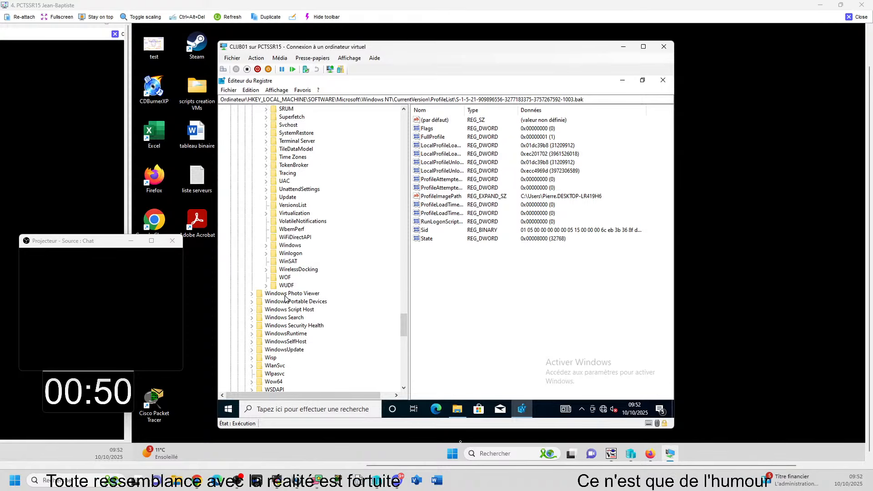
scroll(287, 299, down, 20)
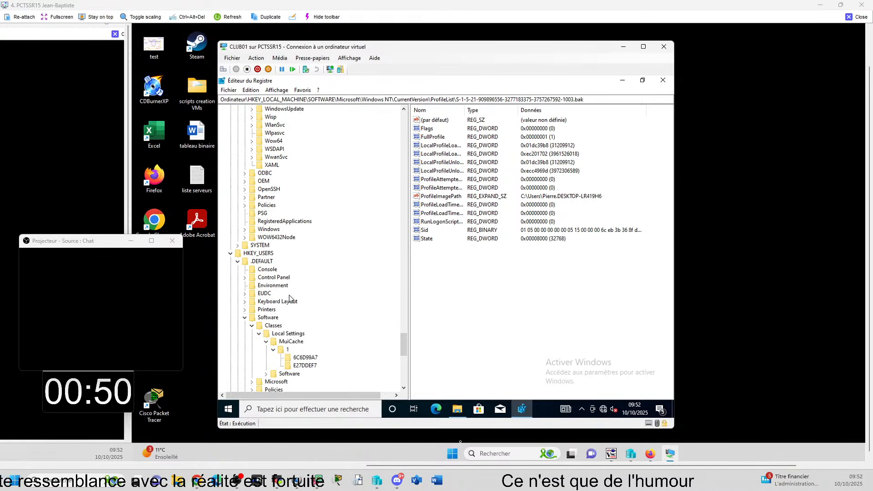
scroll(289, 298, down, 3)
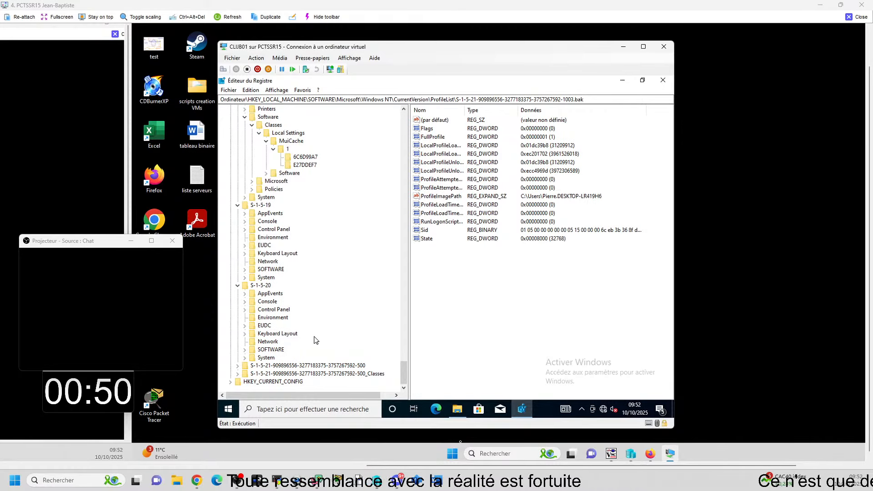
scroll(316, 340, up, 20)
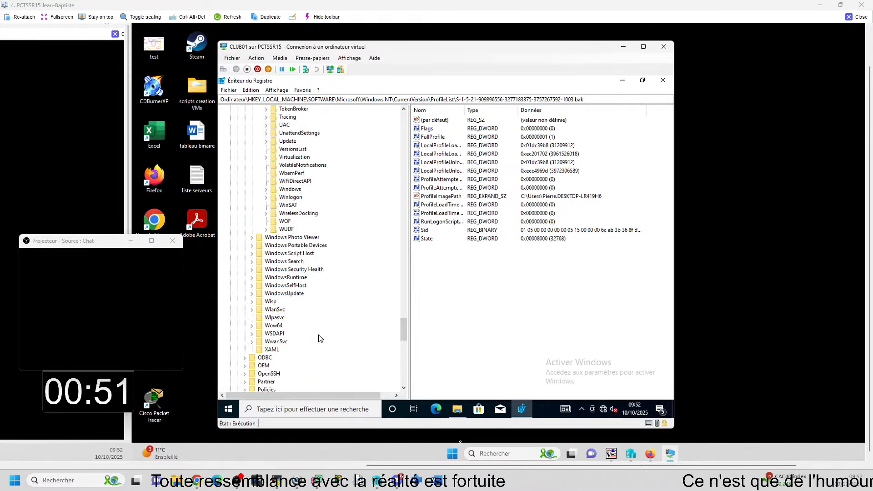
scroll(319, 339, up, 15)
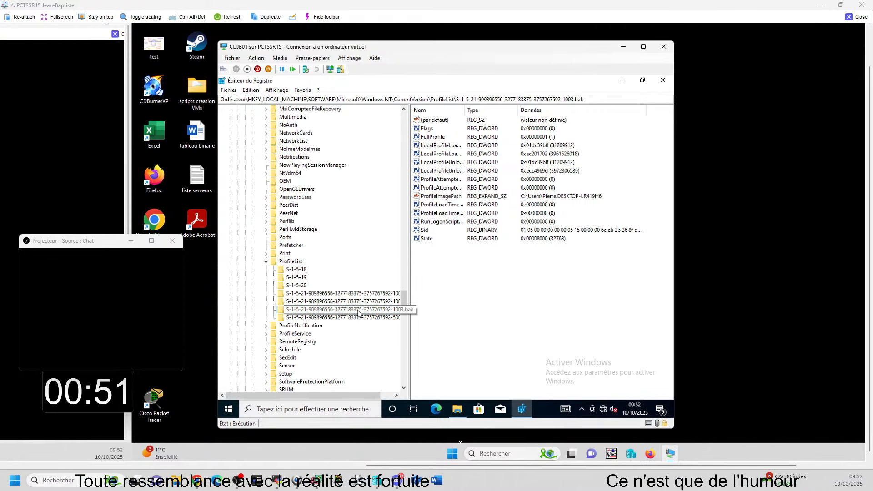
right_click(359, 312)
click(393, 259)
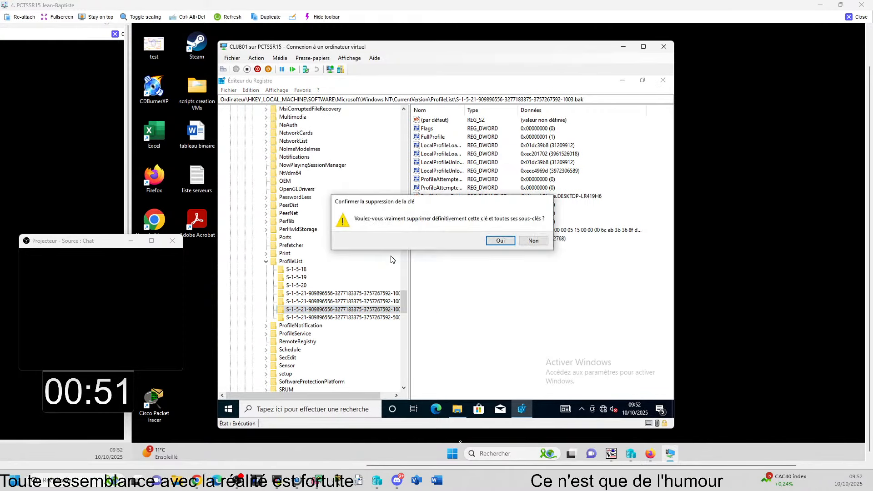
click(500, 240)
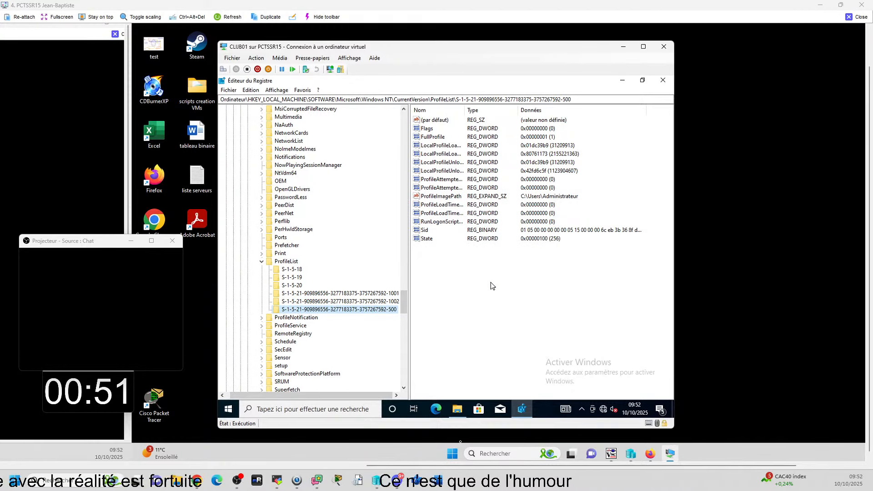
click(491, 285)
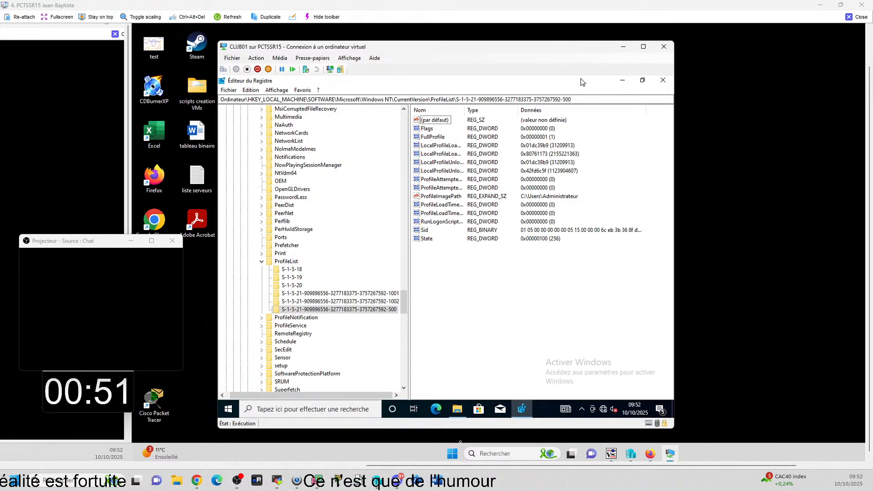
click(662, 80)
Step: Sign out of the current Windows session in the virtual machine and sign in to the affected user's account with its password
click(228, 408)
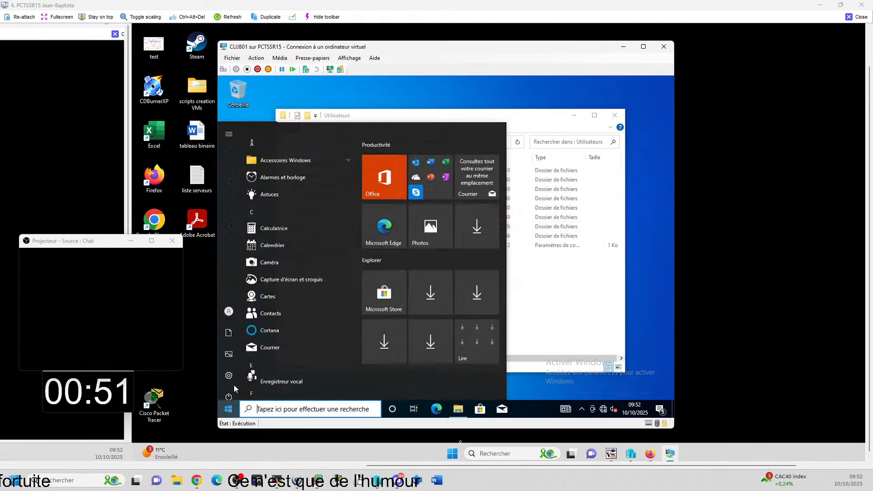
click(232, 304)
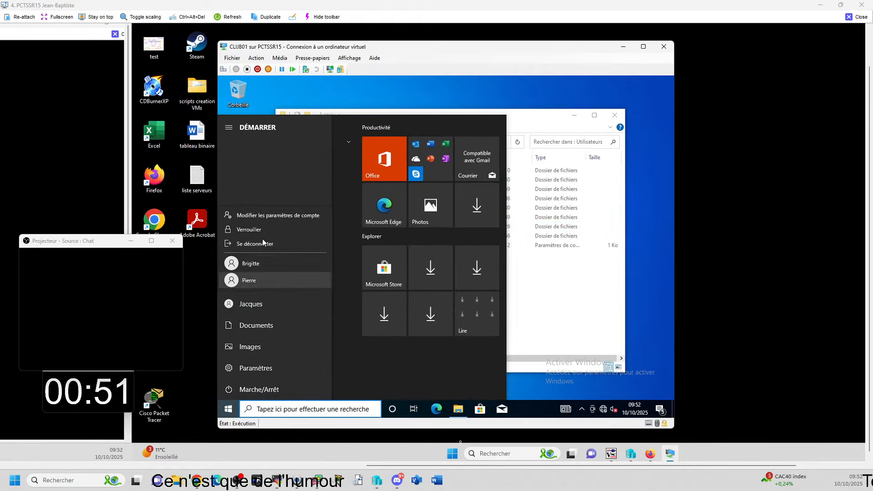
click(261, 243)
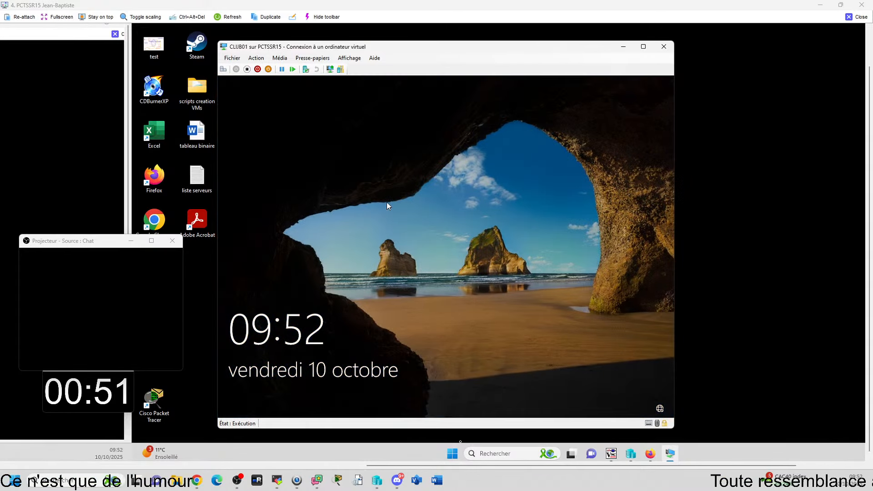
click(388, 201)
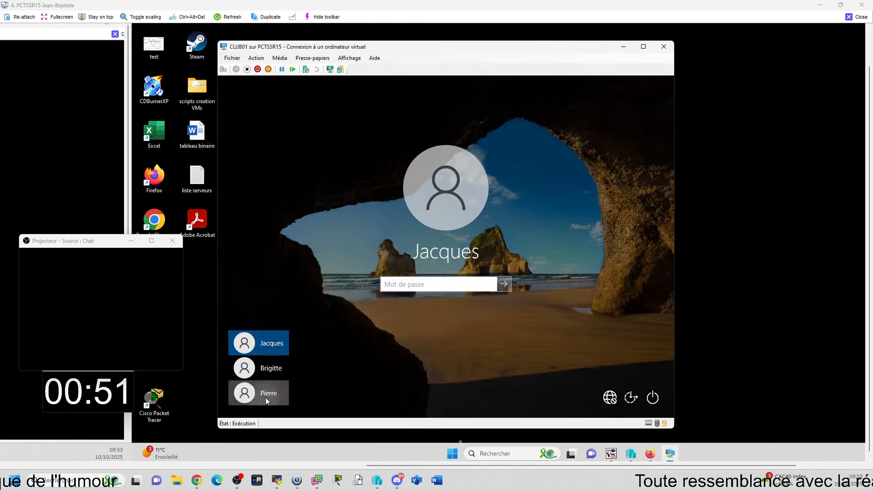
click(266, 399)
text(•••)
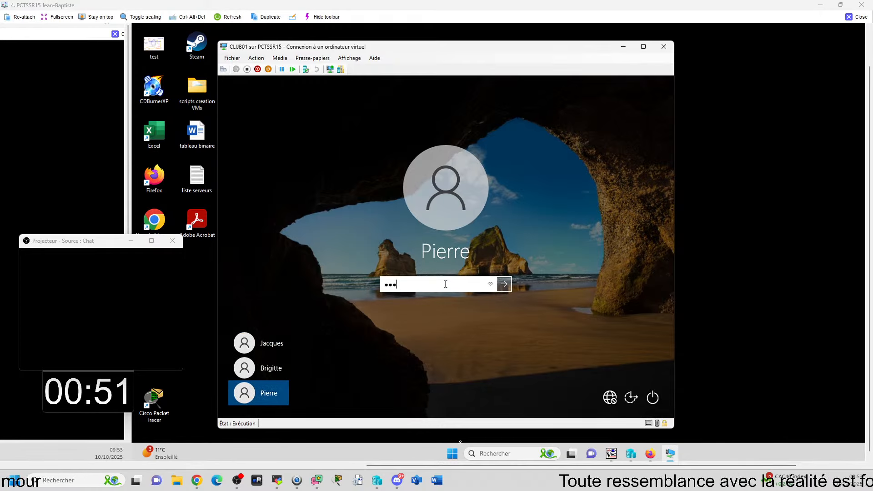
key(Return)
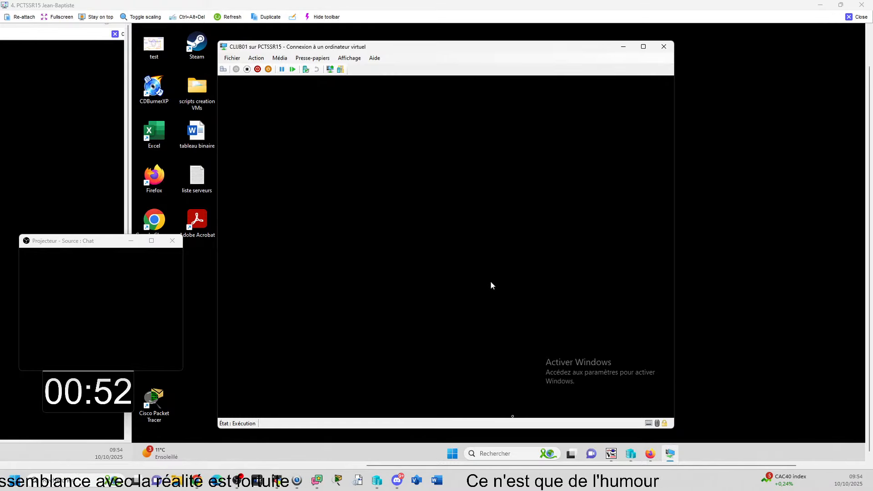
Step: Try to open the taskbar settings from the black desktop and bring the Settings window to the front
key(super)
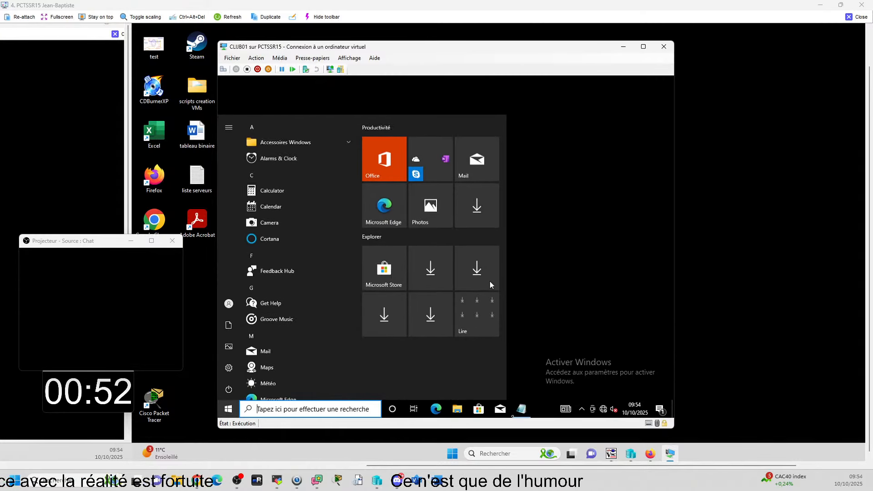
click(550, 266)
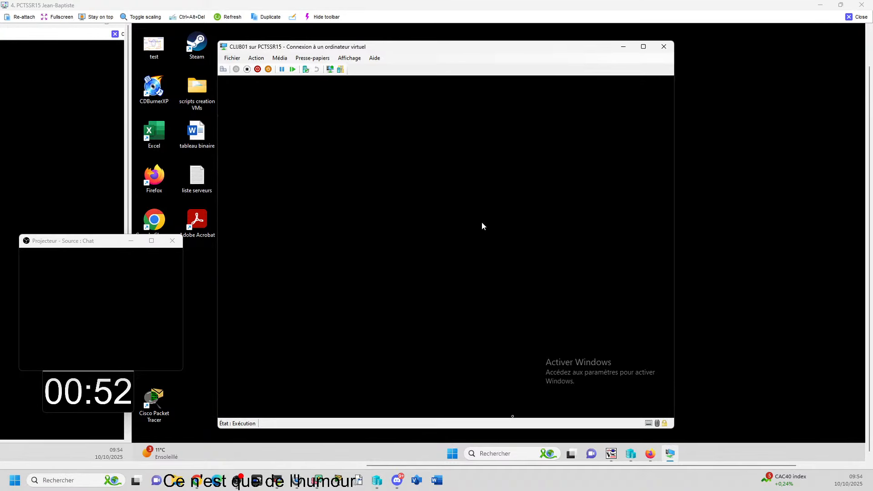
key(super)
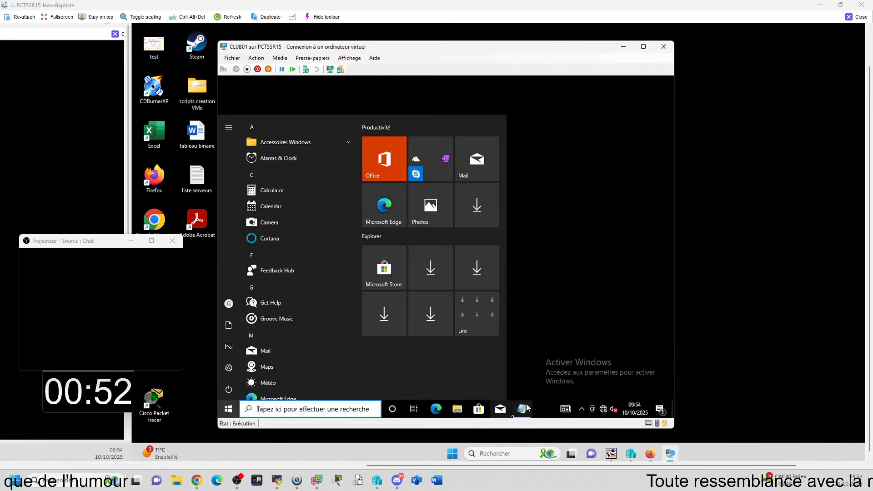
right_click(541, 408)
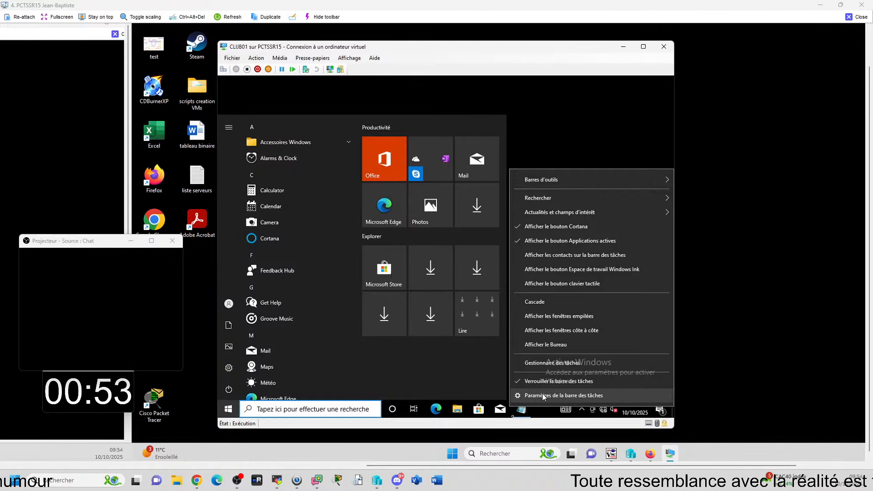
click(547, 381)
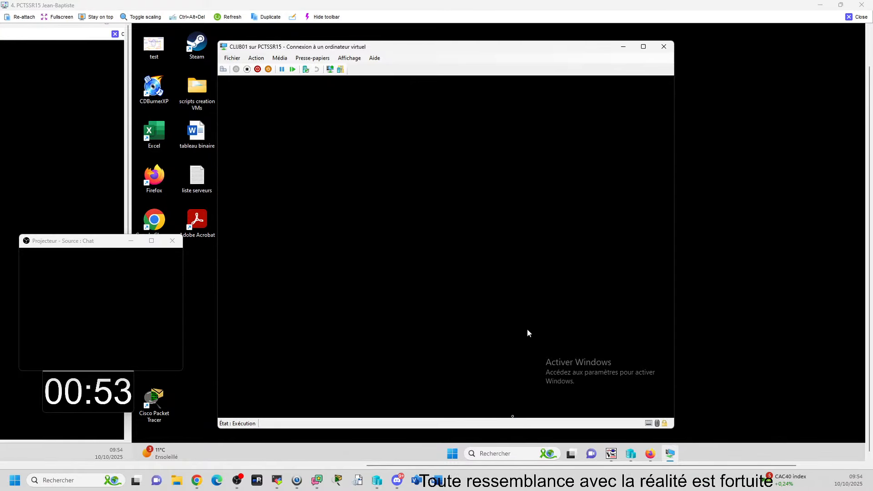
key(super)
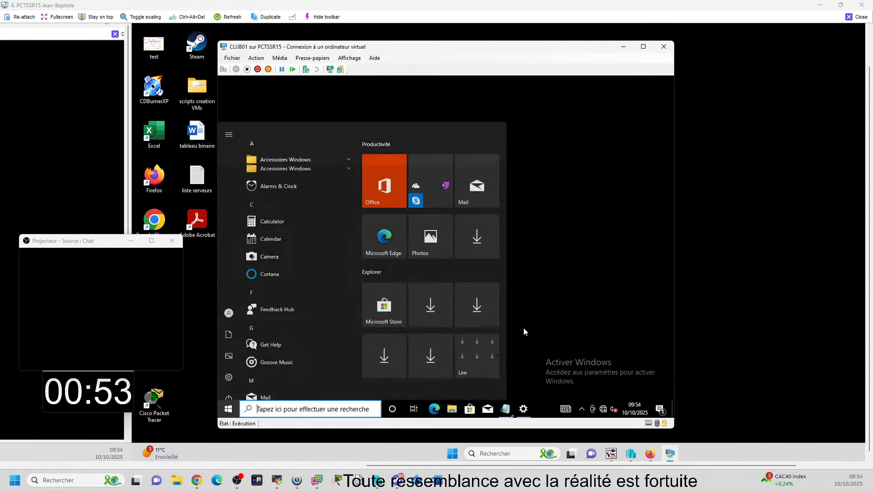
click(523, 410)
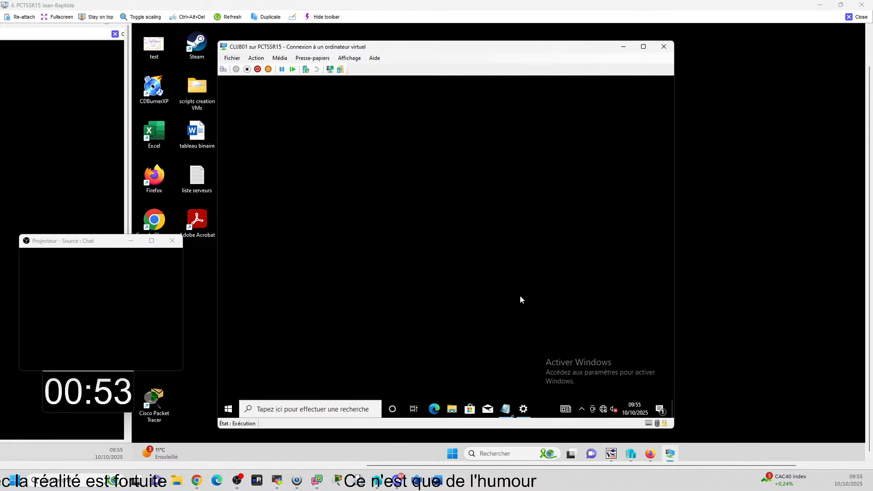
Step: Restart Windows in the CLUB01 virtual machine and close the untitled Notepad window on the desktop
click(229, 409)
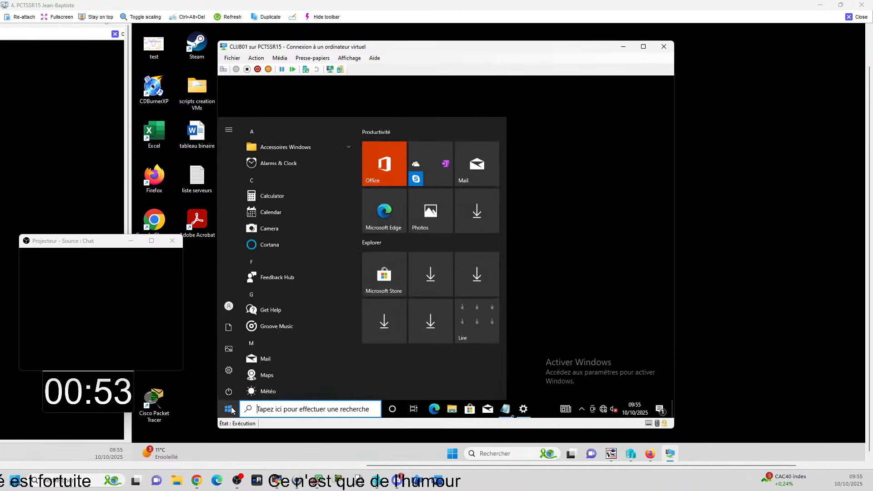
click(228, 390)
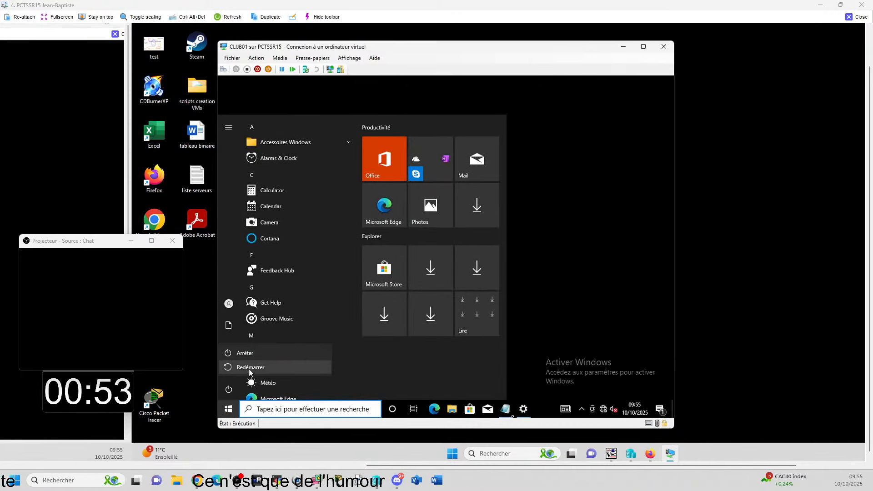
click(249, 369)
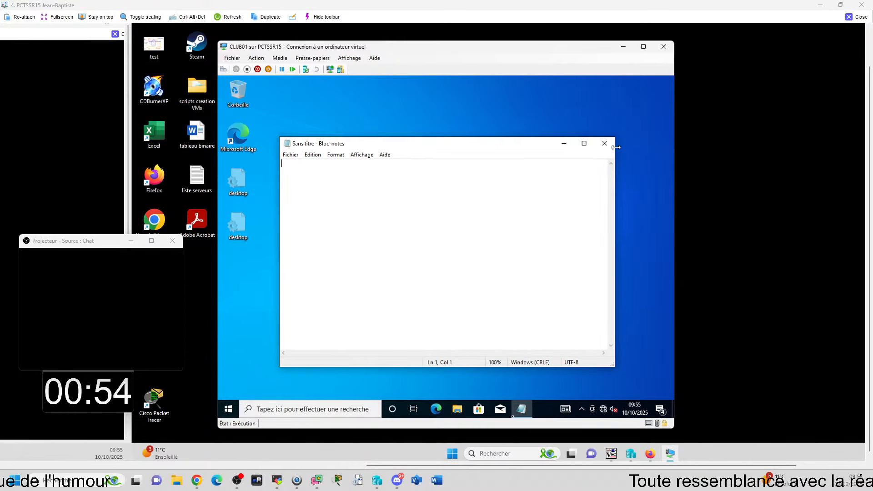
click(601, 144)
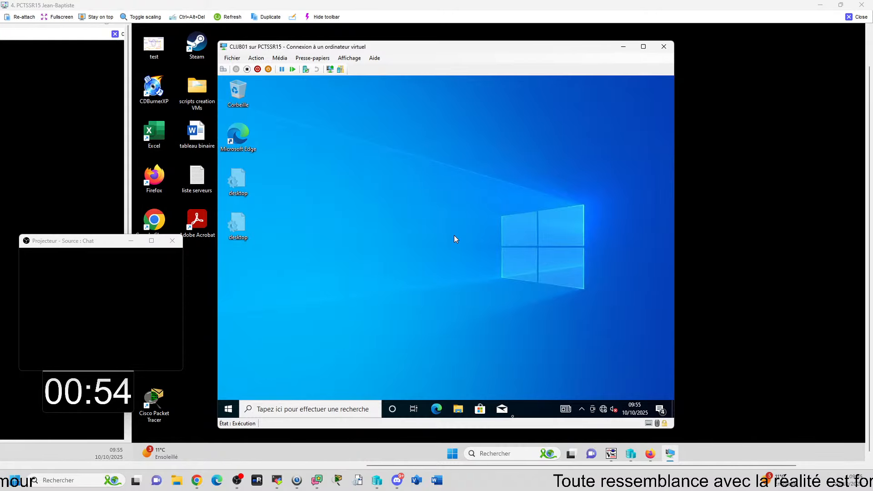
Step: Sign out of the current session, sign in to the affected user's account with its password, and close the untitled Notepad window
click(225, 414)
click(228, 304)
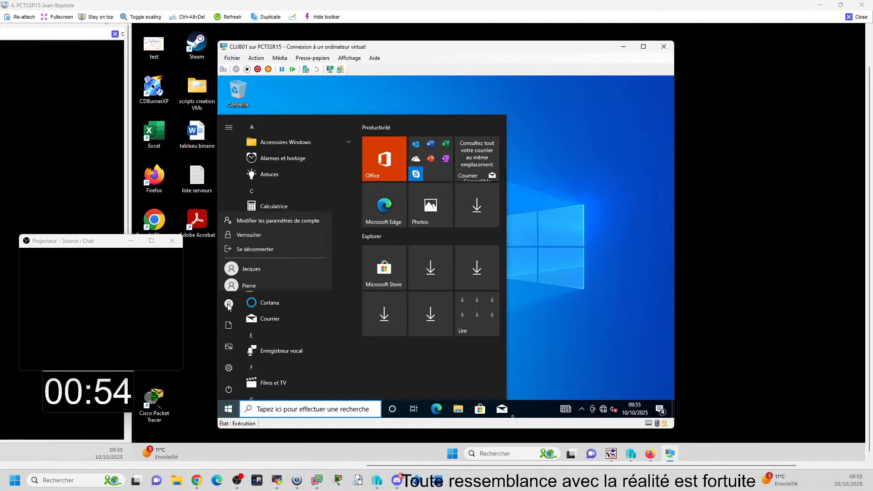
click(255, 245)
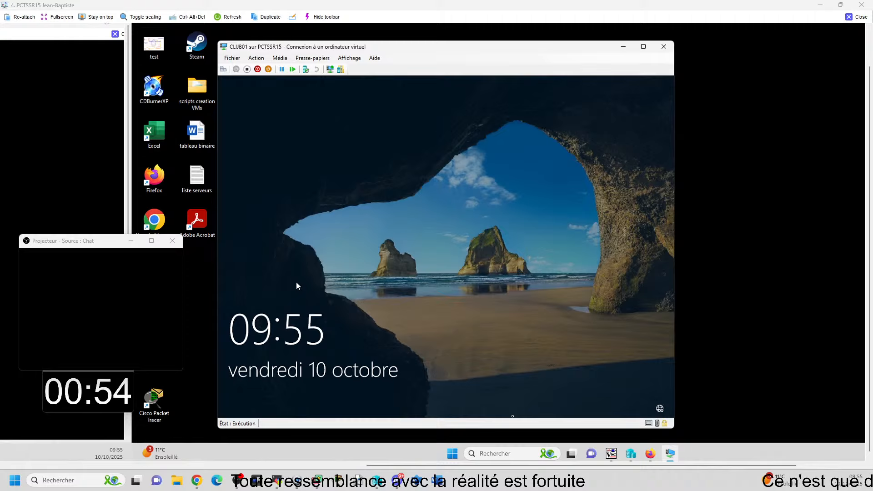
click(449, 291)
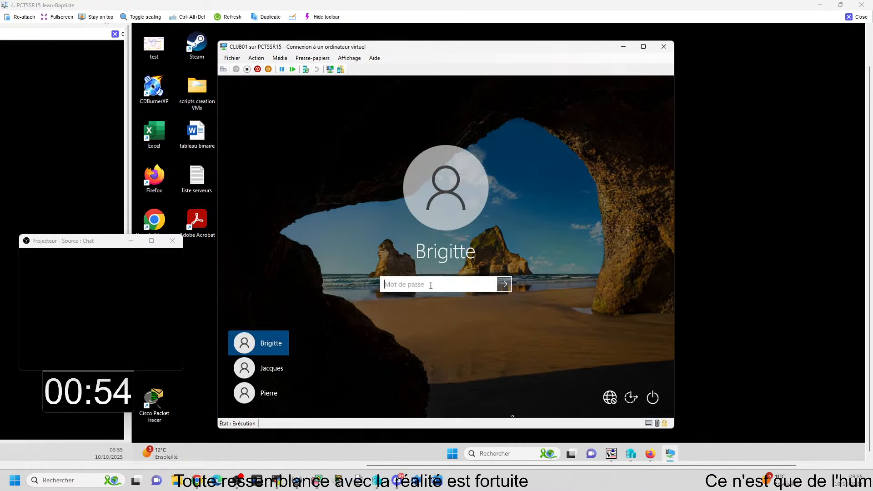
click(266, 393)
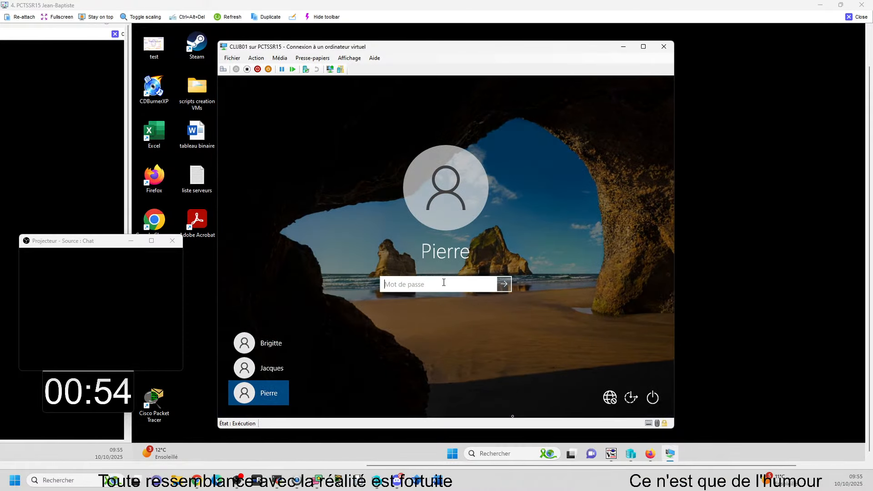
text(*****)
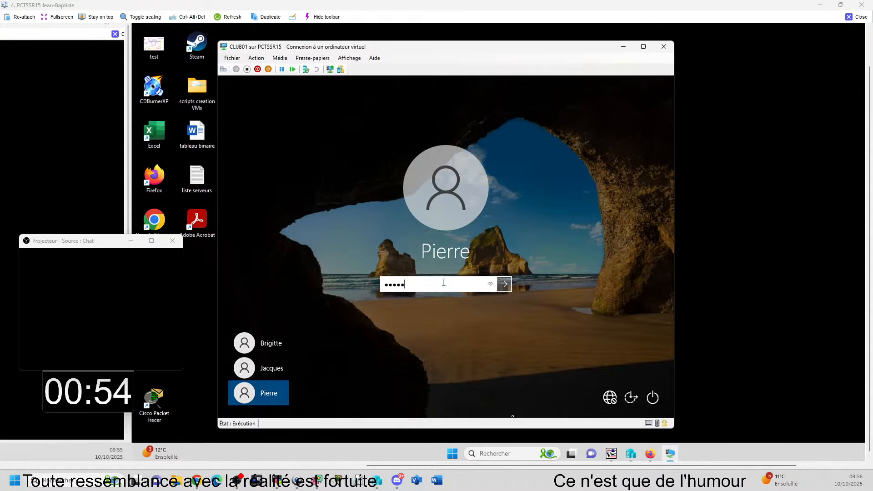
text(***)
key(Return)
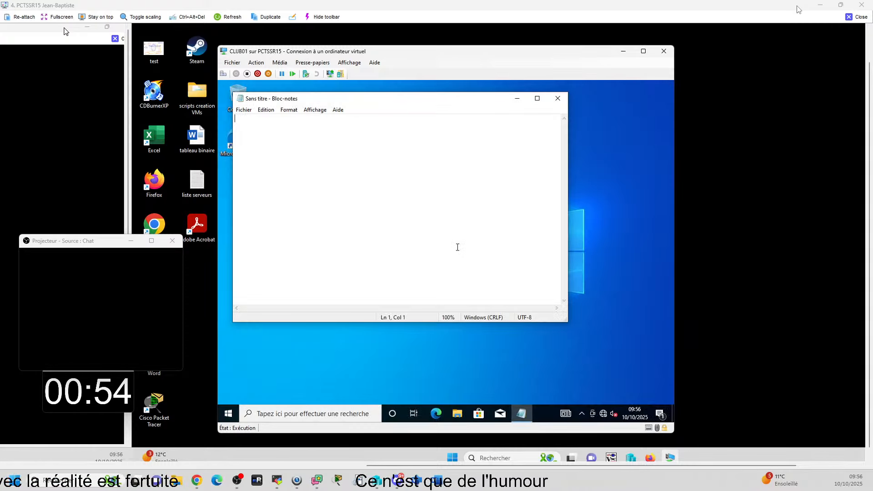
click(558, 98)
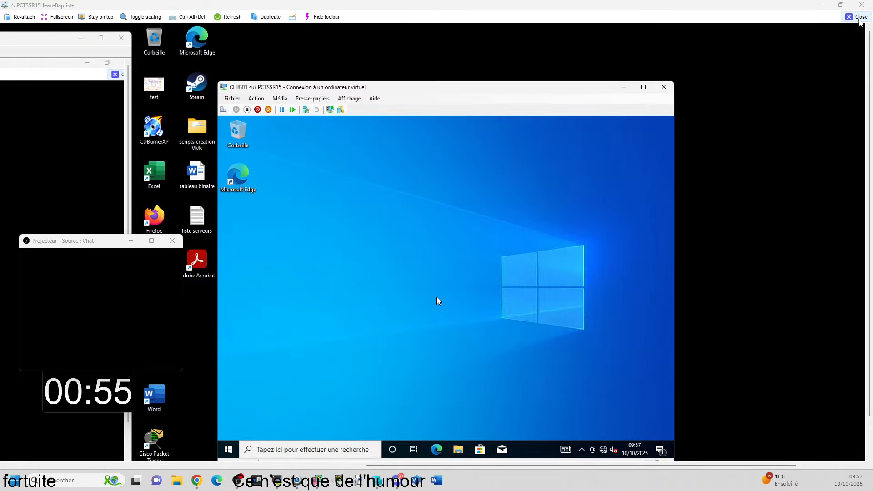
Step: Close the remote view of PCTSSR15 and connect to the CLIXY01 virtual machine at 1366 by 768 pixels
click(858, 20)
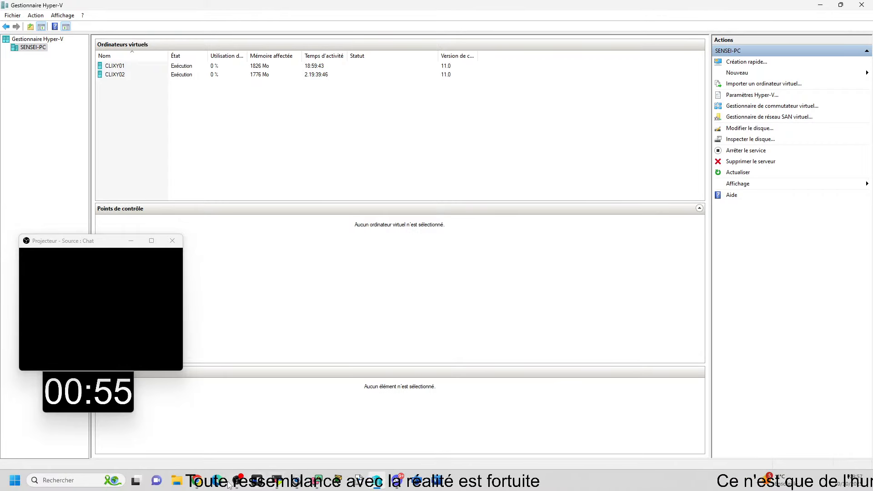
mouse_move(375, 485)
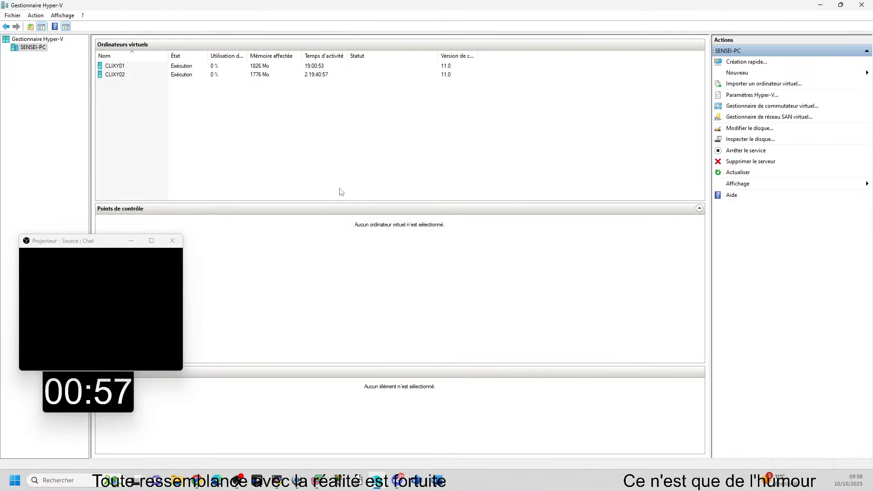
double_click(114, 67)
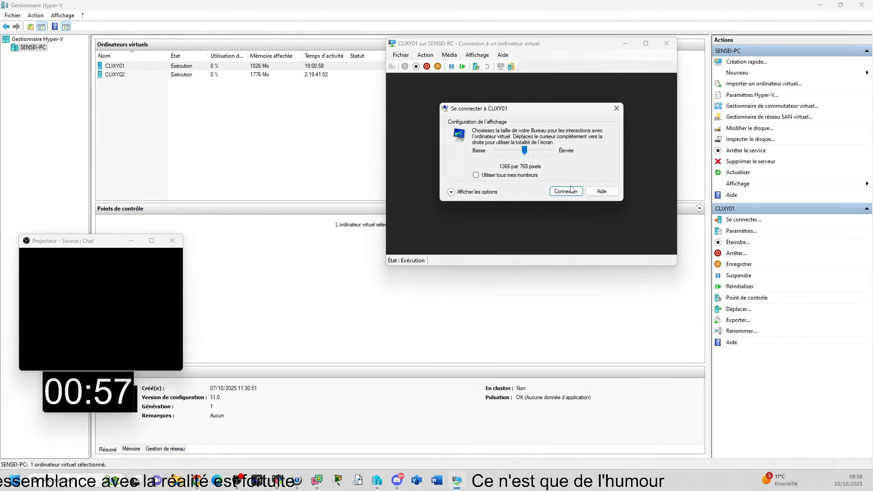
click(562, 188)
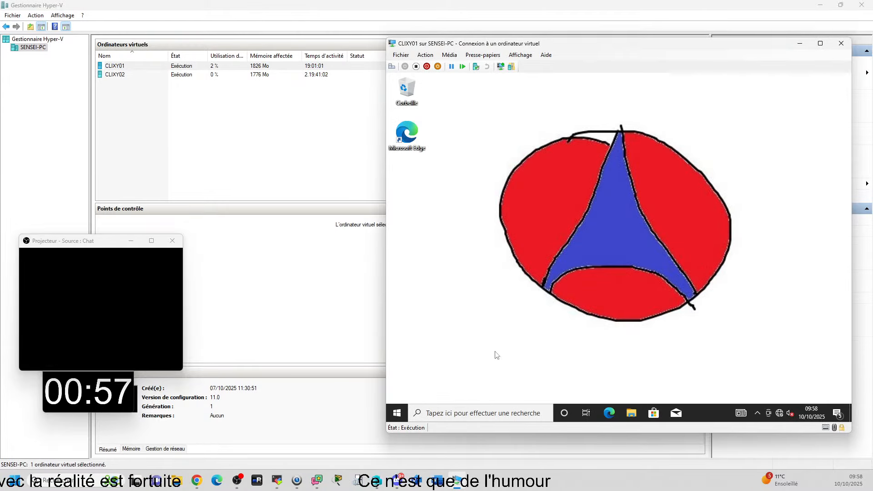
Step: Switch CLIXY01 to the other account that is already connected, using its password, and close the Registry Editor
click(397, 413)
click(397, 306)
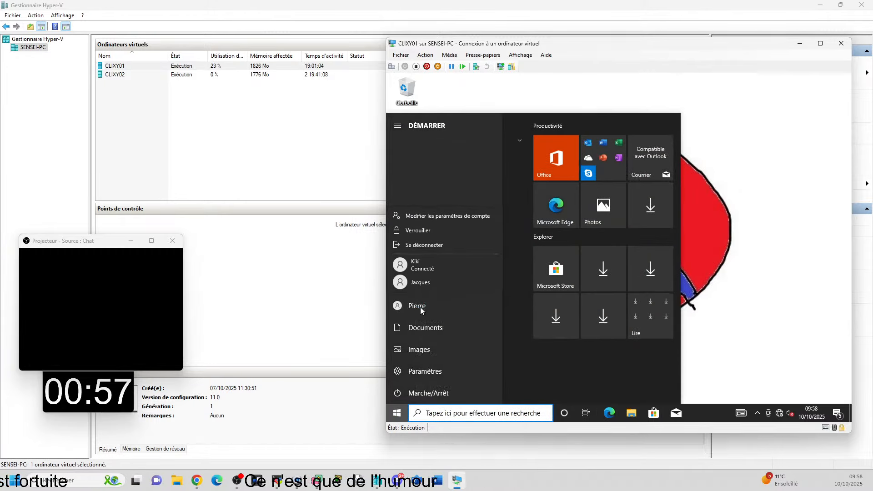
click(418, 263)
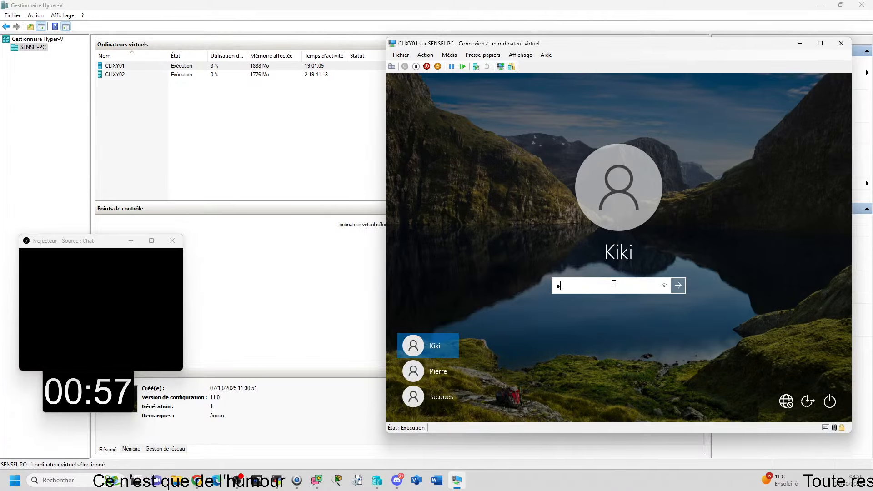
click(614, 283)
text(•••••)
key(Return)
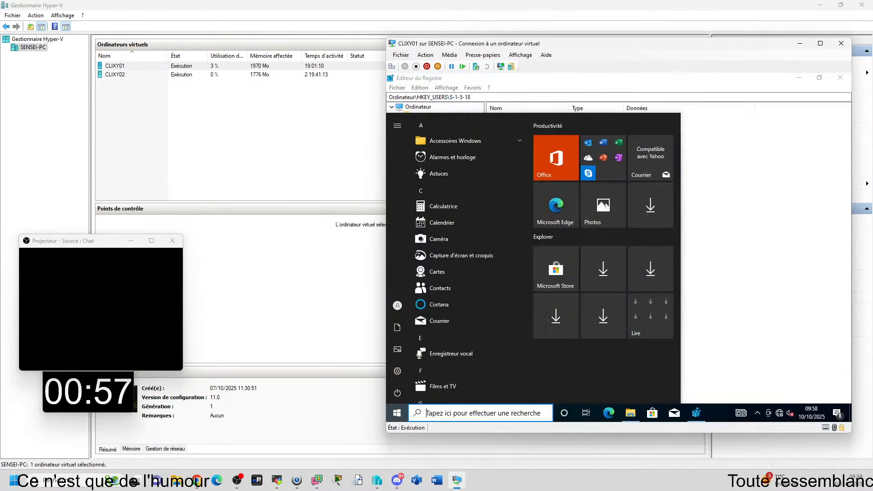
click(816, 165)
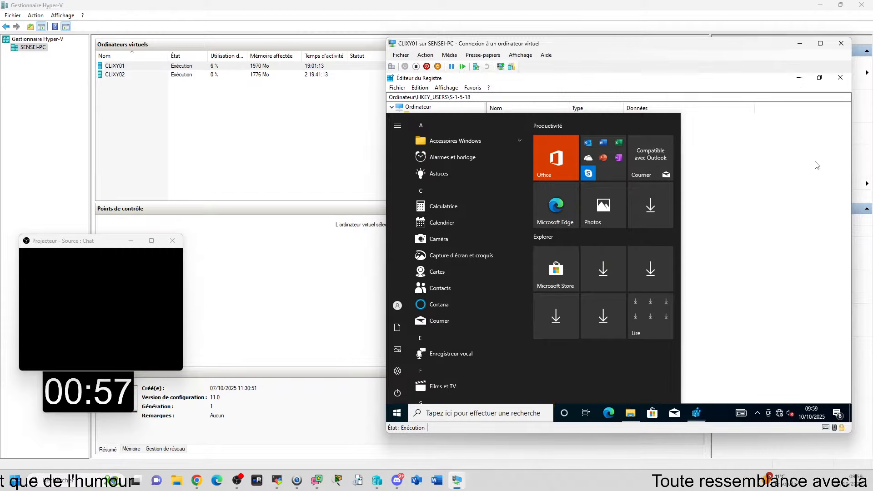
click(848, 77)
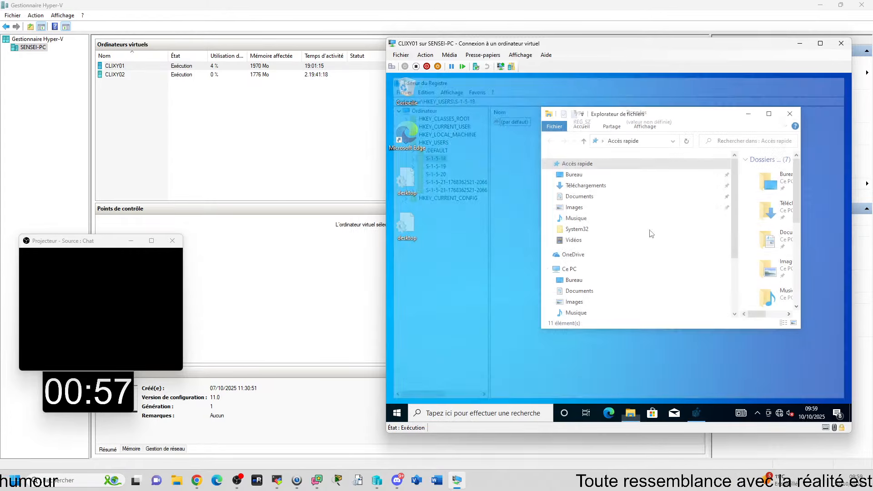
Step: Search Windows in CLIXY01 for "comptes"
key(super)
text(comptes)
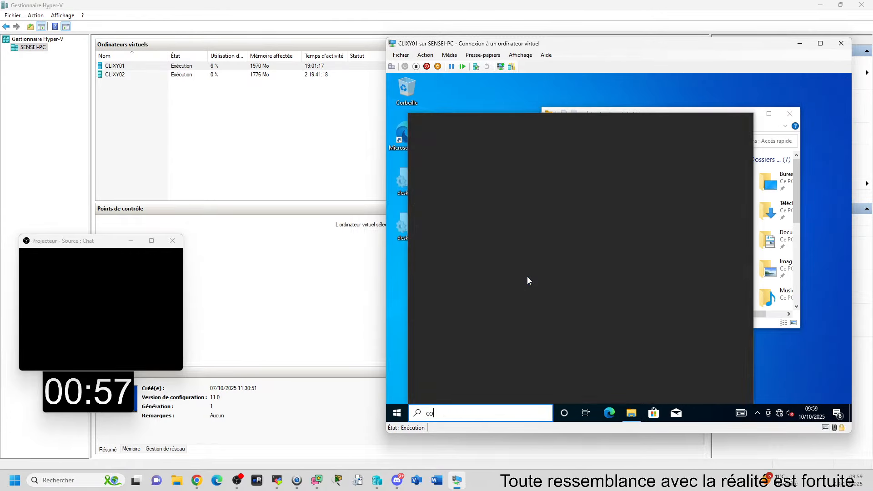
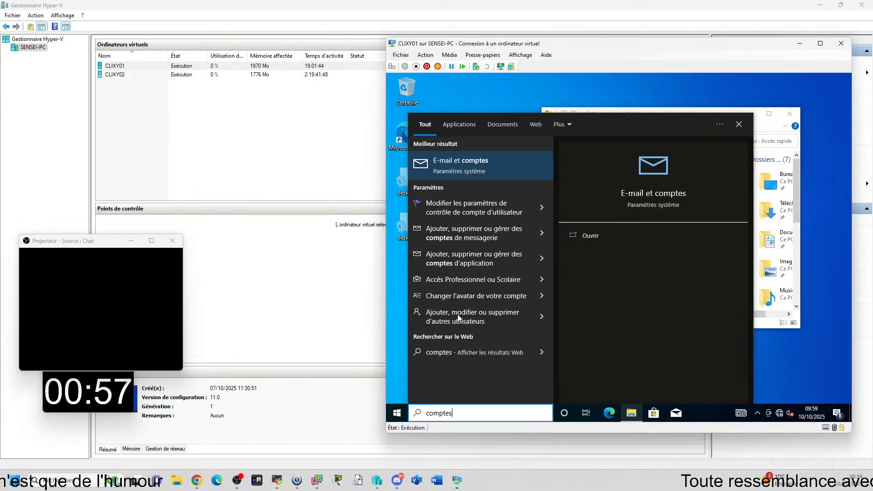
Step: Open the settings for adding, changing or removing other users from the search results and examine the accounts listed under Autres utilisateurs
click(457, 314)
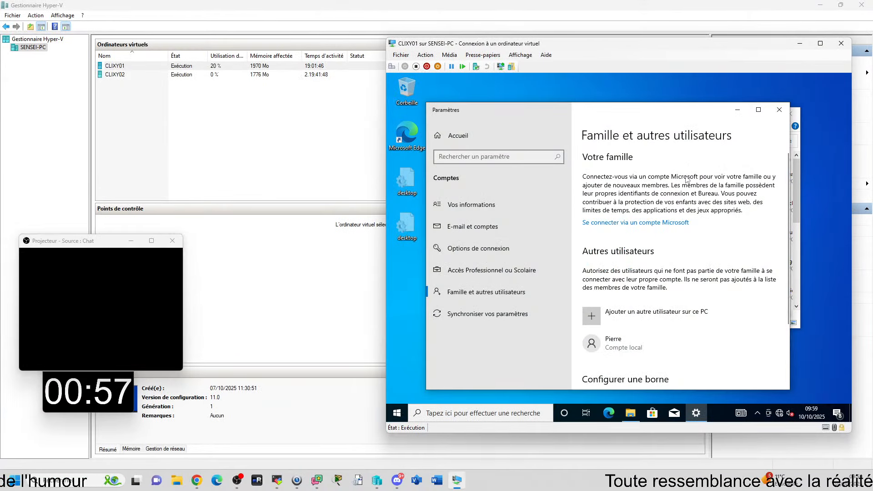
scroll(682, 218, down, 2)
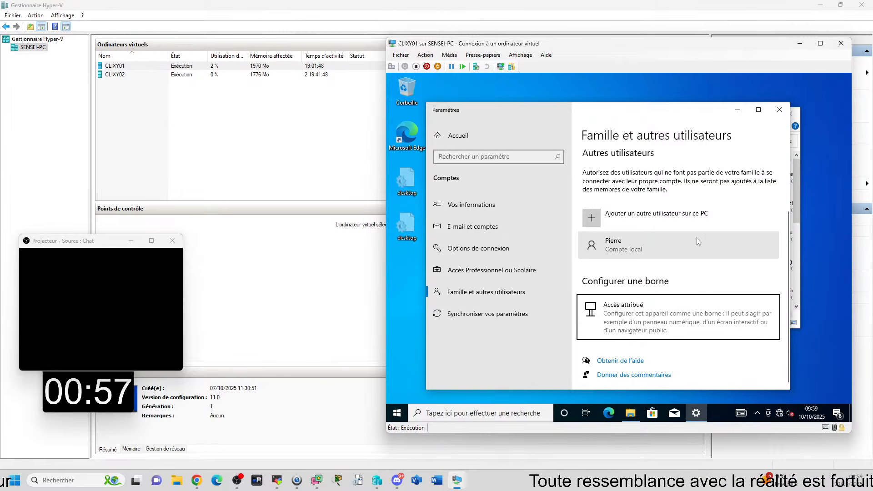
scroll(696, 237, up, 2)
drag(610, 113, 575, 88)
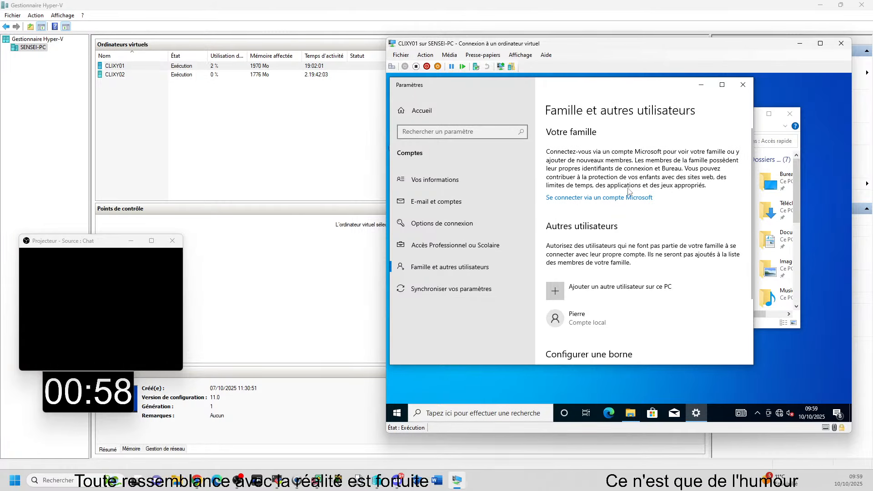
scroll(618, 191, down, 3)
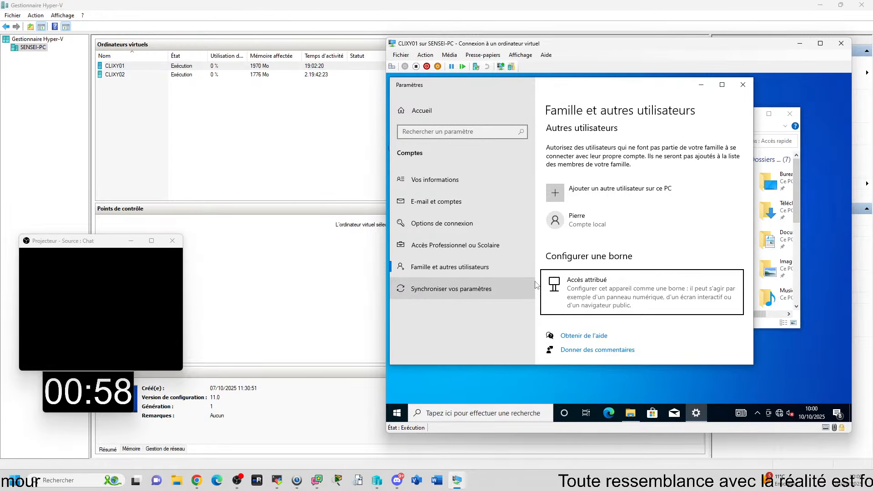
Step: Close the Settings and File Explorer windows in CLIXY01 to return to an empty desktop
click(396, 413)
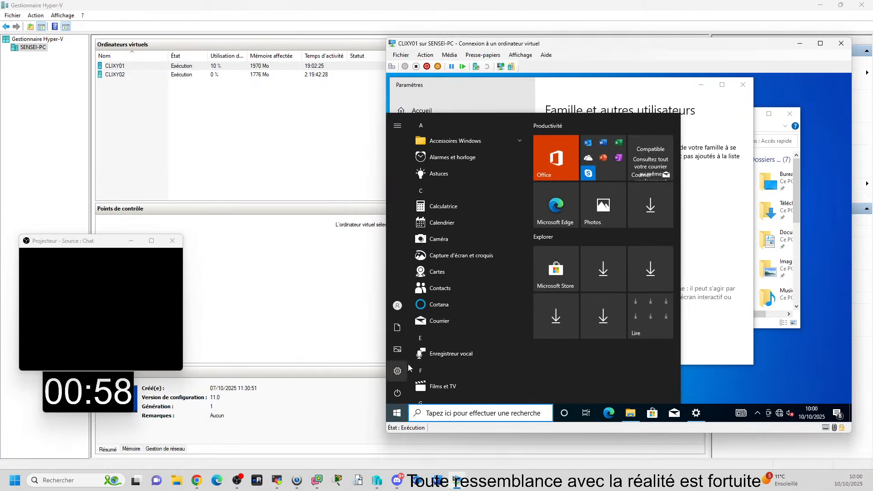
click(398, 371)
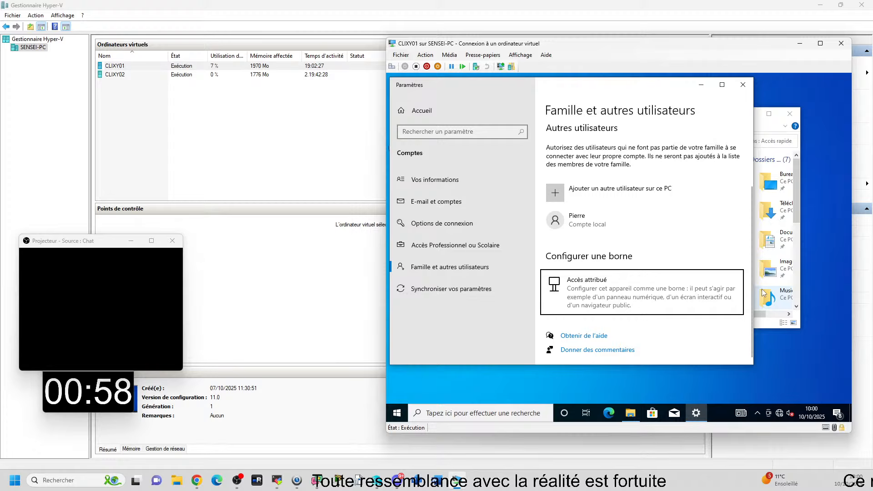
click(743, 85)
click(495, 191)
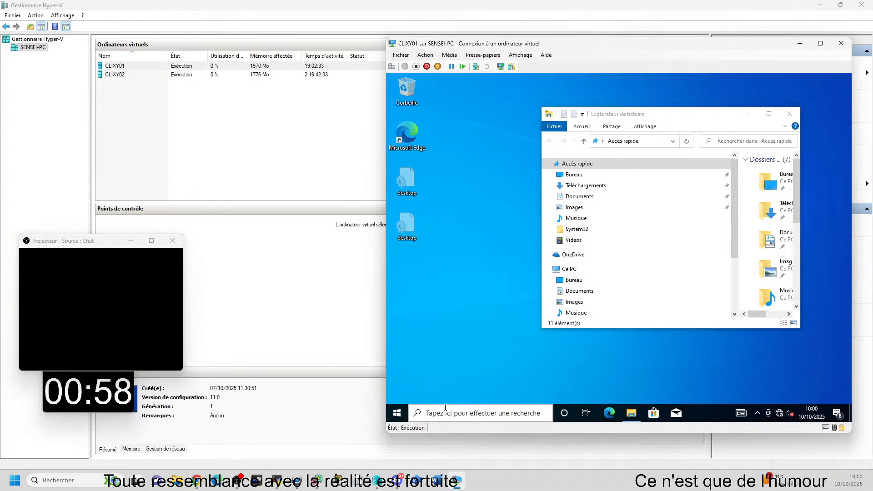
click(401, 413)
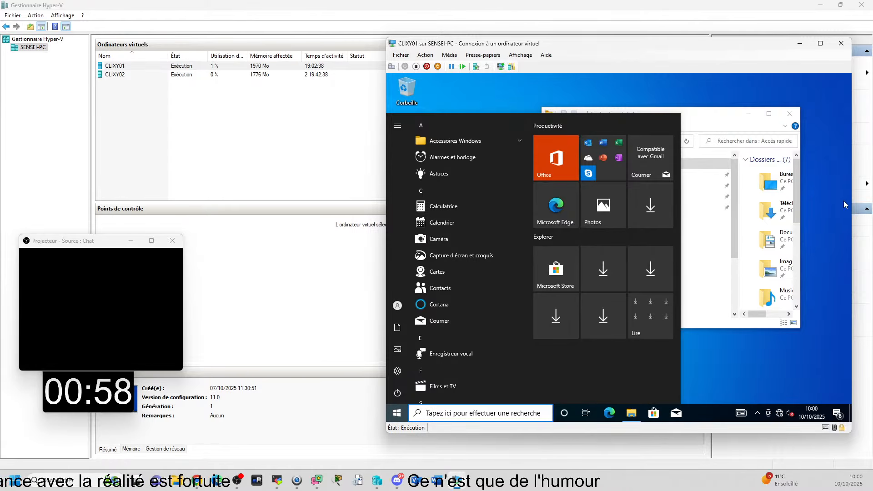
click(801, 113)
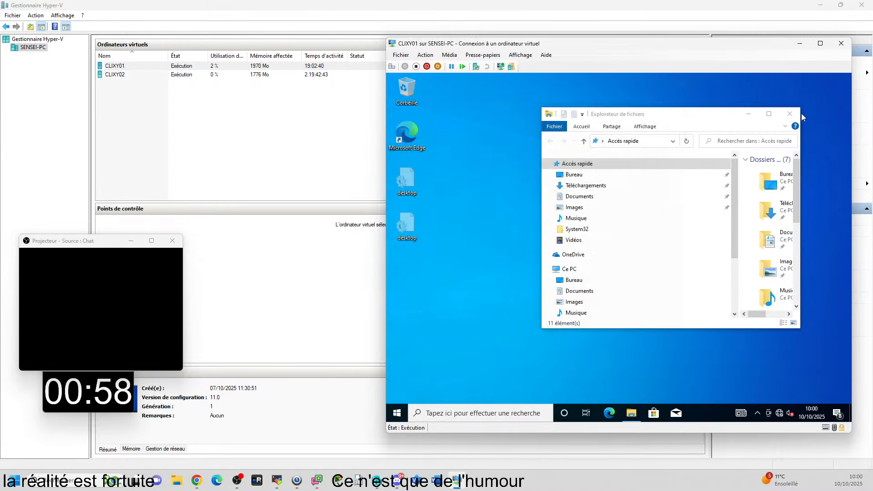
click(790, 114)
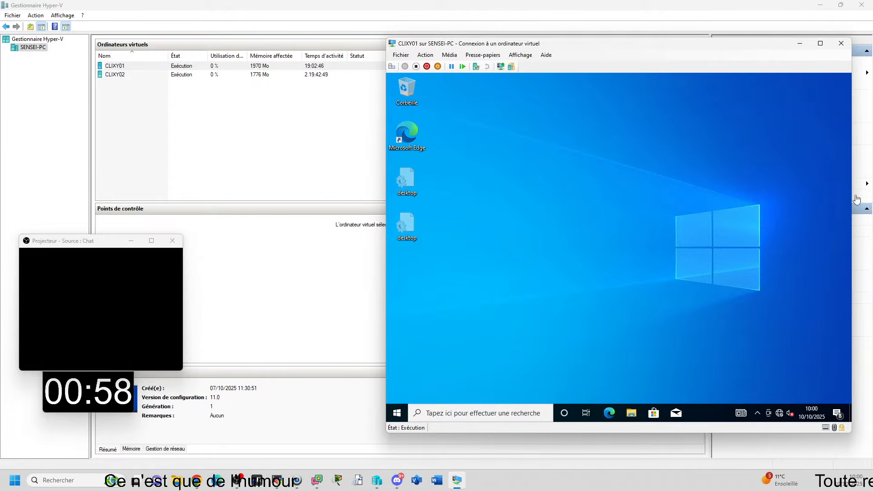
Step: Open Windows Settings in CLIXY01, look through the categories and go to Comptes
click(396, 412)
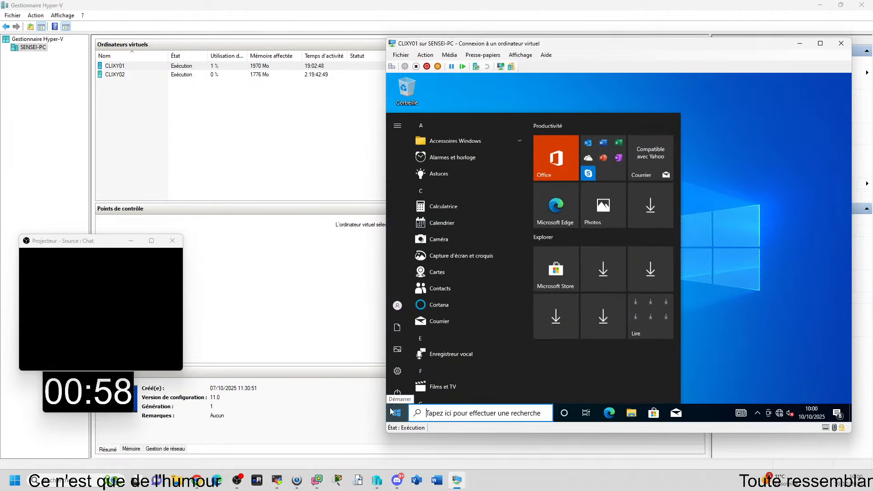
mouse_move(398, 372)
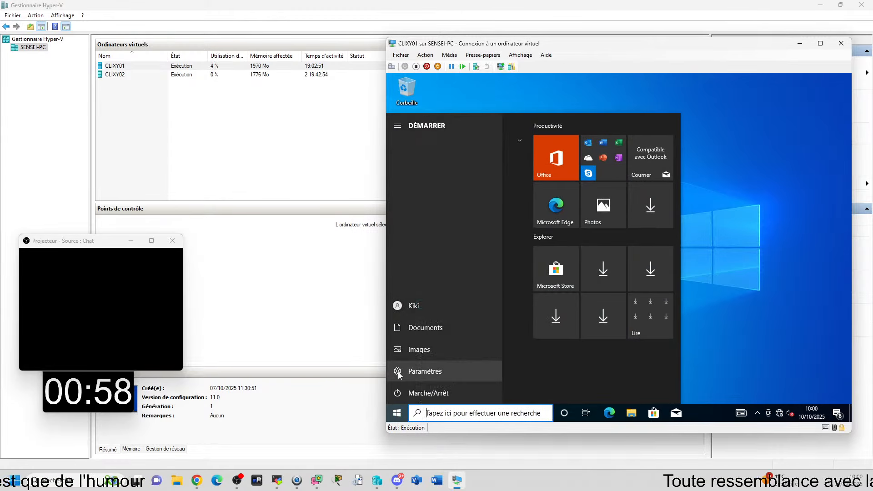
click(398, 372)
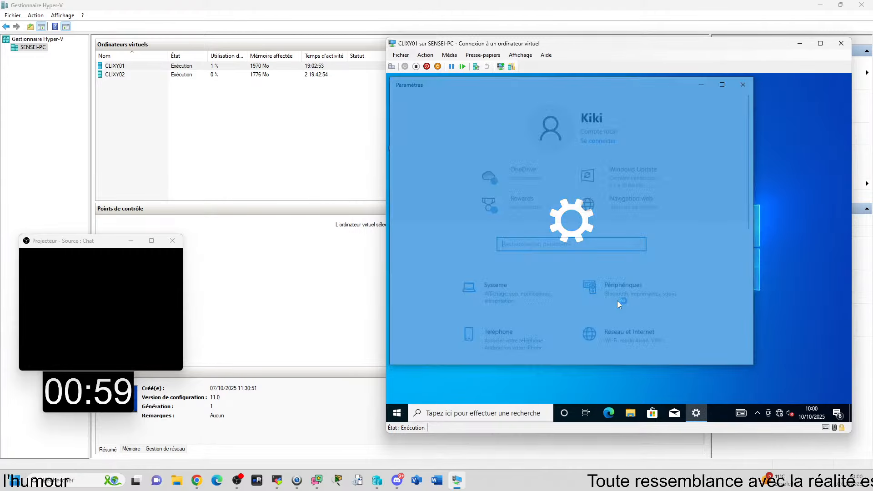
scroll(673, 278, down, 5)
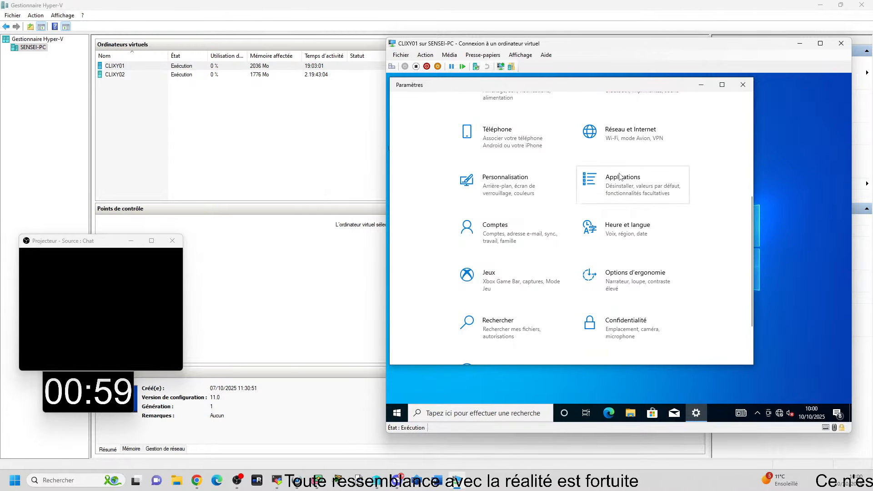
scroll(632, 186, up, 3)
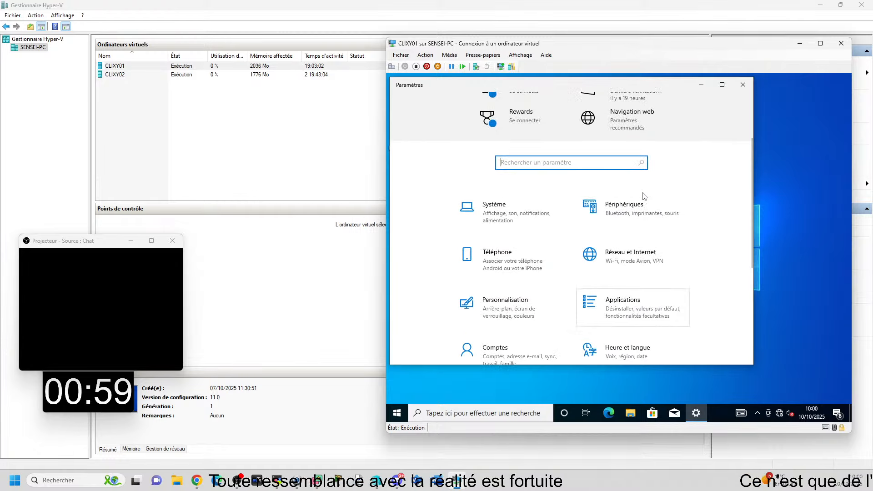
scroll(643, 195, down, 2)
scroll(645, 195, down, 2)
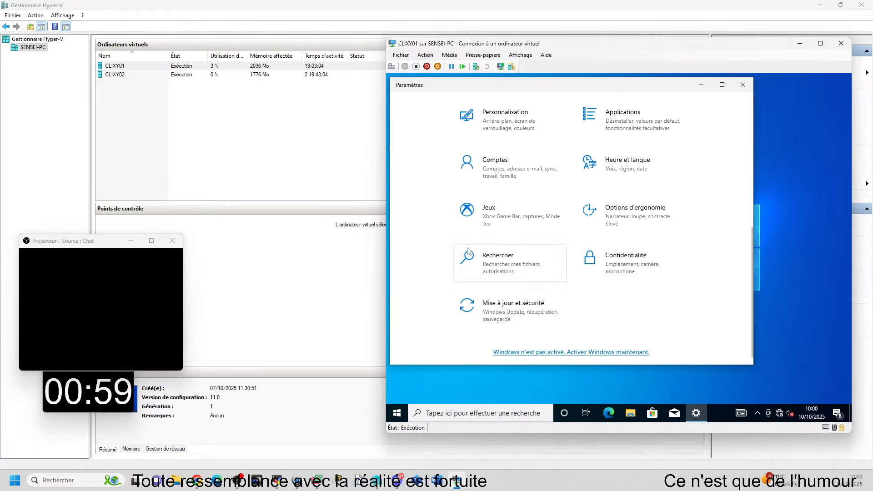
scroll(659, 191, up, 3)
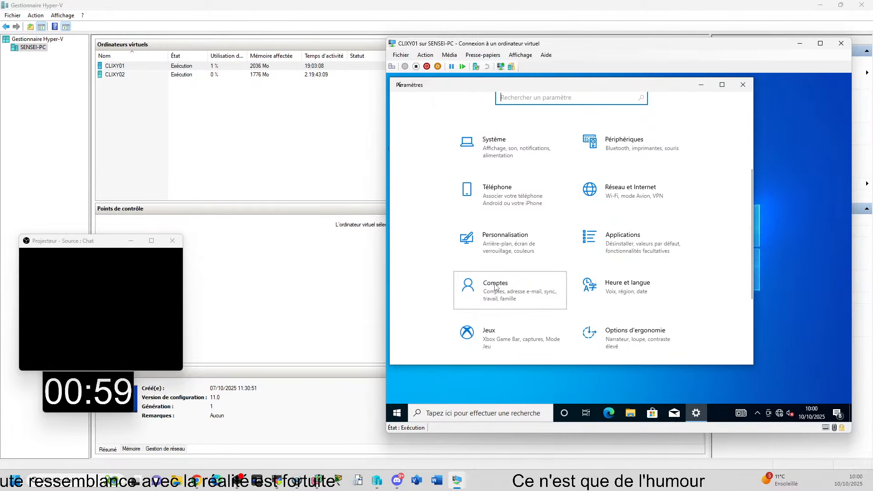
click(534, 293)
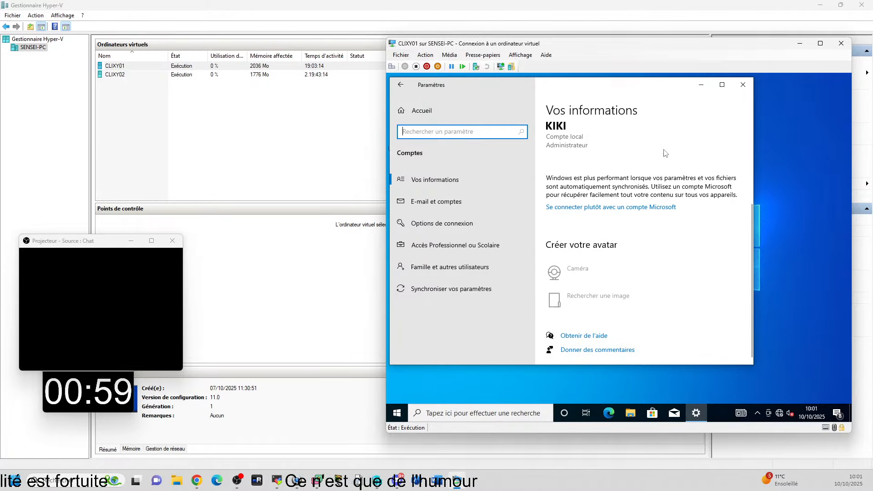
Step: Review the current account's information and the accounts under Famille et autres utilisateurs, and close Settings
scroll(592, 196, up, 3)
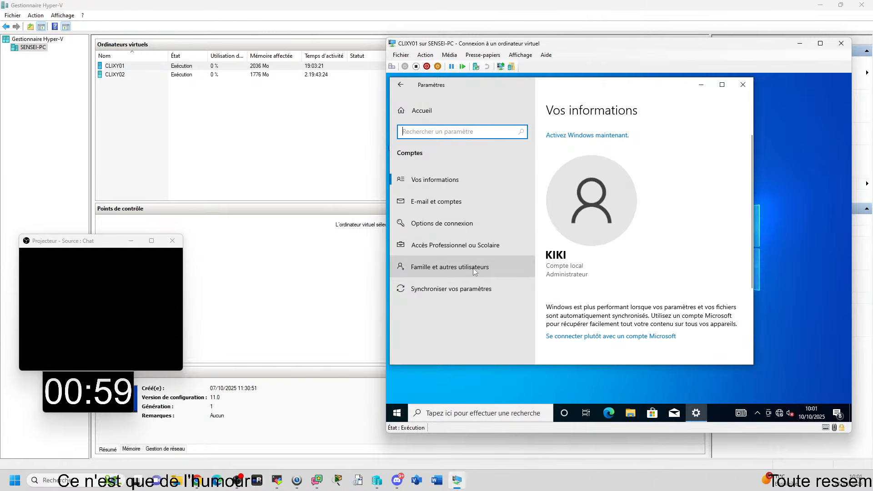
click(459, 269)
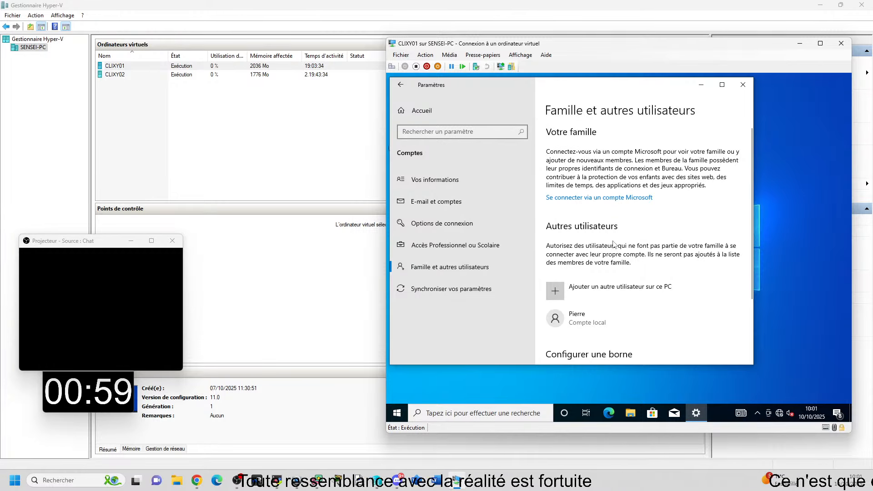
scroll(578, 246, down, 2)
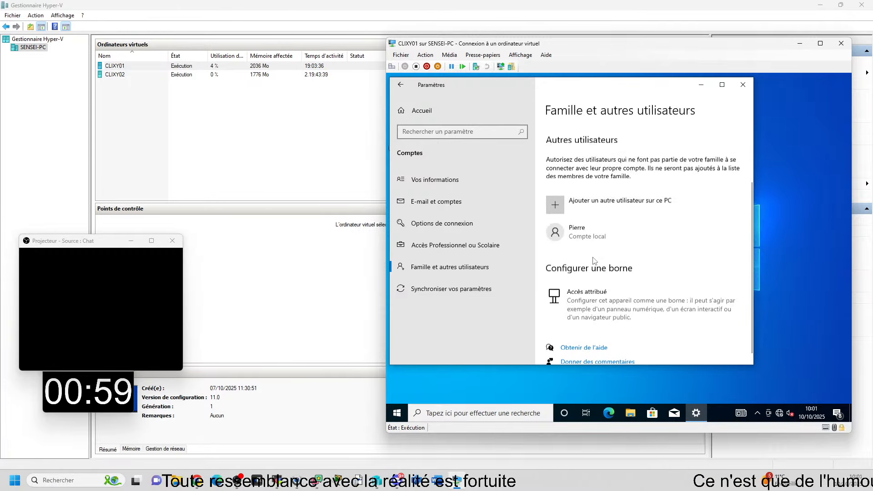
scroll(590, 217, up, 2)
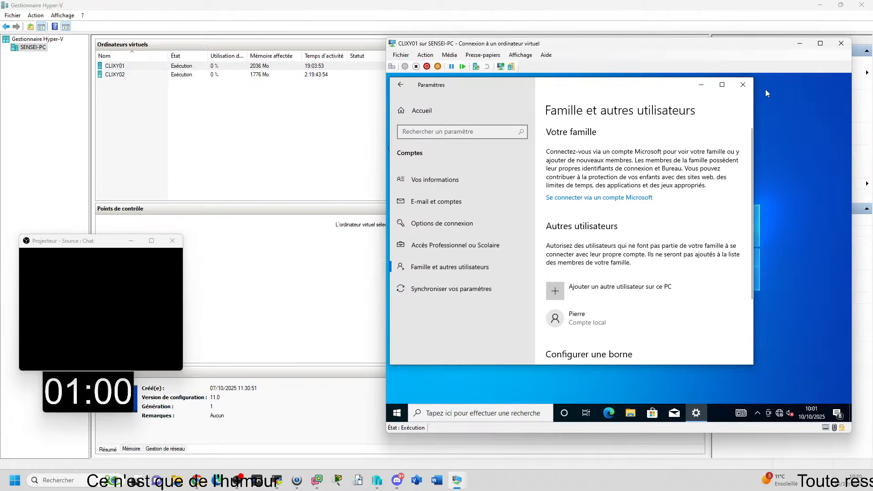
click(743, 86)
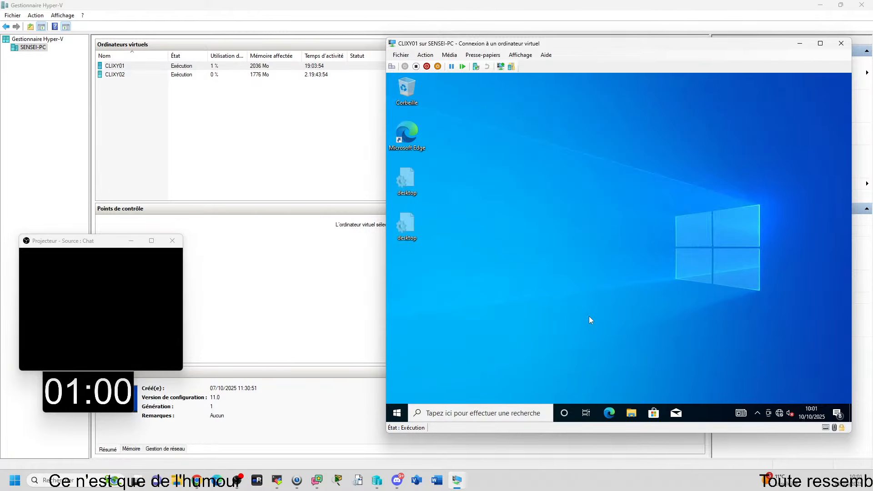
Step: Reopen Windows Settings and go to Famille et autres utilisateurs in the Comptes category
click(398, 413)
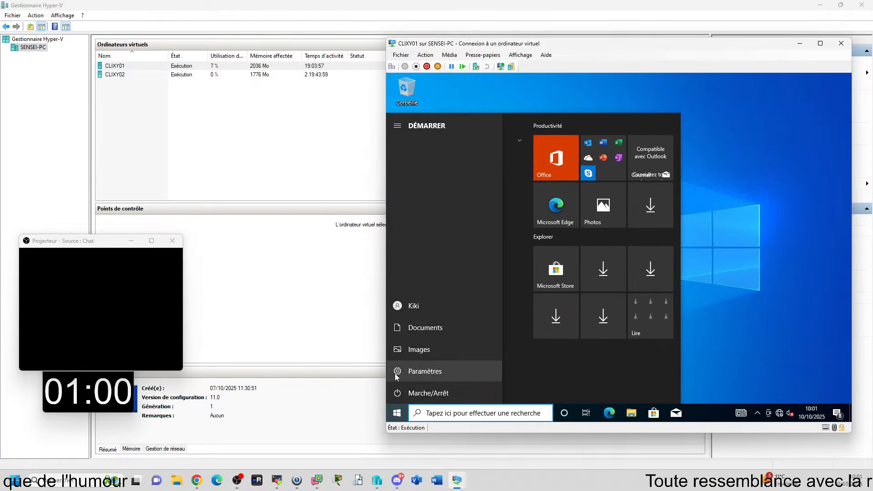
click(395, 373)
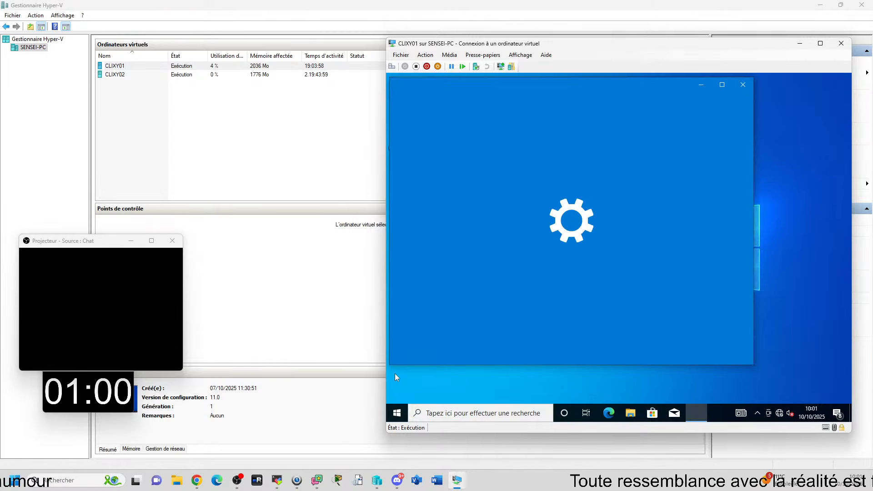
scroll(545, 271, down, 5)
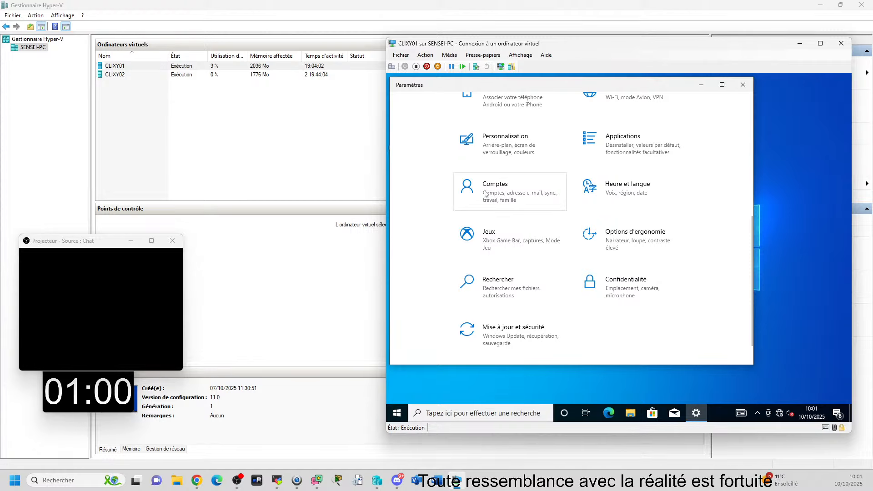
click(485, 194)
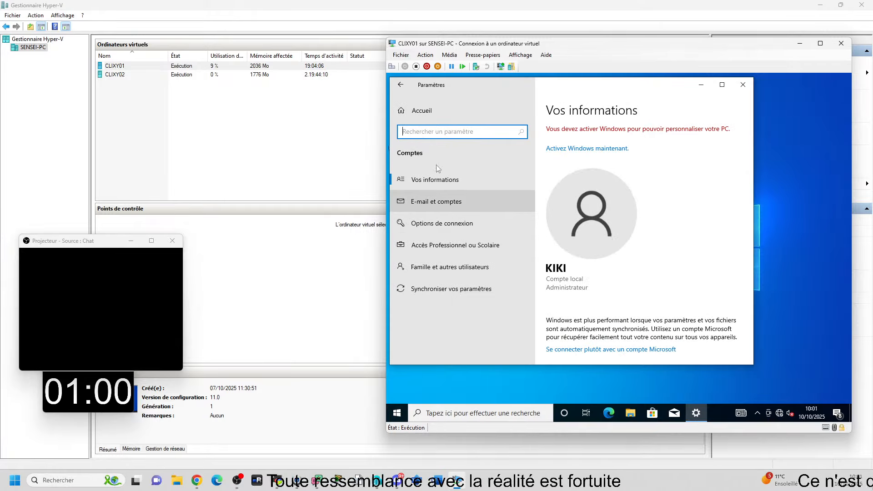
click(468, 268)
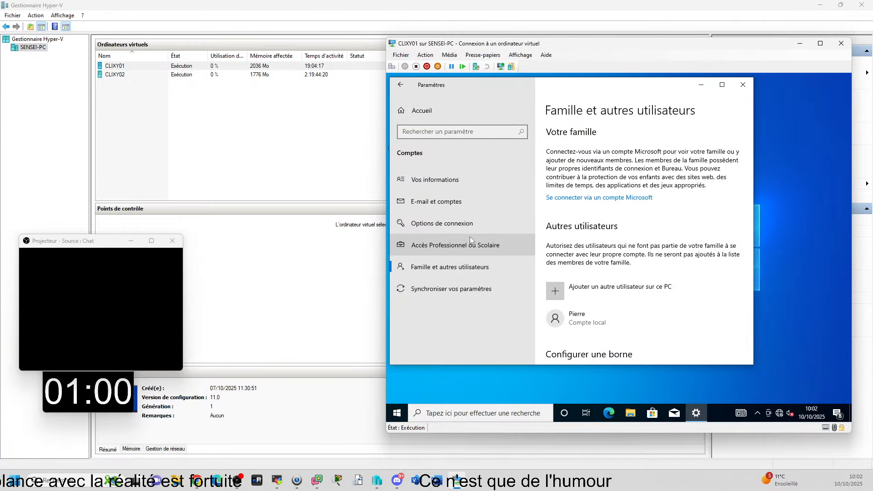
Step: Start adding another user to this PC and fill in the new local account's username, password and password confirmation
click(709, 287)
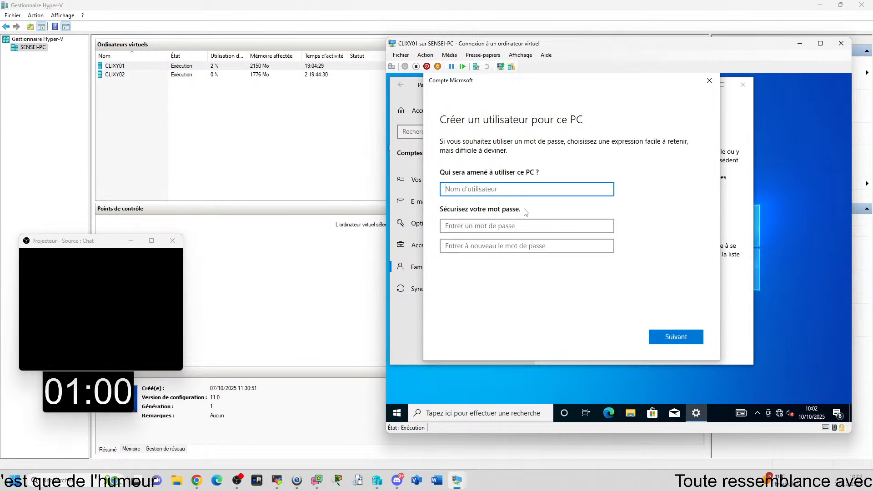
text(Paul)
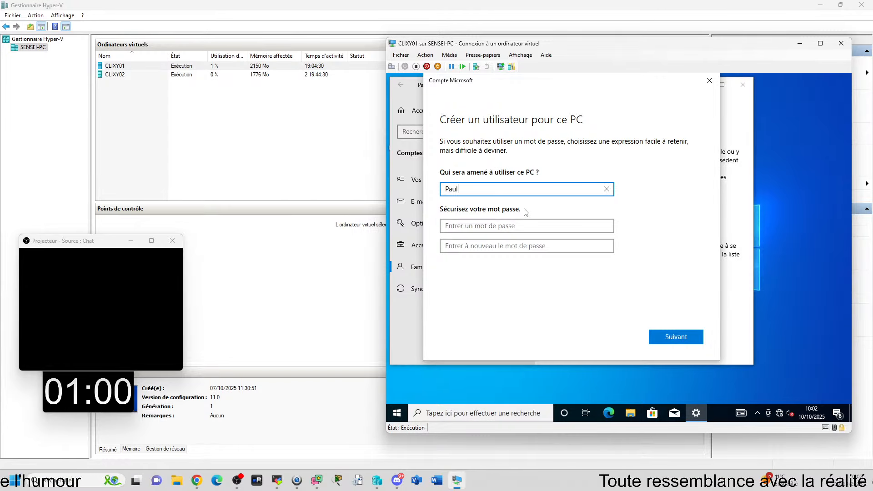
click(493, 226)
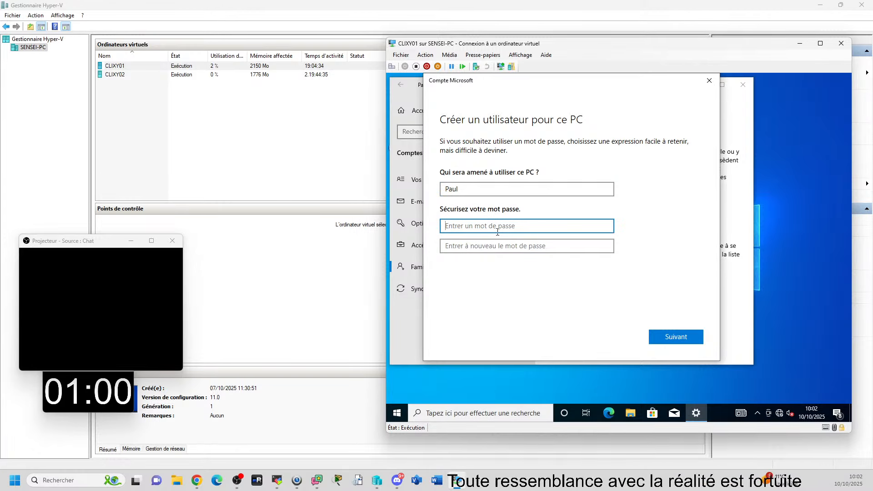
text(•••••••••)
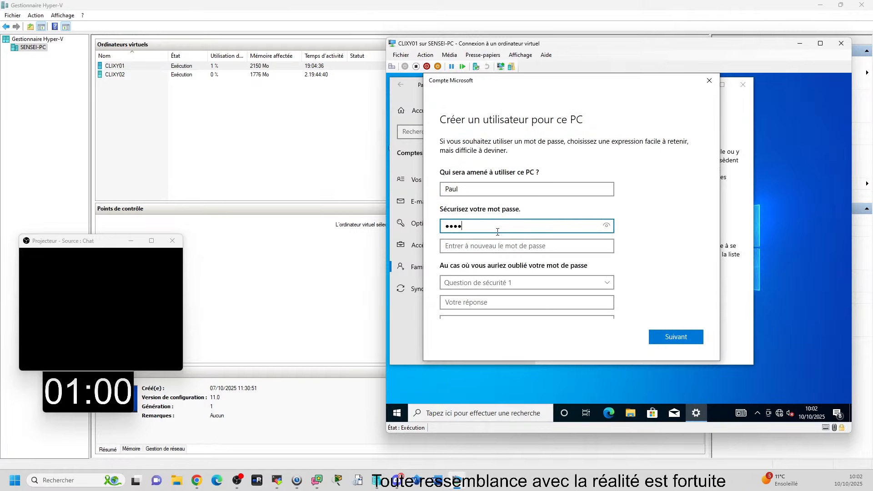
key(Tab)
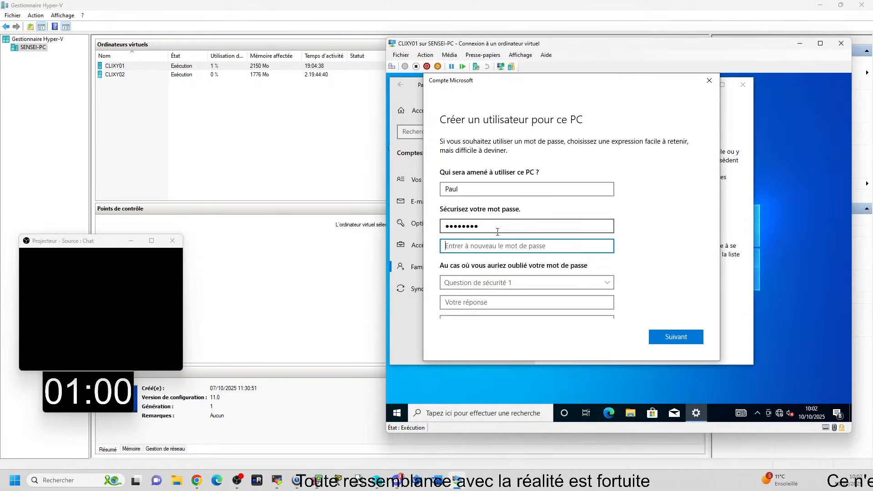
text(•••••••••)
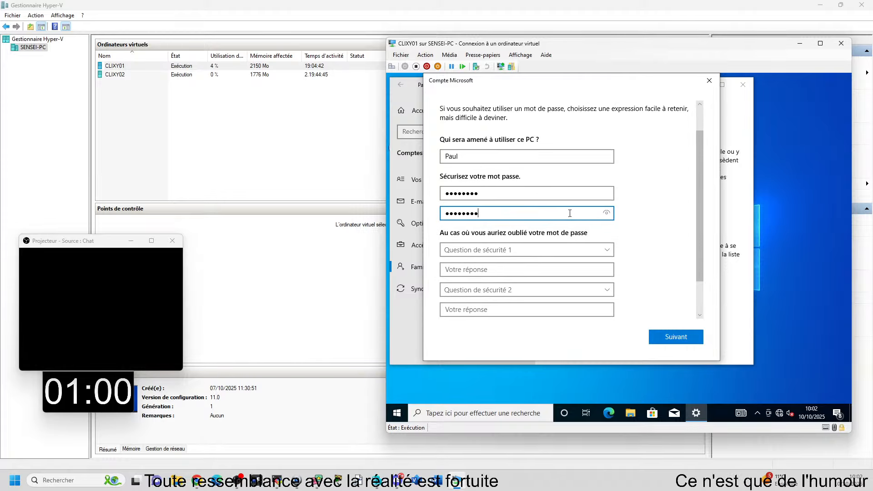
scroll(520, 235, down, 3)
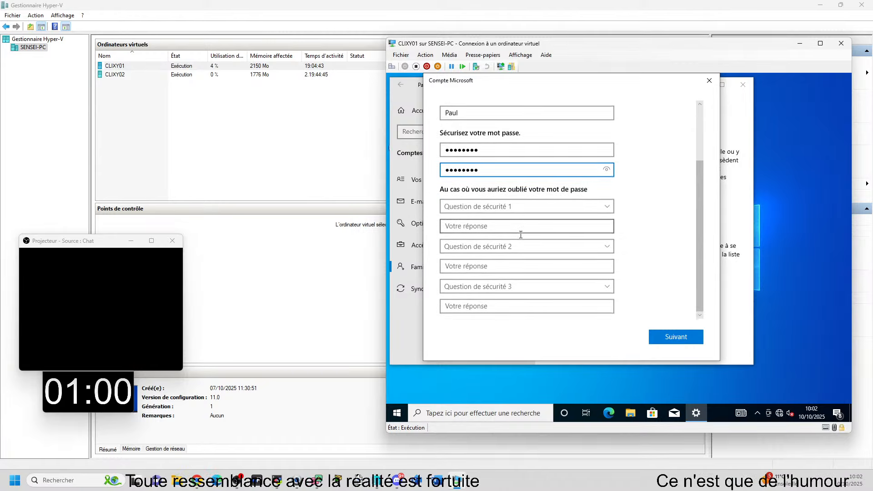
Step: Try to submit the new user form with the security questions left unanswered
click(513, 206)
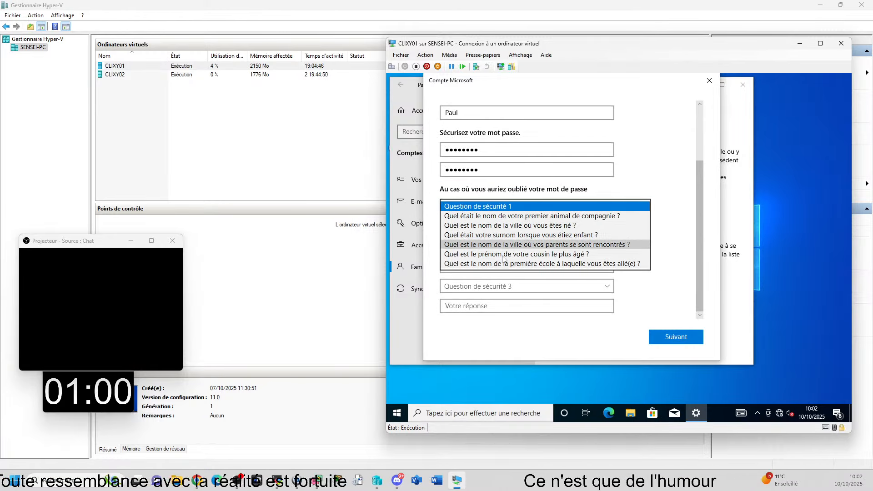
click(637, 168)
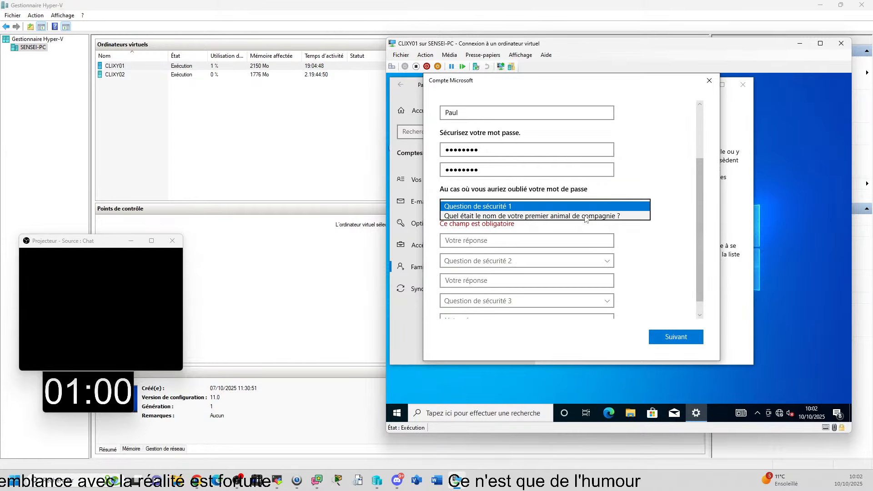
click(676, 337)
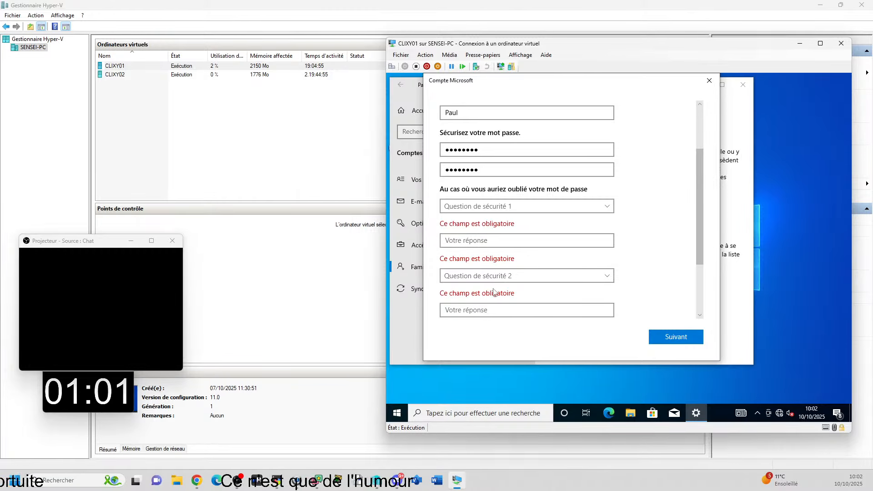
Step: Set security question 1 to the first pet's name and question 2 to the city of birth, answering both with 1
click(521, 208)
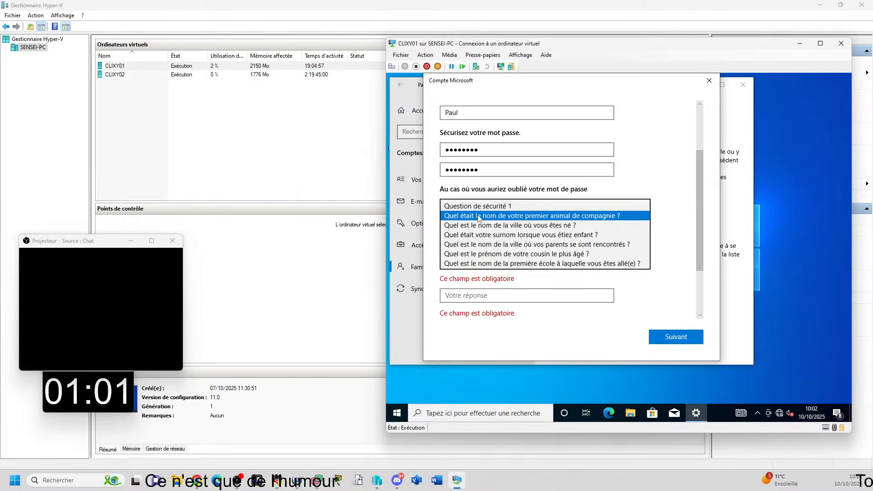
click(507, 216)
click(508, 227)
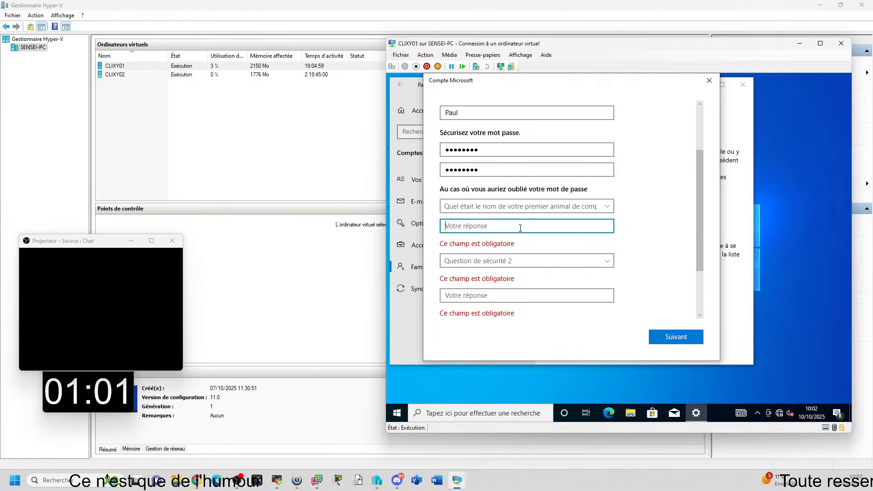
text(1)
click(517, 251)
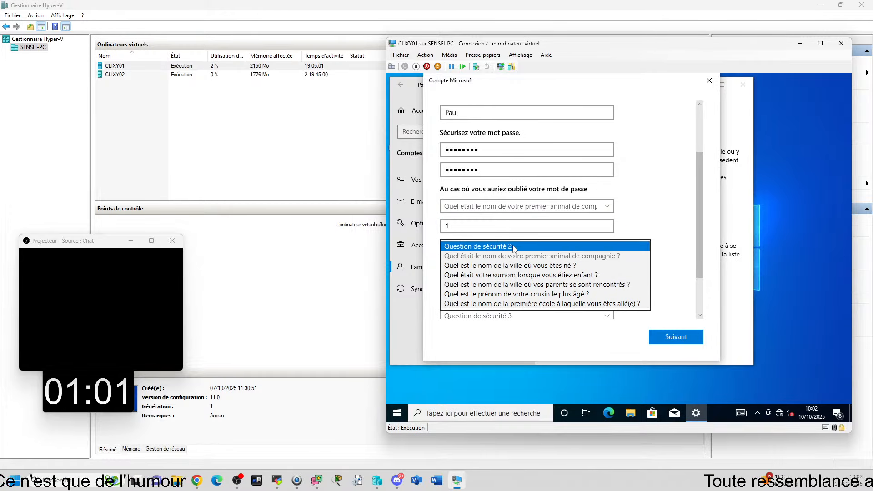
click(495, 267)
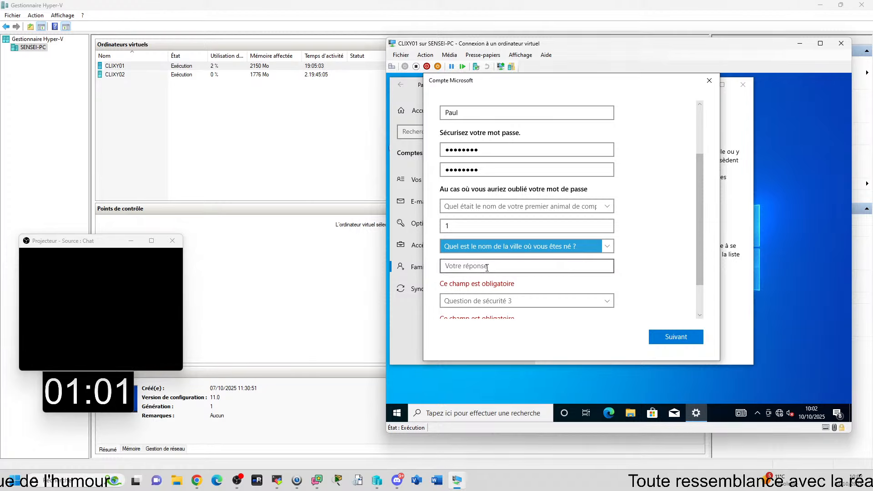
click(491, 269)
text(1)
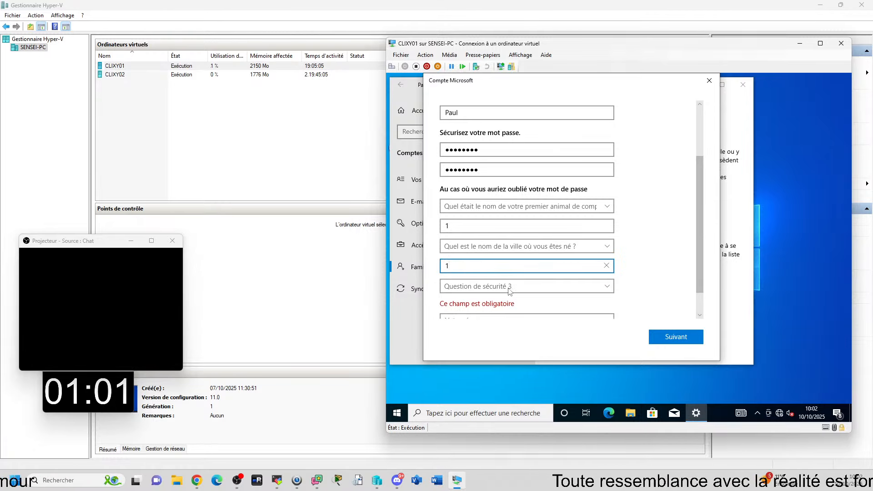
scroll(482, 282, down, 1)
click(478, 257)
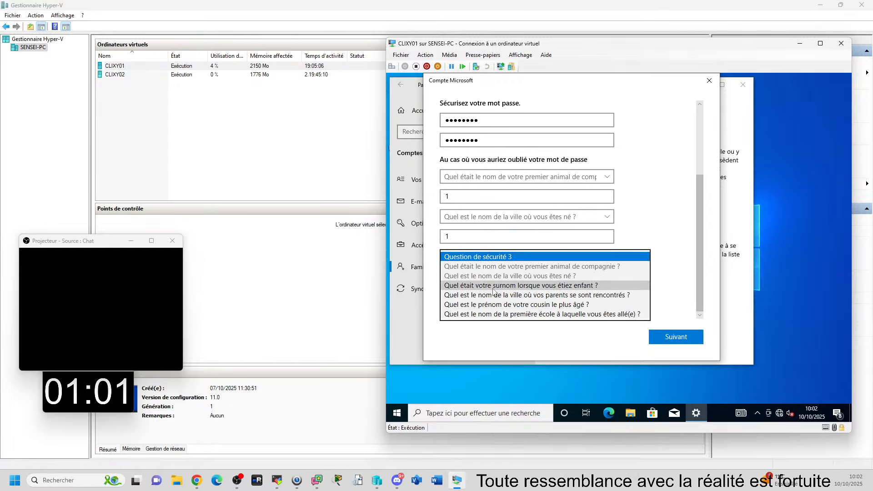
scroll(478, 286, up, 1)
click(478, 298)
click(456, 291)
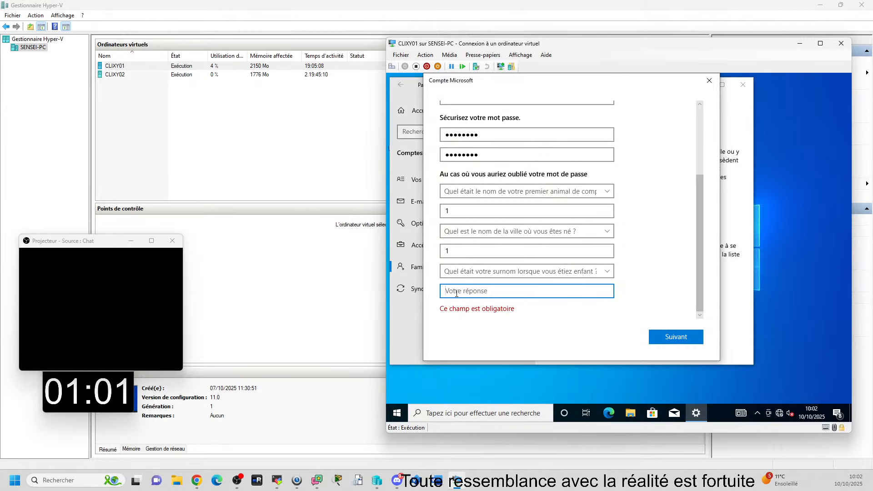
text(1)
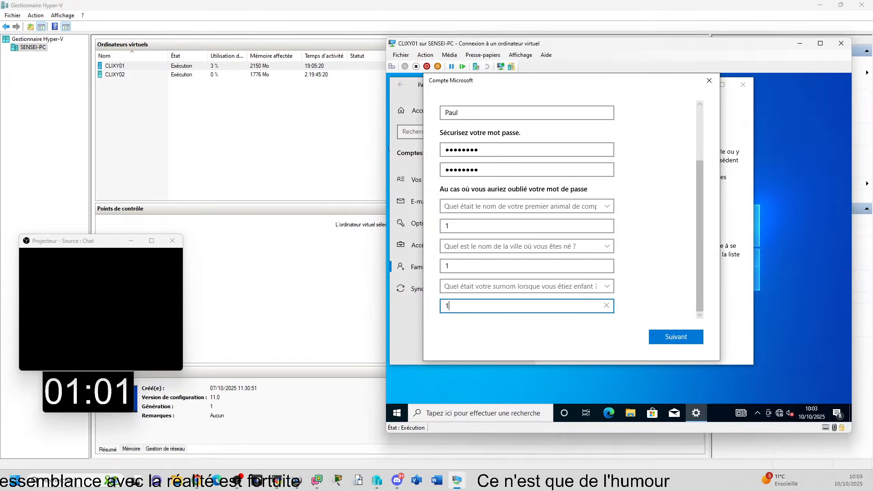
Step: Switch to the remote session of PCTSSR17 and maximize its window
key(alt+Tab)
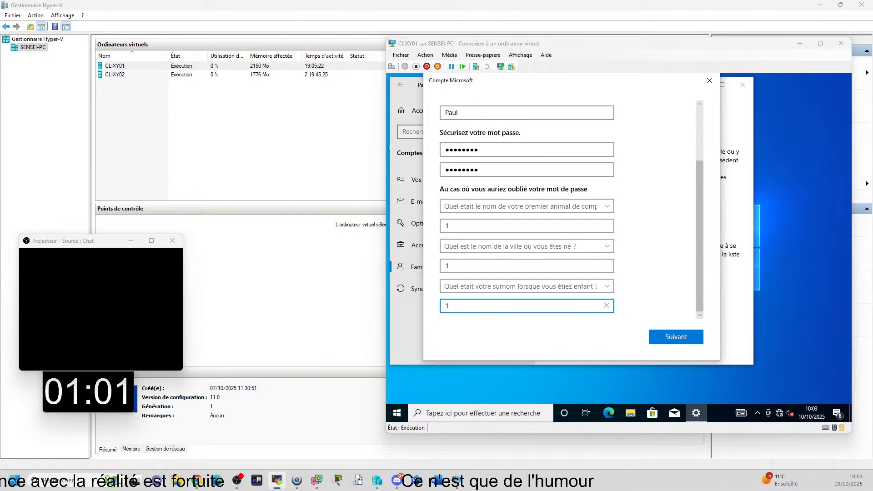
drag(872, 182, 45, 64)
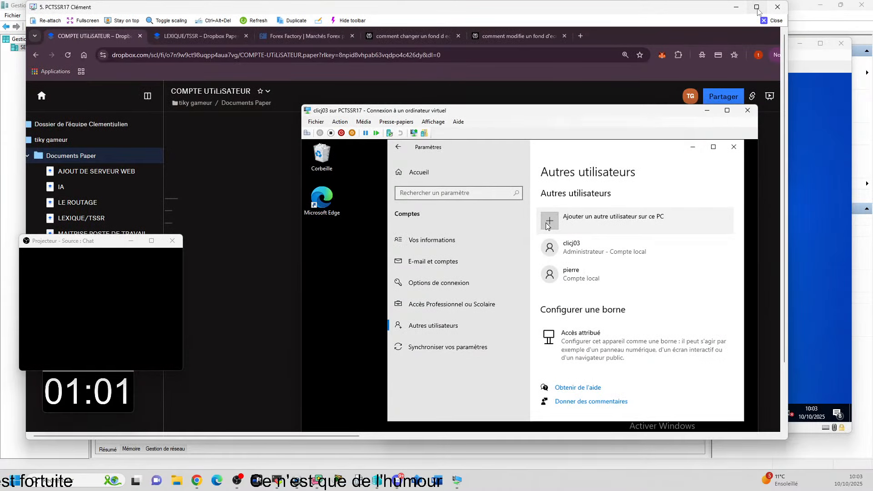
click(756, 7)
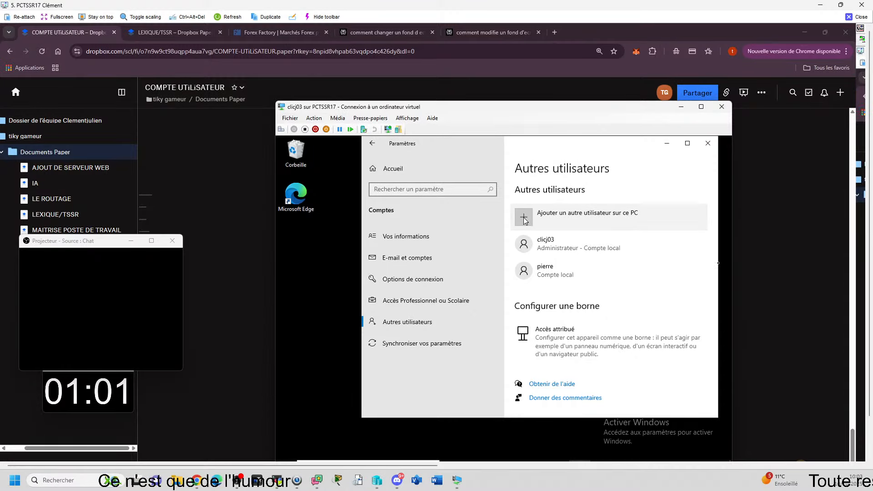
Step: Try to add another user in the clicj03 virtual machine from the current account, and bring Paramètres back up
click(524, 218)
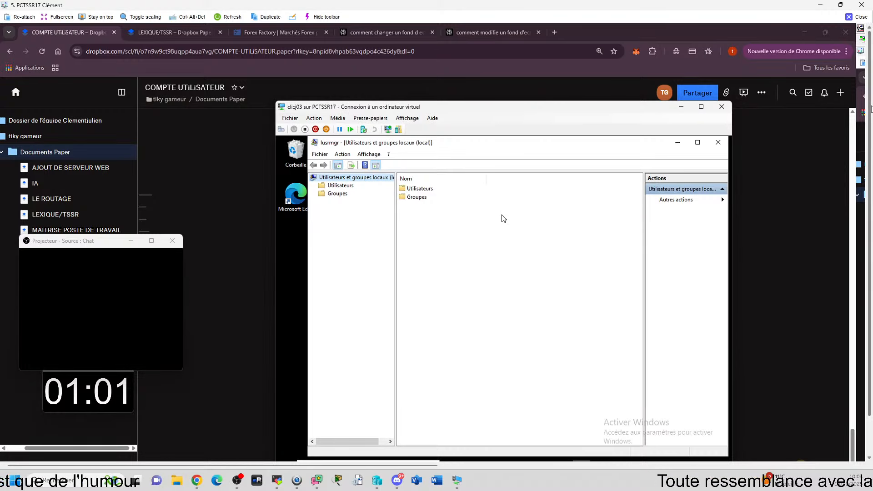
drag(870, 109, 871, 147)
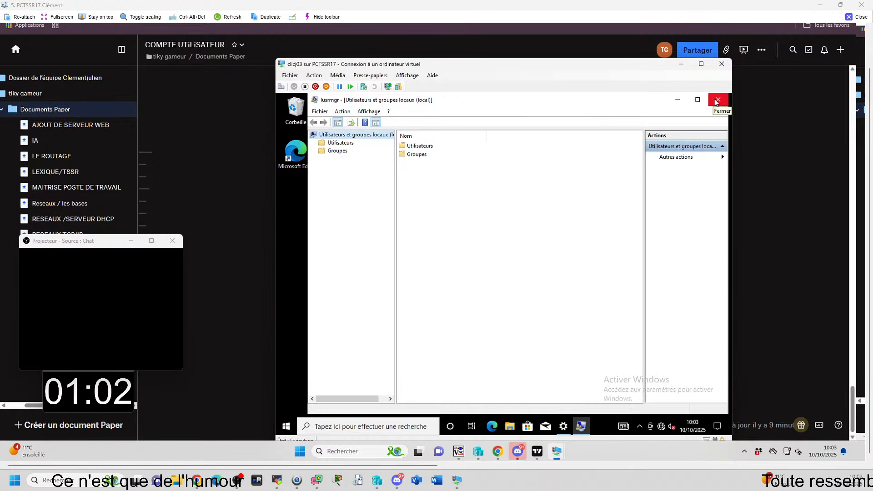
click(286, 426)
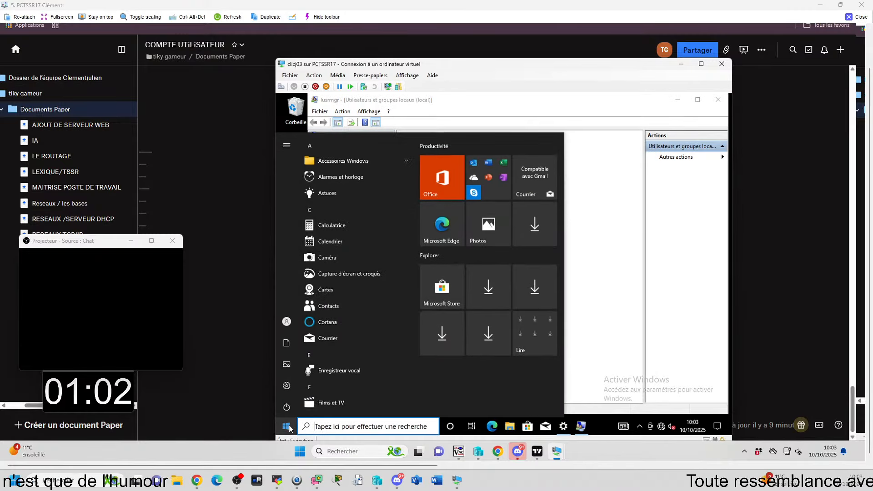
click(286, 384)
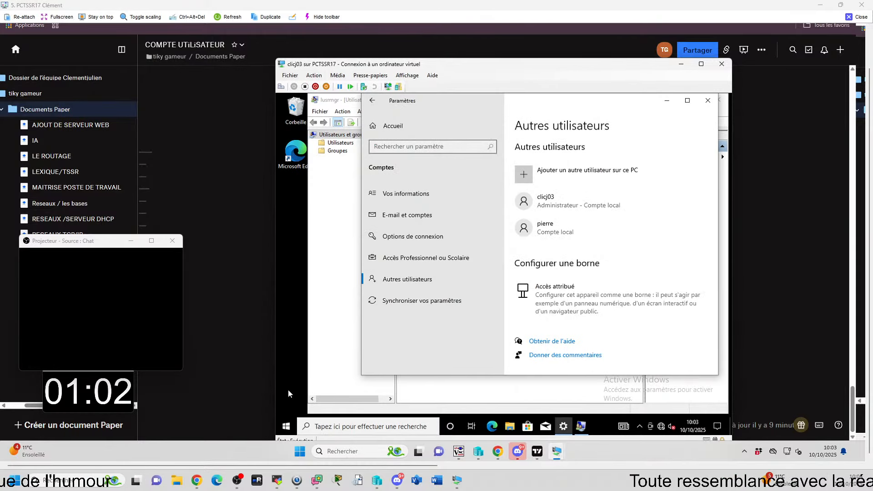
Step: Switch the virtual machine's session to the clicj03 account and sign in
click(285, 426)
click(287, 321)
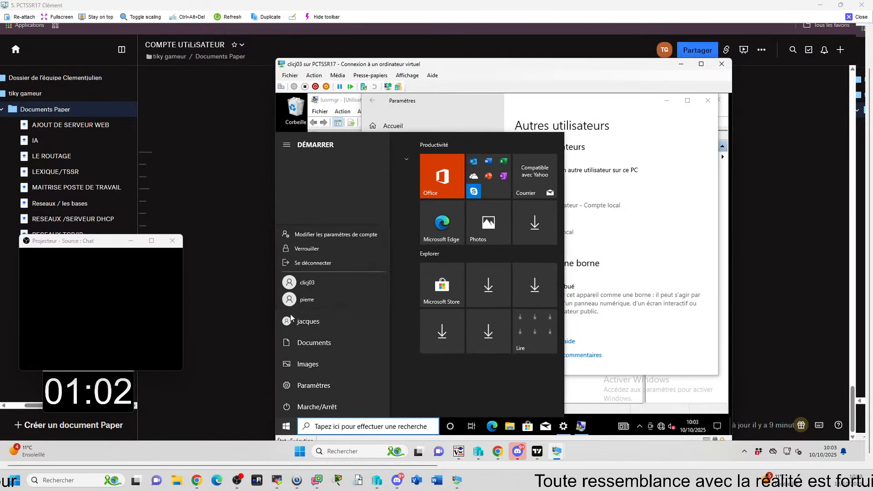
click(301, 280)
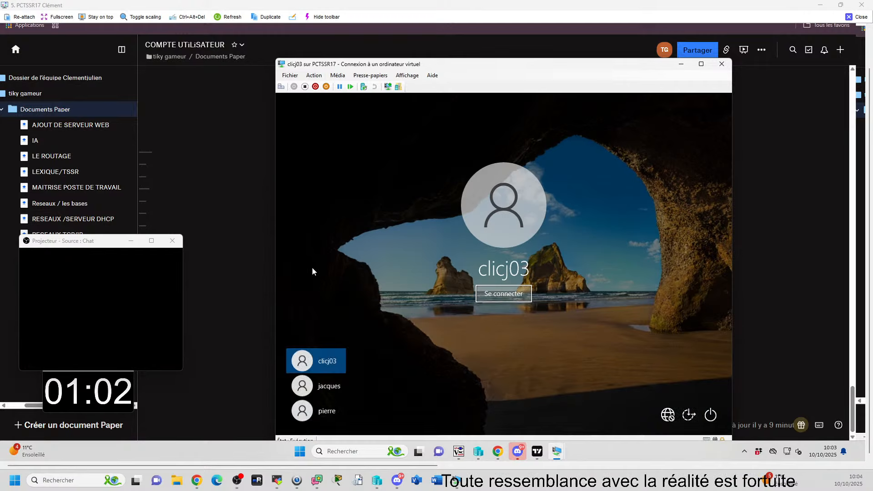
click(486, 298)
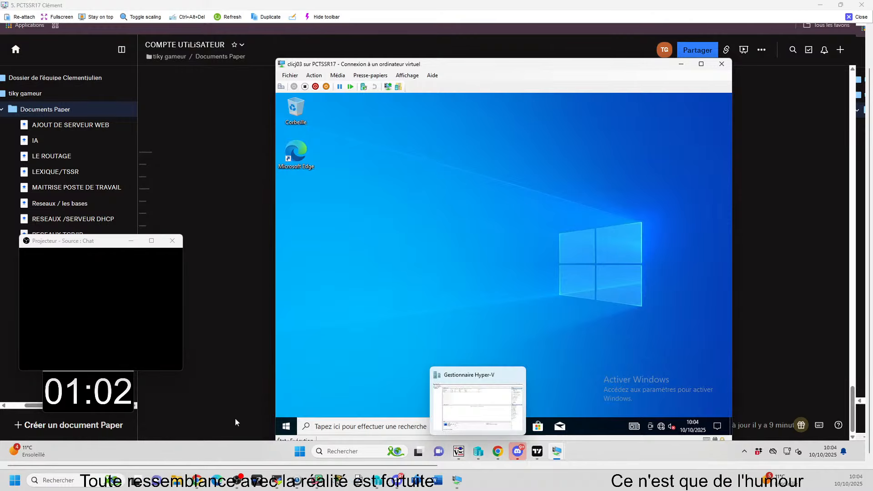
Step: Open Windows Settings under clicj03 and go to Famille et autres utilisateurs in Comptes, closing the stray blank Notepad window
click(295, 427)
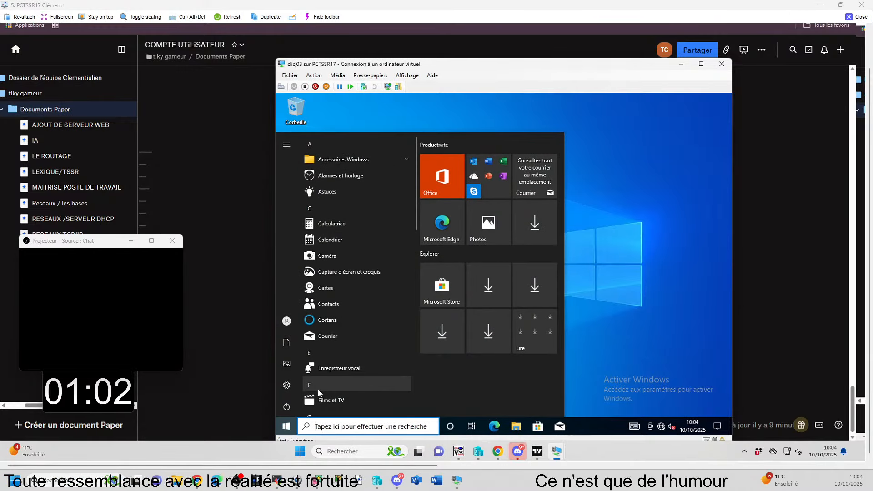
click(287, 385)
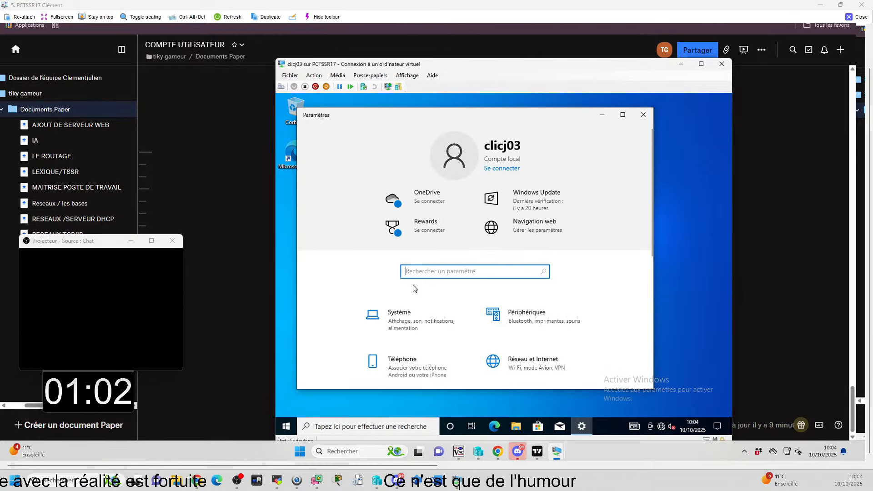
scroll(413, 295, down, 2)
scroll(413, 305, down, 2)
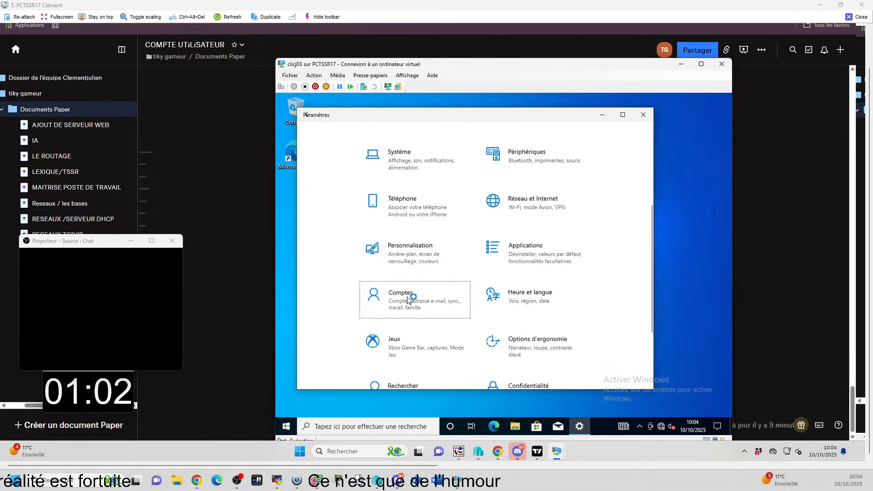
click(408, 299)
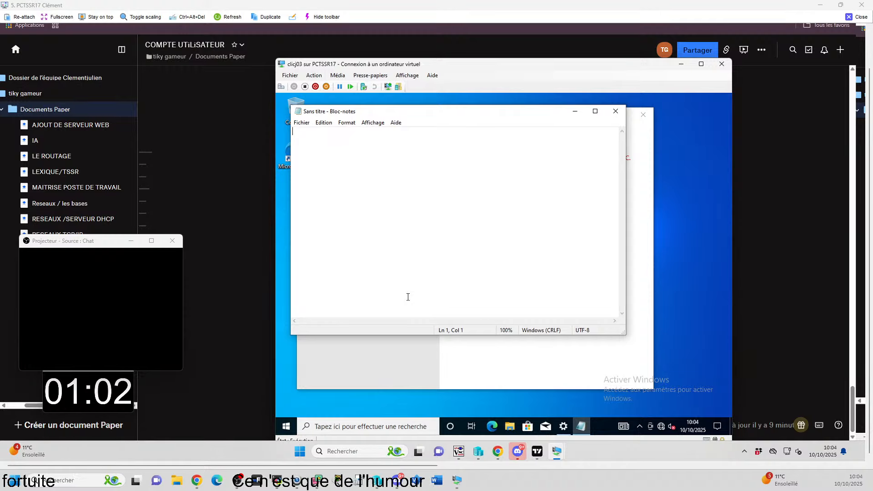
click(614, 113)
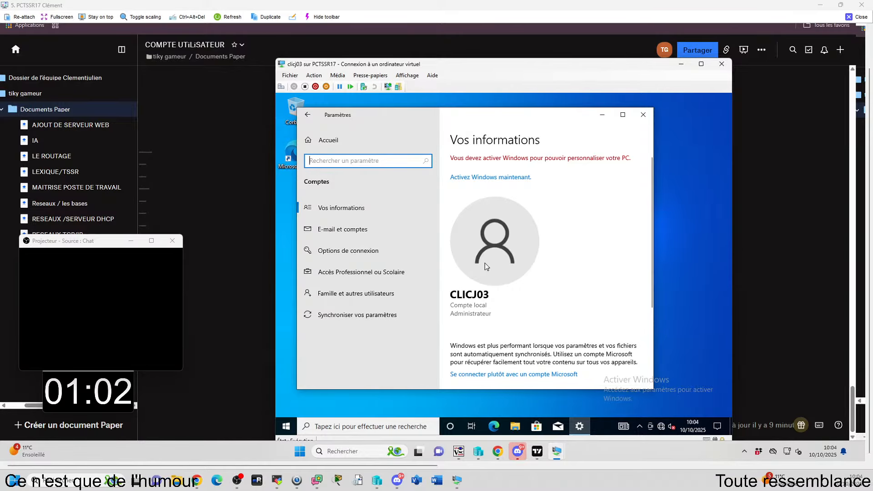
click(387, 295)
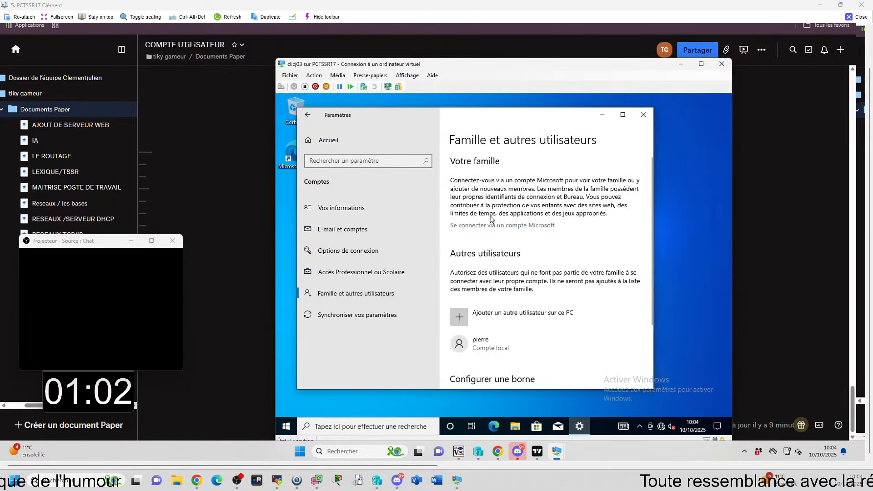
Step: Start adding another user to this PC and fill in the local account's username, password and password confirmation
click(462, 319)
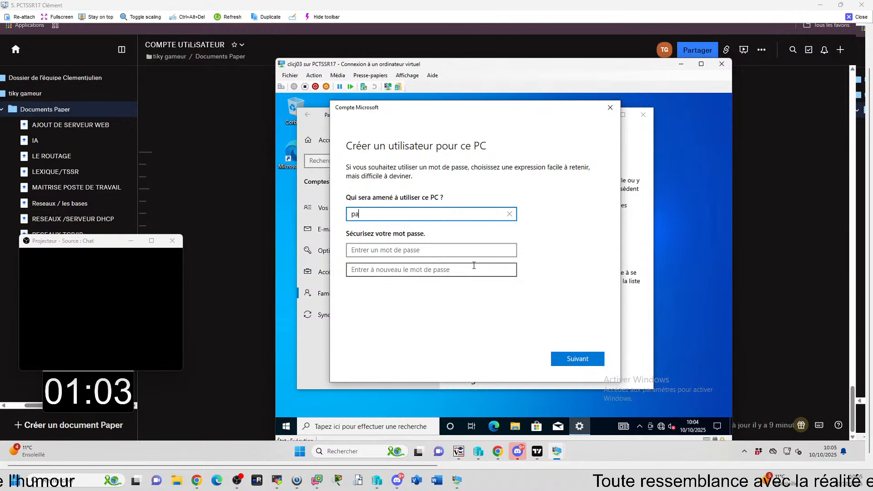
click(449, 249)
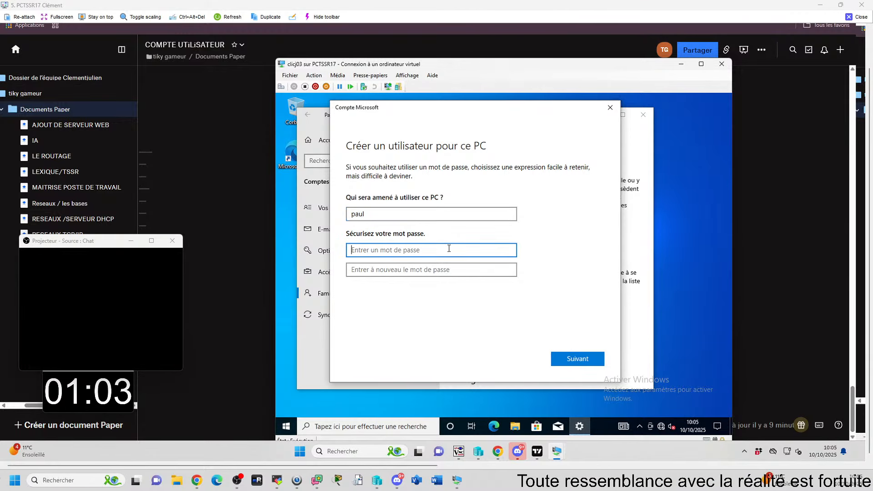
text(a)
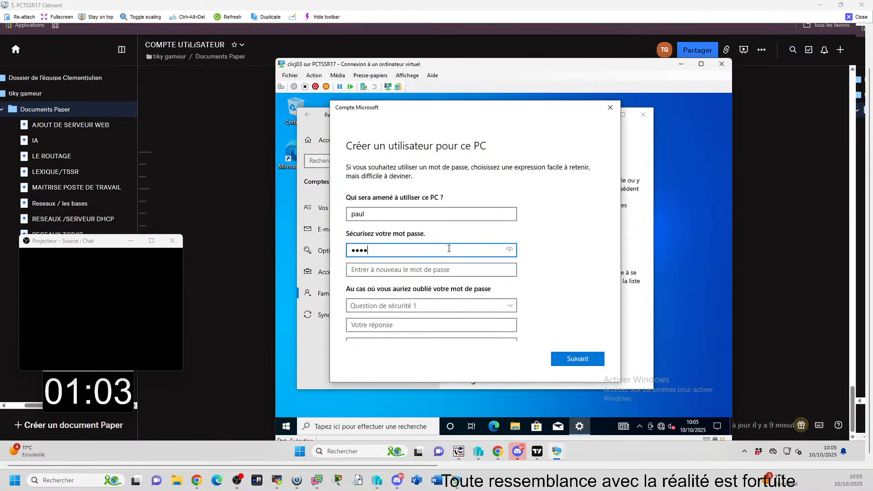
click(451, 269)
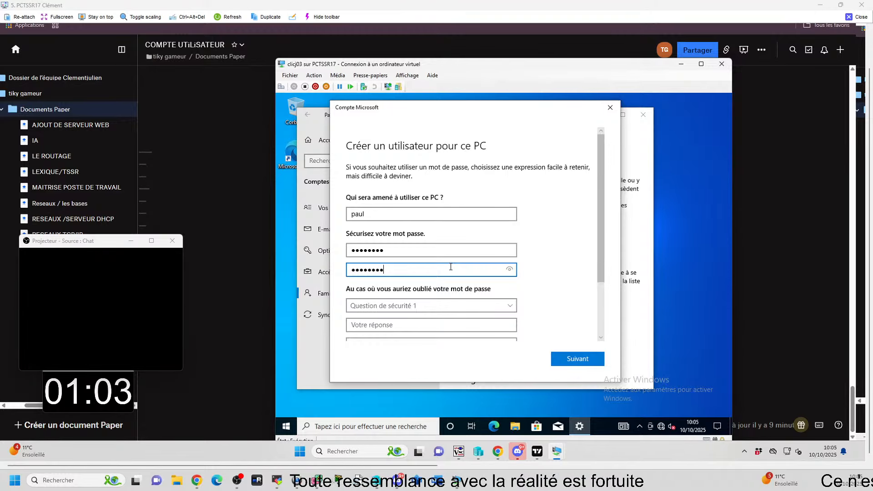
Step: Choose the first pet's name and the birth city as security questions 1 and 2, and fill in the answer to each
scroll(474, 303, down, 1)
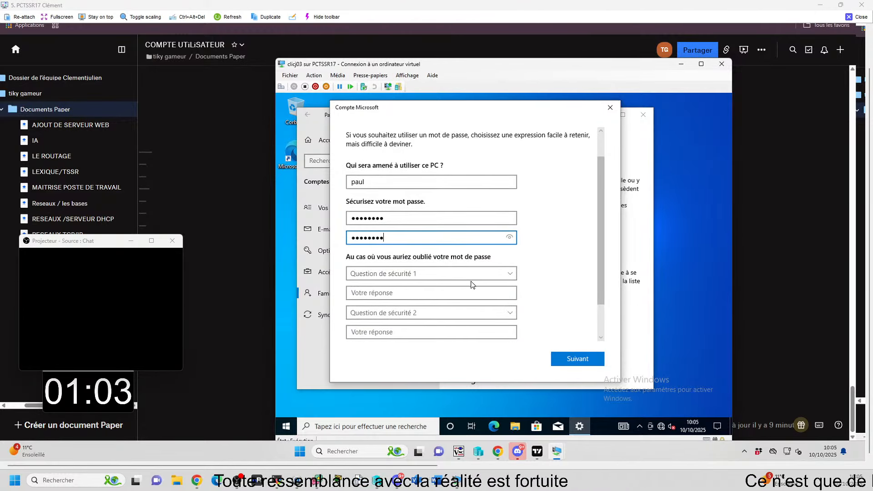
click(422, 273)
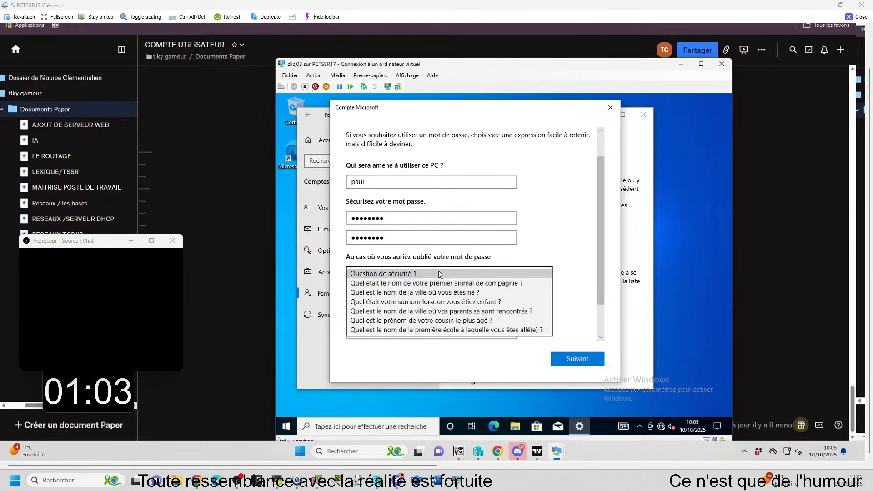
click(443, 282)
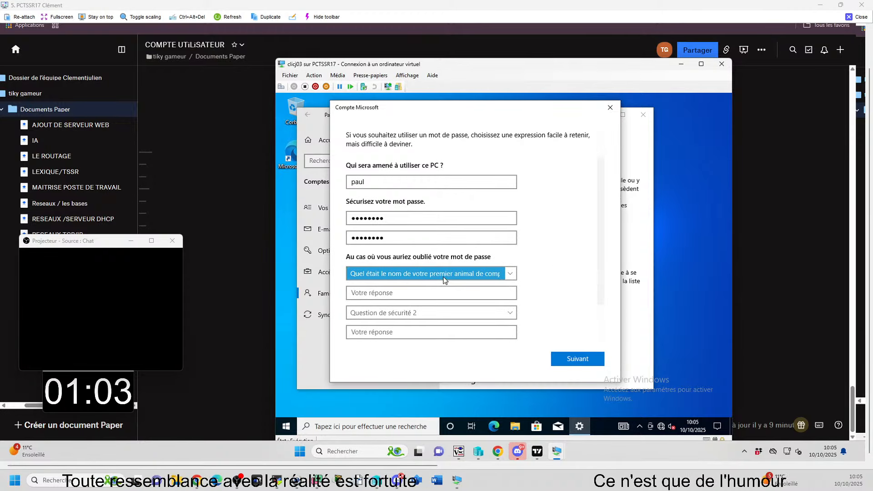
click(445, 278)
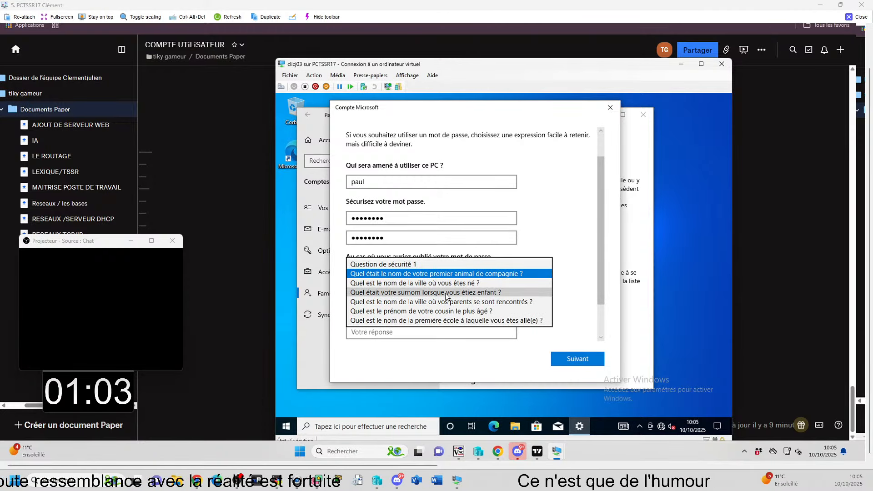
click(425, 273)
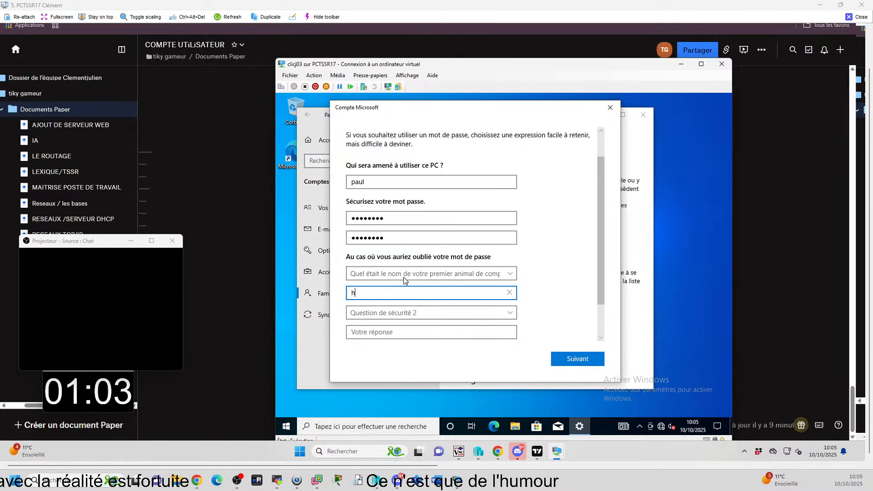
click(445, 311)
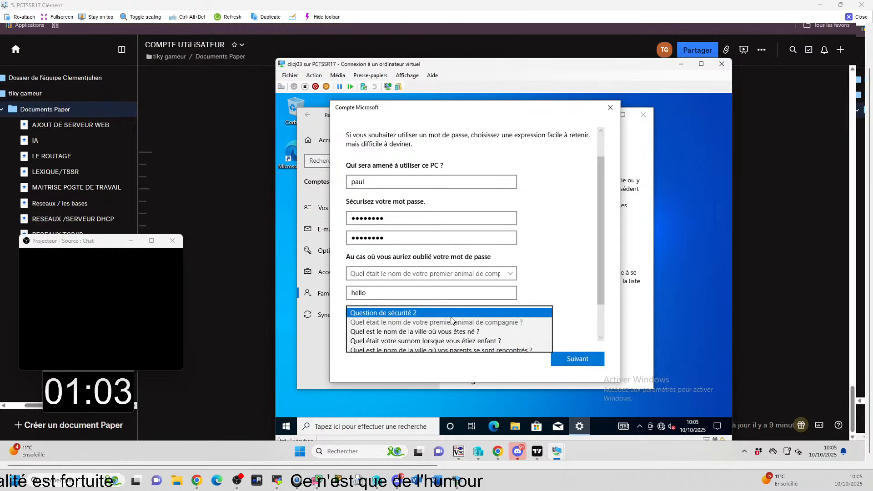
click(419, 329)
click(419, 335)
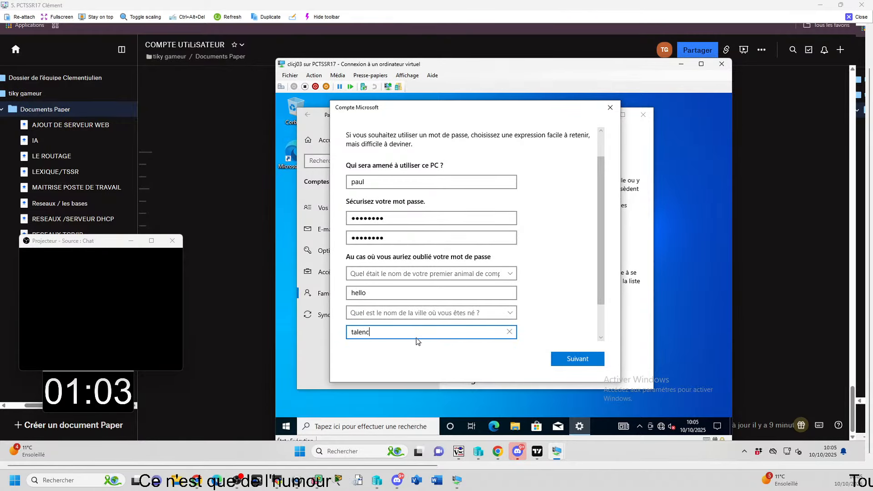
Step: Choose the childhood nickname as security question 3, fill in its answer and create the local user on clicj03
scroll(539, 332, down, 2)
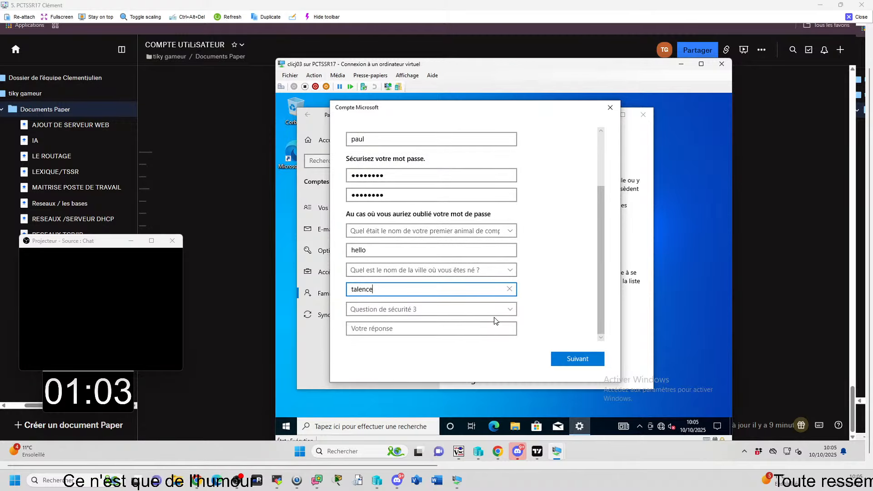
click(455, 313)
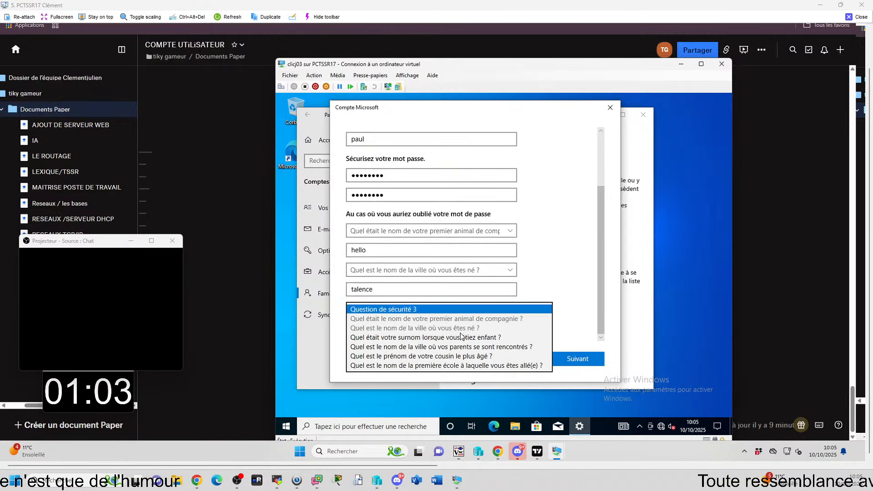
click(499, 337)
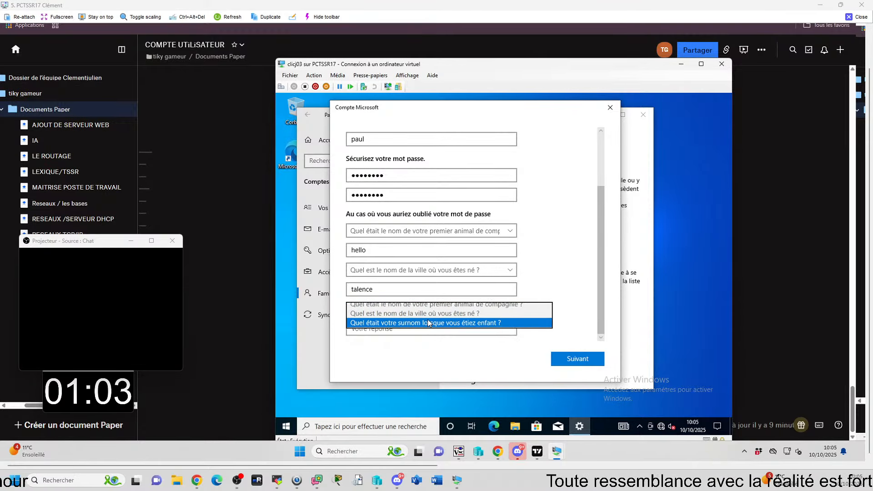
click(419, 329)
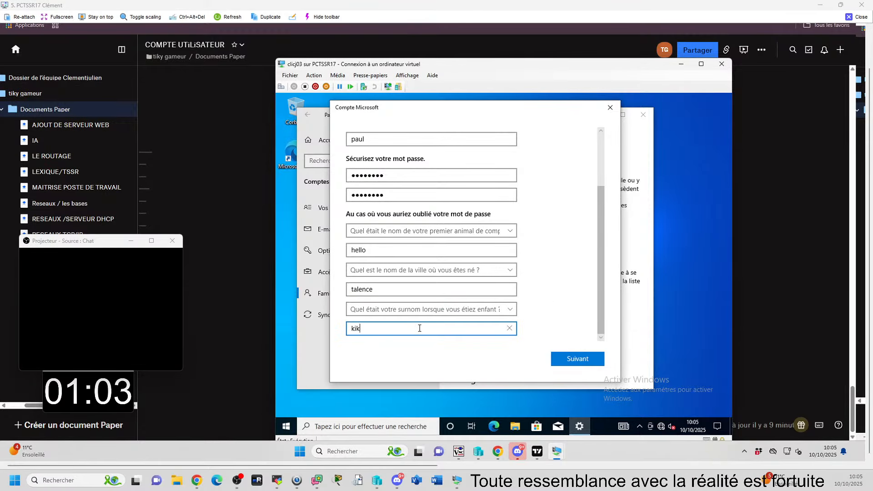
click(577, 359)
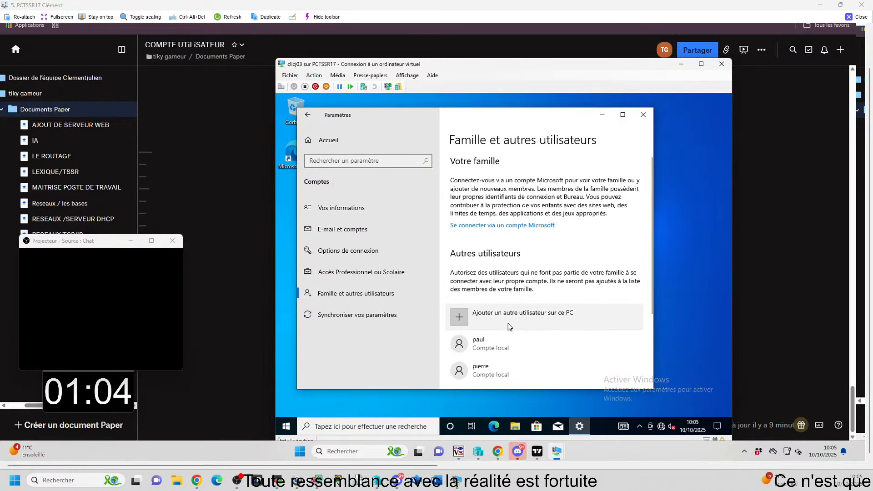
scroll(508, 326, down, 1)
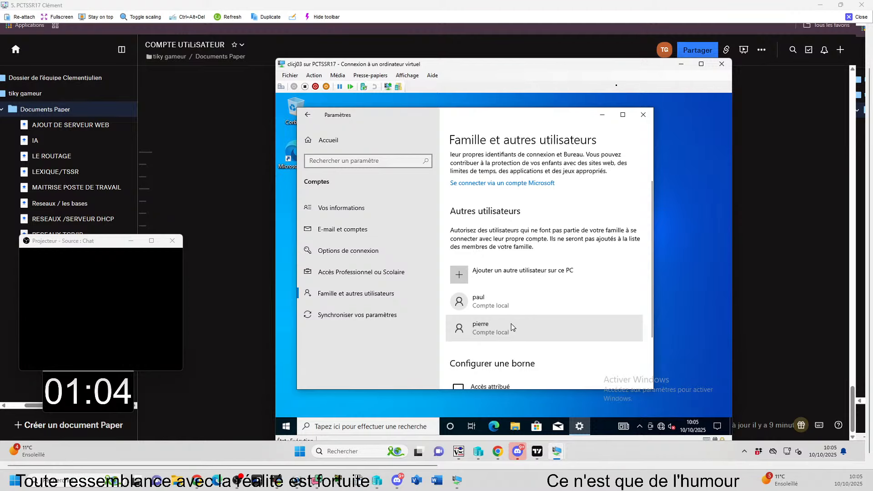
scroll(511, 323, up, 3)
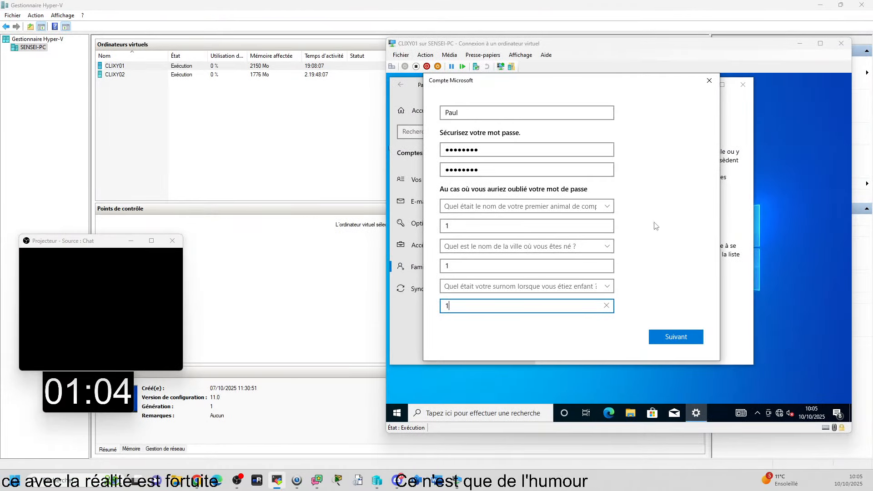
Step: Submit the completed new-user form on CLIXY01 to create the local account, and reposition the virtual machine window
click(673, 336)
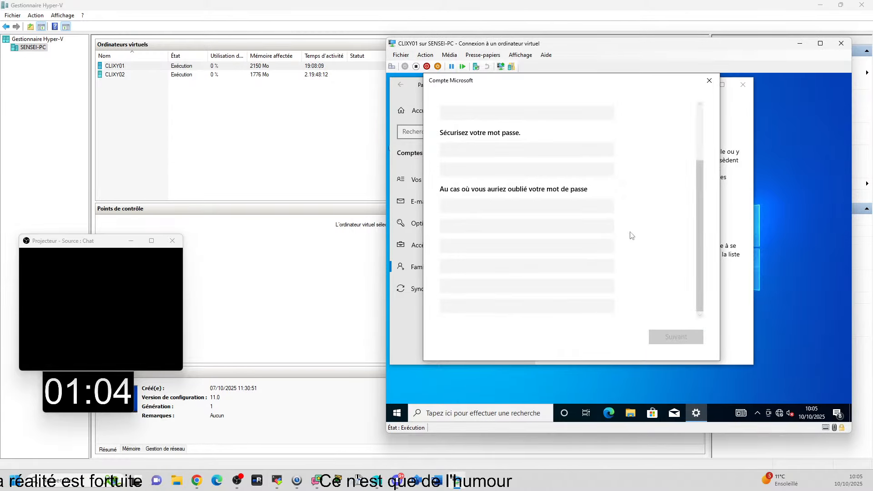
scroll(653, 300, down, 1)
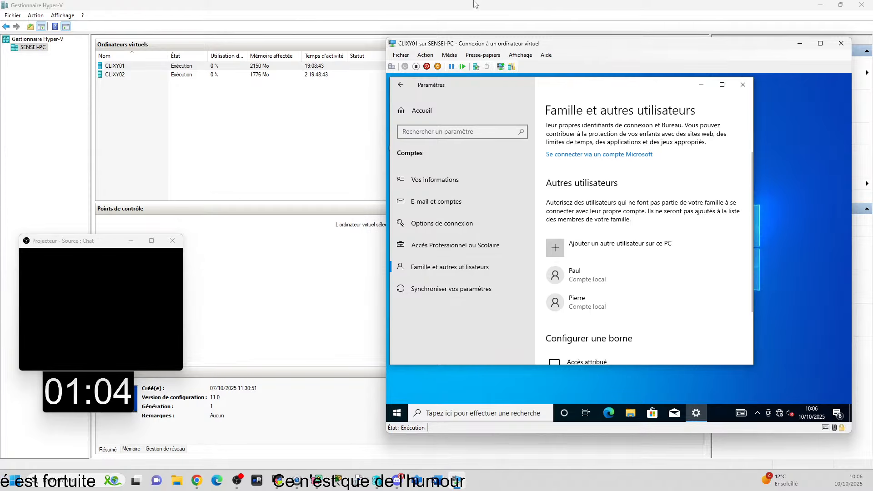
drag(638, 52, 535, 47)
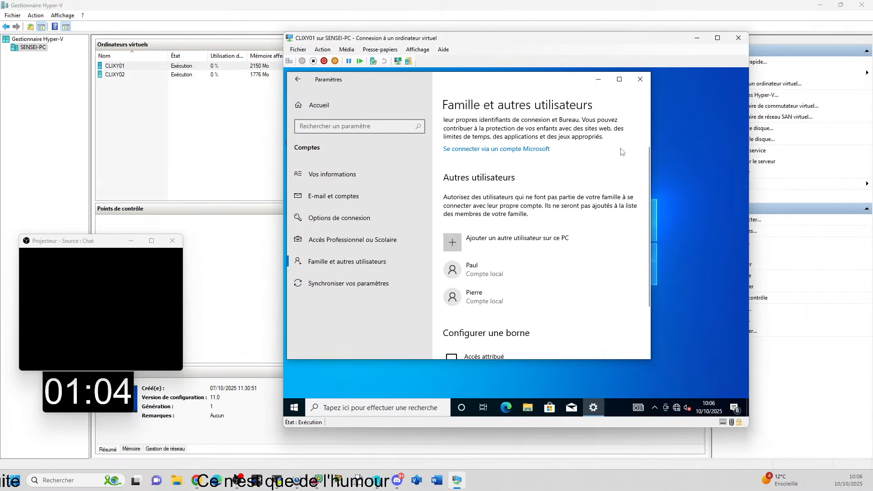
scroll(585, 268, down, 3)
scroll(584, 263, up, 4)
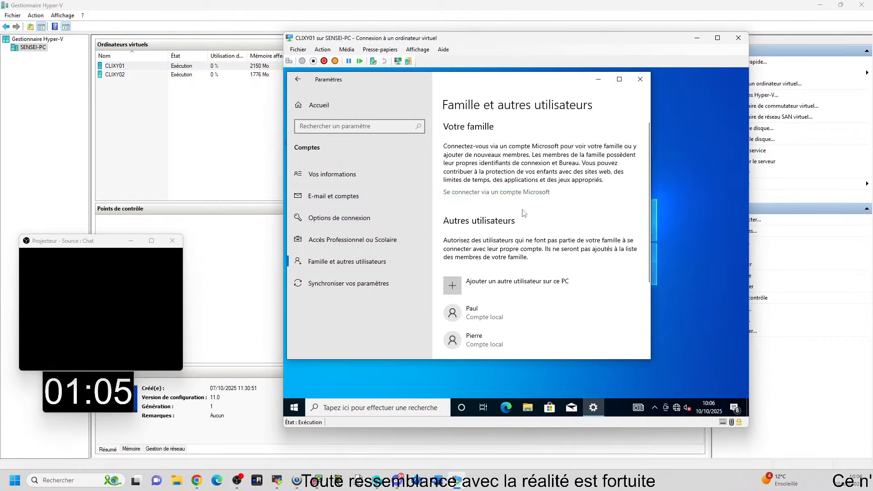
scroll(571, 253, down, 2)
scroll(588, 239, up, 2)
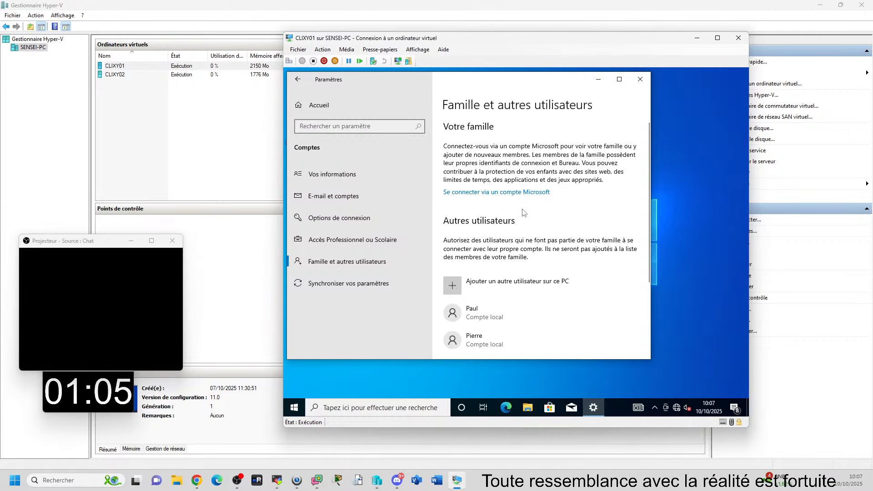
Step: Open the account type choices for the first local account listed under Autres utilisateurs on CLIXY01
scroll(584, 253, down, 1)
scroll(584, 254, down, 2)
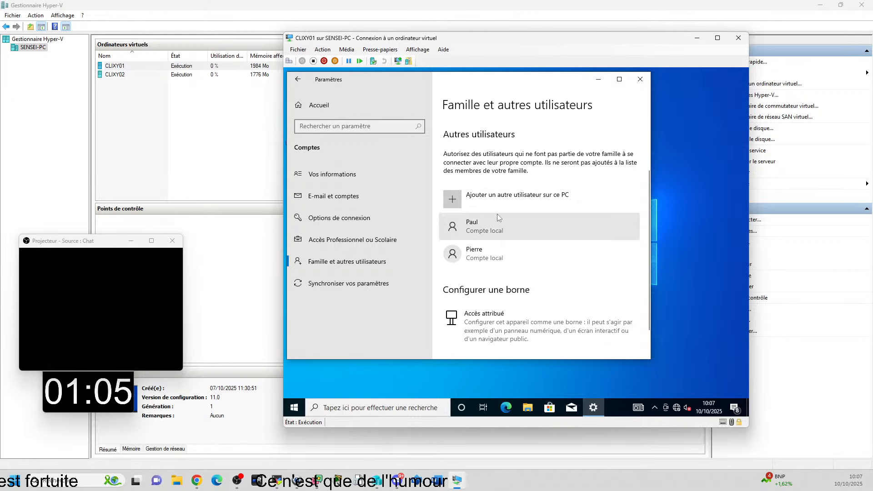
click(485, 227)
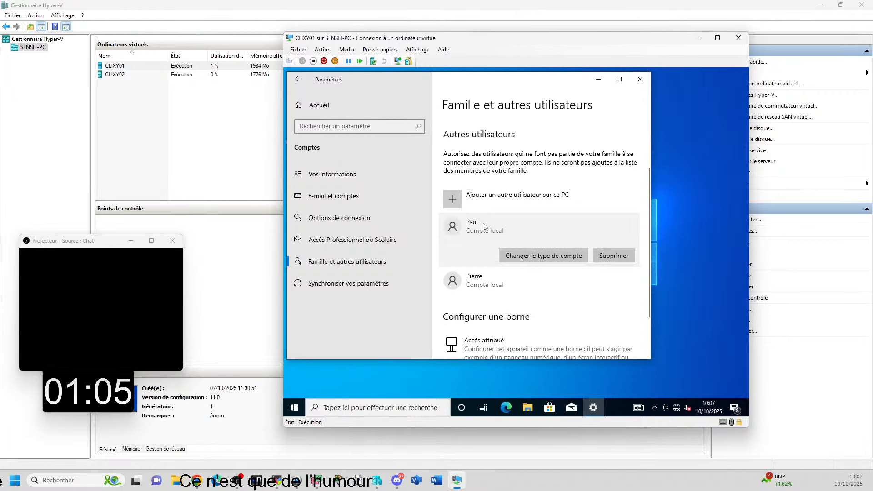
click(543, 255)
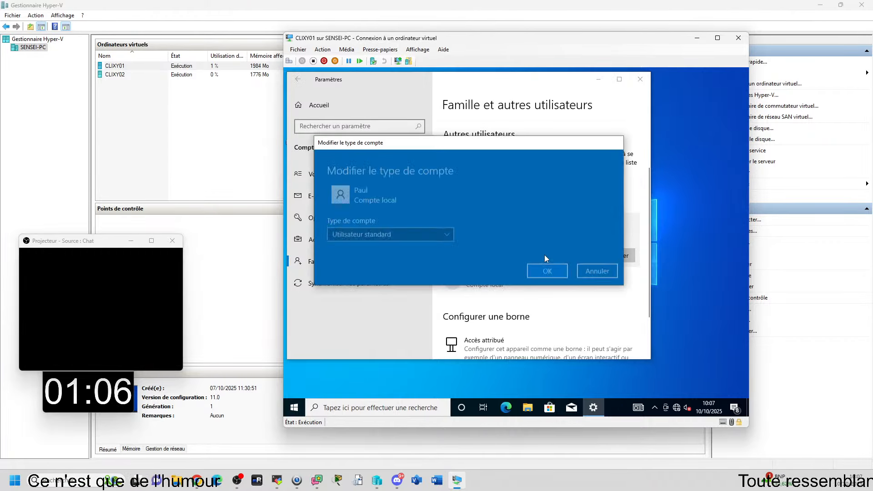
click(451, 230)
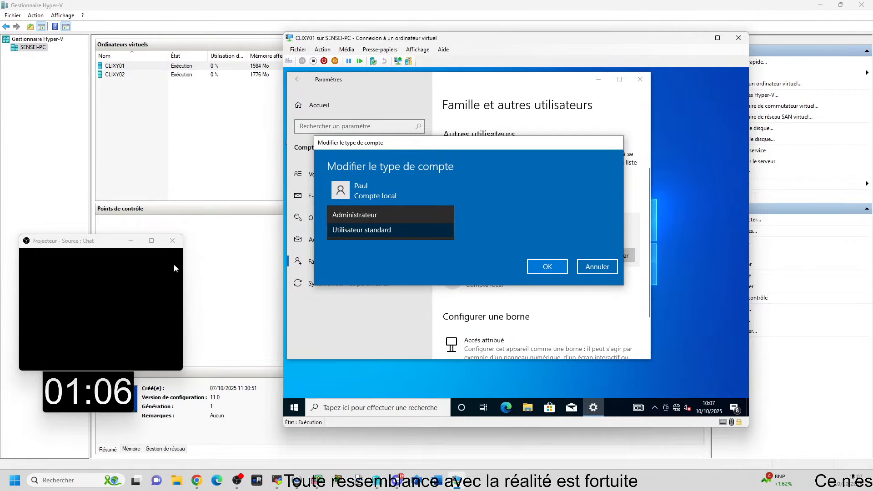
Step: Open Gestion de l'ordinateur on CLIXY01 and show the Utilisateurs folder of the local users and groups
right_click(291, 414)
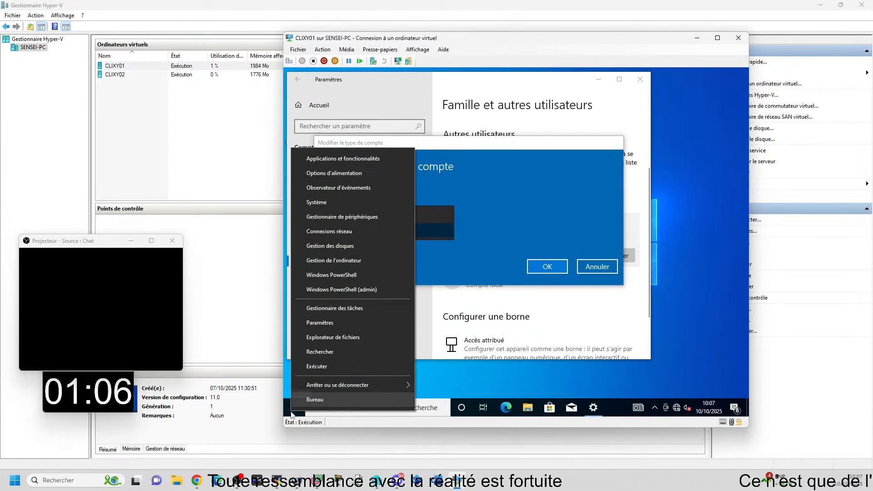
click(367, 260)
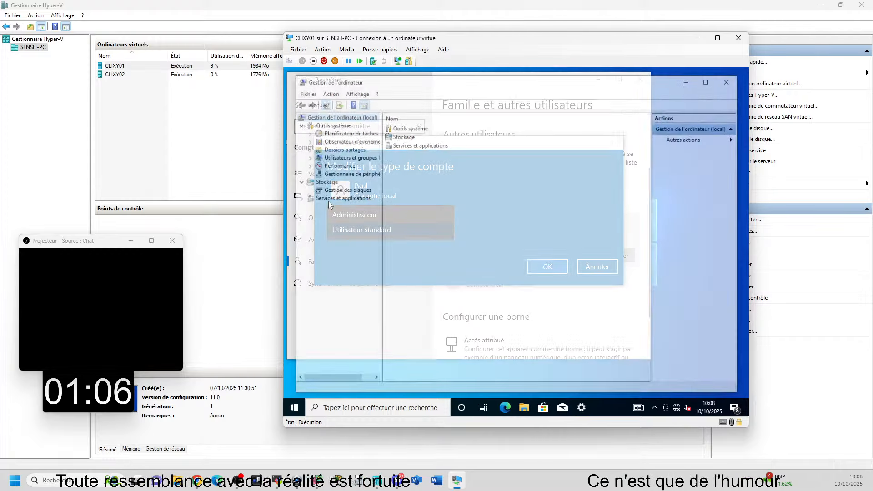
double_click(345, 159)
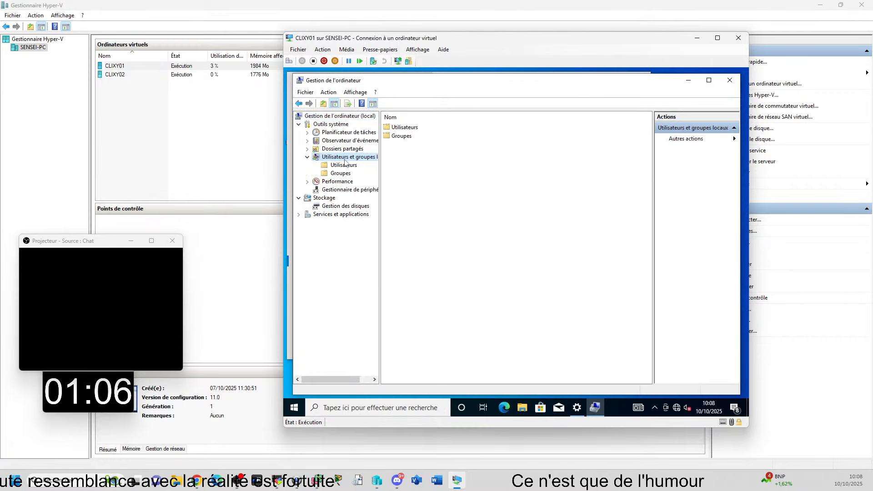
click(344, 165)
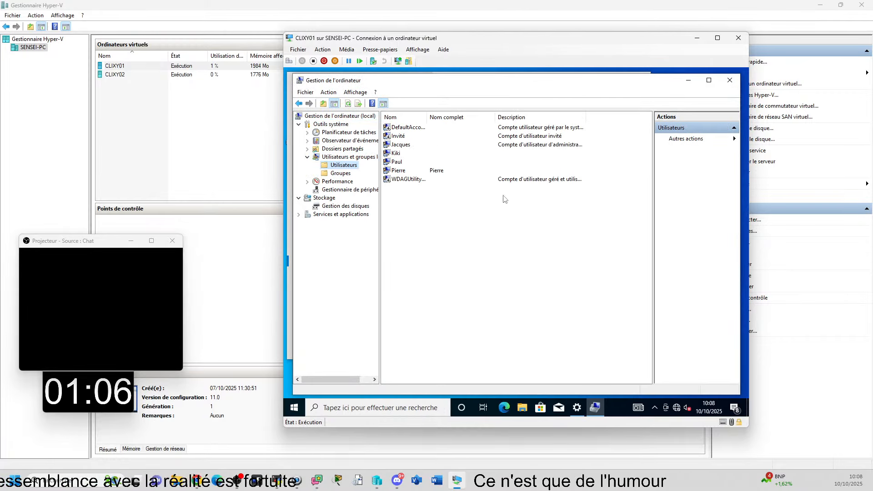
Step: Examine the group memberships in the newly created user's properties, then close them without changes
click(403, 163)
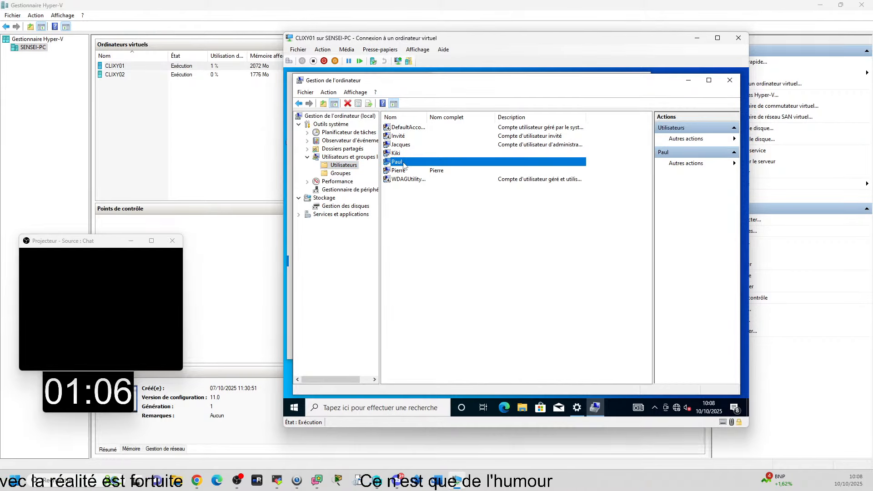
double_click(403, 162)
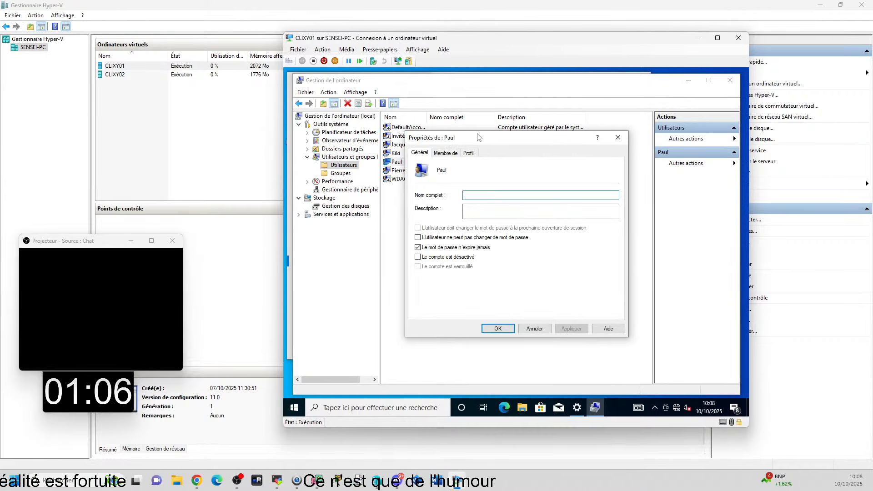
click(445, 153)
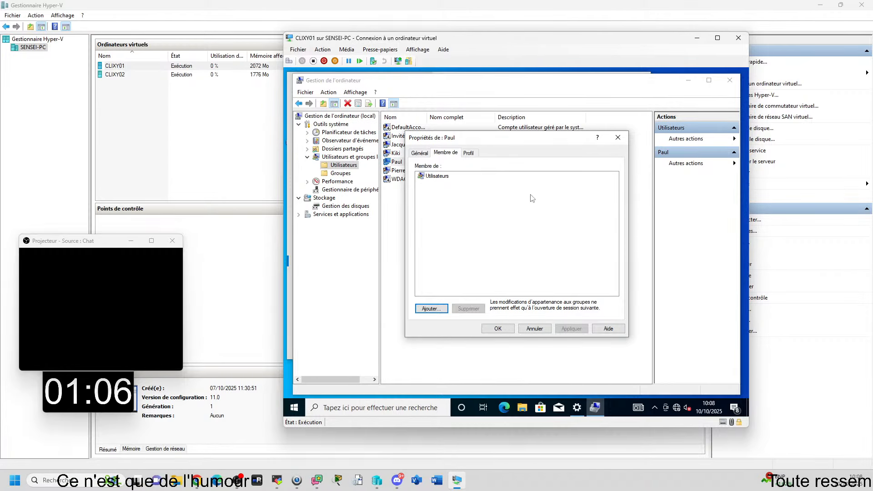
click(534, 329)
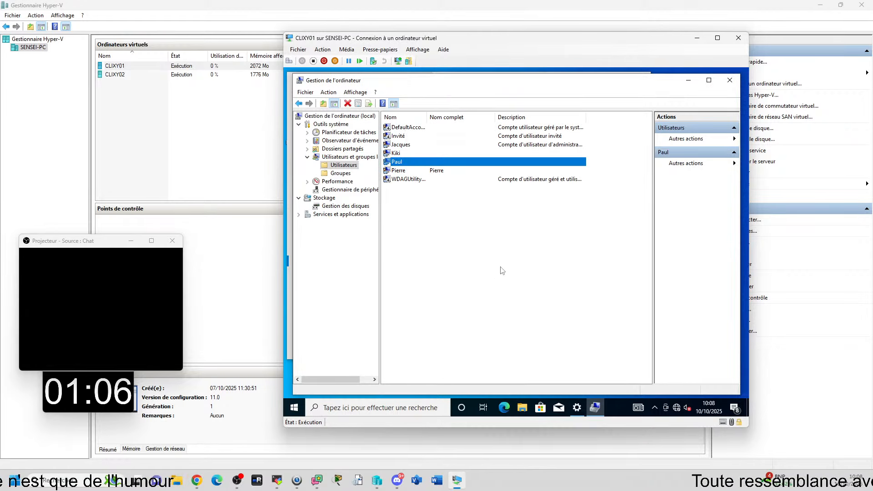
click(503, 269)
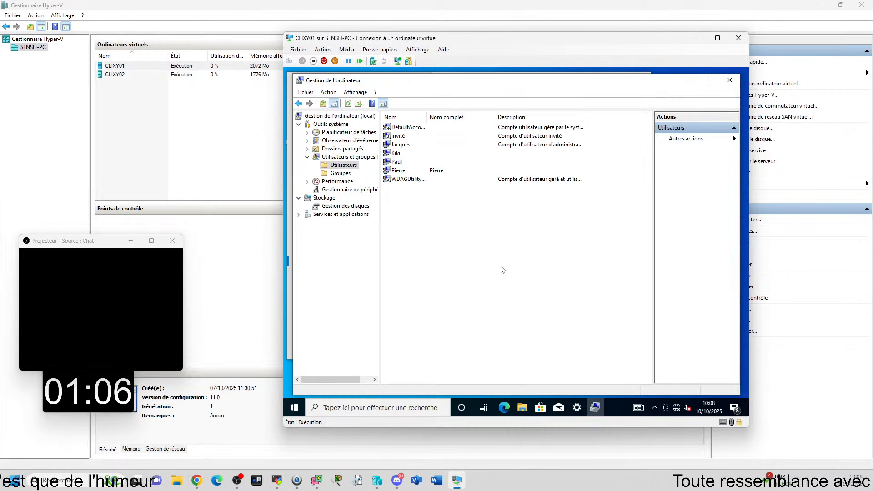
Step: Return to Paramètres and change the new local account's type to Administrateur
click(577, 407)
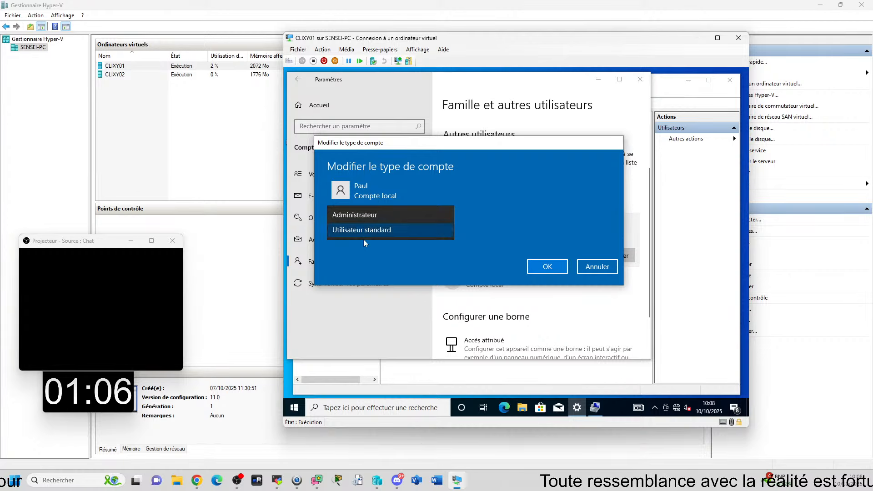
click(365, 220)
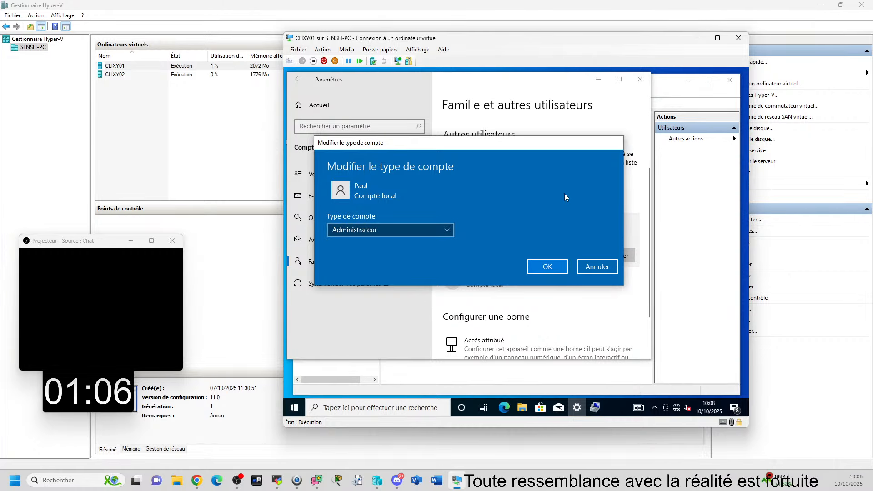
click(548, 266)
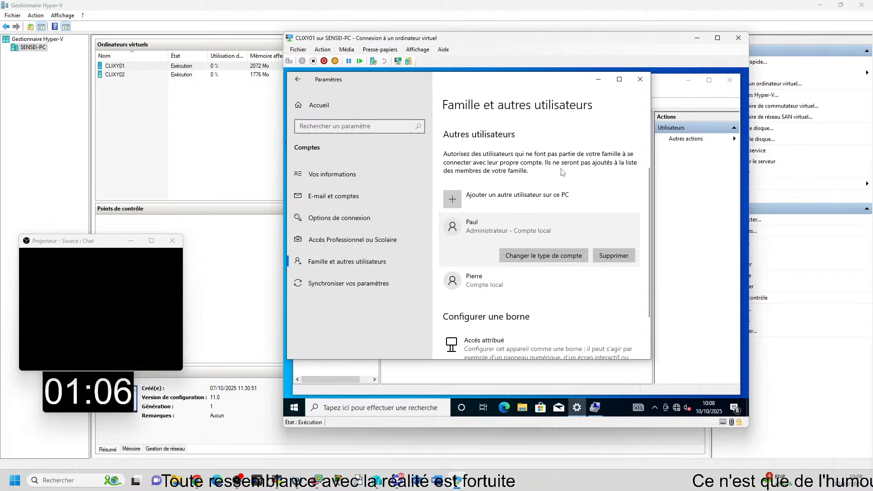
Step: Check the promoted user's group memberships in Gestion de l'ordinateur, then close the properties without changes
click(686, 298)
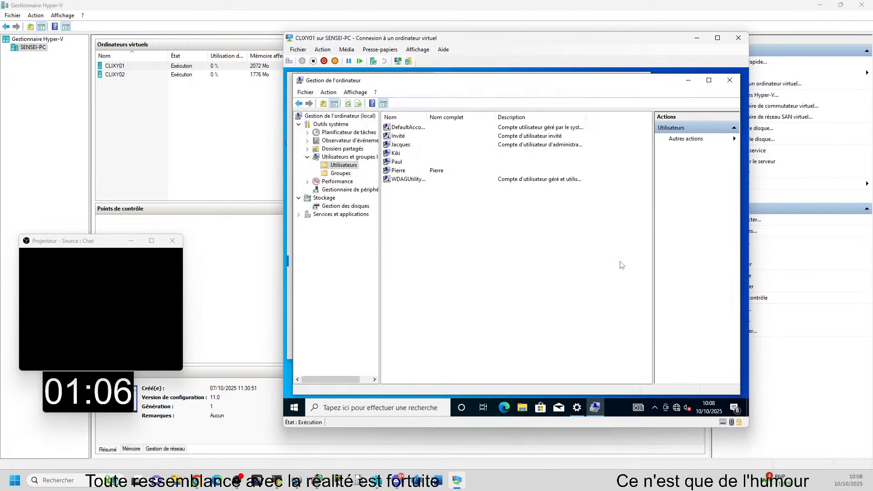
double_click(397, 162)
click(445, 153)
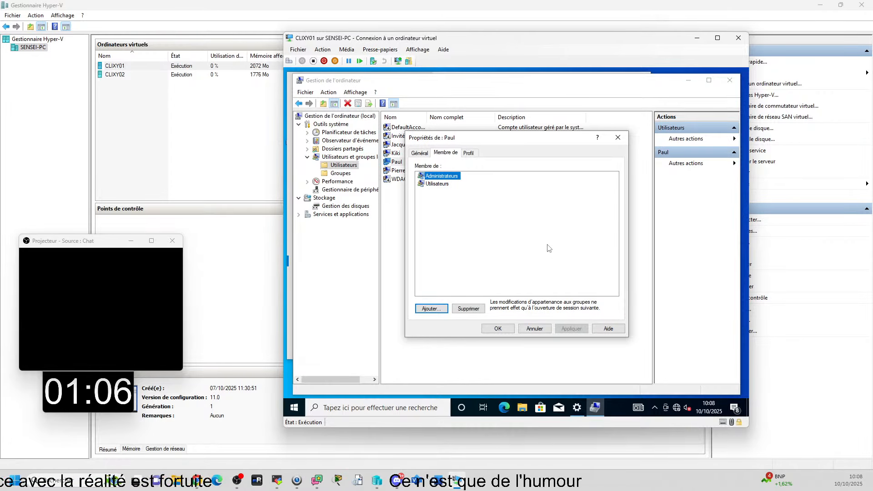
click(539, 328)
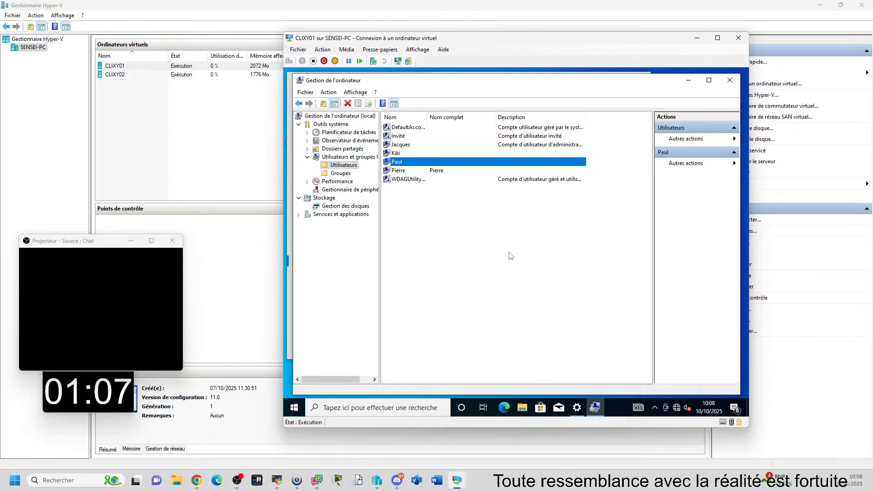
click(498, 289)
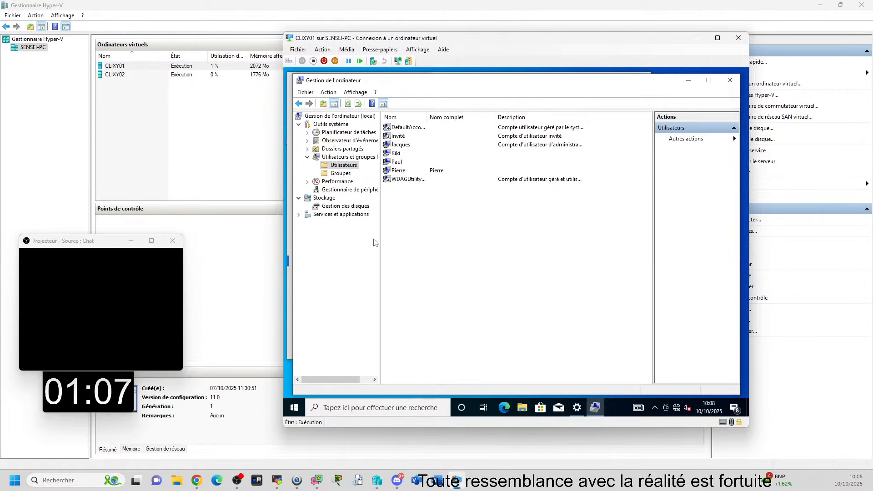
Step: Return to Paramètres and change the first listed local account's type to Utilisateur standard
click(577, 407)
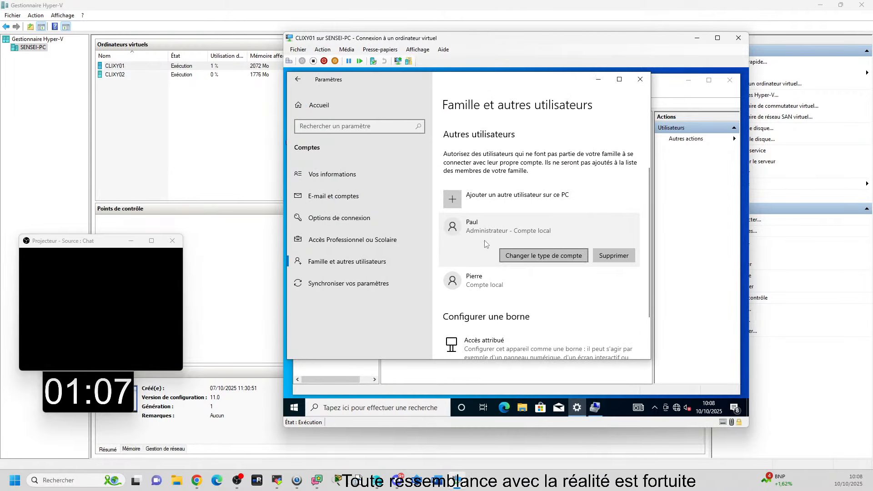
click(541, 255)
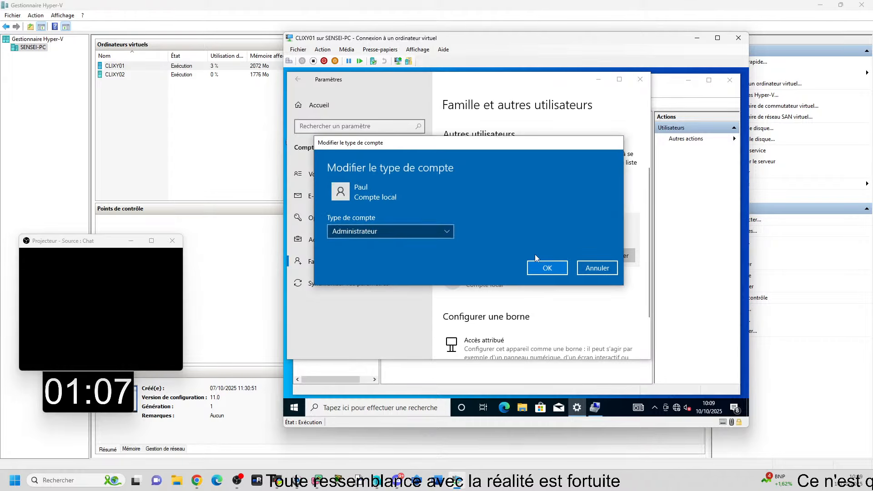
click(382, 231)
click(363, 246)
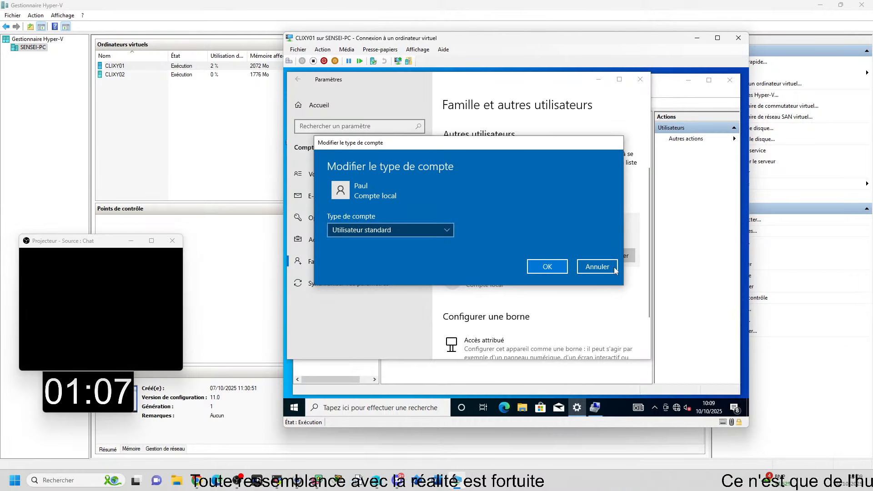
click(551, 267)
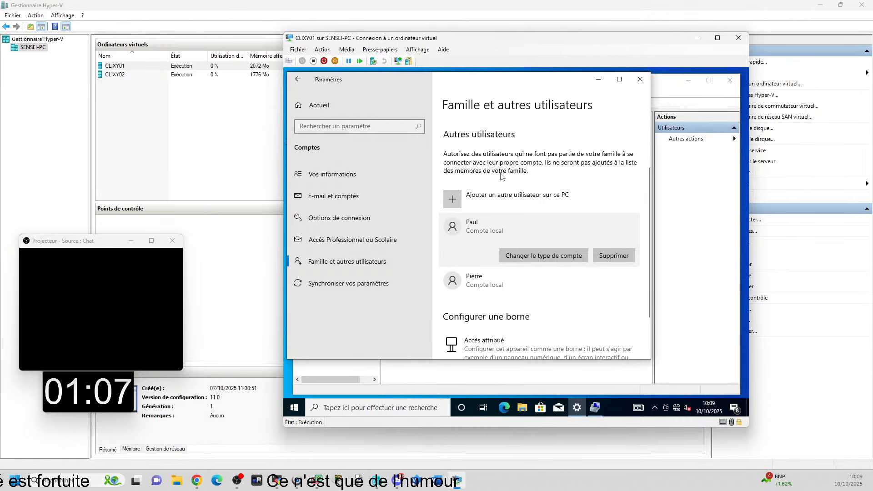
Step: Try to delete the second local account listed under Autres utilisateurs and dismiss the notice
click(628, 279)
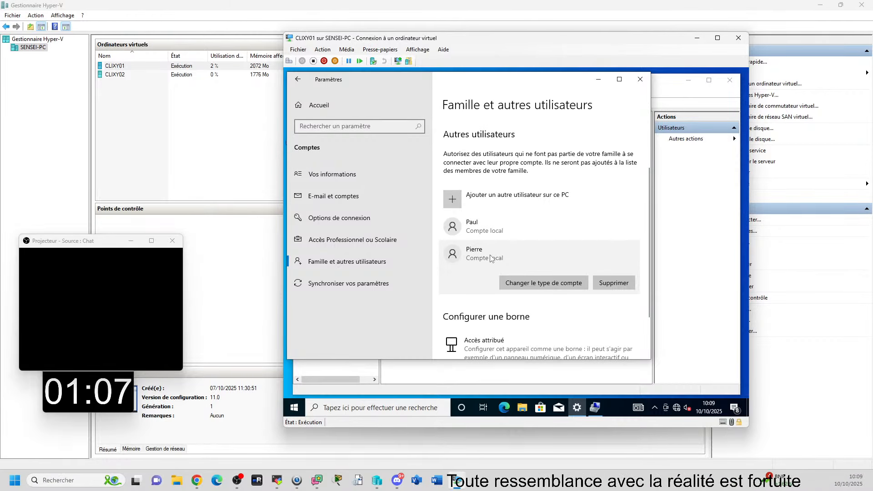
click(496, 227)
click(522, 291)
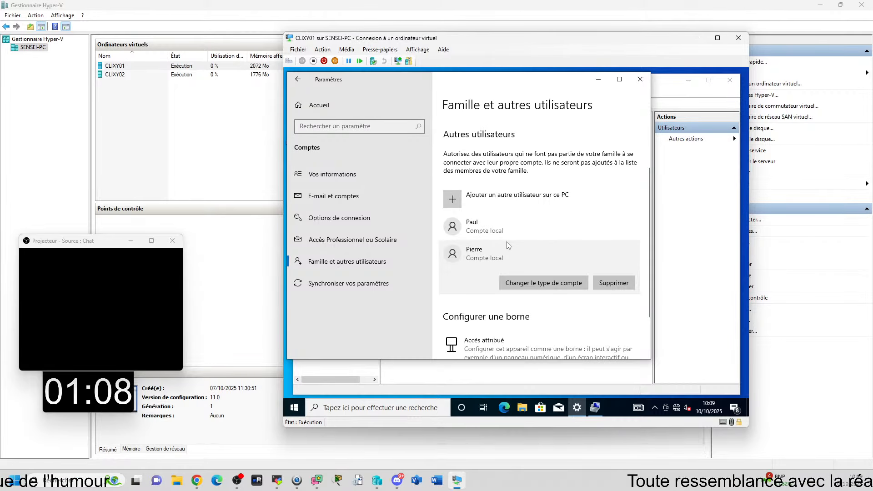
click(622, 285)
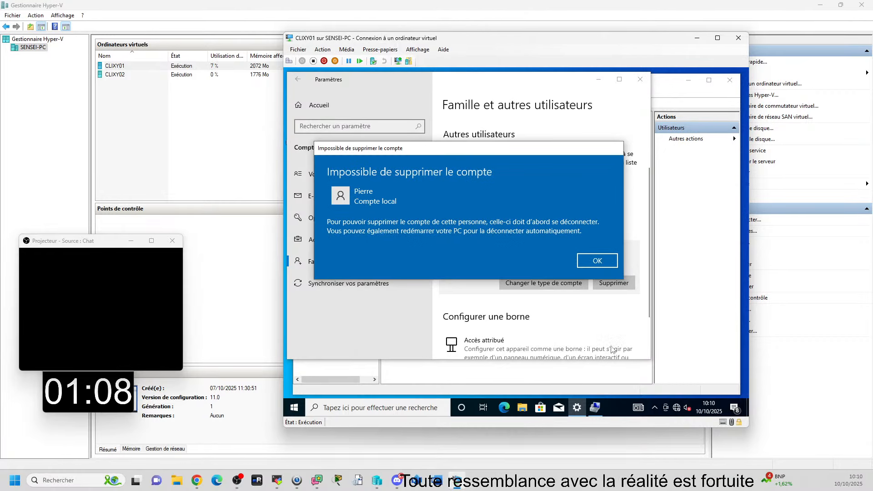
click(597, 260)
Step: Examine the deletion warning for the first listed local account, then cancel the deletion
click(497, 227)
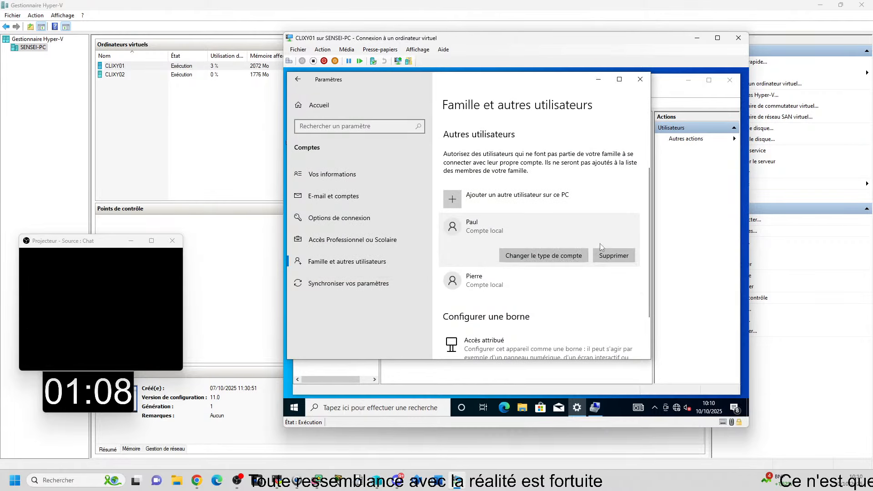
click(613, 256)
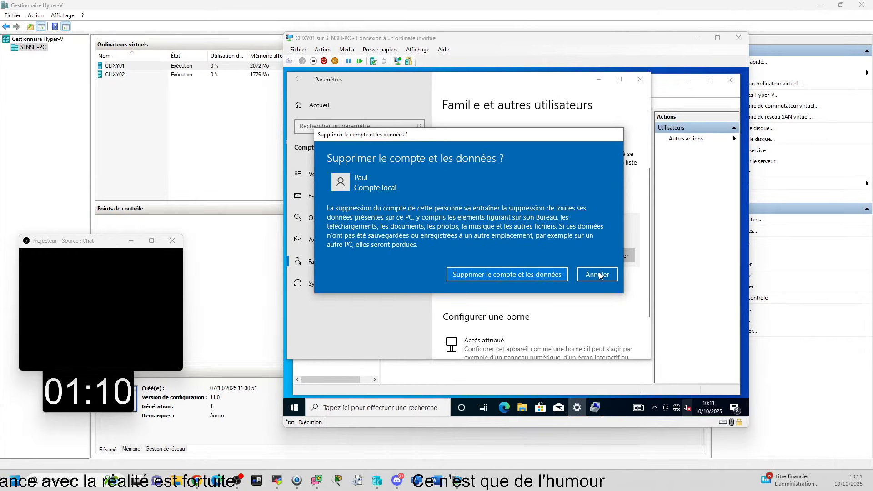
click(598, 274)
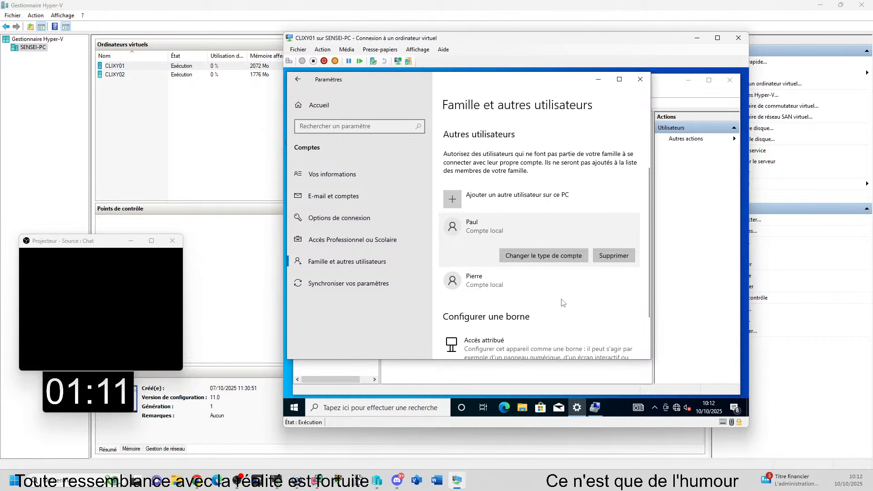
Step: Try twice more to delete the second listed local account, dismissing the notice each time
click(492, 282)
click(614, 283)
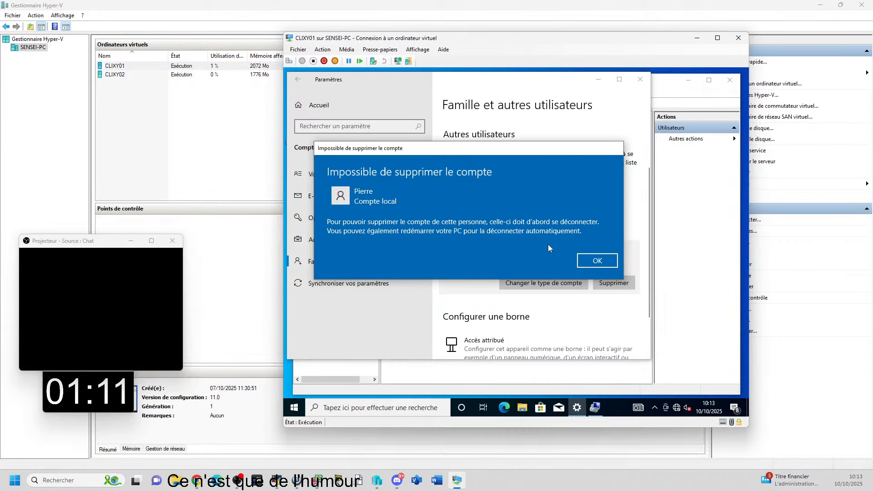
click(605, 263)
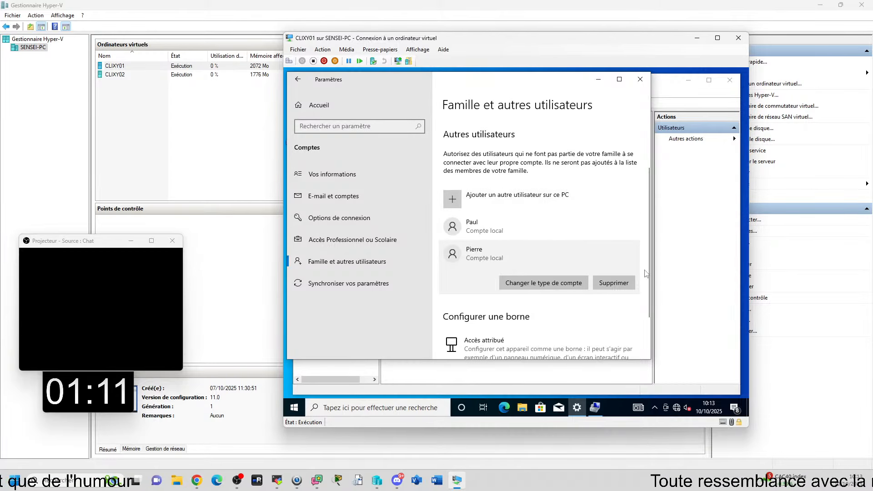
click(622, 283)
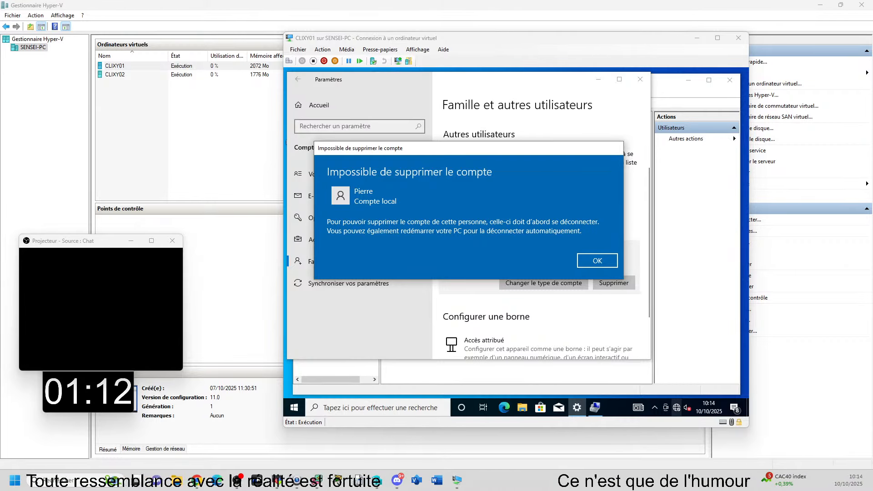
click(597, 261)
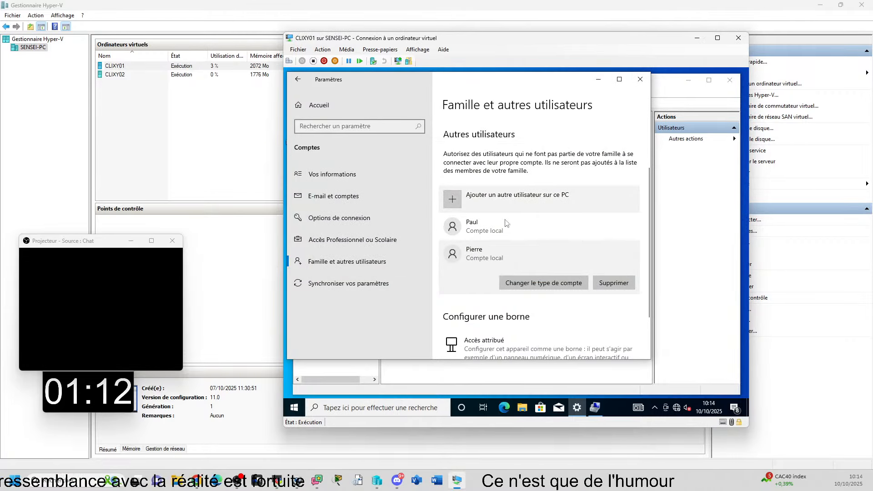
Step: Delete the first listed local account together with its data
click(546, 226)
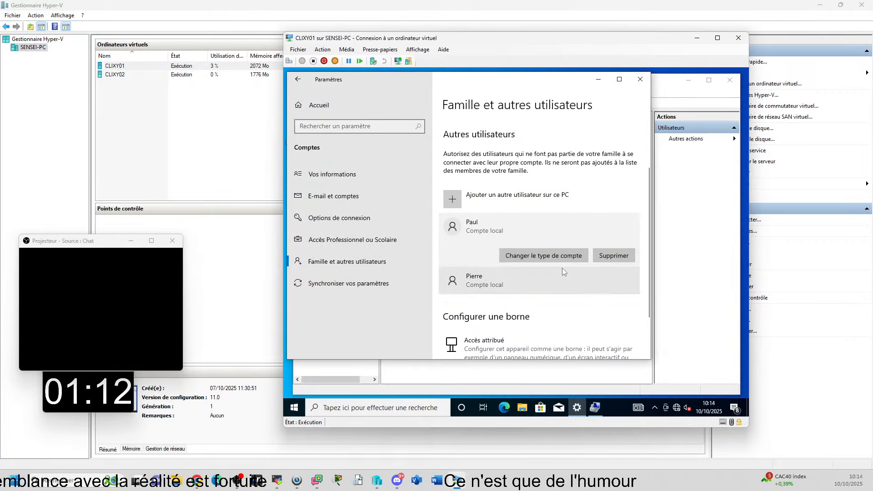
click(611, 256)
click(496, 275)
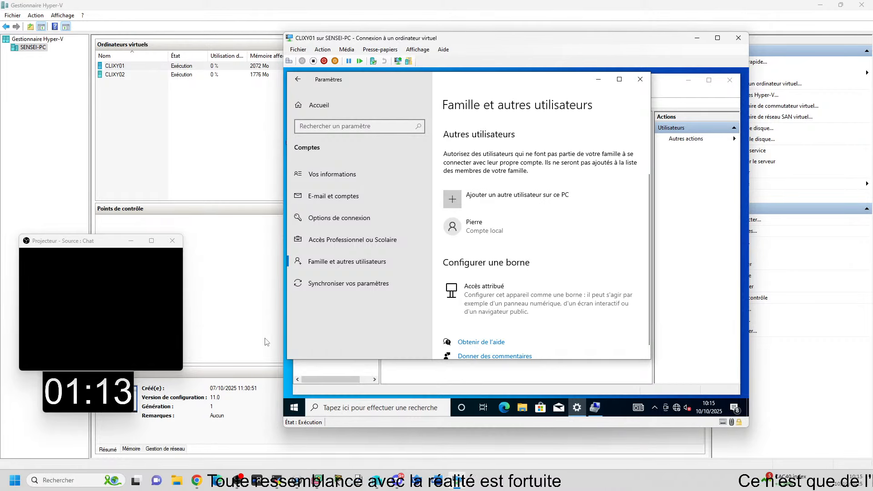
Step: Leave the current session on CLIXY01 and sign in to the first account on the logon screen with its password
click(294, 407)
click(295, 388)
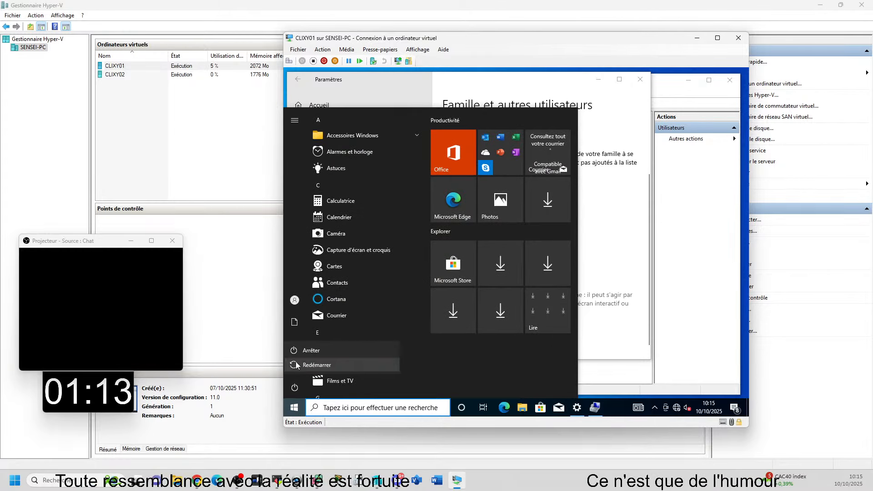
click(295, 389)
click(294, 302)
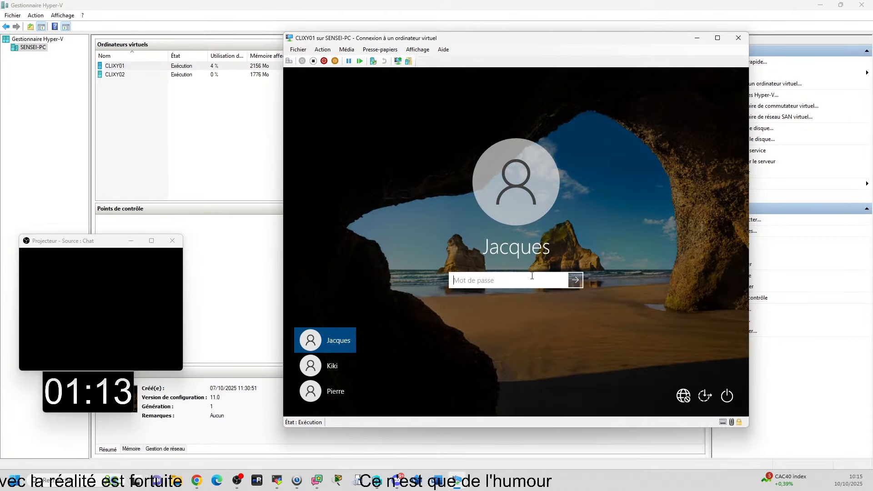
key(Return)
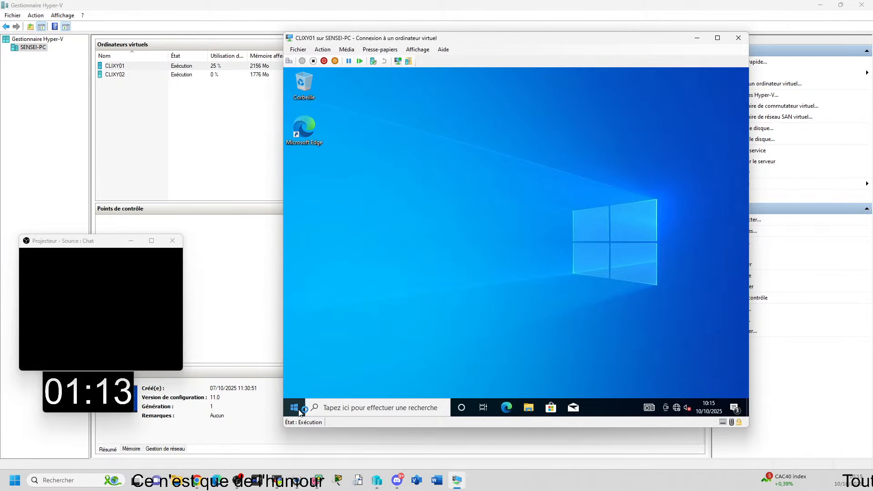
Step: Open Paramètres in this session and show the Autres utilisateurs page of Comptes
click(298, 409)
click(314, 364)
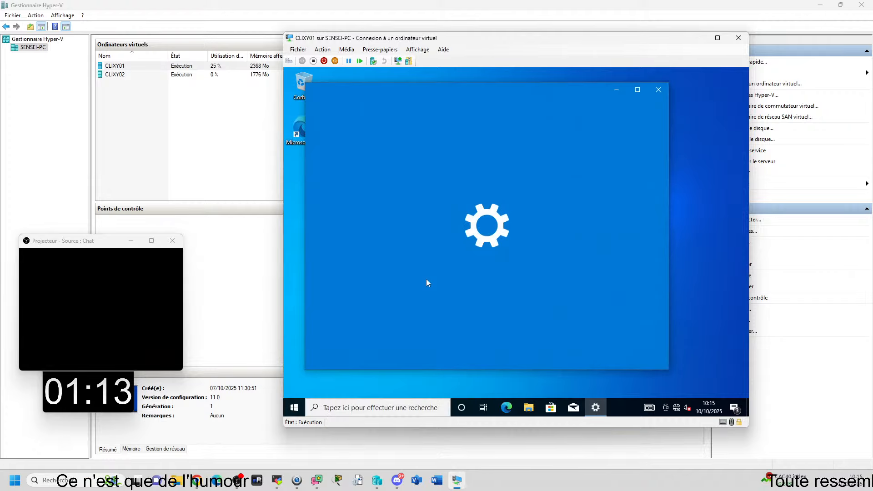
scroll(438, 172, down, 5)
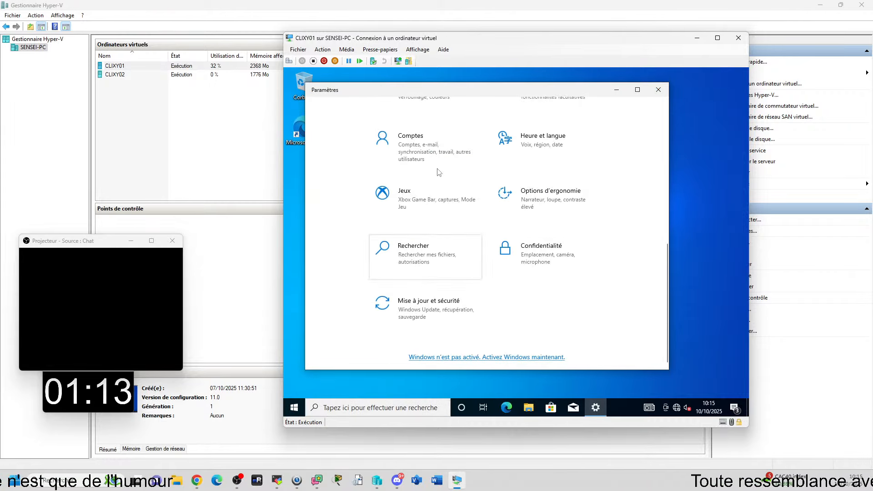
click(412, 140)
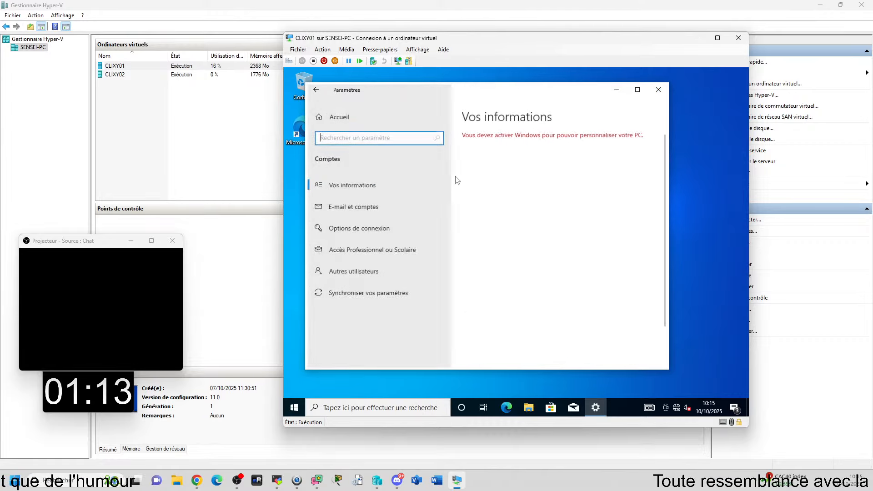
click(361, 251)
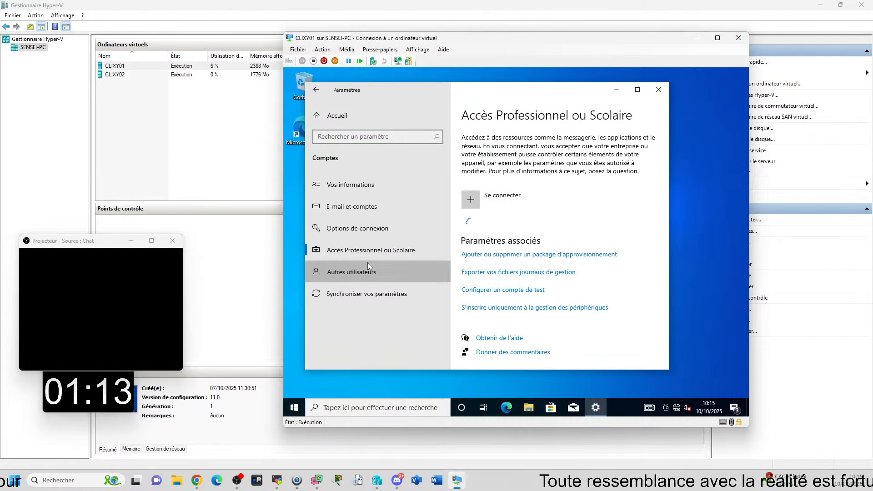
click(391, 267)
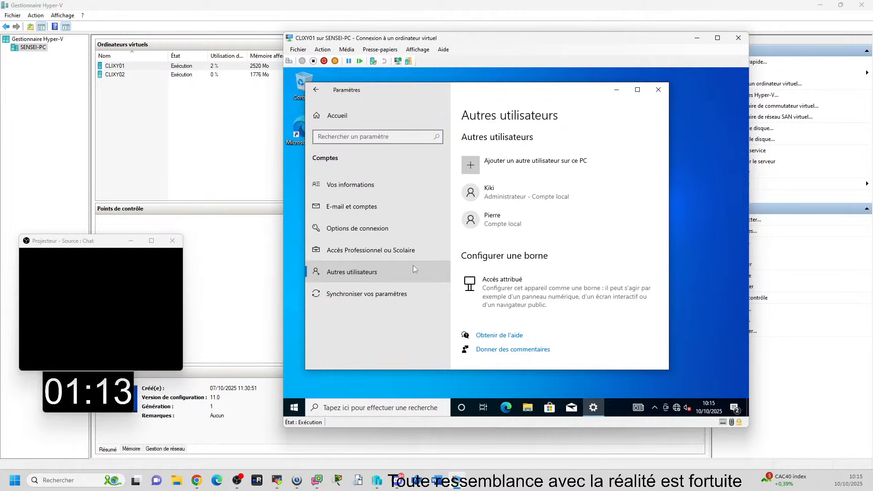
Step: Open the lusrmgr console, widen its tree pane and show the Utilisateurs folder's accounts
click(530, 171)
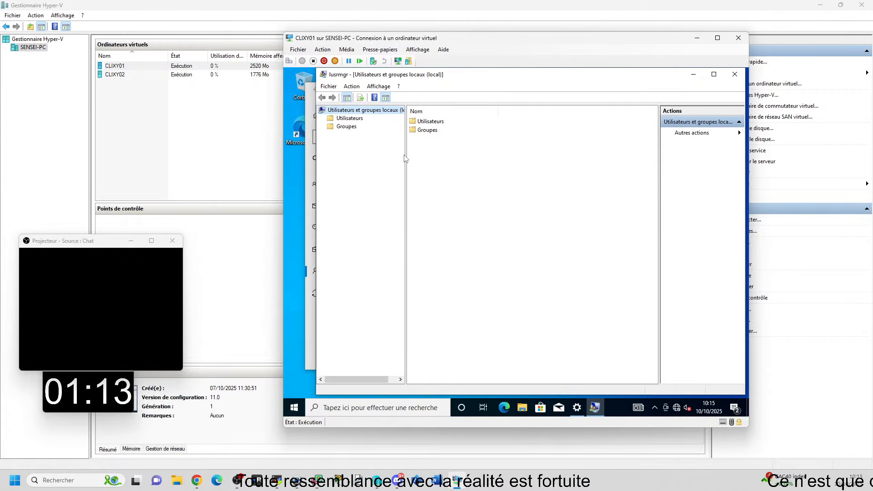
drag(406, 153, 483, 153)
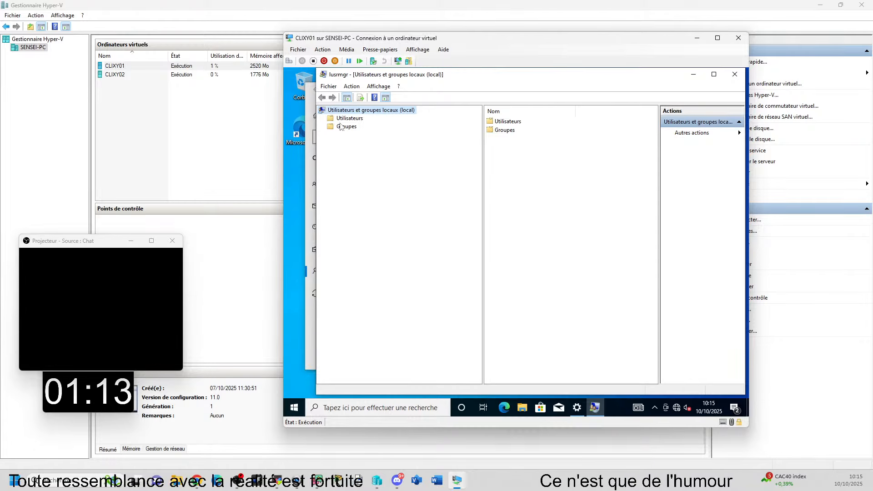
key(Down)
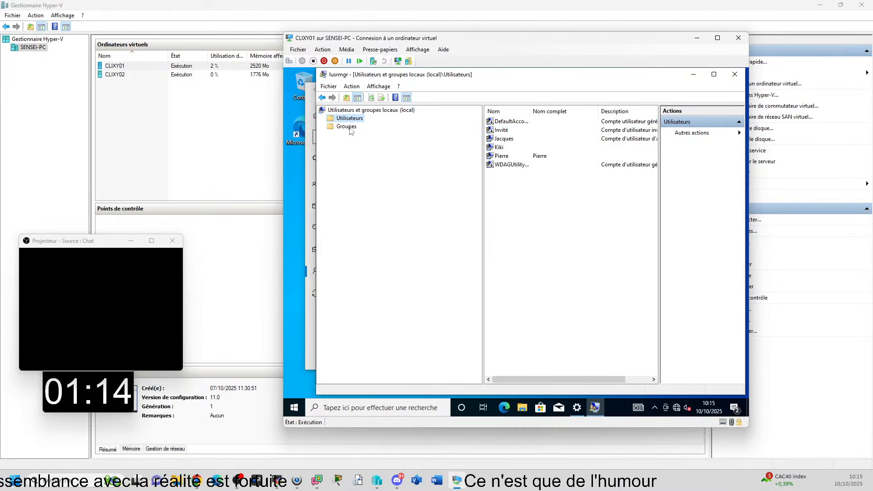
key(Down)
key(Up)
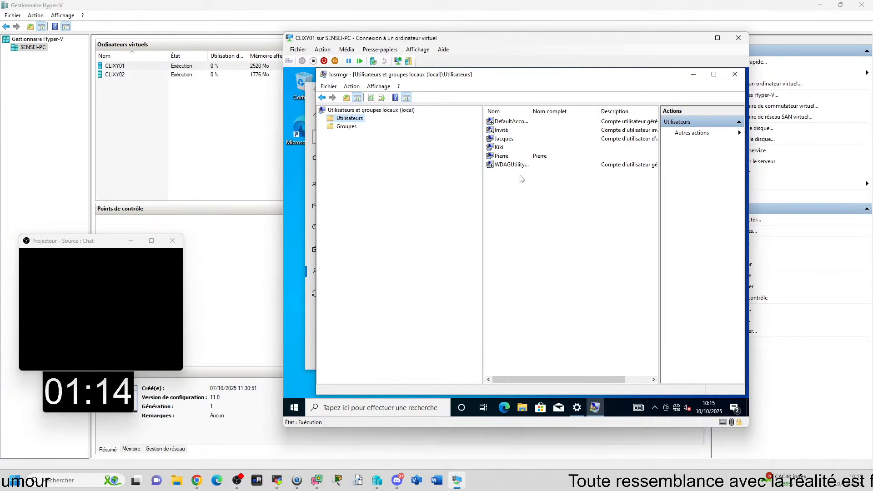
Step: Close the lusrmgr console, reopen it and display the list of local users again
drag(444, 79, 534, 168)
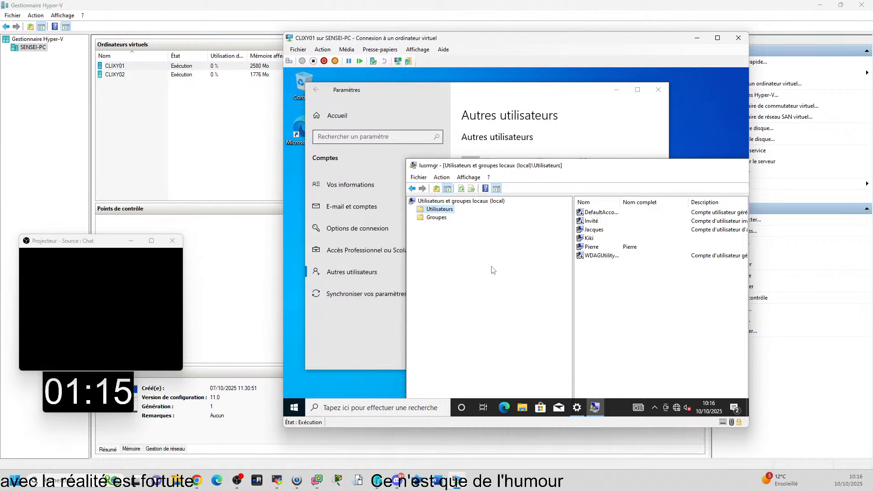
drag(526, 167, 383, 118)
click(688, 115)
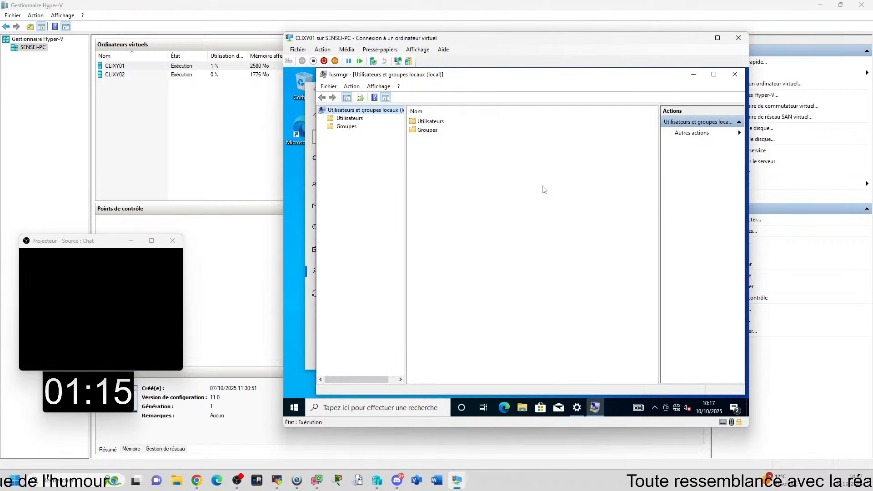
click(350, 118)
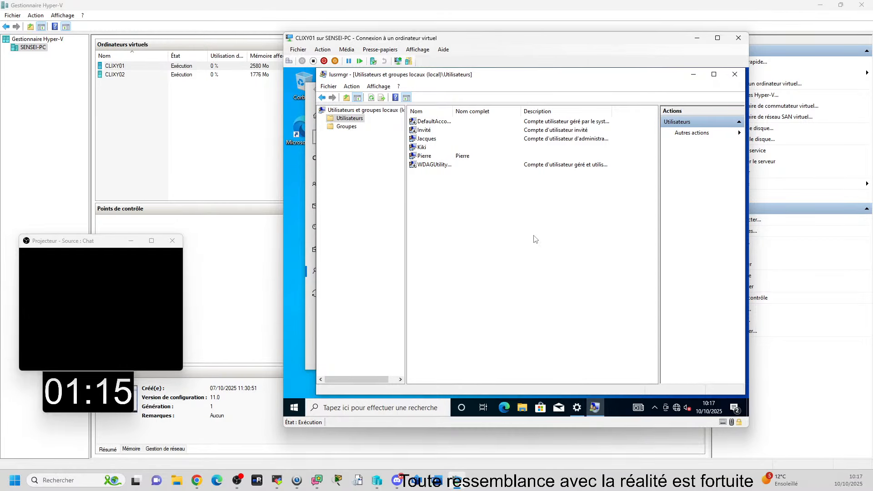
Step: Close lusrmgr, reopen it through Ajouter un autre utilisateur sur ce PC, and compare its Groupes and Utilisateurs folders
click(734, 74)
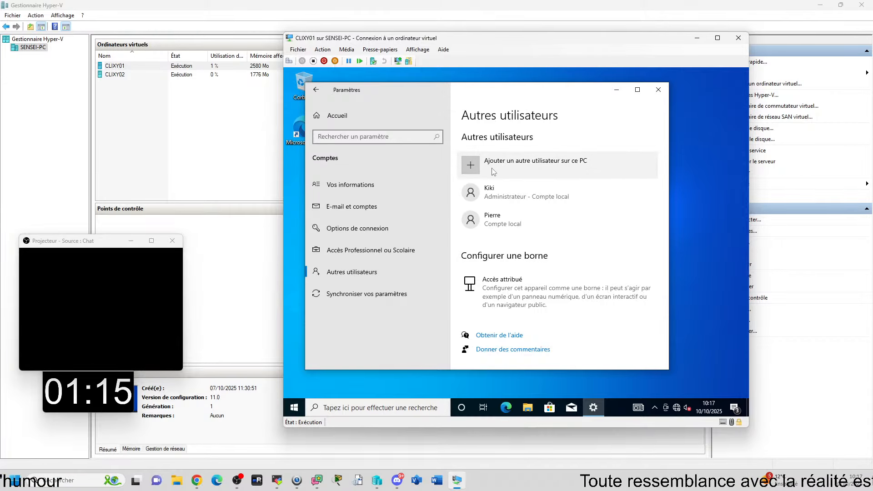
click(540, 172)
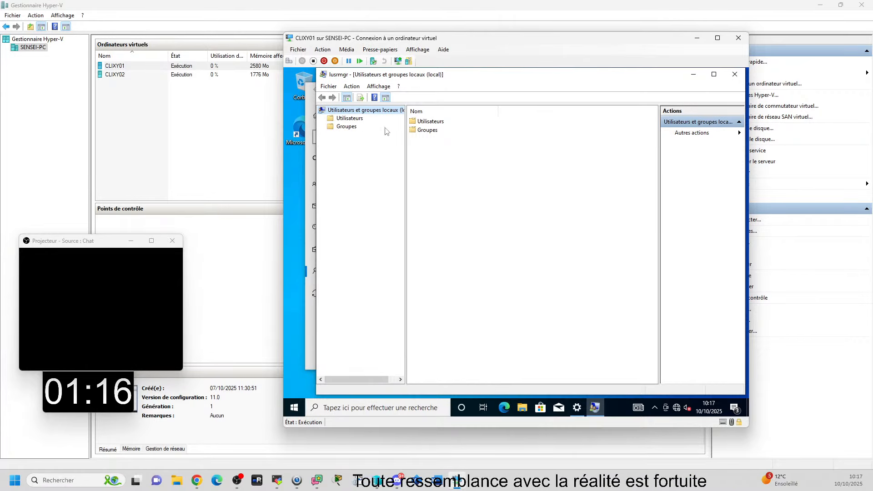
click(343, 126)
click(350, 118)
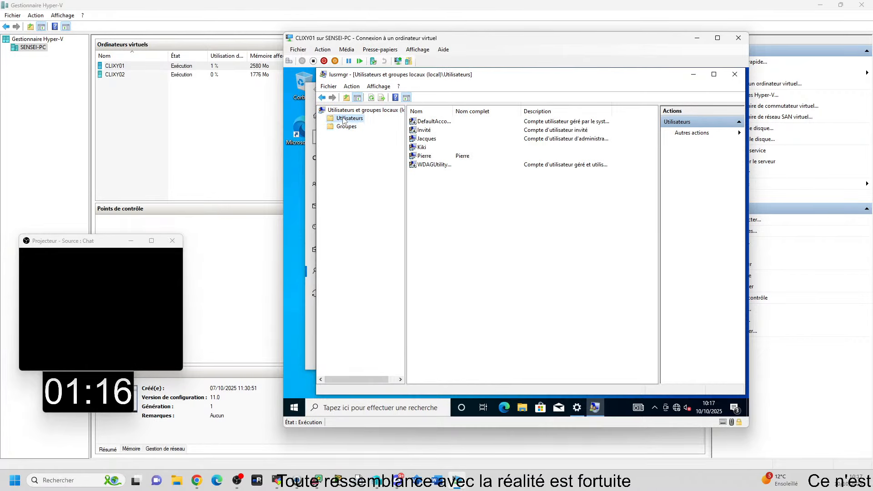
click(346, 126)
click(350, 119)
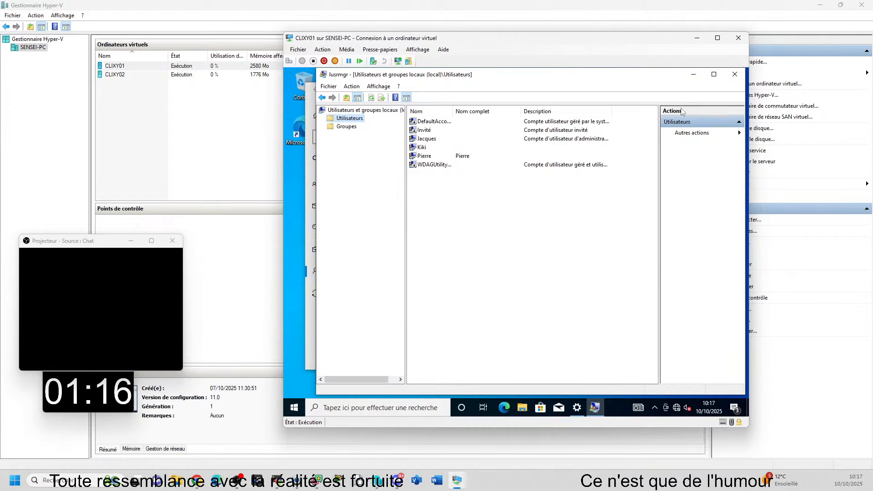
Step: Reopen lusrmgr from Paramètres, show the commands available in the Utilisateurs folder without running any, and close the console and Paramètres
click(735, 74)
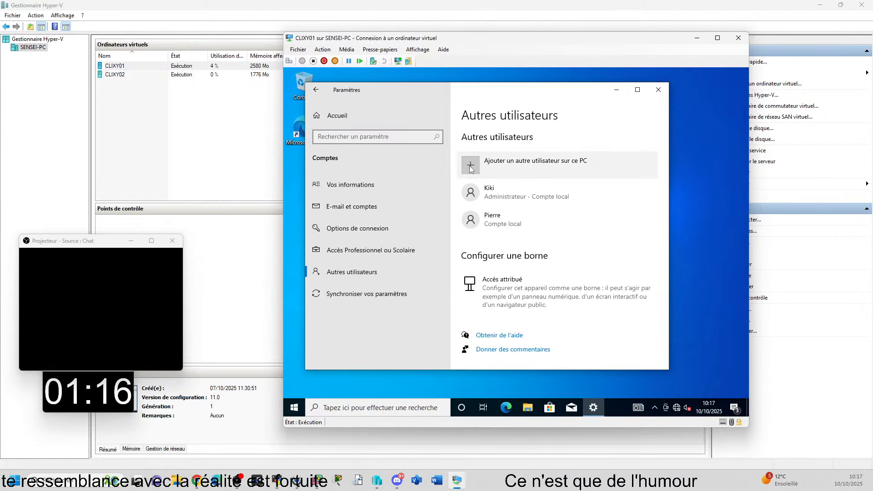
click(476, 175)
click(350, 118)
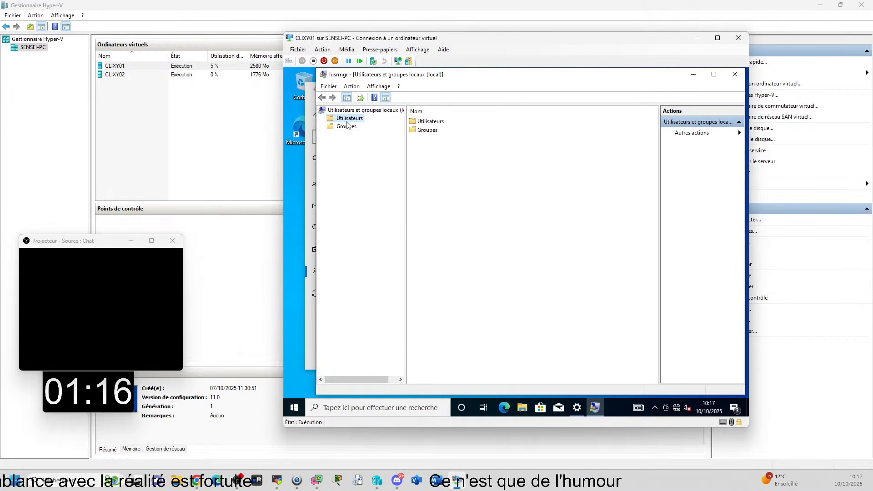
right_click(441, 218)
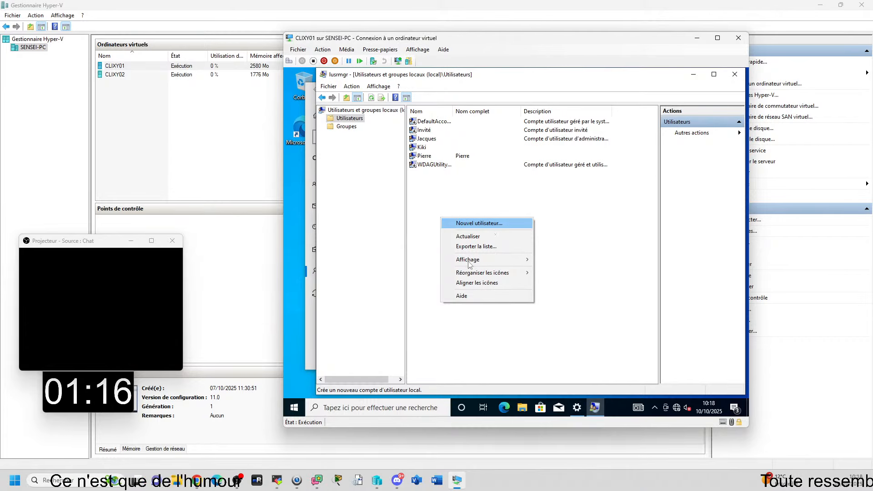
click(606, 255)
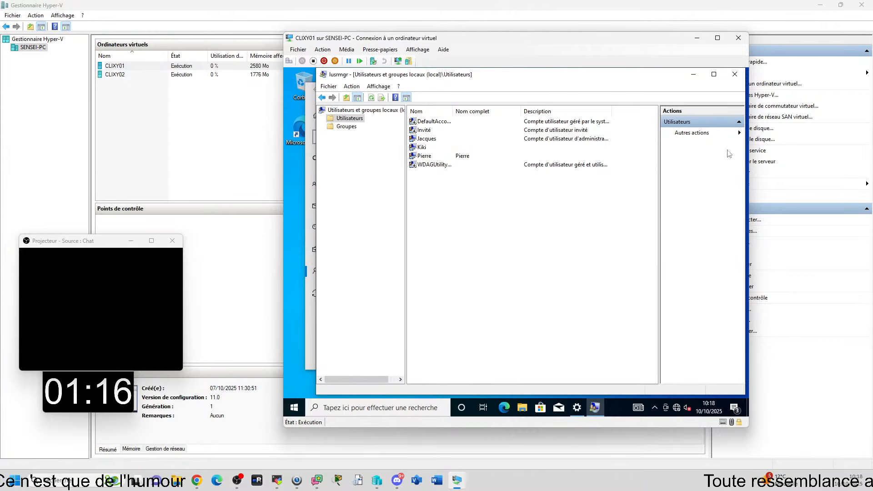
click(735, 74)
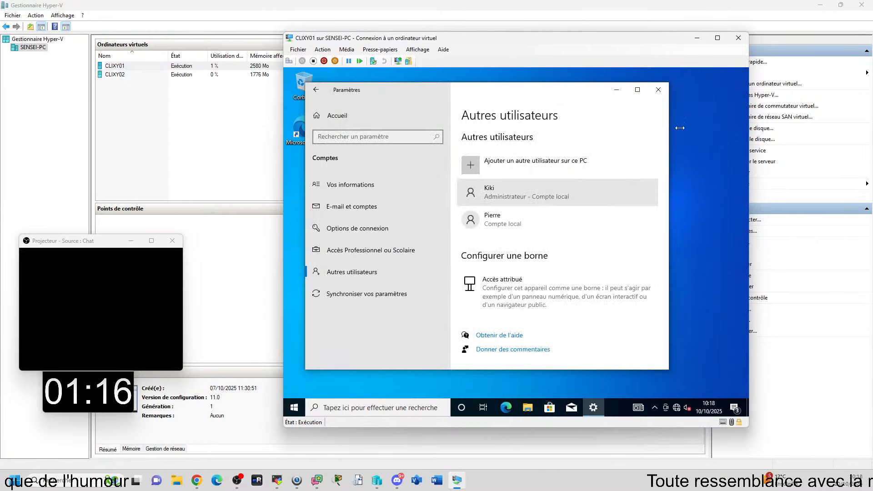
click(658, 90)
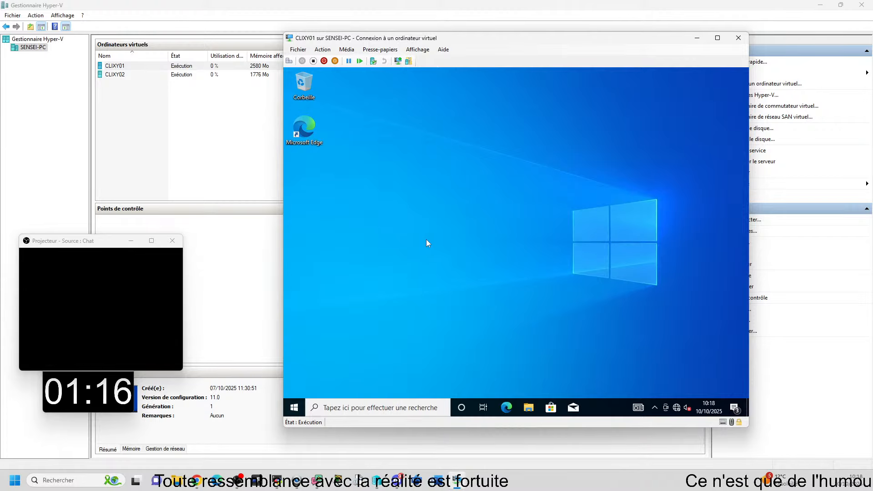
Step: Open Gestion de l'ordinateur, expand Utilisateurs et groupes locaux, and view its Utilisateurs and Groupes folders
right_click(294, 408)
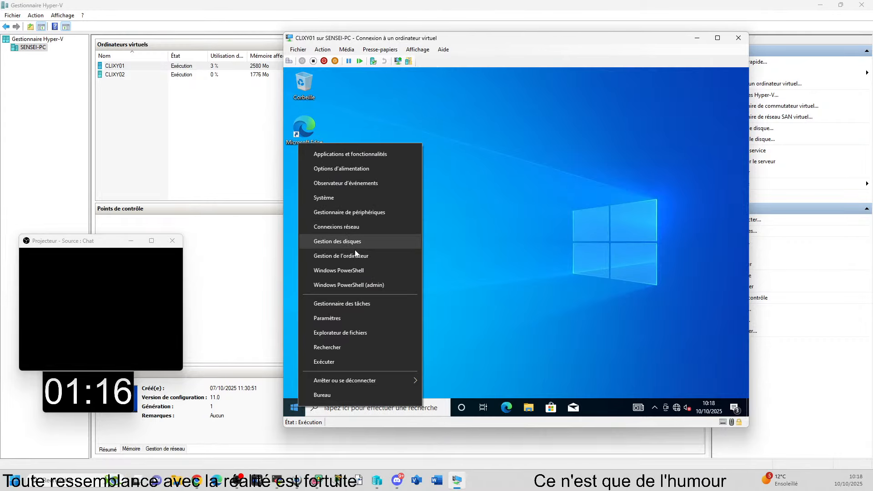
click(355, 256)
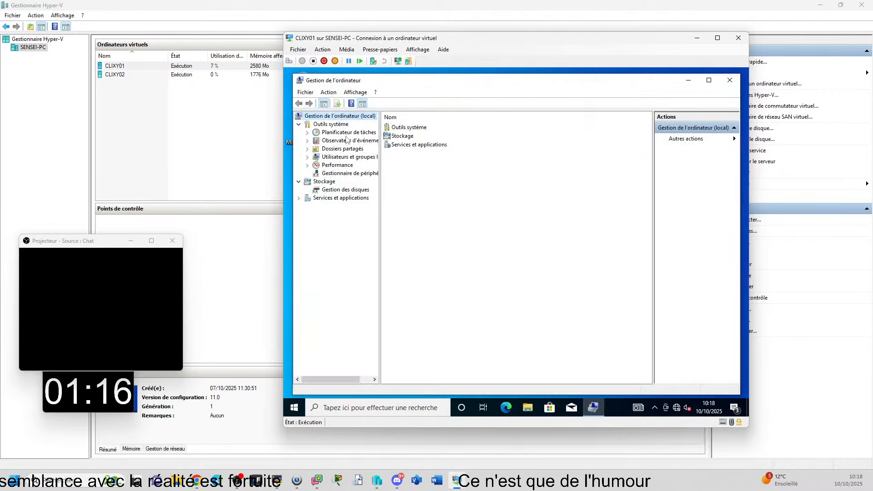
double_click(338, 160)
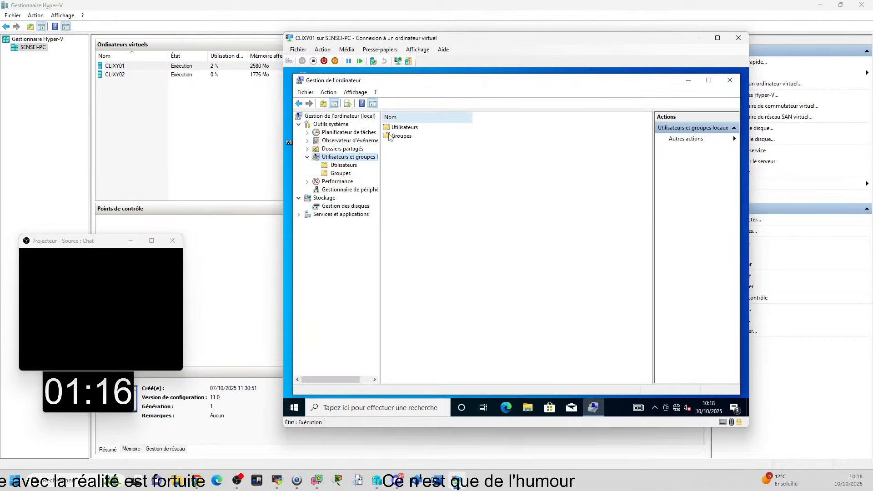
click(400, 130)
click(399, 136)
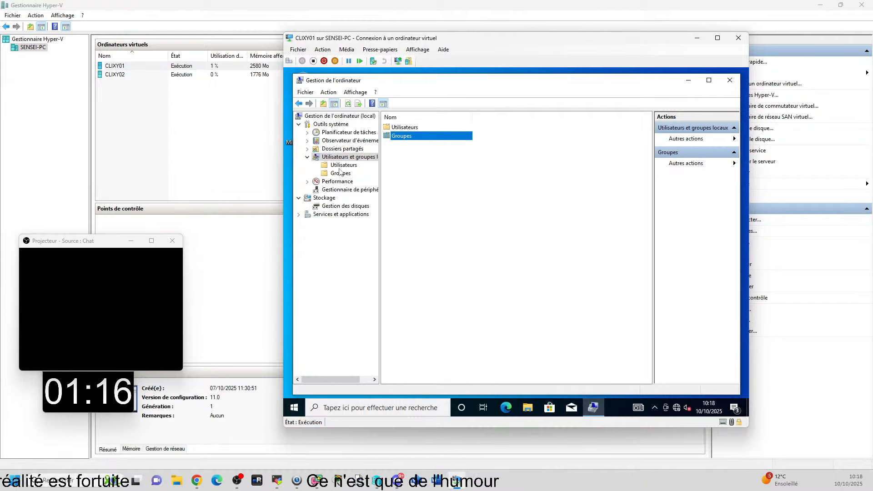
click(342, 165)
click(341, 173)
click(342, 166)
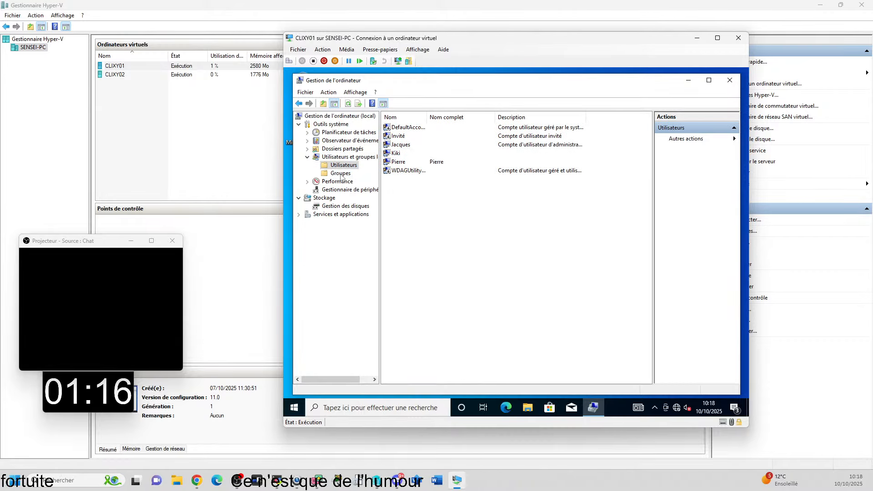
click(340, 177)
click(342, 168)
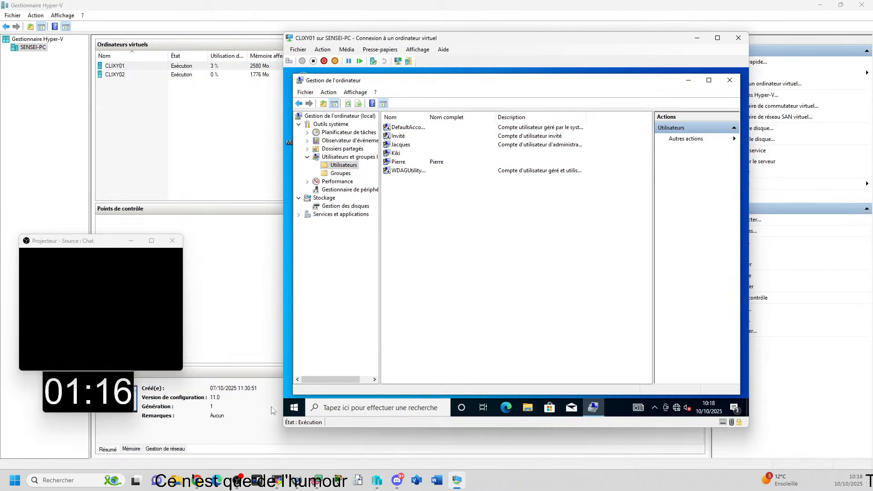
Step: Open the Autres utilisateurs page of Comptes in Paramètres and launch lusrmgr through Ajouter un autre utilisateur sur ce PC
click(295, 408)
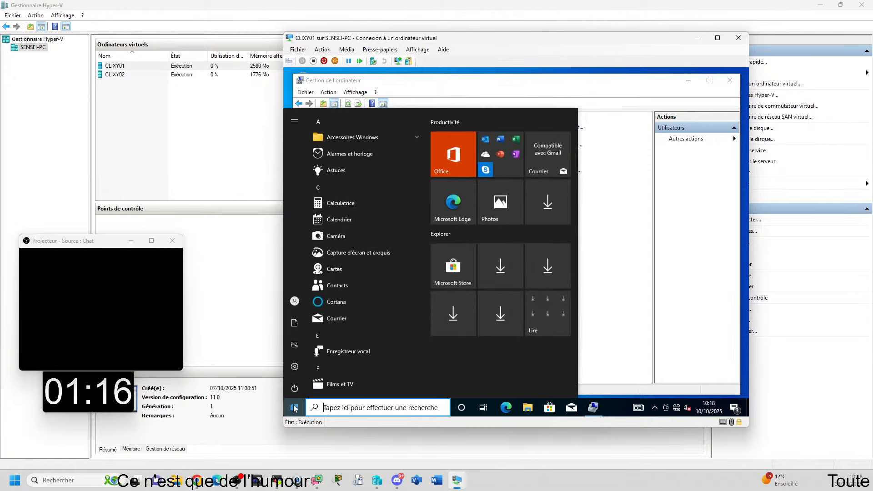
click(295, 367)
scroll(419, 248, down, 5)
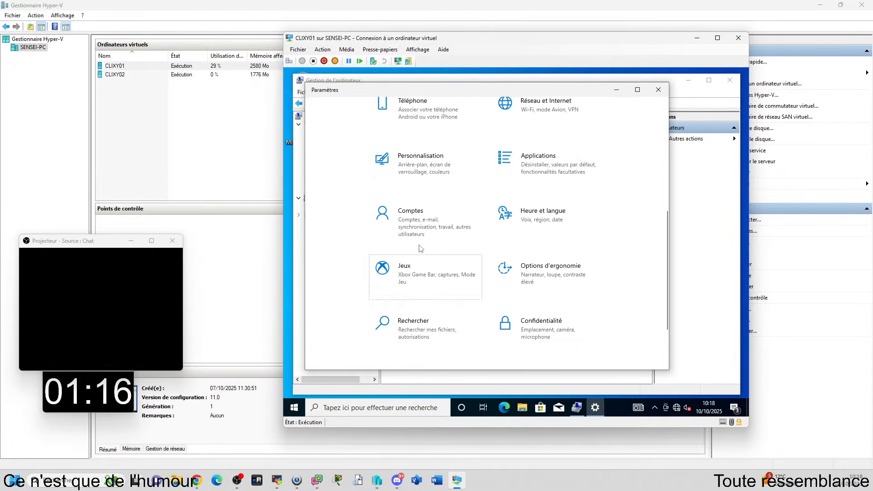
click(419, 218)
click(378, 271)
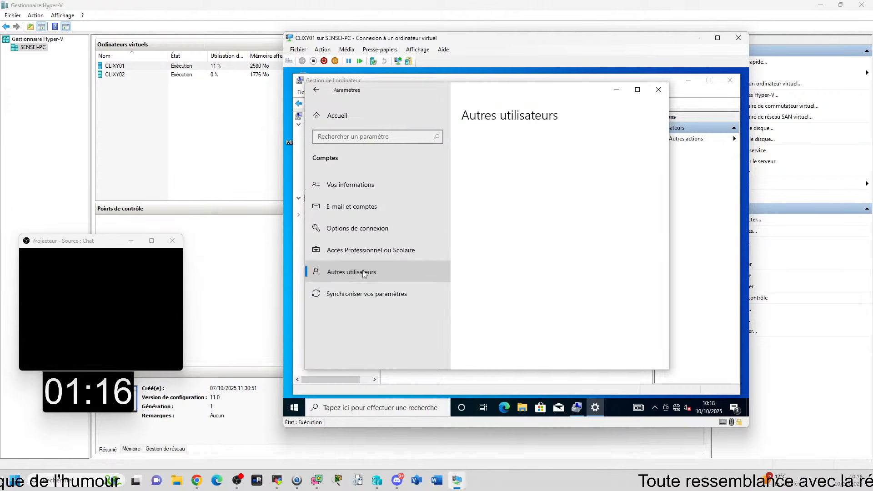
click(531, 171)
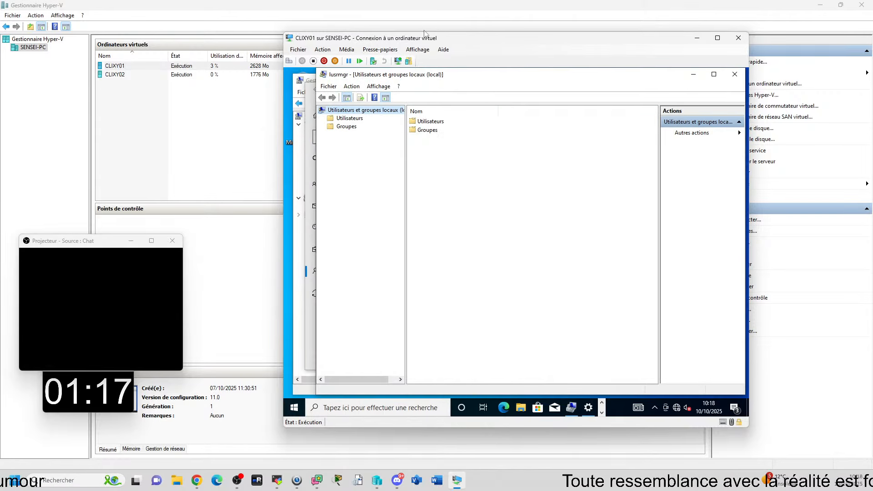
Step: Move lusrmgr over Gestion de l'ordinateur to compare the two consoles, and close both along with Paramètres
drag(431, 75, 607, 145)
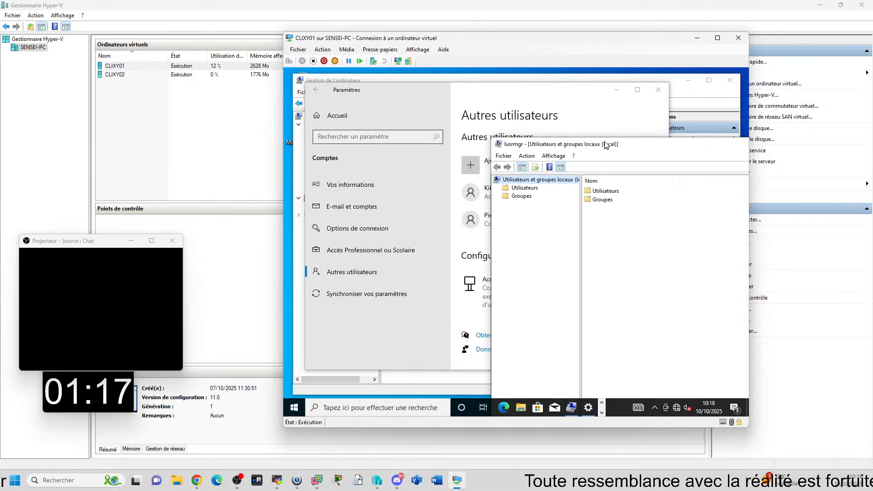
click(620, 92)
drag(561, 148, 439, 123)
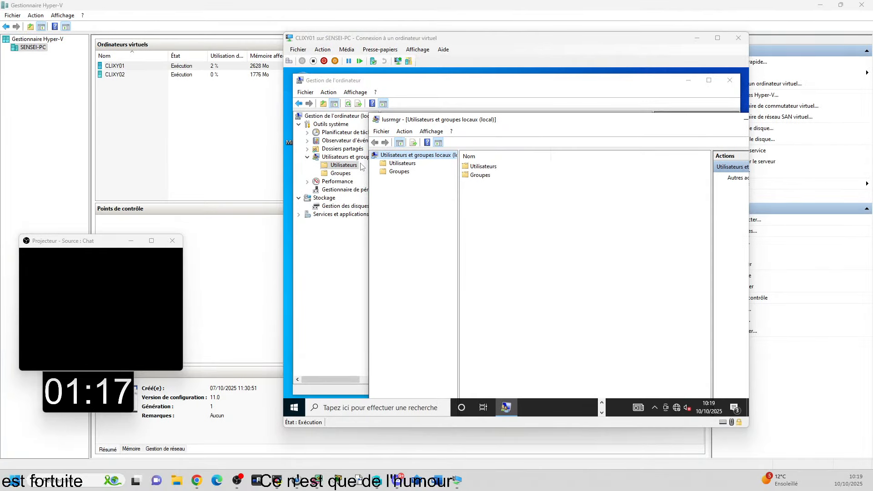
click(577, 123)
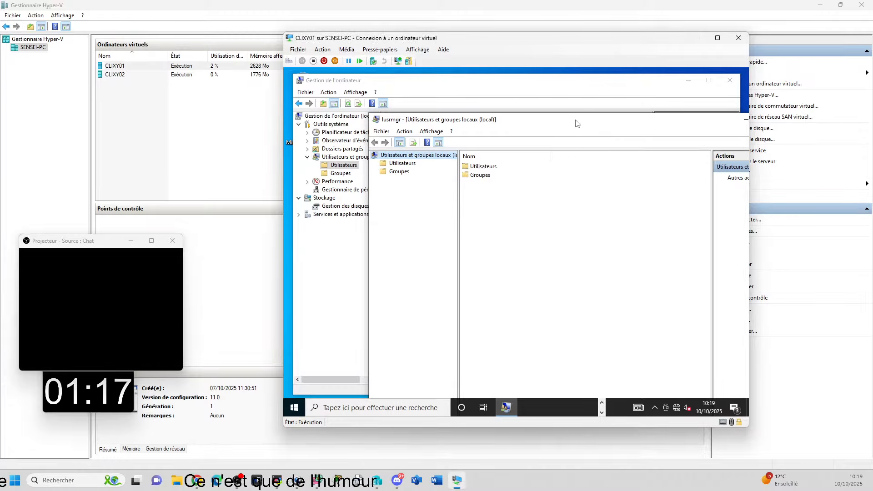
drag(576, 122, 487, 125)
click(687, 122)
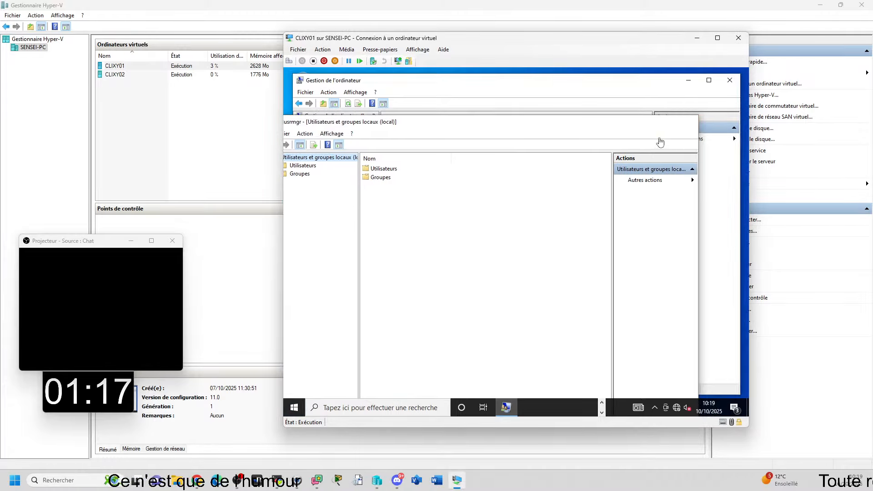
click(729, 81)
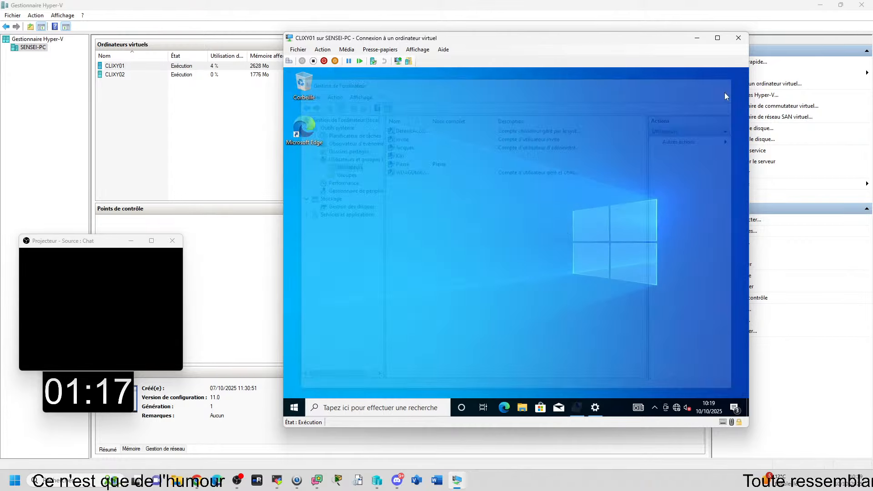
click(593, 407)
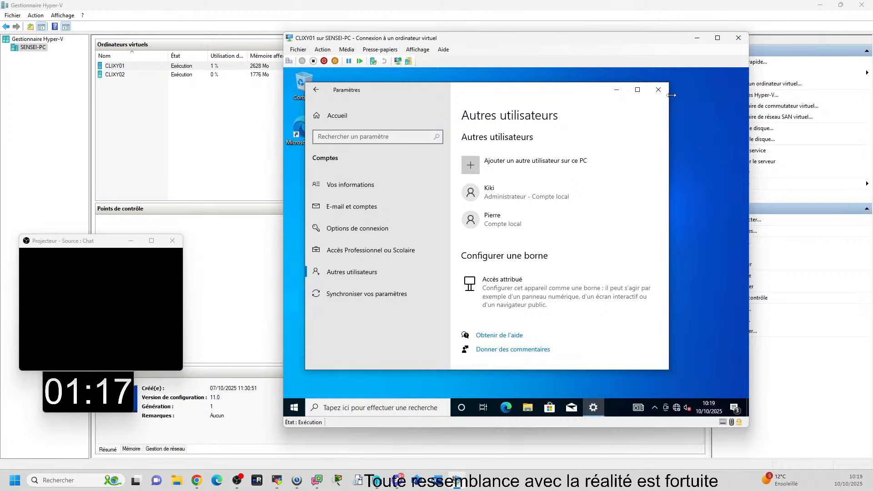
click(659, 90)
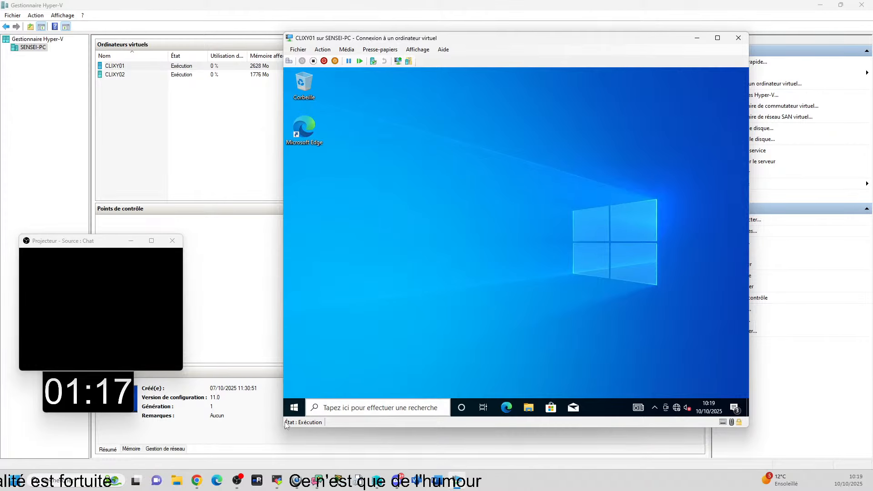
Step: Reopen Paramètres, look over the categories and account header on its home page, and close it
click(294, 407)
click(295, 368)
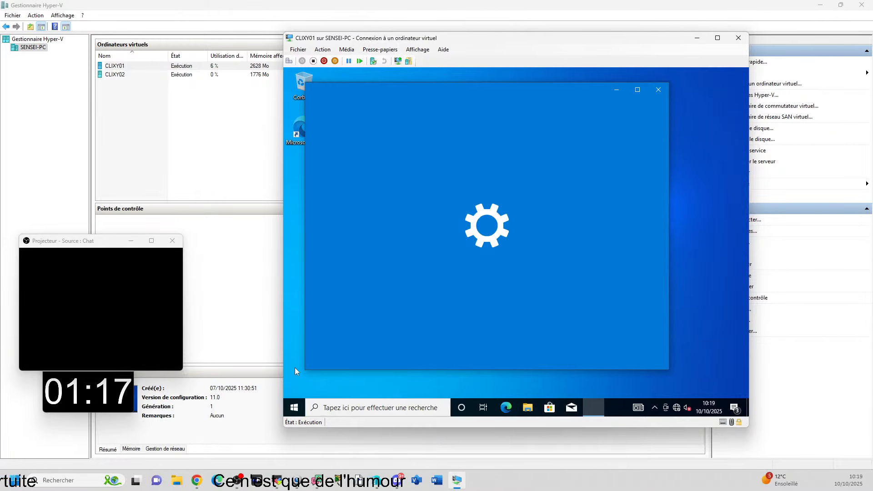
scroll(401, 151, down, 5)
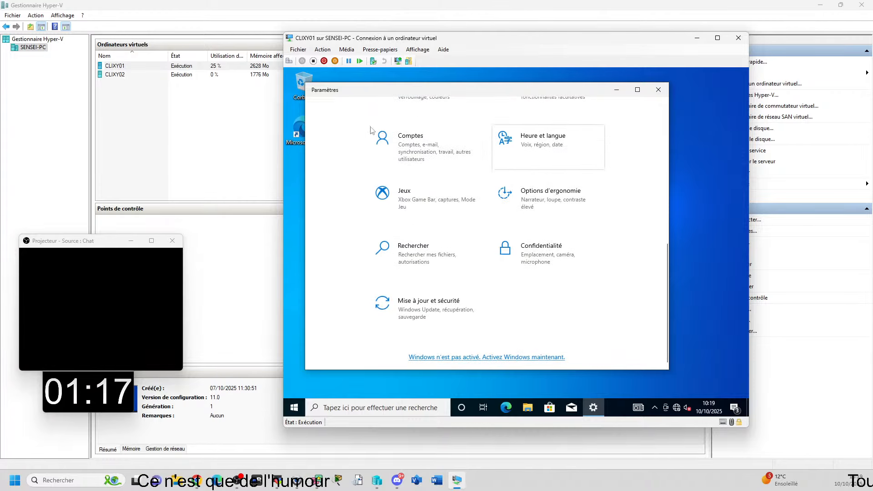
scroll(479, 277, up, 4)
scroll(478, 280, up, 3)
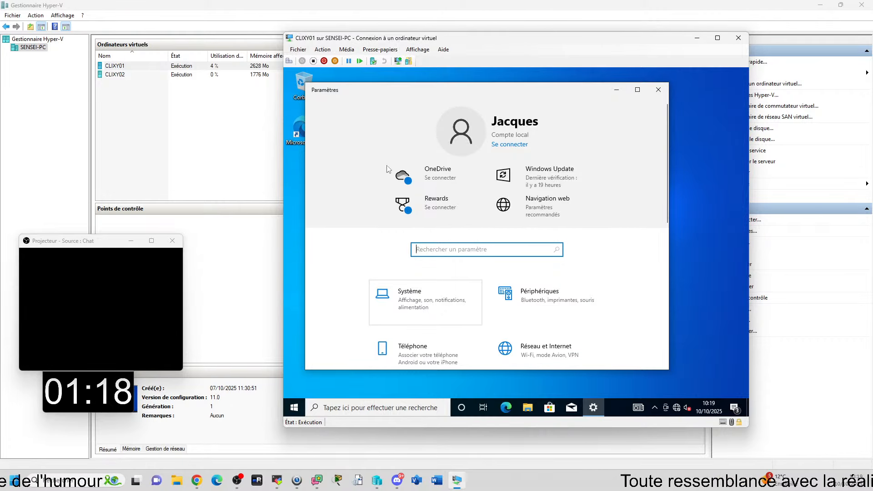
click(658, 90)
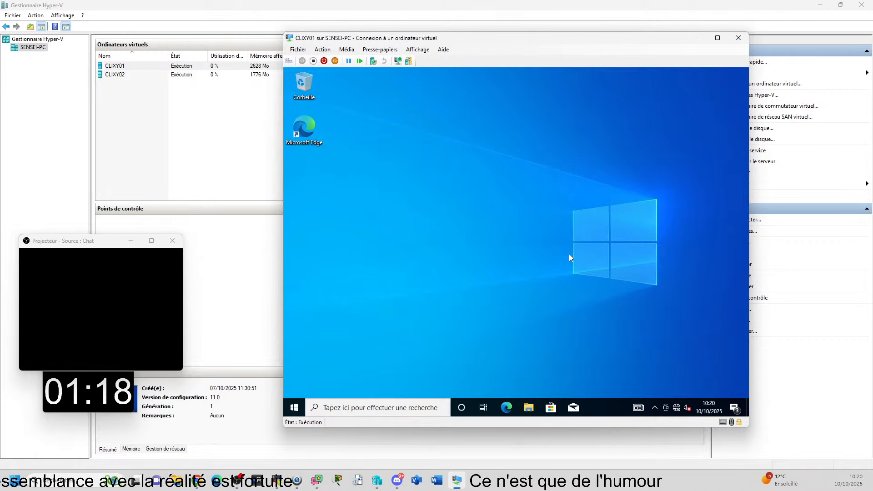
Step: Switch from the current Windows session to the first account listed on the logon screen by entering its password
click(294, 407)
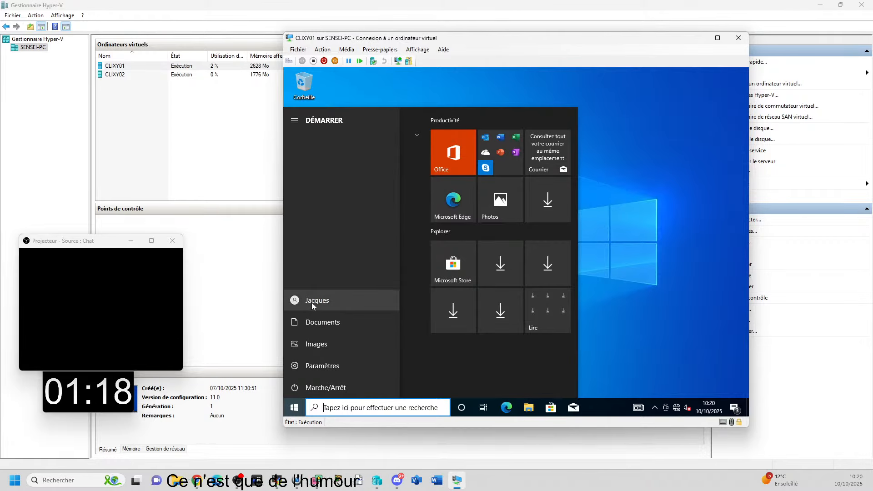
click(312, 301)
click(311, 269)
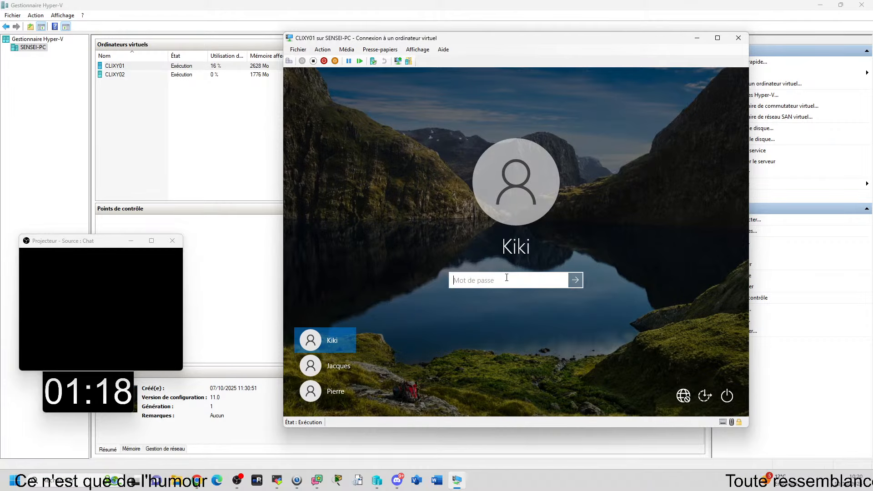
text(********)
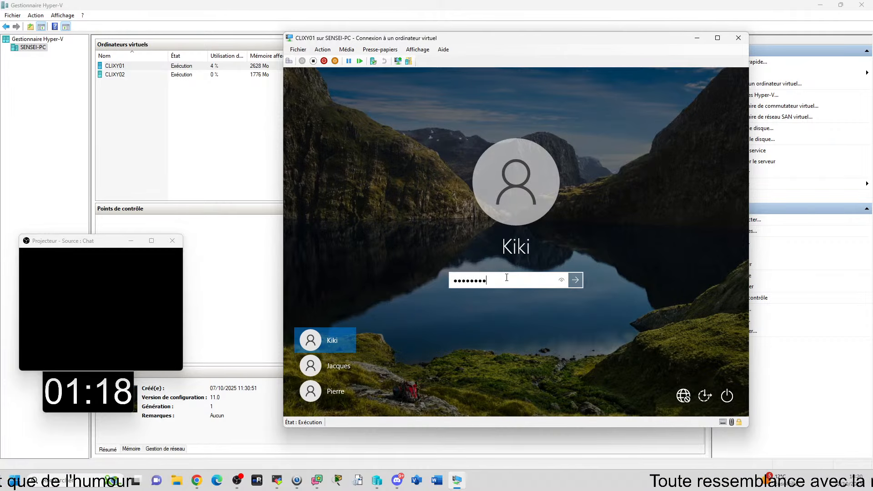
key(Return)
key(super)
click(681, 291)
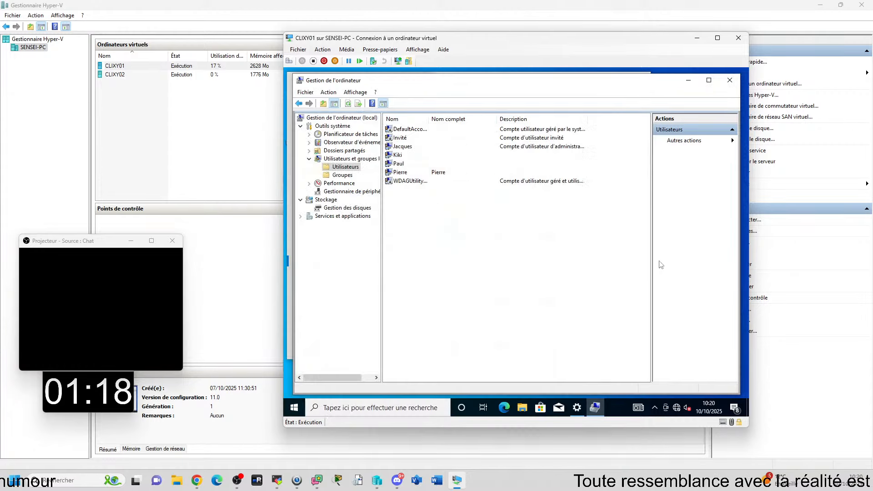
Step: Close Gestion de l'ordinateur and Paramètres on CLIXY01, and open Gestion des disques in a maximized window
click(730, 80)
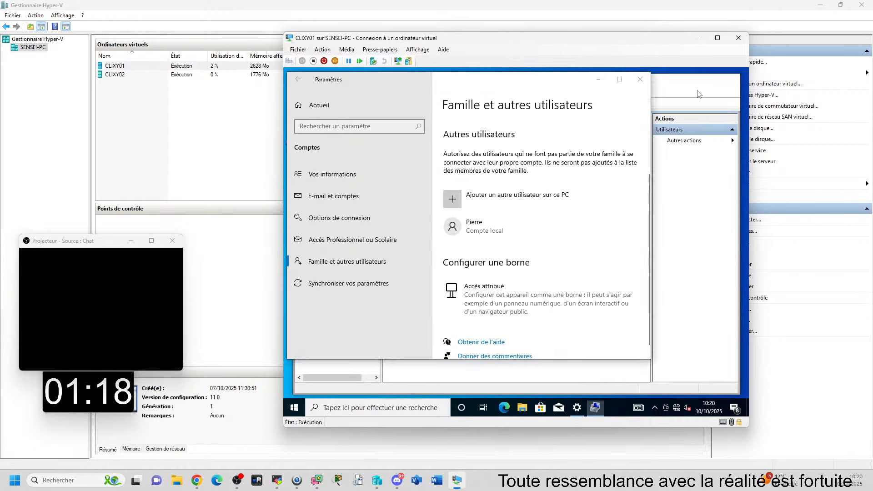
click(644, 78)
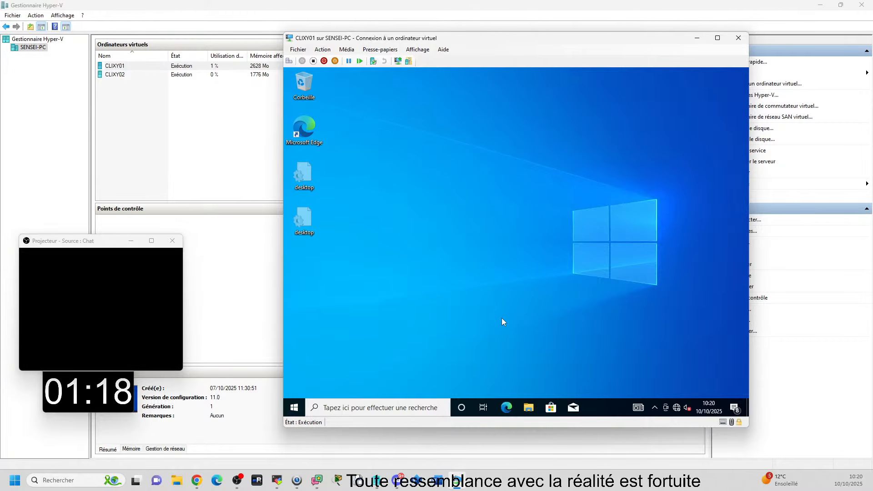
right_click(293, 409)
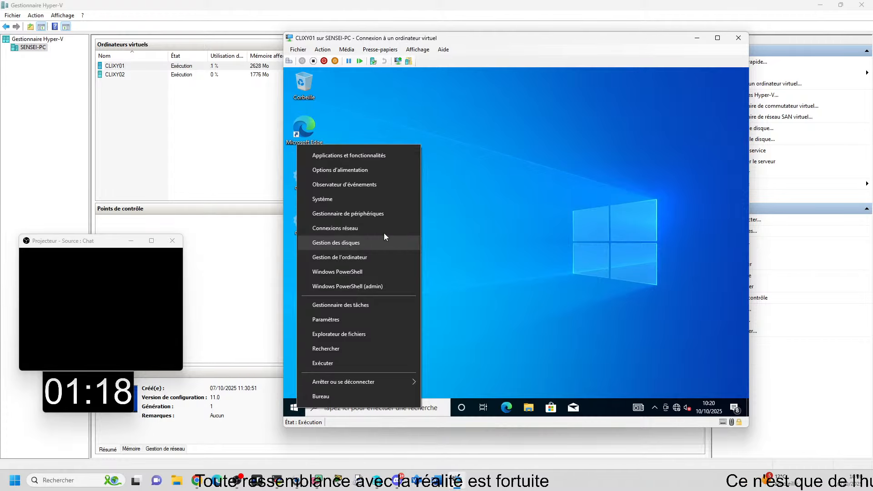
click(365, 247)
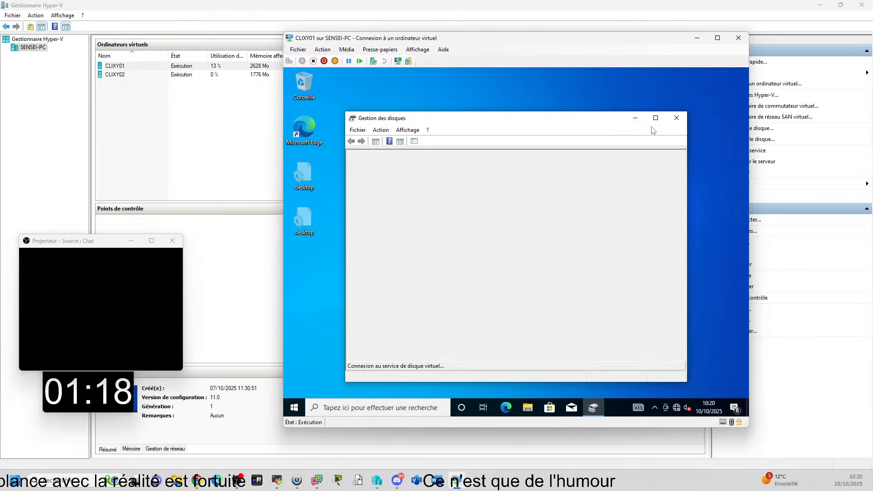
click(656, 119)
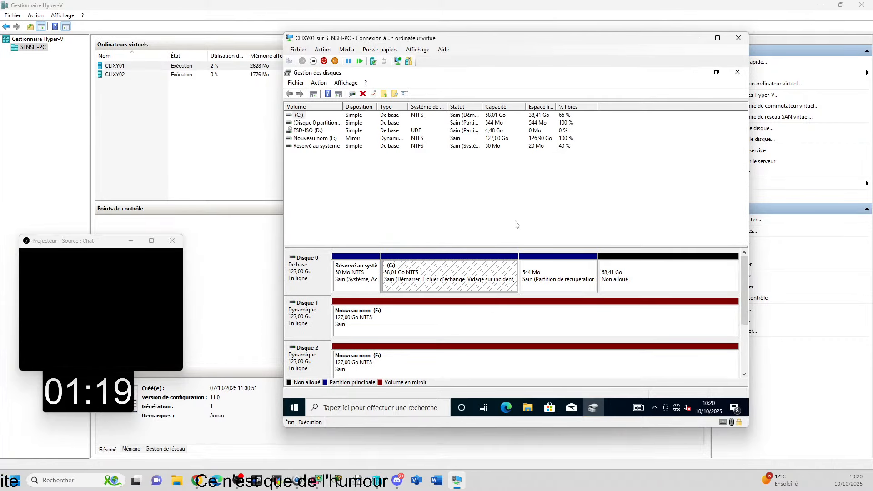
Step: Shrink the C: volume on Disque 0 by 39280 Mo
right_click(465, 267)
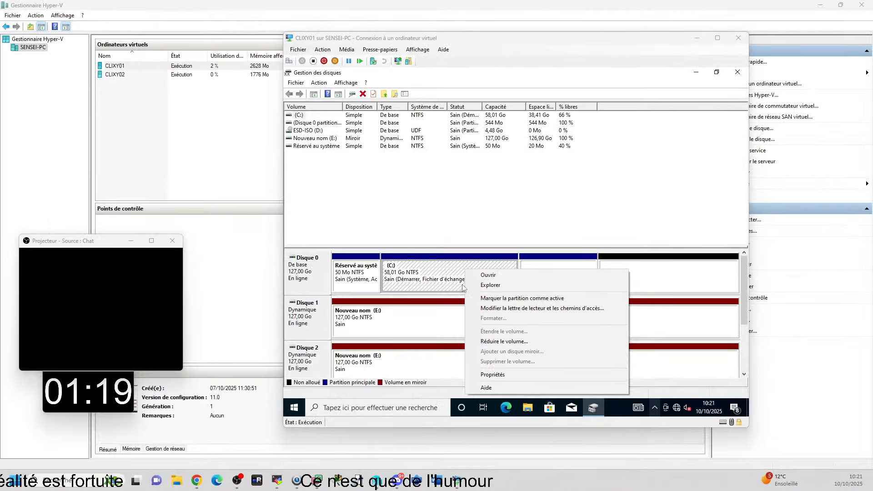
click(504, 342)
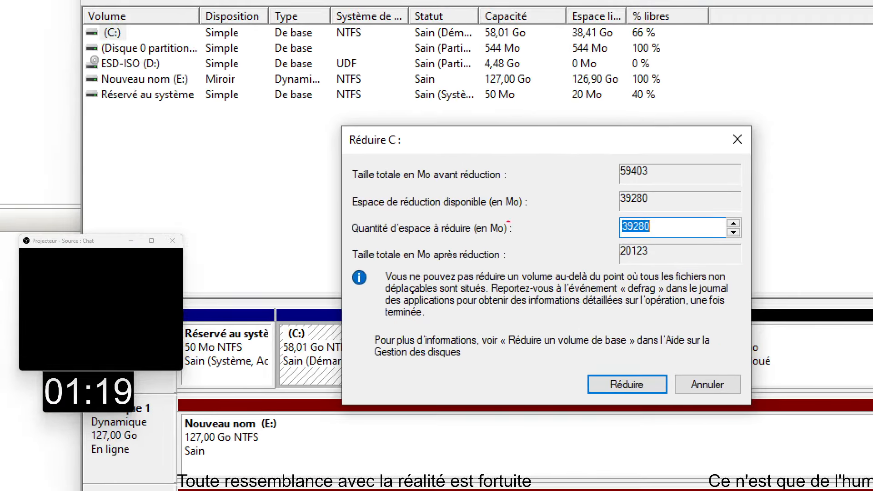
drag(343, 212, 744, 238)
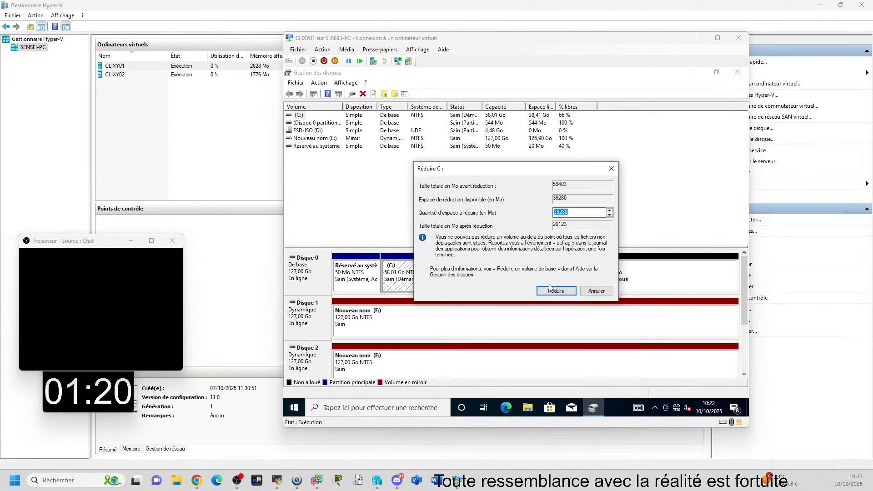
click(554, 292)
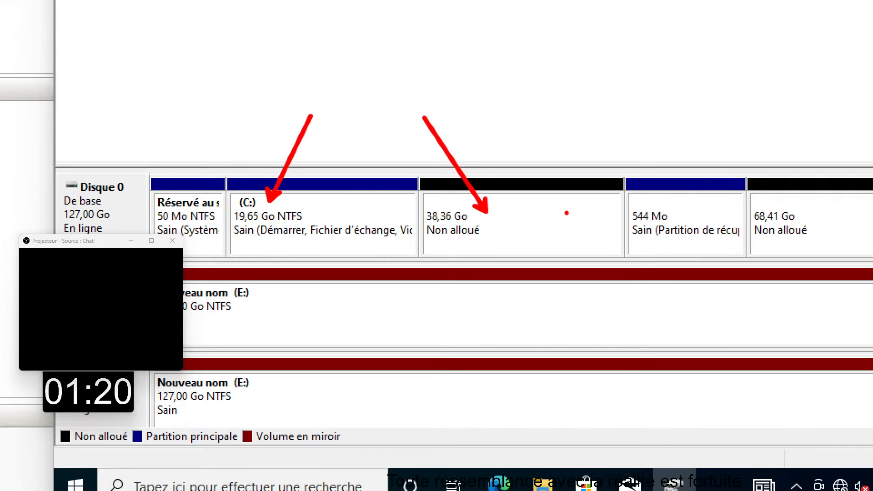
key(Escape)
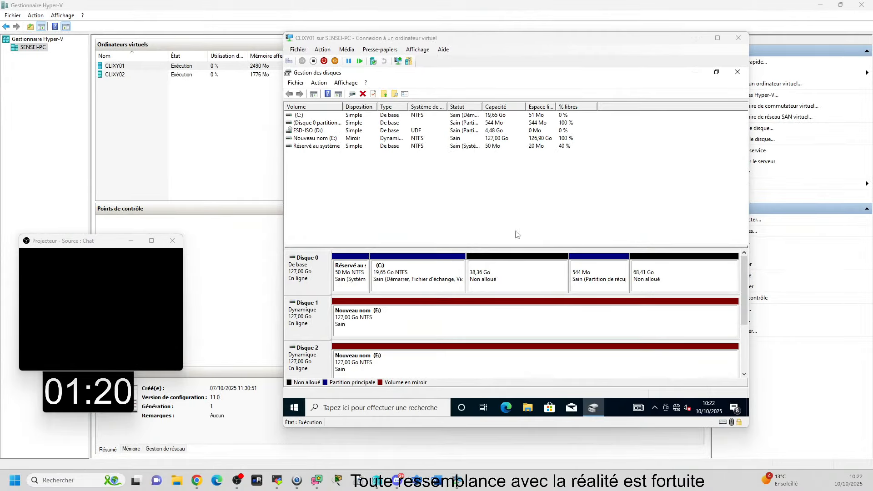
Step: Extend the C: volume by 20000 Mo into the unallocated space directly after it on Disque 0
click(419, 273)
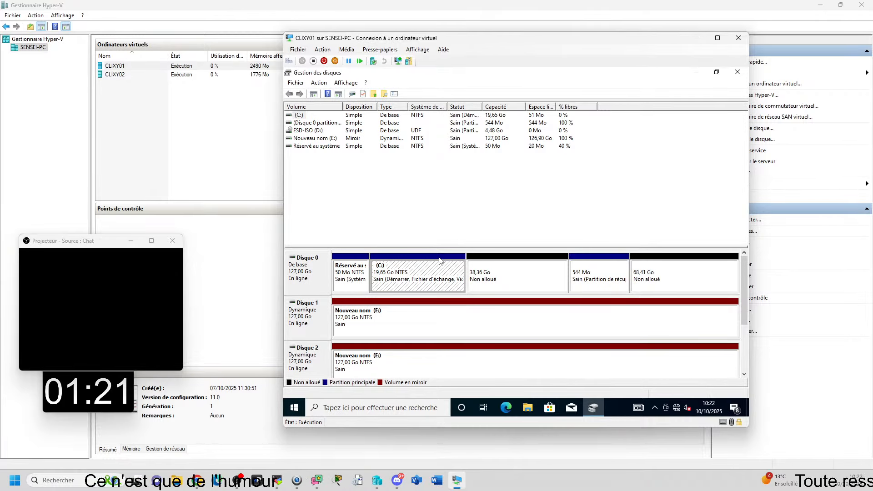
click(550, 278)
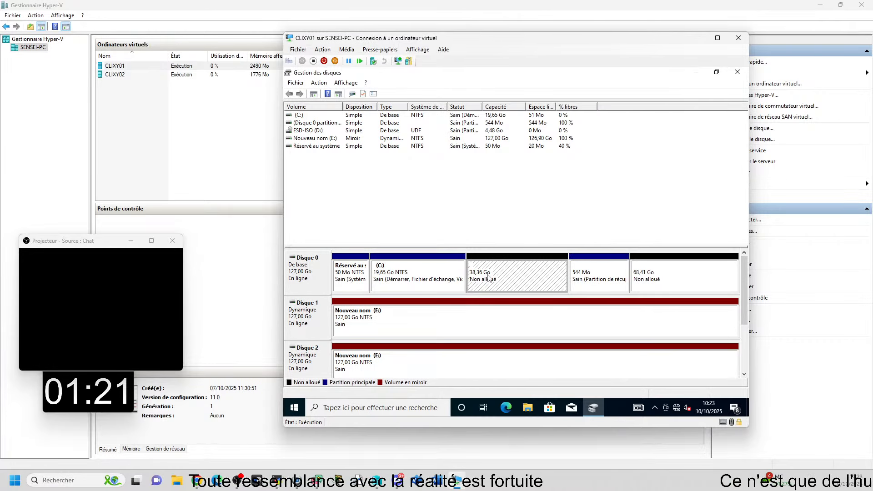
right_click(512, 277)
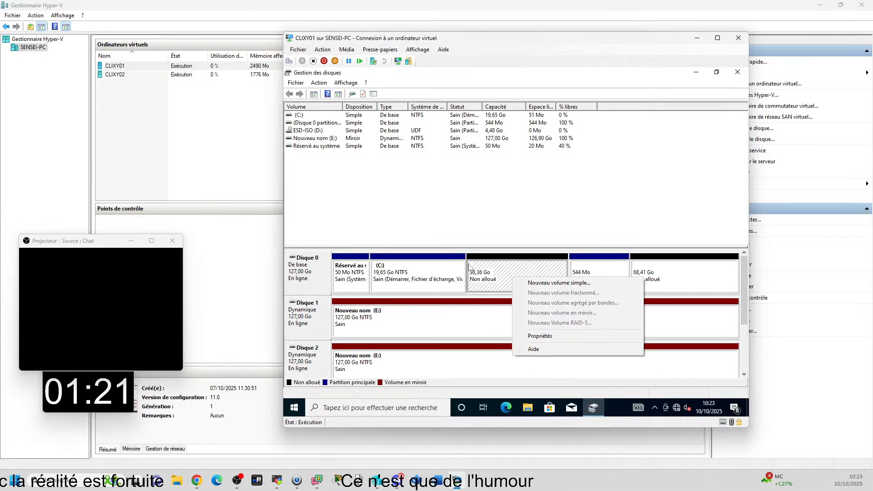
right_click(407, 279)
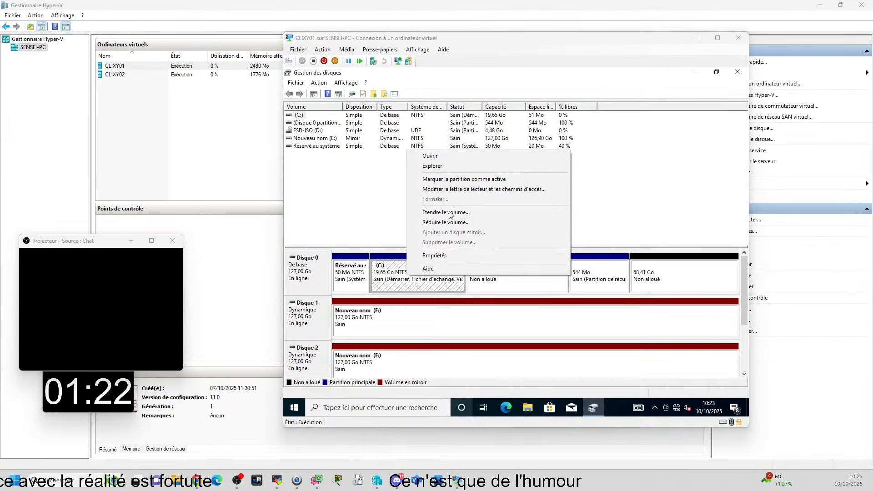
click(448, 212)
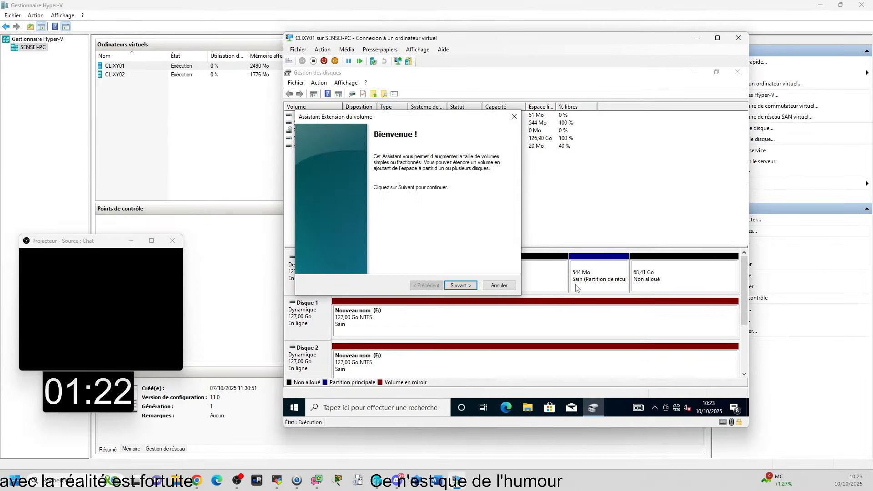
click(457, 287)
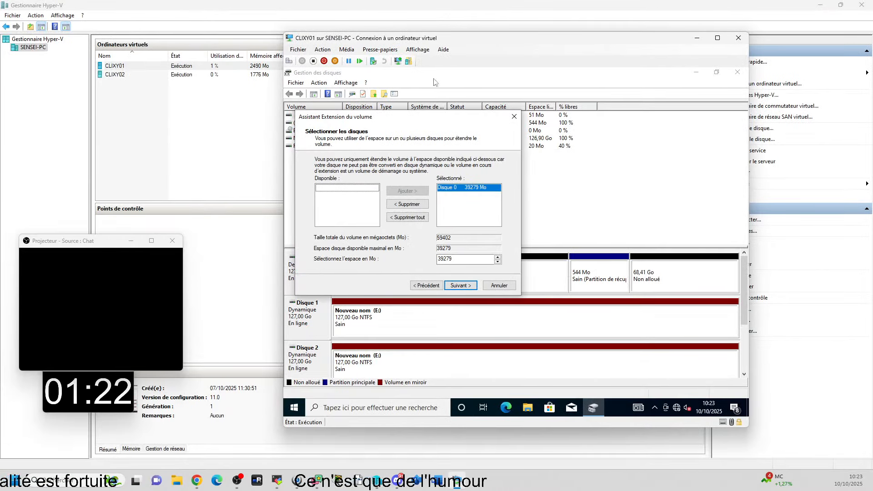
drag(406, 117, 548, 75)
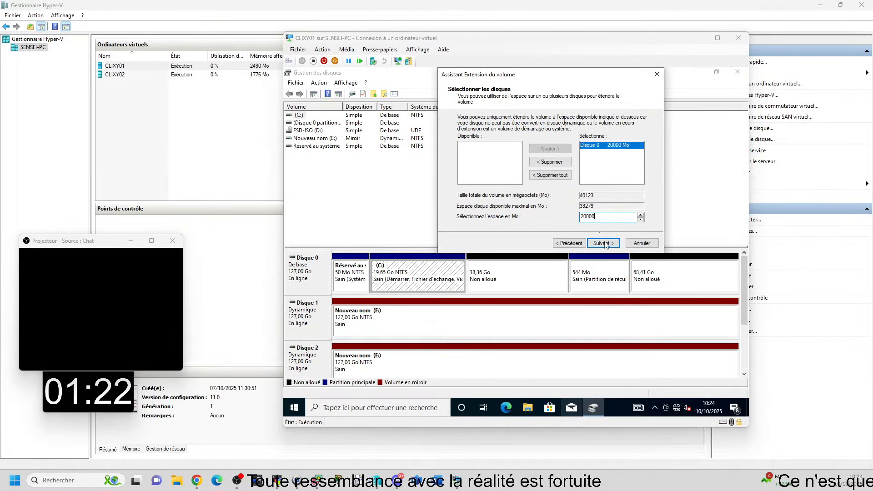
click(602, 243)
click(605, 244)
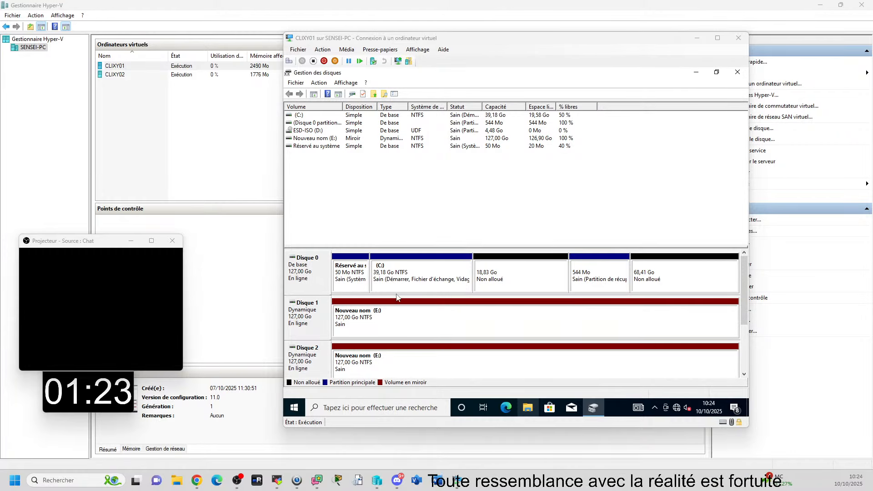
Step: Check in the volume extension wizard how much adjacent space is available for C:, and leave the wizard without extending
right_click(400, 276)
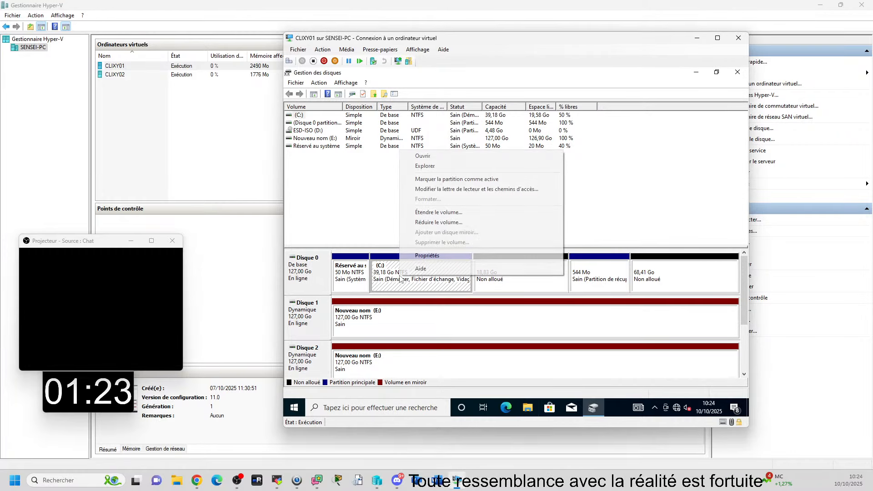
click(442, 214)
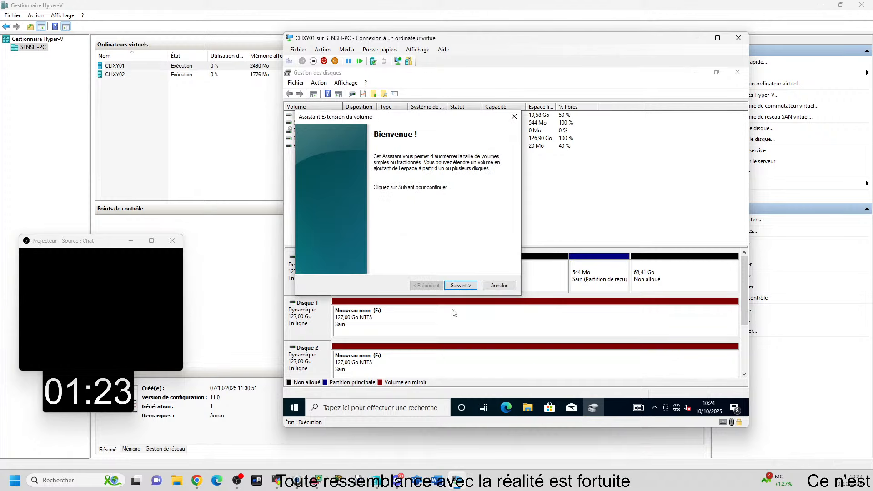
click(460, 285)
drag(422, 118, 543, 71)
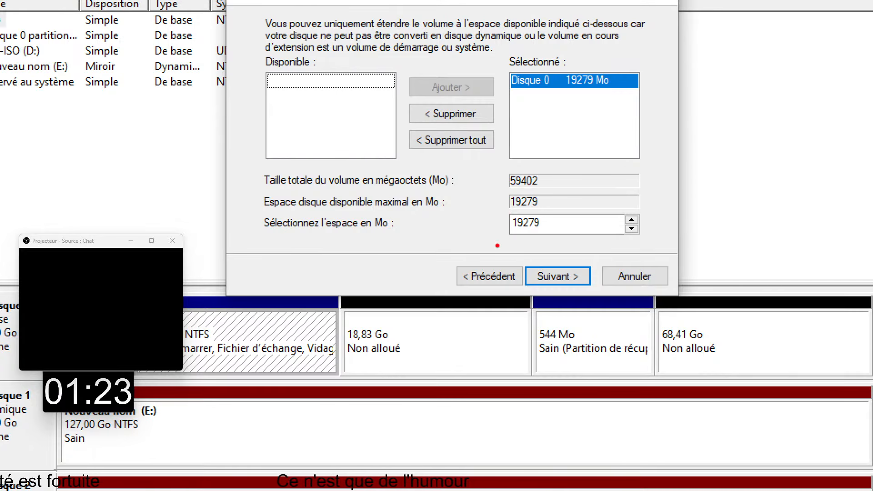
drag(503, 210, 599, 236)
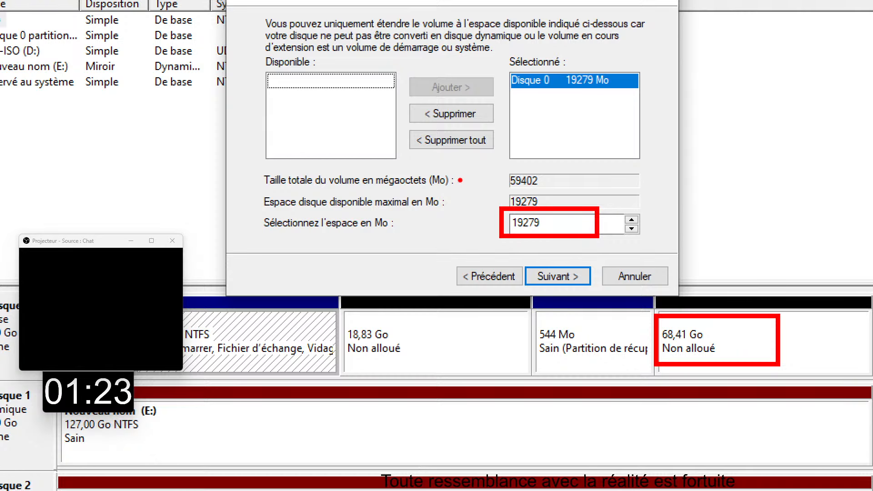
mouse_move(341, 295)
mouse_down()
mouse_move(491, 408)
mouse_move(531, 389)
mouse_up()
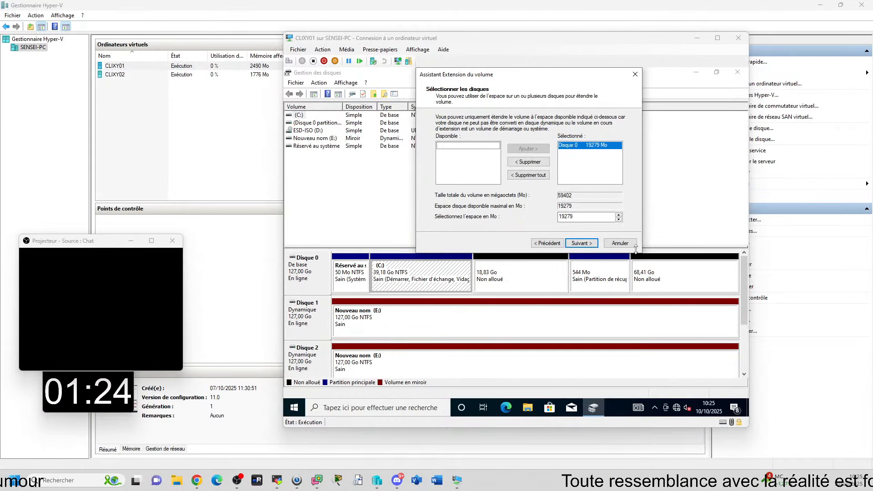
click(620, 243)
Step: Compare the operations offered for the recovery partition on Disque 0 with those offered for the C: volume
click(599, 275)
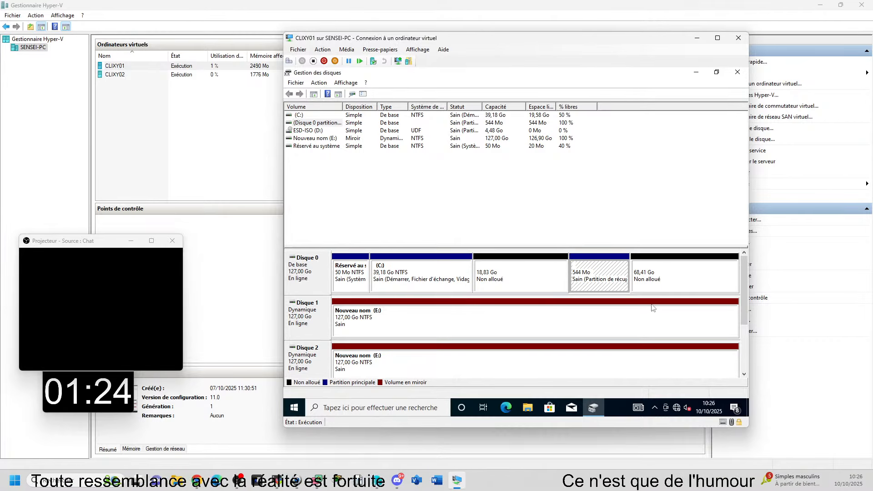
right_click(599, 277)
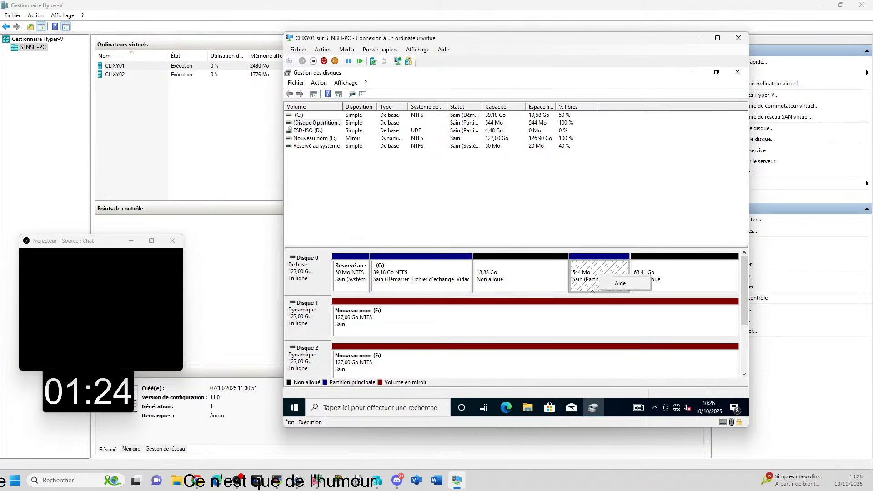
click(599, 212)
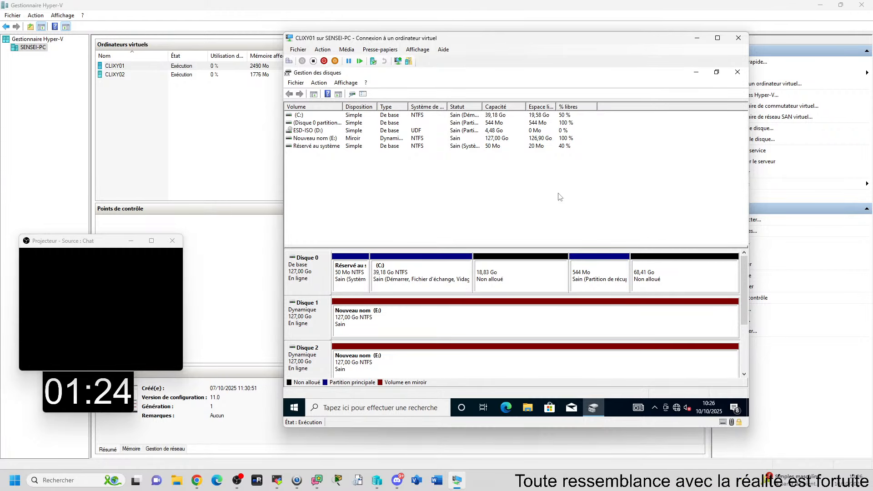
right_click(415, 273)
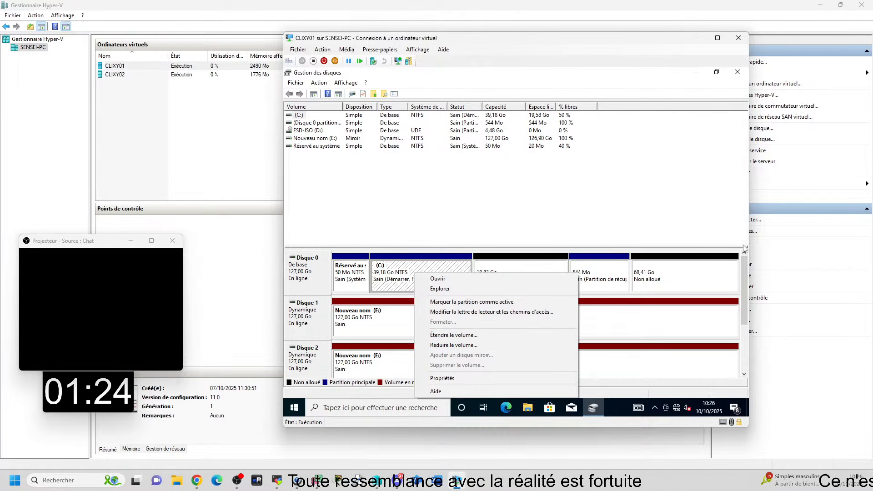
click(574, 213)
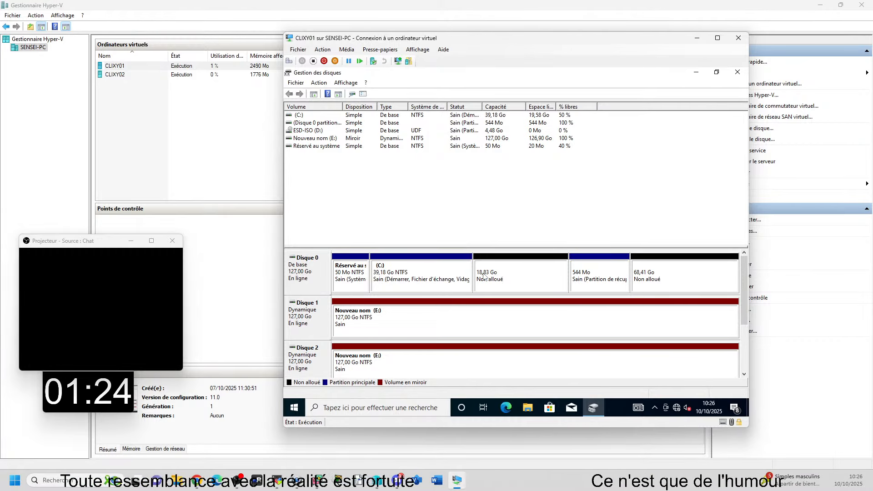
click(626, 274)
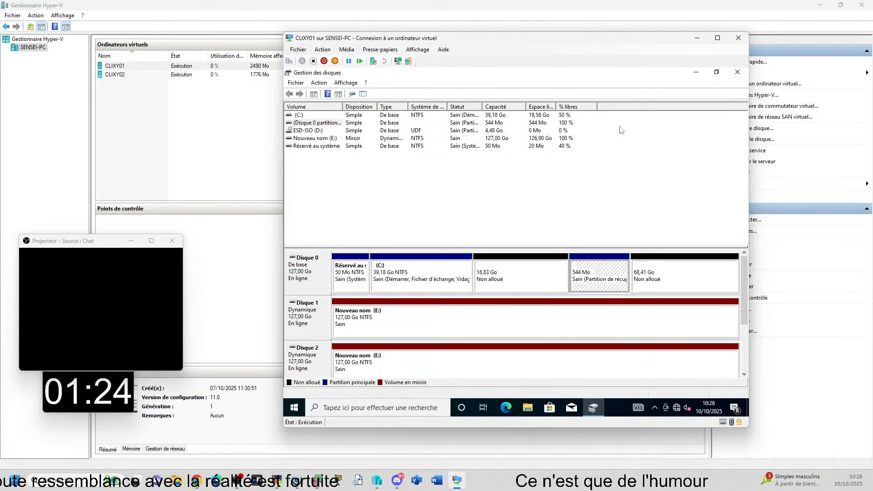
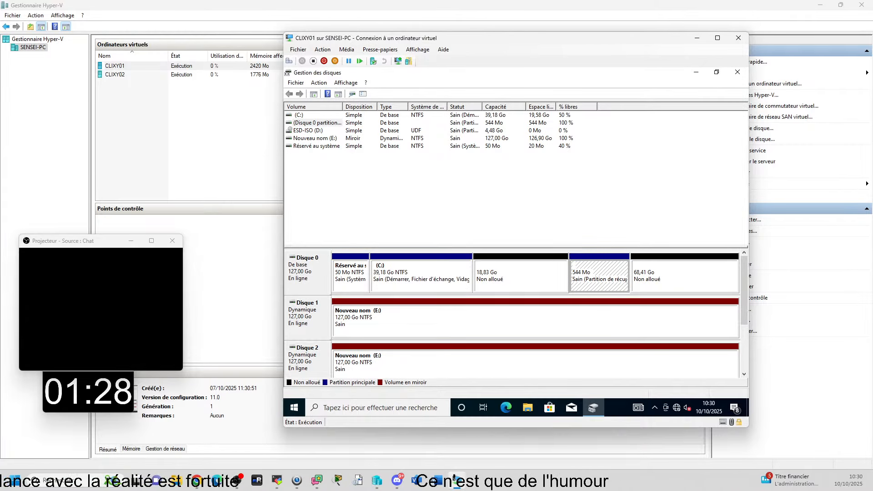
Step: Bring up the PCTSSR03 remote session at full size and examine the volumes and disks of CLIER1 in Gestion des disques
drag(872, 157, 578, 2)
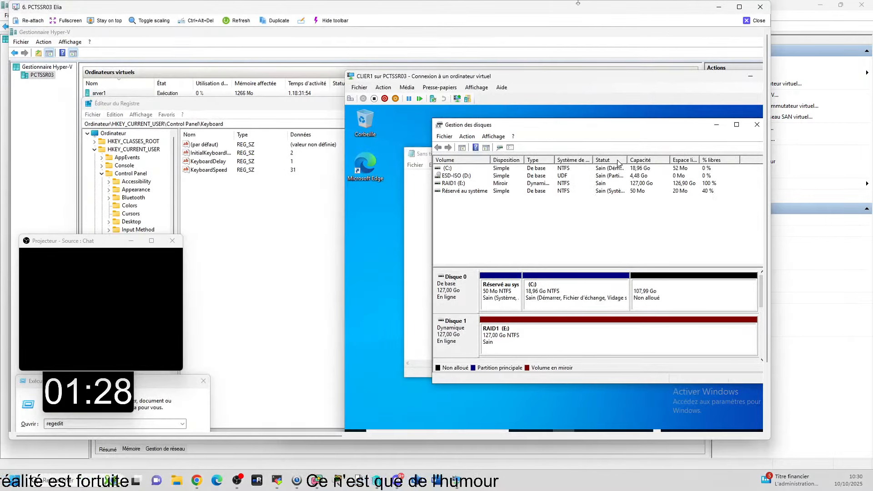
click(740, 7)
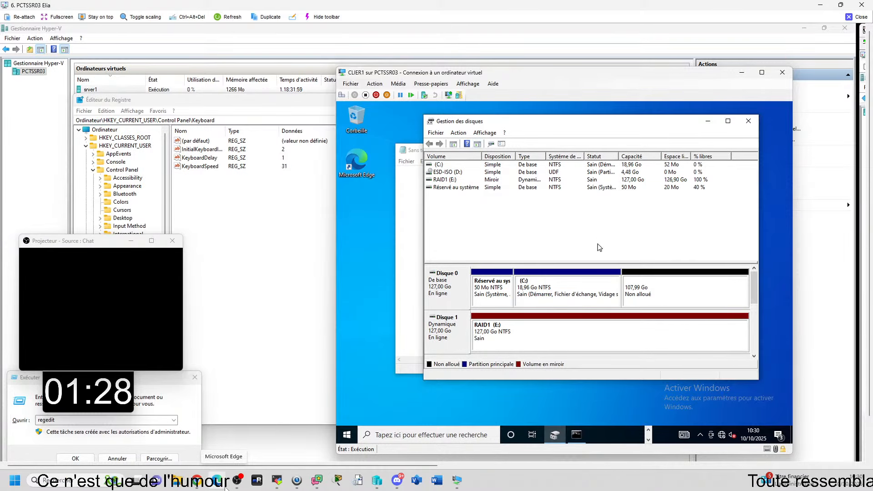
click(474, 174)
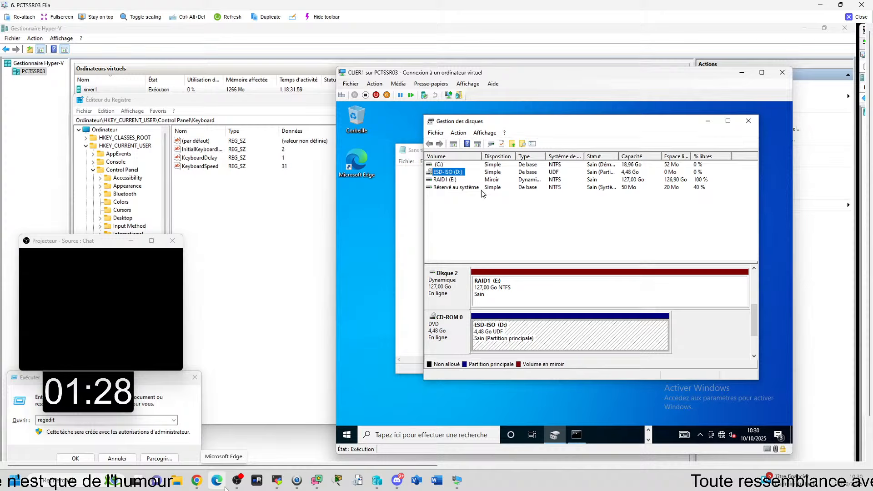
click(449, 172)
click(446, 156)
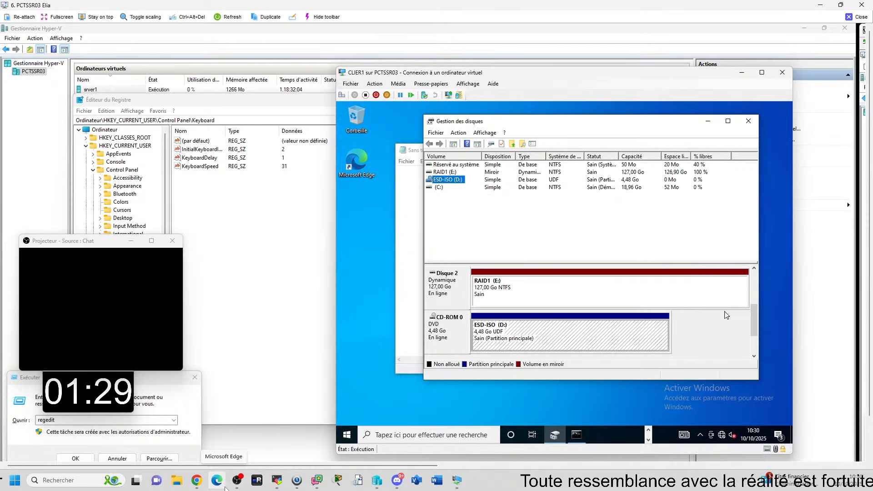
drag(751, 313, 751, 282)
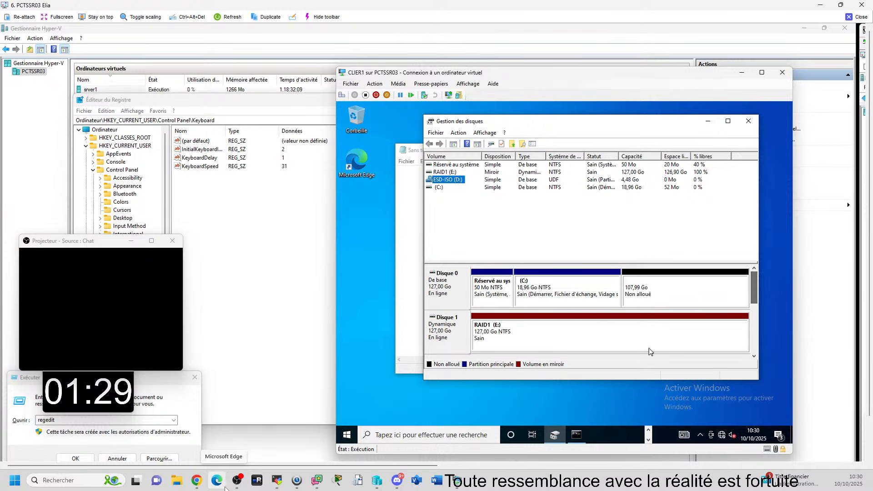
Step: Check how much space the C: volume on CLIER1's Disque 0 can give up, and leave without shrinking it
right_click(542, 288)
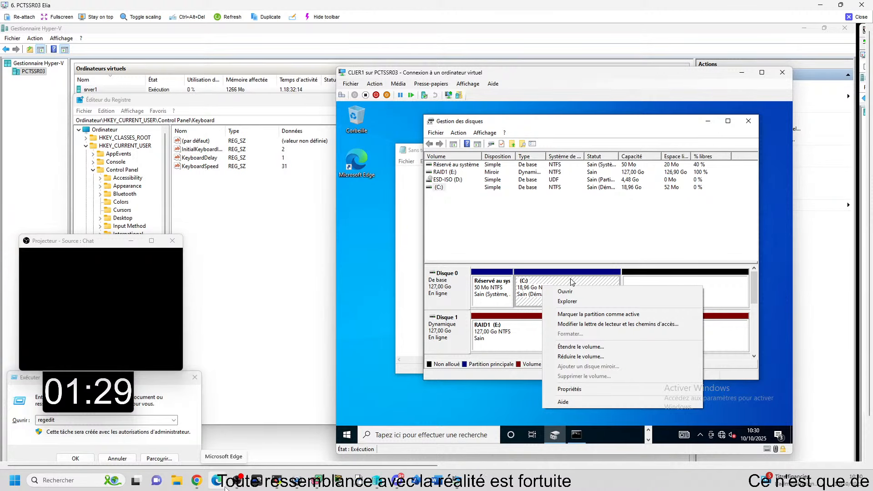
click(591, 356)
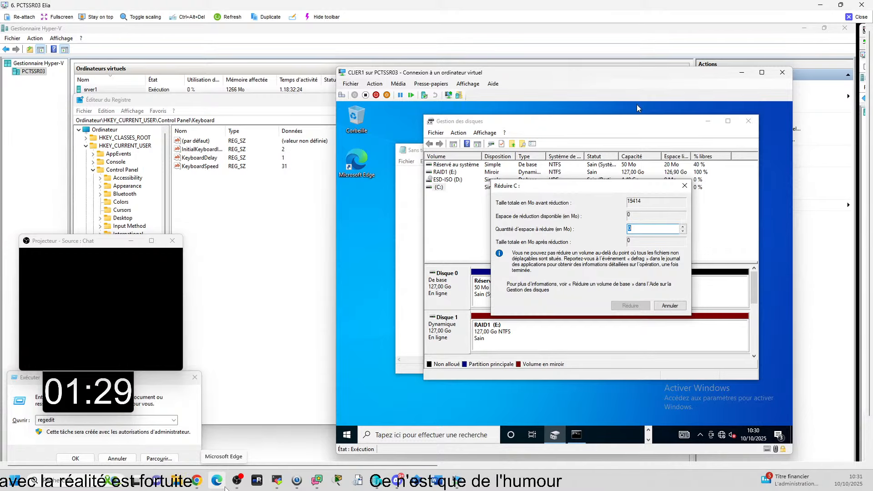
click(670, 306)
Step: Extend the C: volume on CLIER1 by all 110580 Mo of unallocated space on Disque 0
right_click(579, 292)
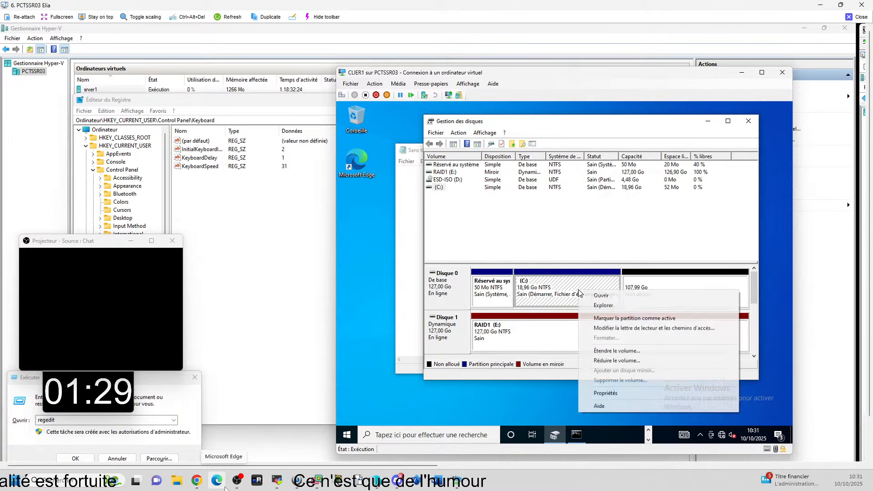
click(604, 350)
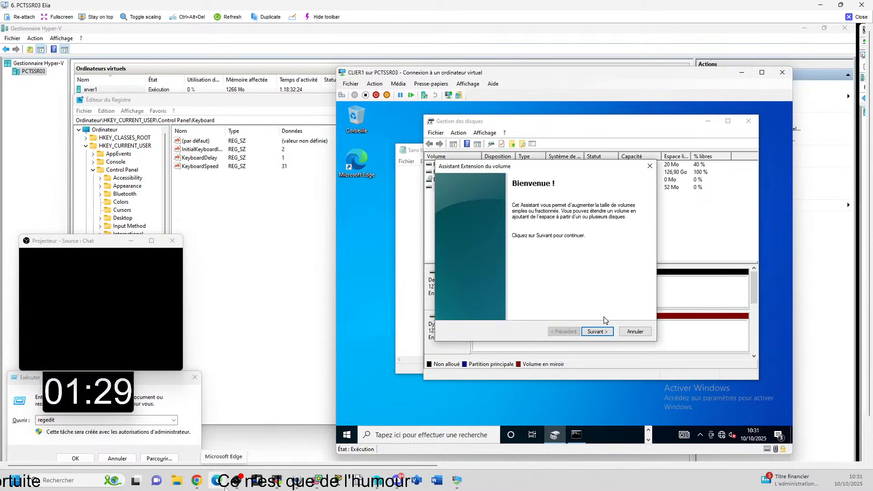
click(604, 332)
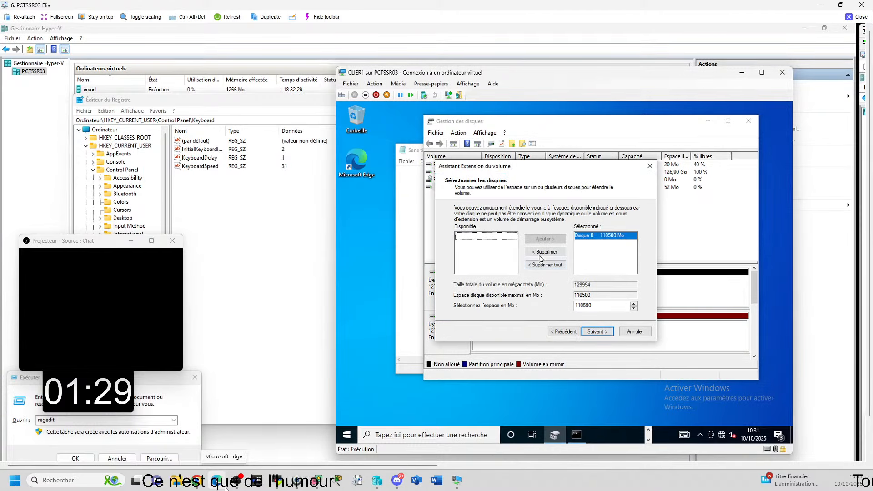
click(596, 331)
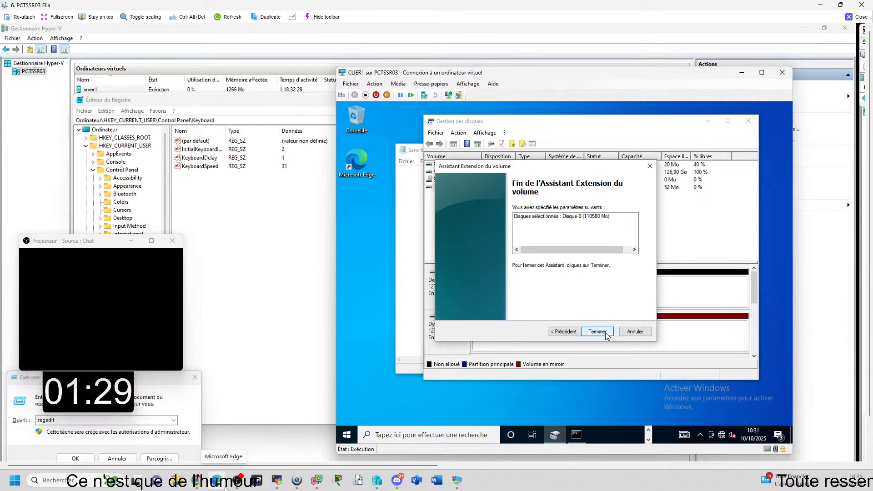
click(597, 331)
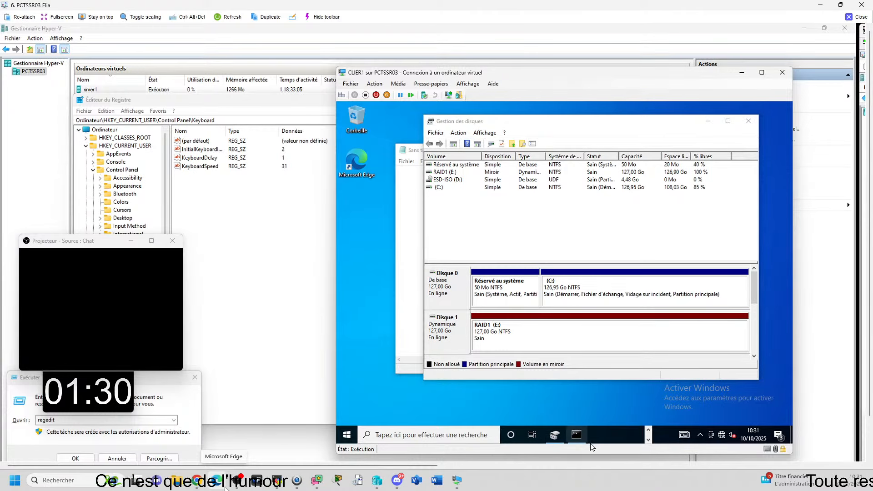
Step: Bring the diskpart console on CLIER1 to the front and maximize it so the whole command history can be read
click(577, 436)
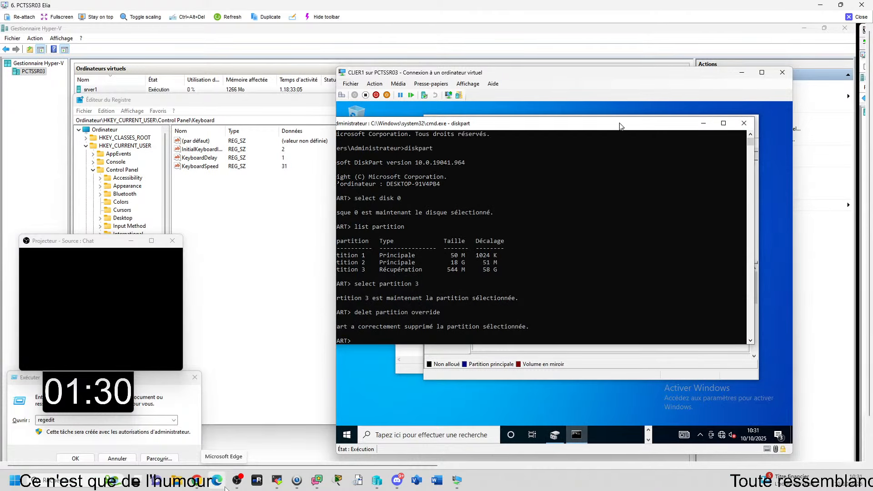
drag(620, 126, 659, 126)
click(762, 124)
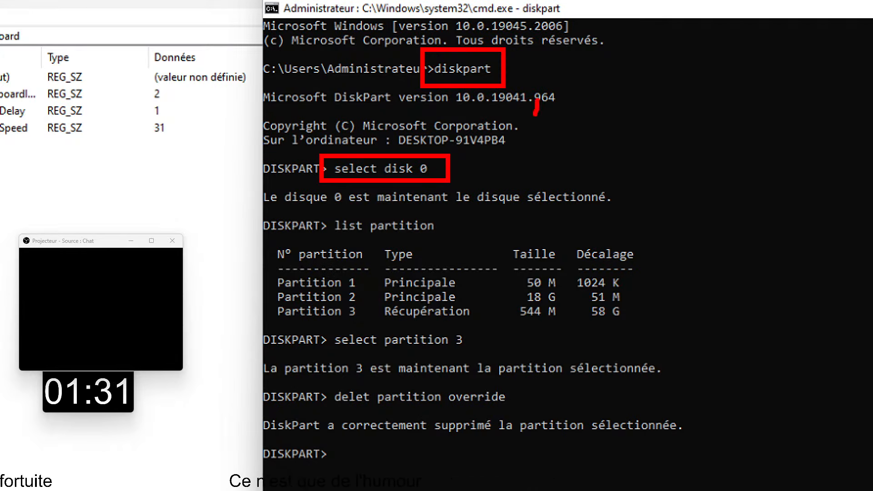
Step: Handwrite the annotation "LIST DISK" in red above the select disk 0 command on the magnified diskpart console
mouse_move(538, 101)
mouse_down()
mouse_move(562, 126)
mouse_move(578, 115)
mouse_move(577, 126)
mouse_move(605, 122)
mouse_move(624, 103)
mouse_move(661, 139)
mouse_up()
drag(695, 114, 700, 129)
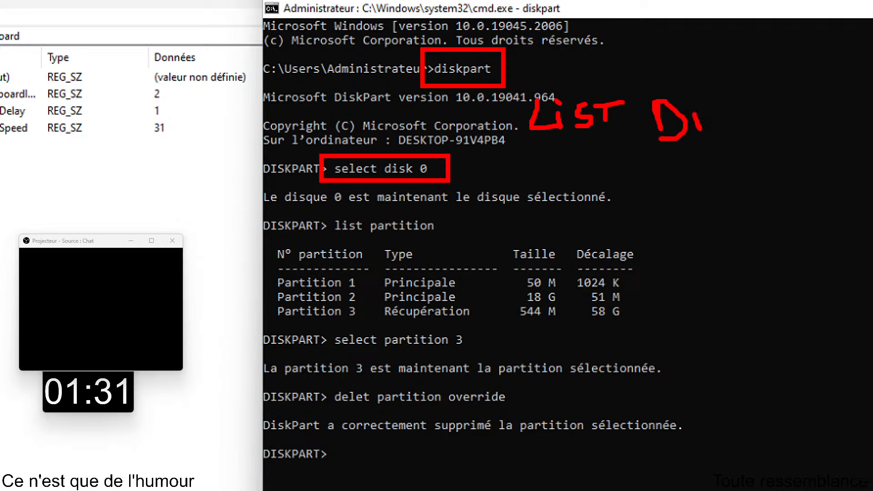
mouse_move(684, 95)
mouse_down()
mouse_move(705, 101)
mouse_move(704, 134)
mouse_up()
drag(737, 98, 736, 133)
drag(751, 105, 753, 129)
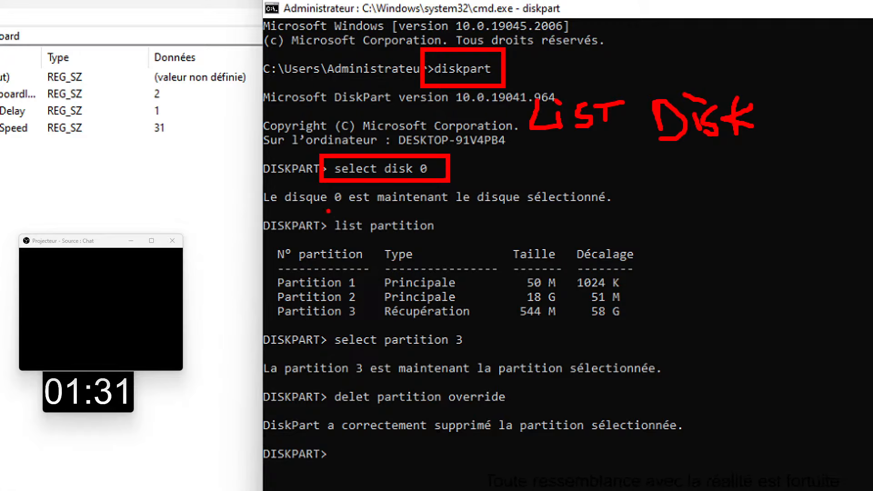
Step: Frame the list partition command, the Partition 3 row, select partition 3 and delet partition override in red on the magnified console
drag(327, 210, 447, 237)
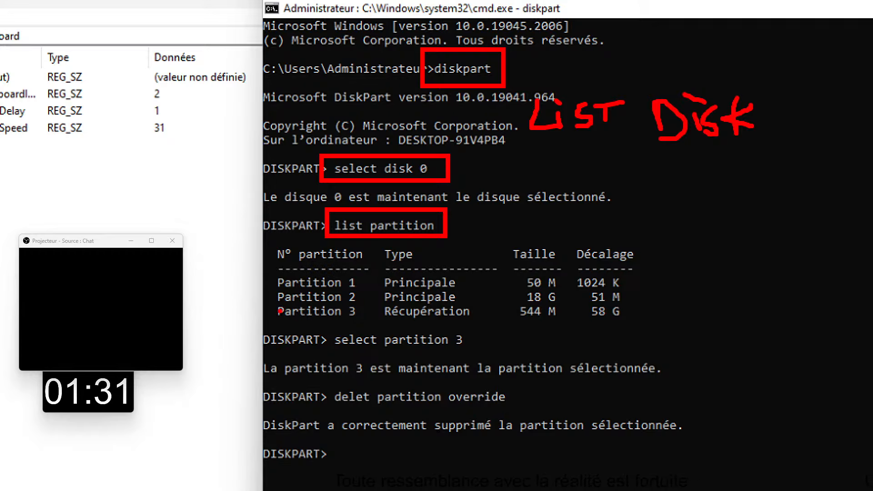
drag(295, 313, 627, 323)
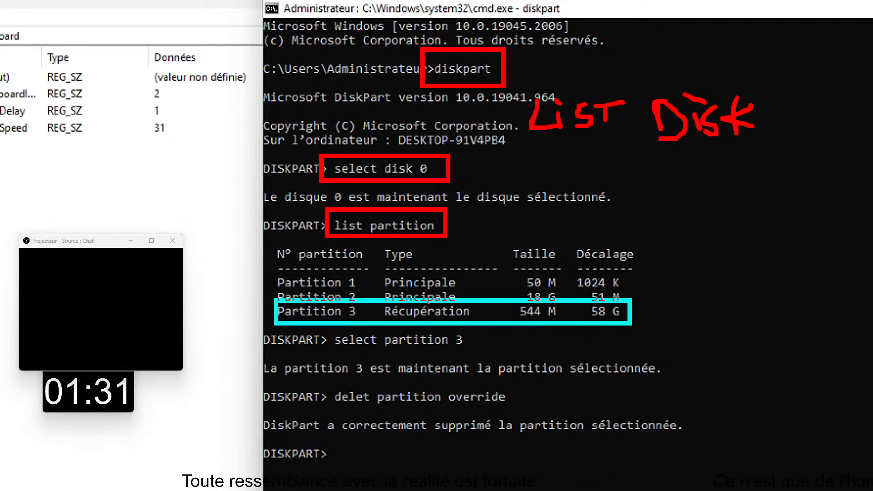
drag(326, 331, 479, 353)
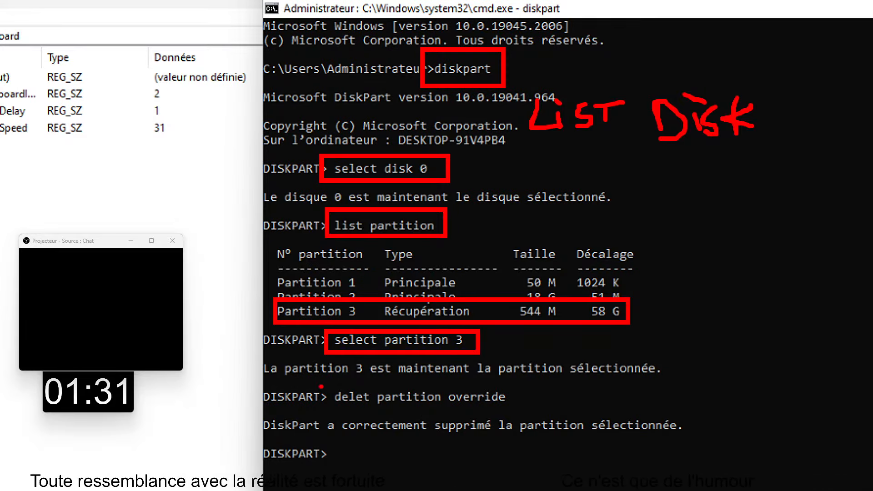
drag(321, 386, 517, 409)
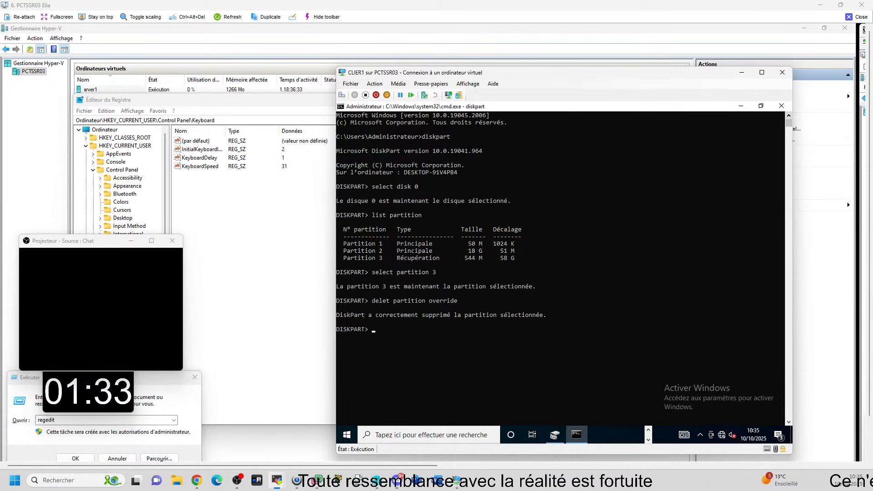
Step: In the PCTSSR01 remote session, extend CLIAL01's C: volume by all 109357 Mo of unallocated space on Disque 0, and close the session
drag(872, 121, 532, 7)
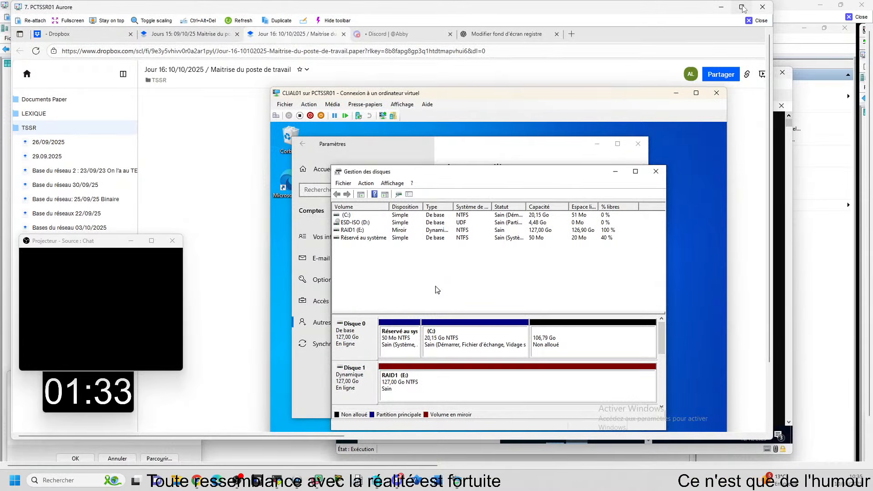
click(741, 6)
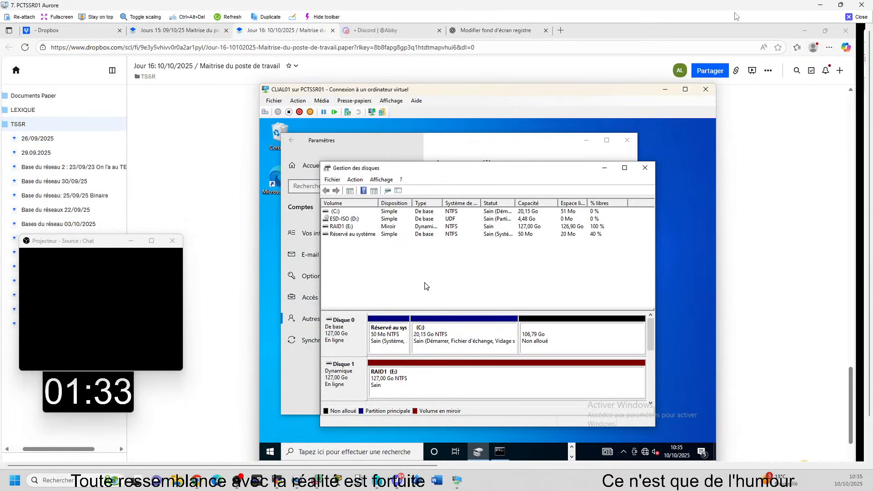
right_click(478, 323)
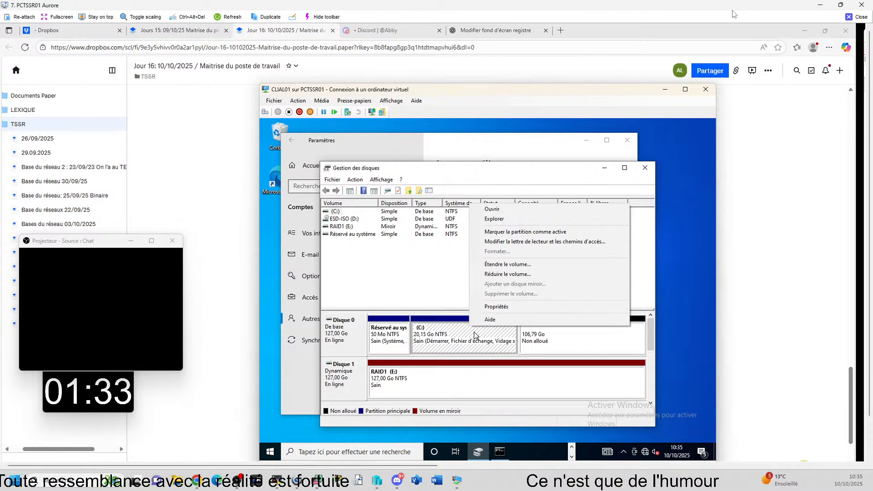
click(490, 265)
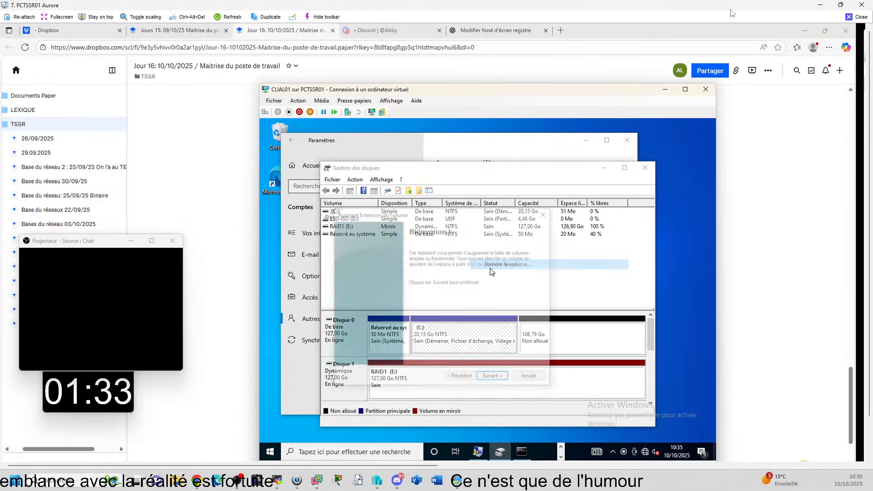
click(496, 377)
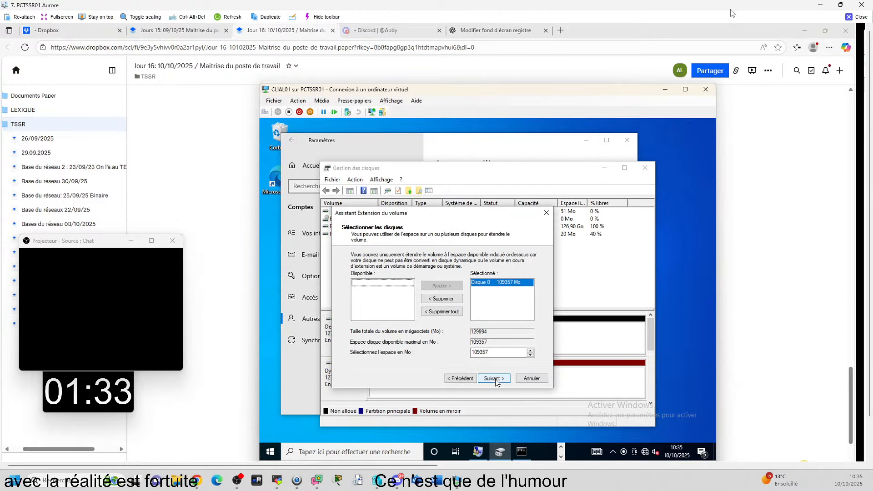
click(496, 378)
click(495, 378)
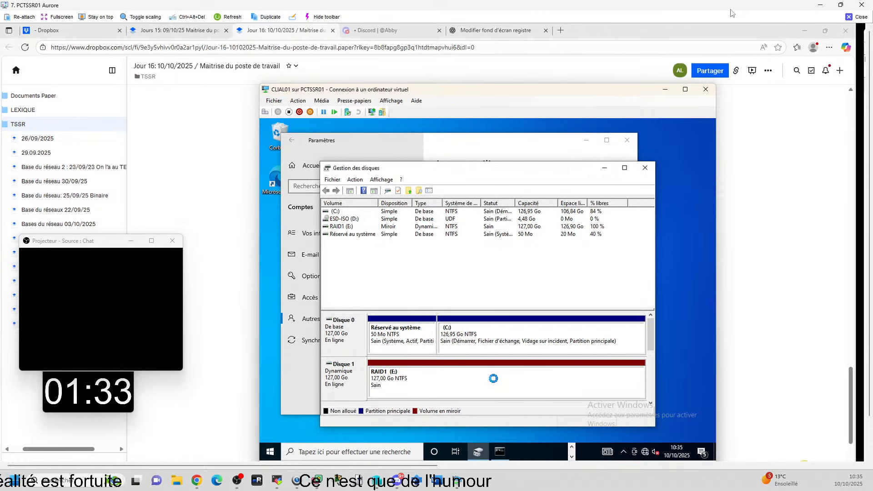
click(855, 17)
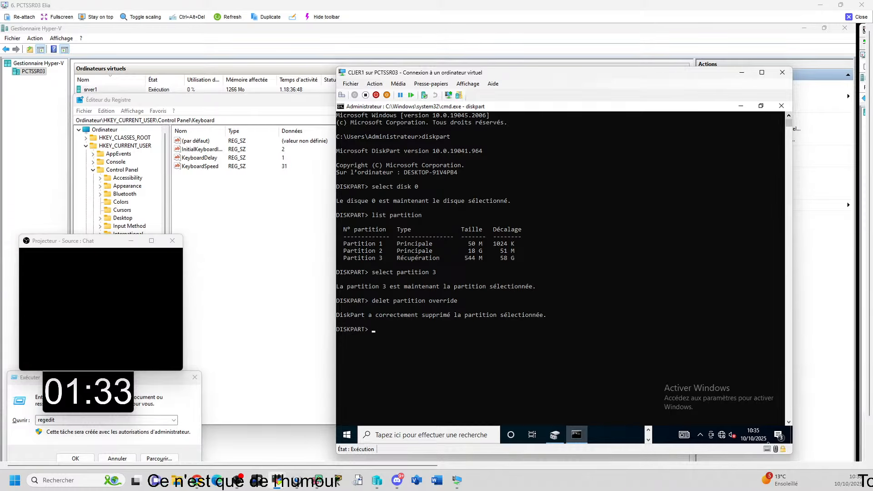